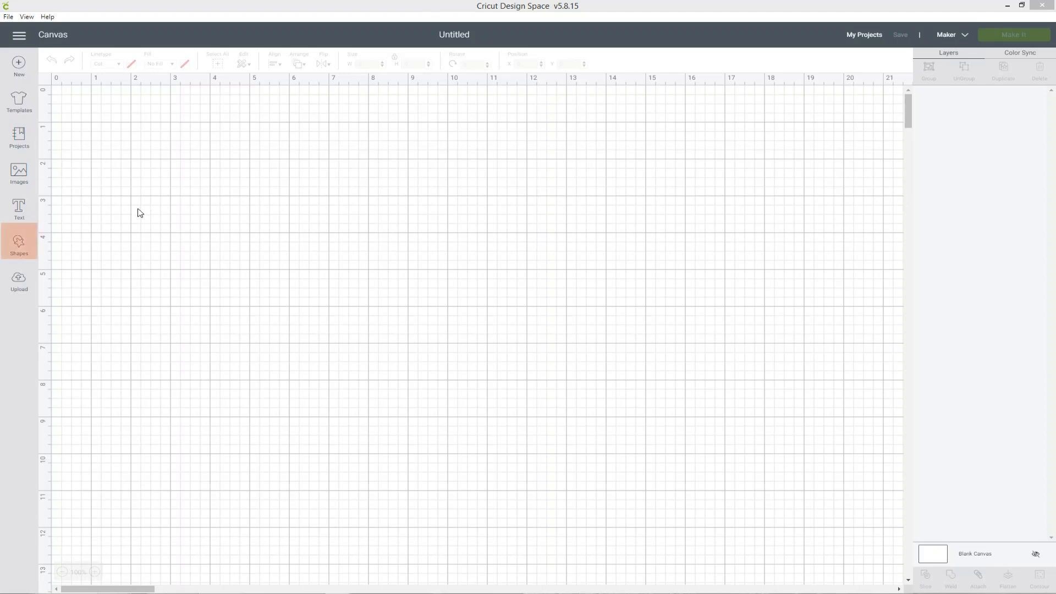
Insert a score line, place it at about X 5.5, Y 1.5, and change its linetype to Cut
click(16, 249)
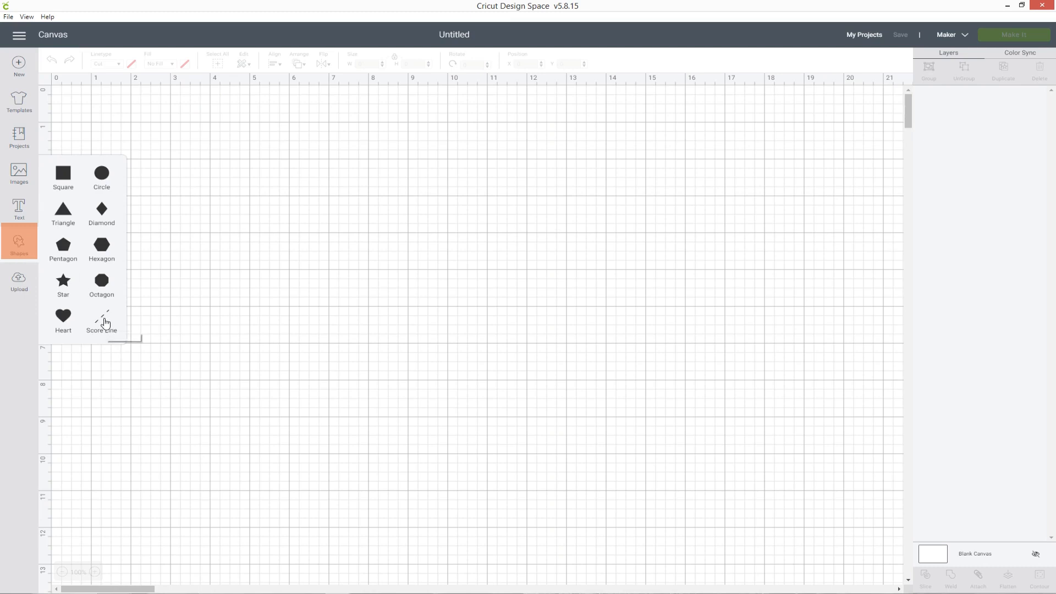
click(101, 318)
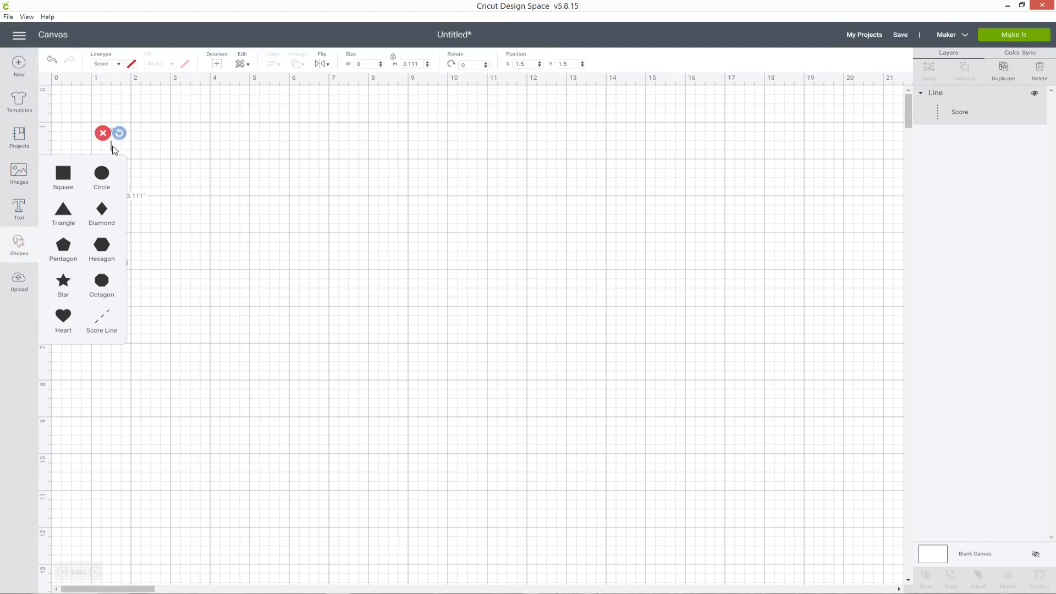
drag(111, 148, 287, 152)
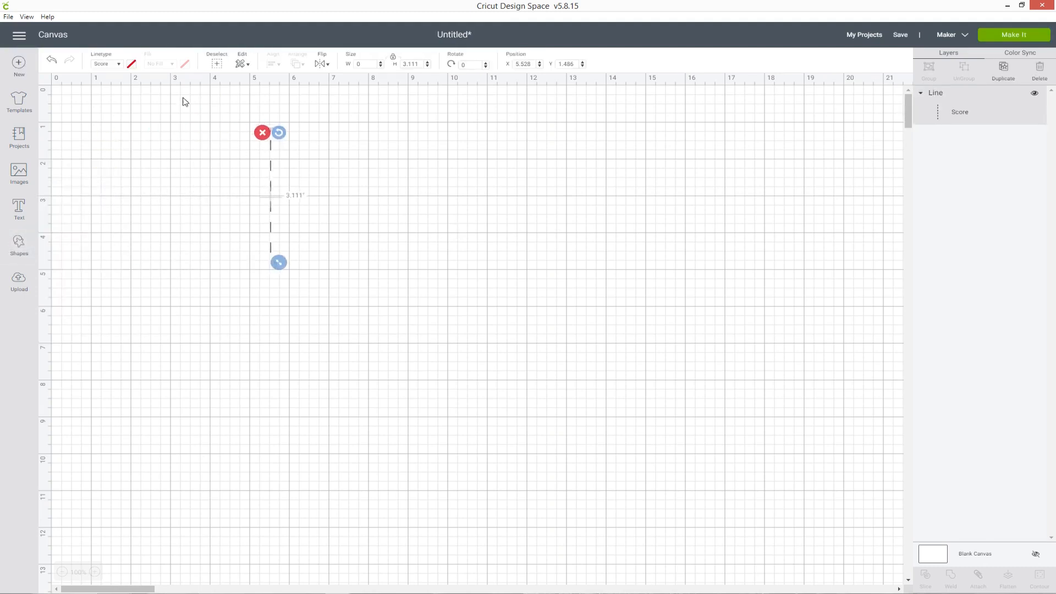
click(116, 65)
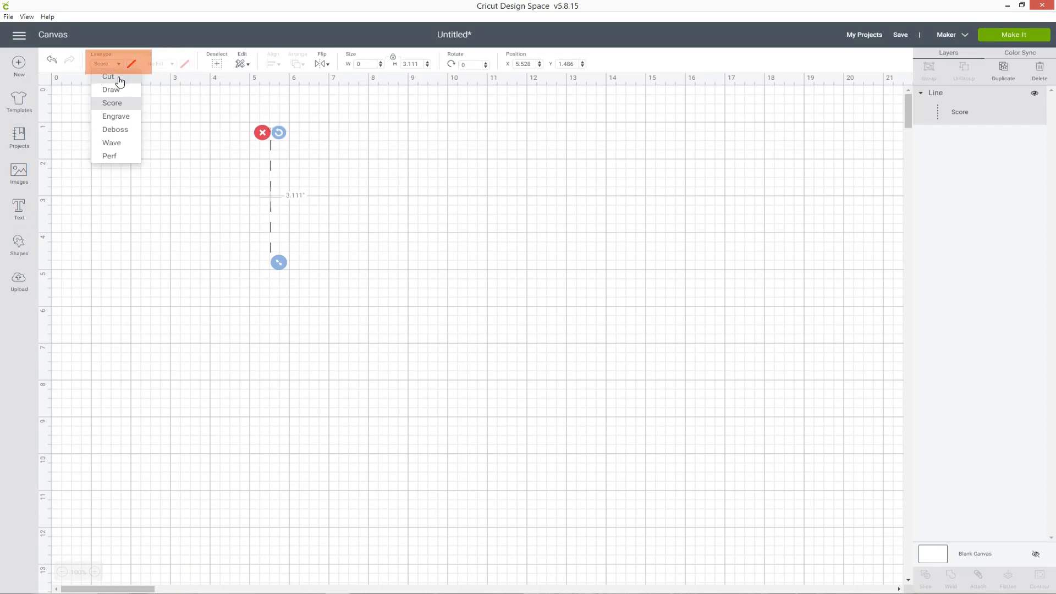
click(112, 77)
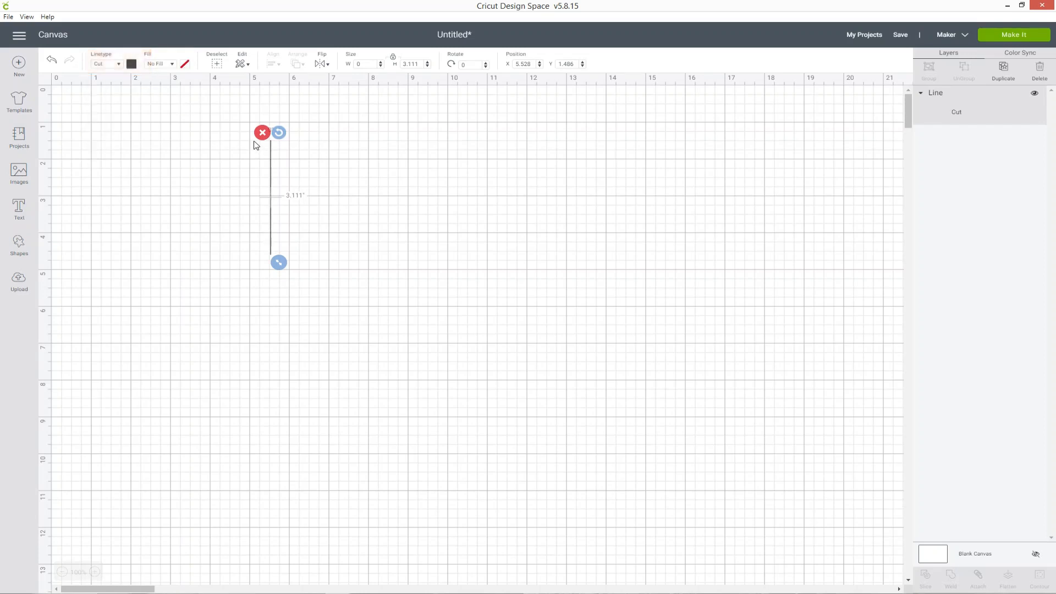
Set the line's height to 8 inches and move it to about X 9, Y 1
click(399, 66)
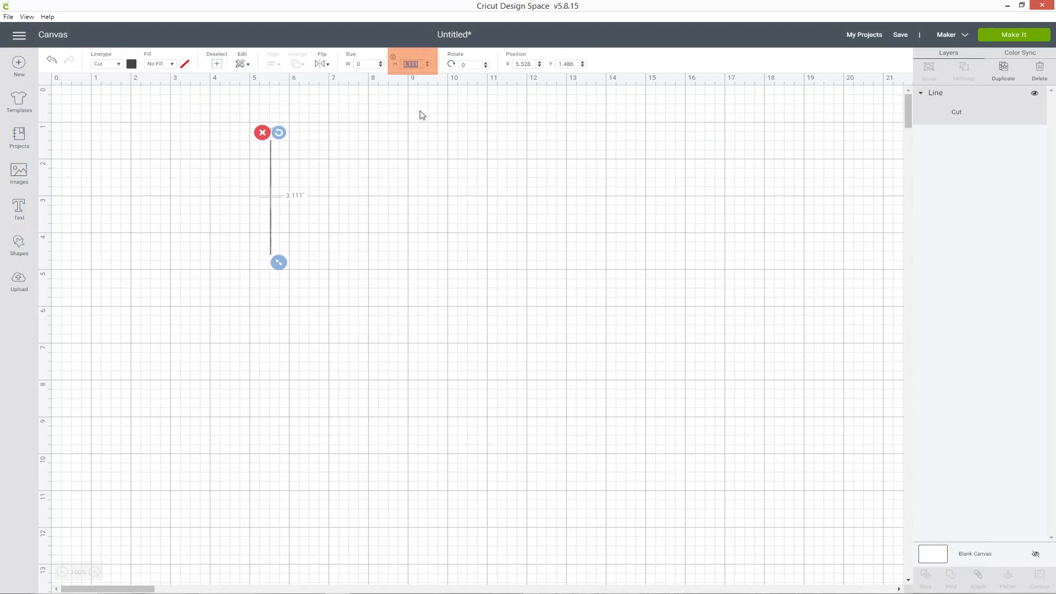
text(8)
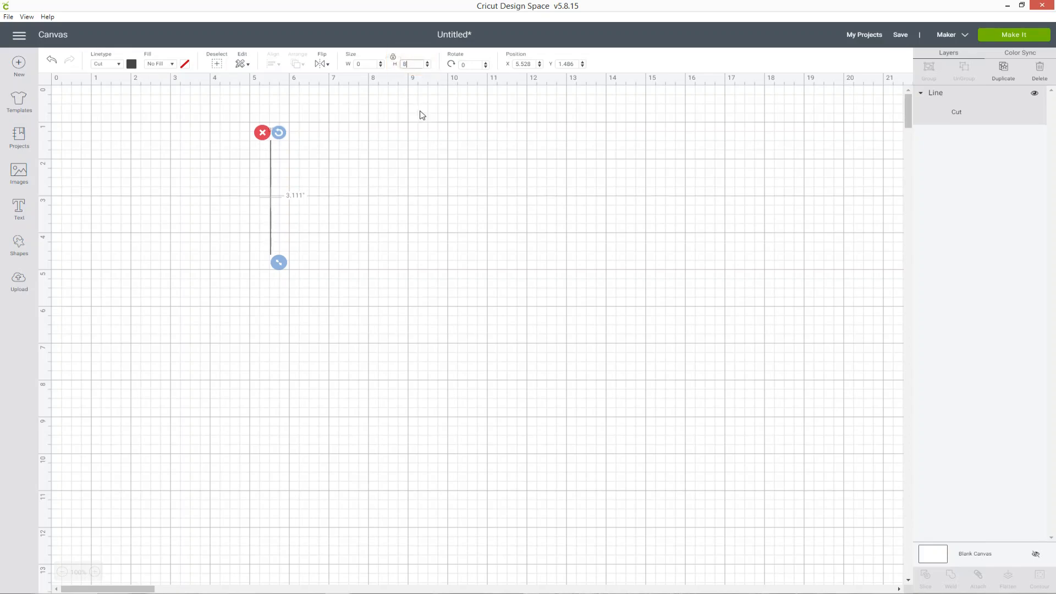
key(Return)
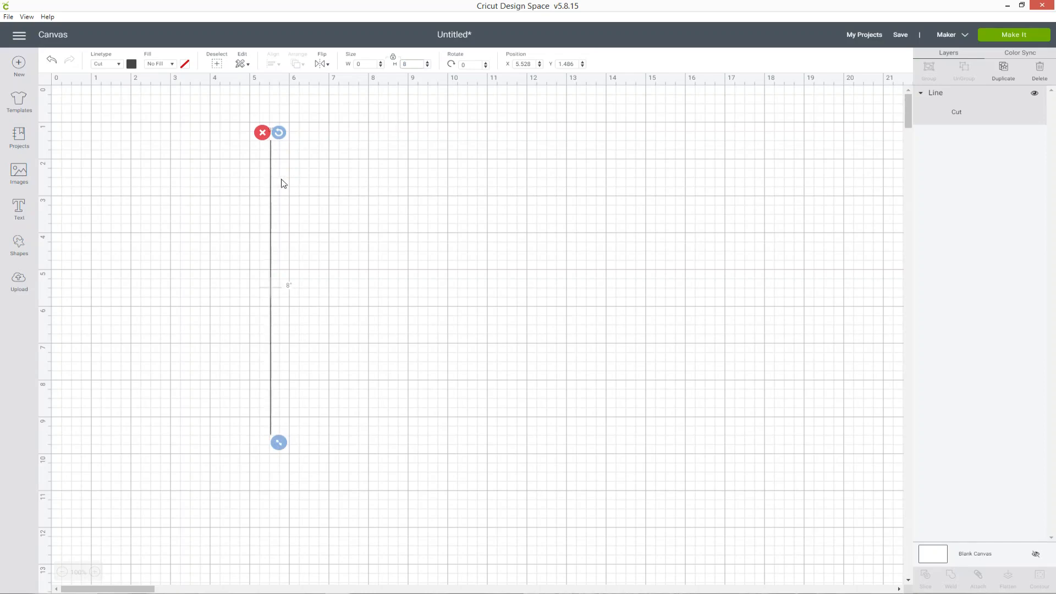
drag(273, 185, 408, 184)
click(95, 572)
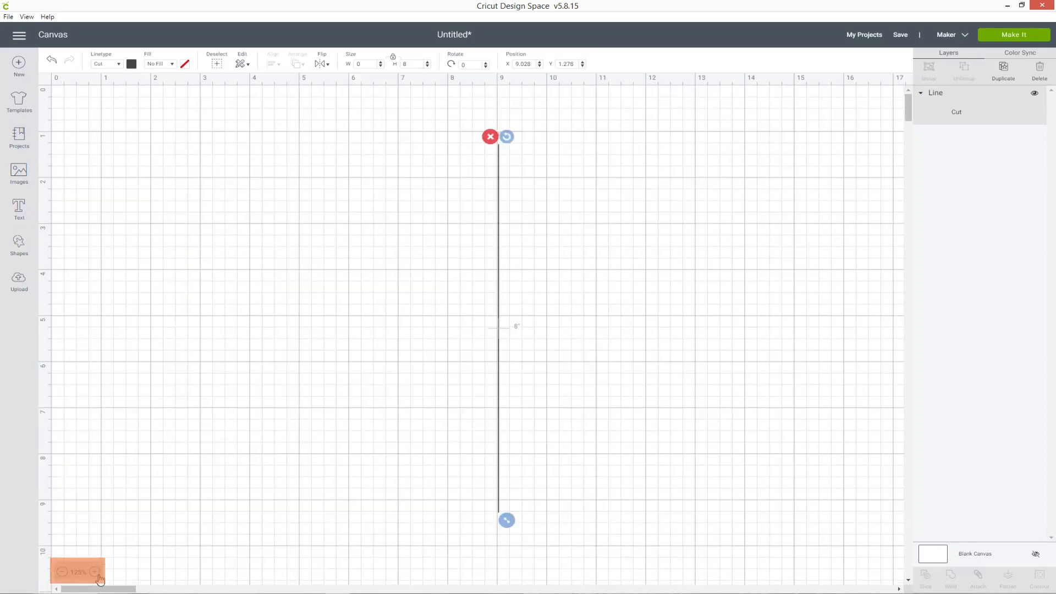
drag(502, 297, 502, 283)
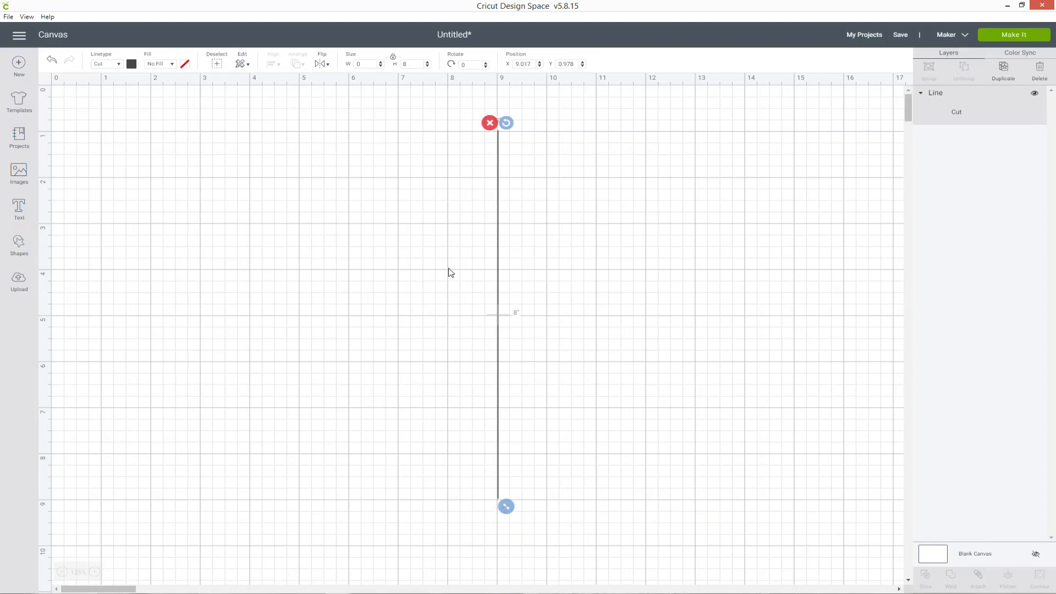
Check the canvas grid option in the Design Space settings, leaving it on Full Grid
click(20, 38)
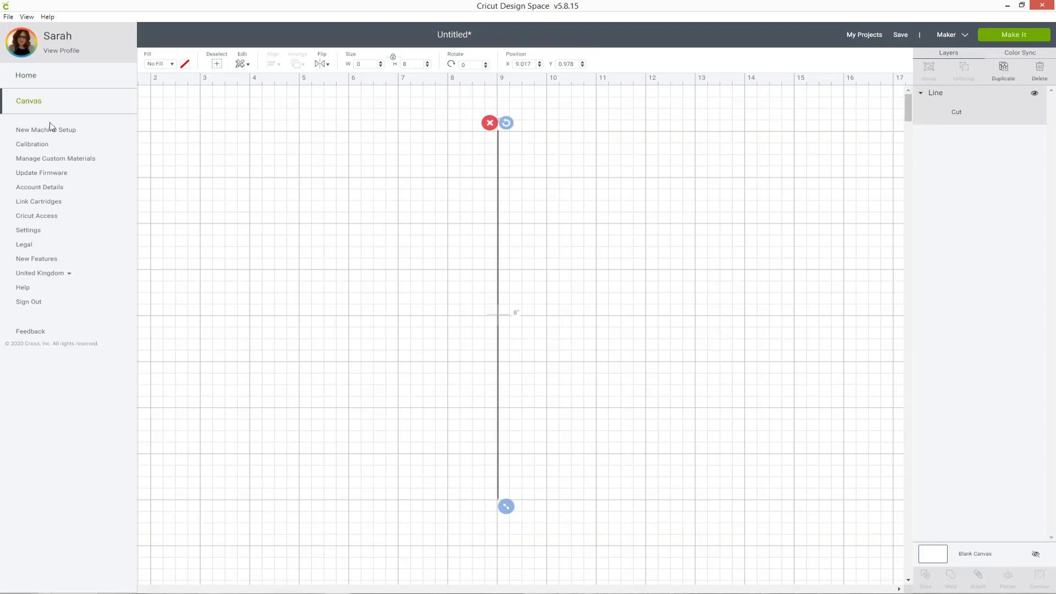
click(33, 230)
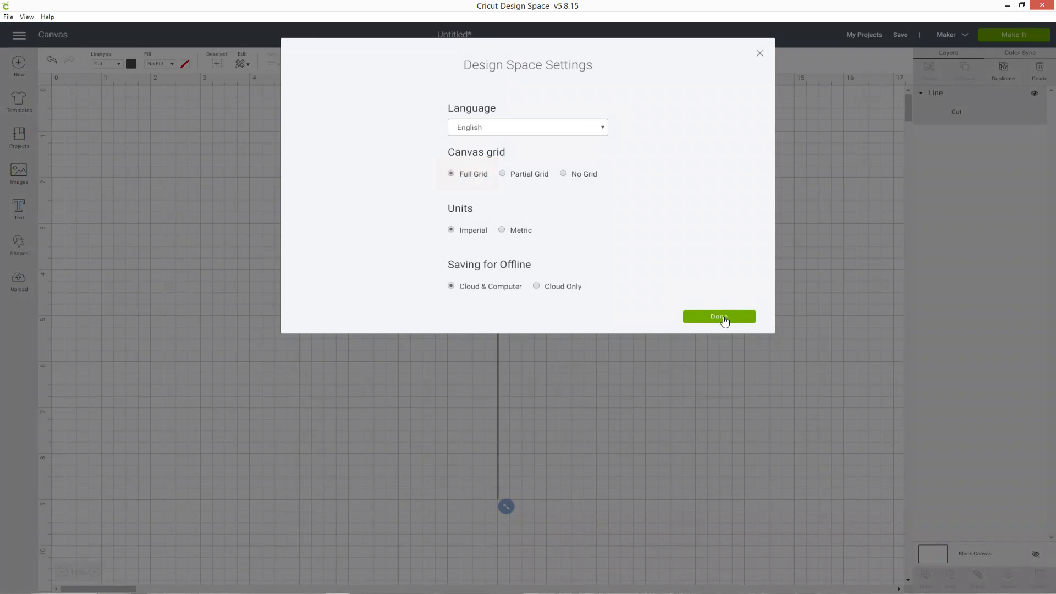
click(719, 317)
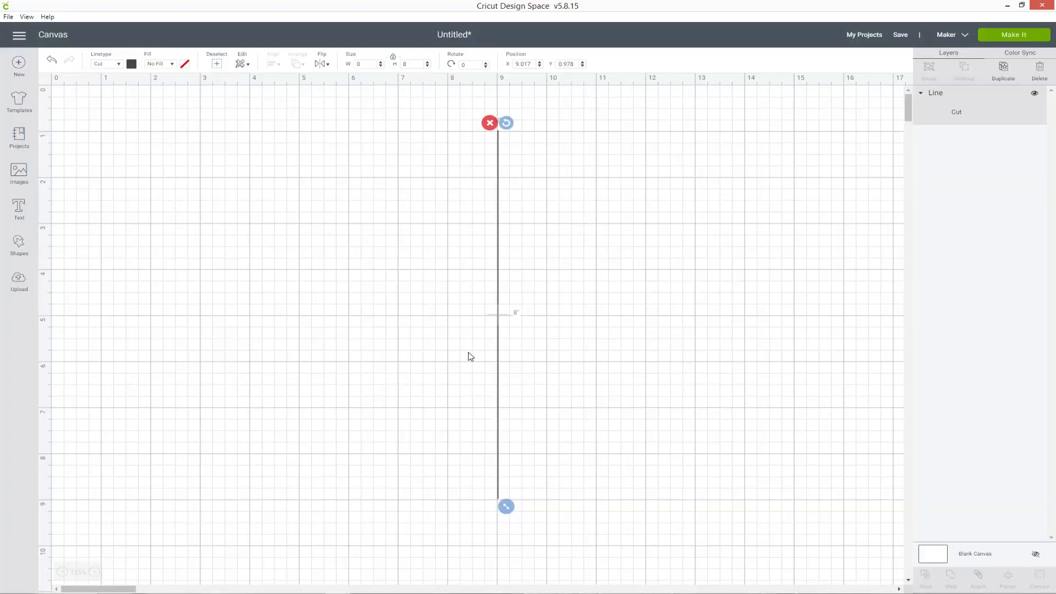
Nudge the vertical line to about X 8.97, duplicate it, and place the copy at about X 11.4, Y 0.8
drag(498, 263, 497, 264)
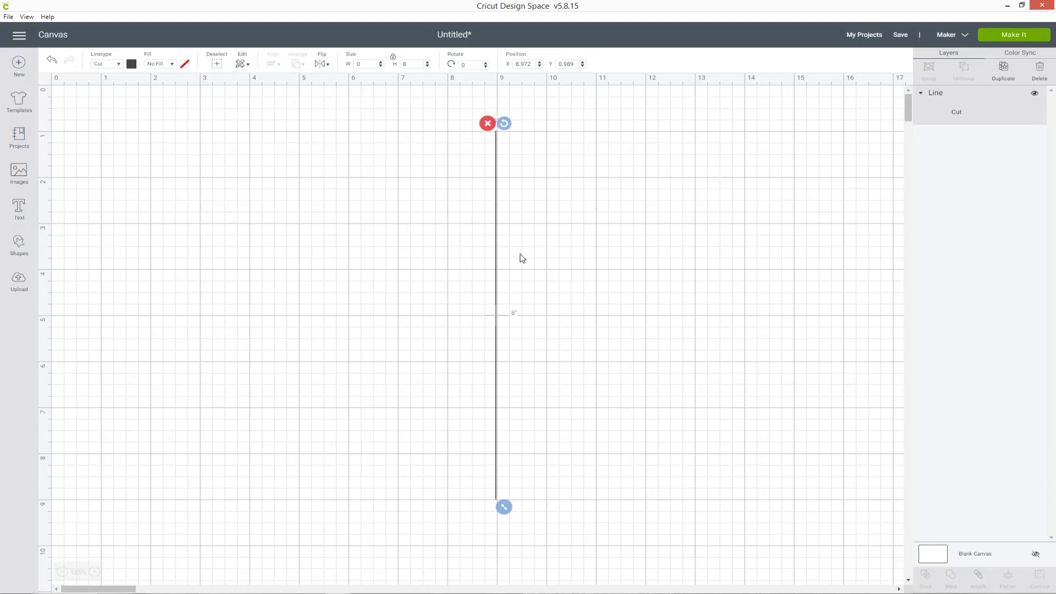
right_click(498, 247)
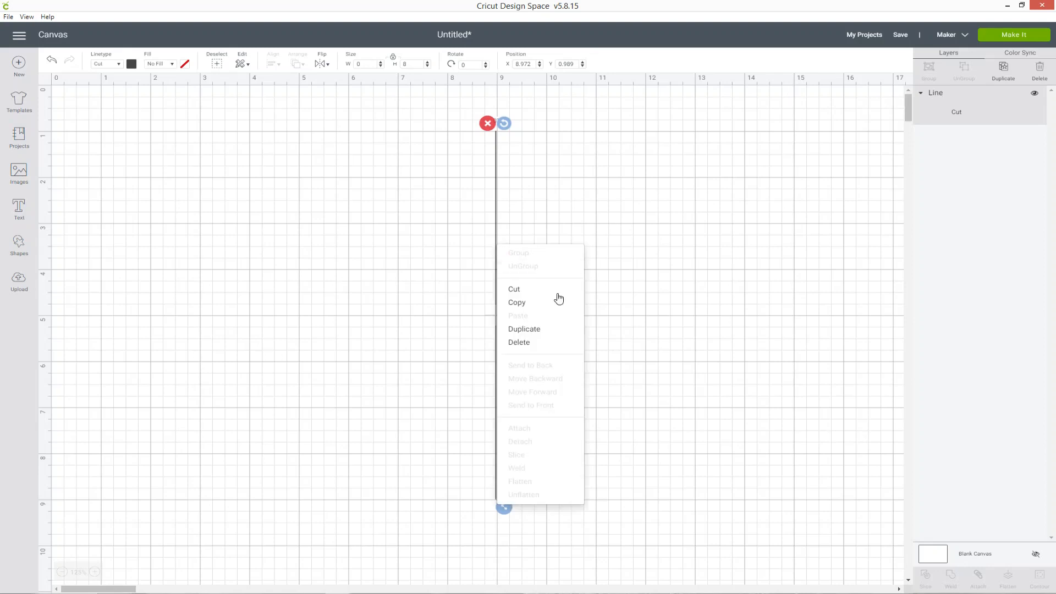
click(564, 335)
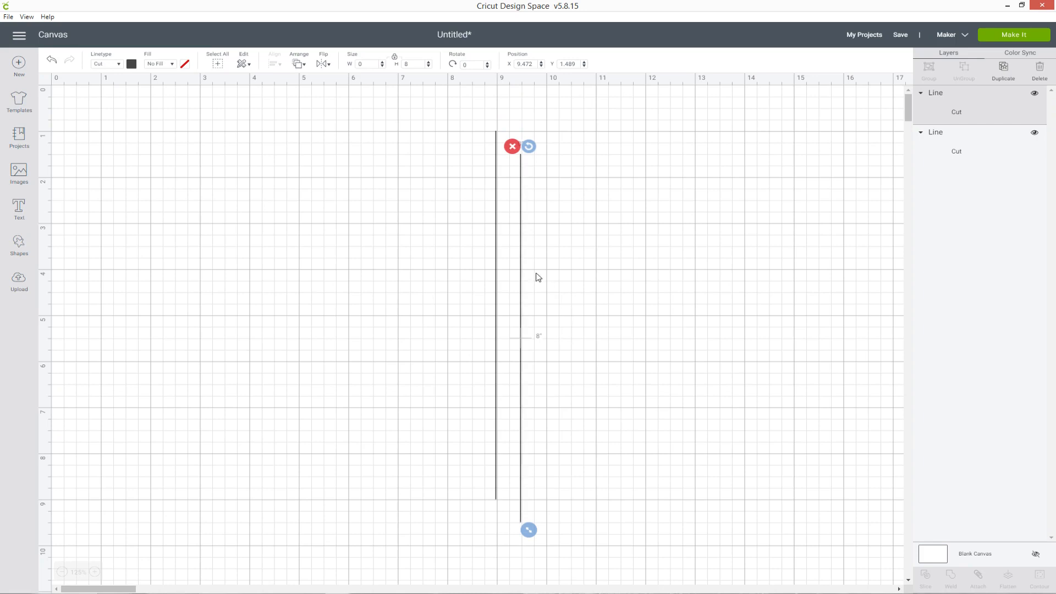
drag(523, 265, 617, 234)
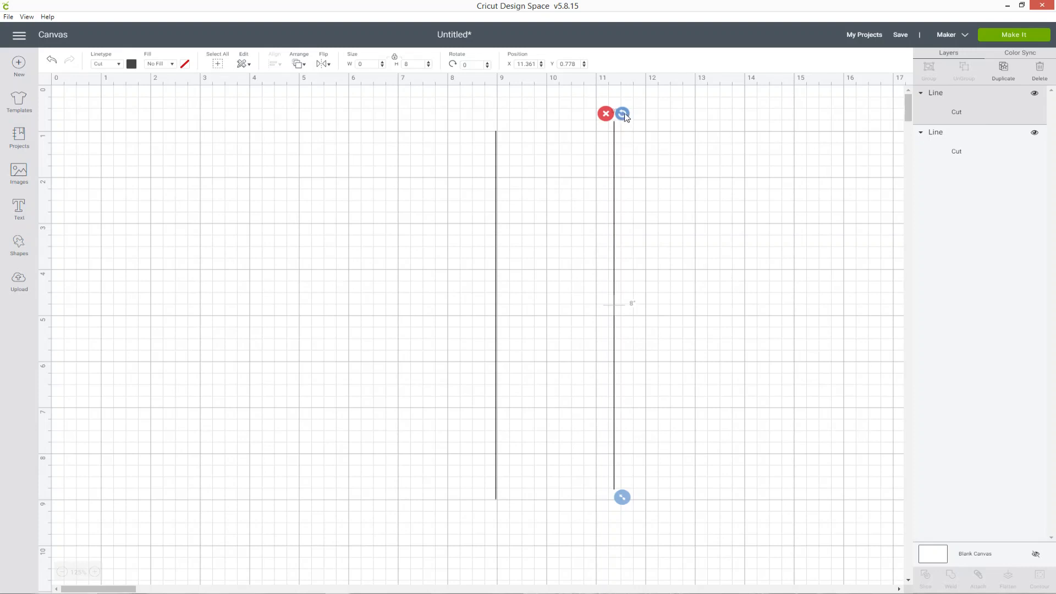
Rotate the copied line 90 degrees and centre it across the vertical line at about X 5, Y 5
drag(625, 120, 806, 240)
drag(820, 286, 821, 286)
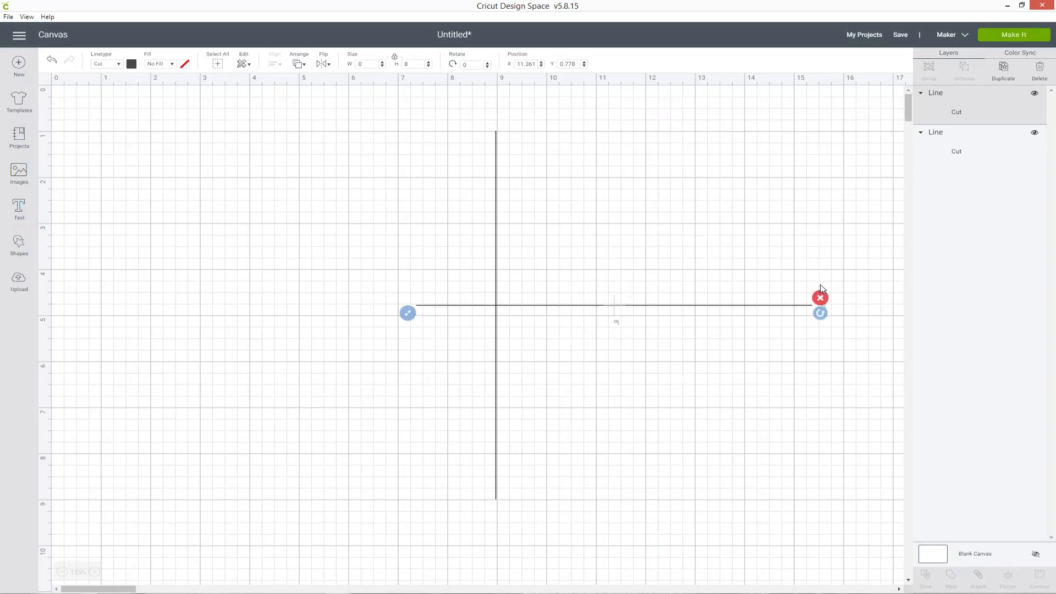
key(ctrl+z)
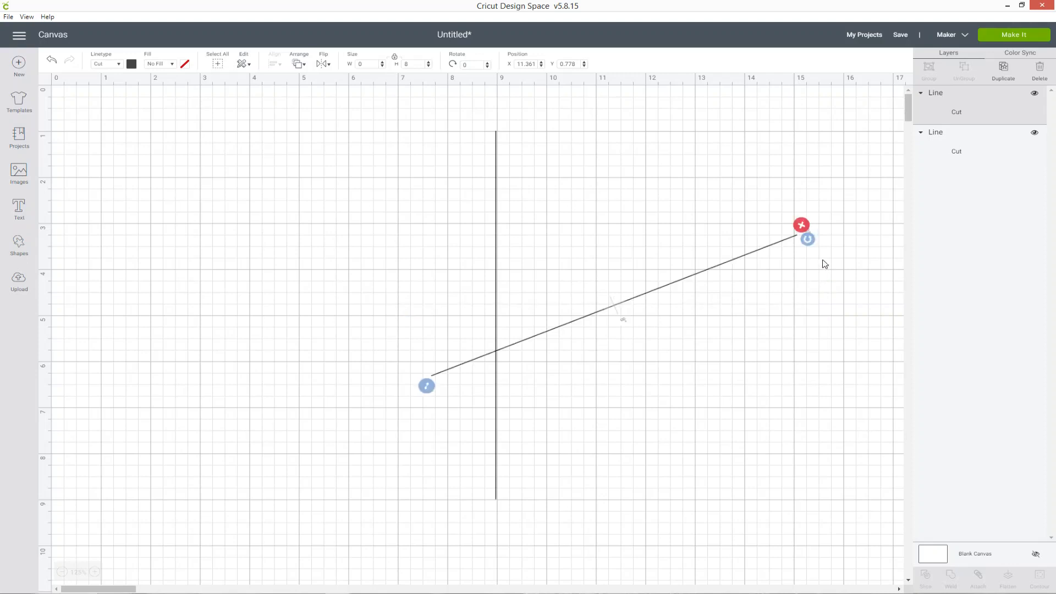
key(ctrl+y)
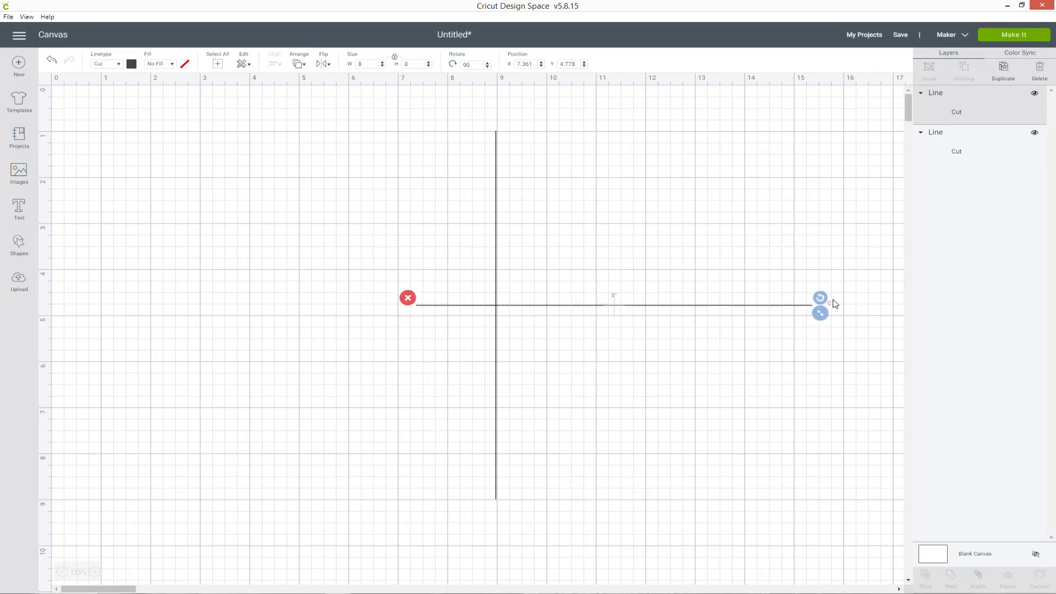
drag(730, 310, 617, 320)
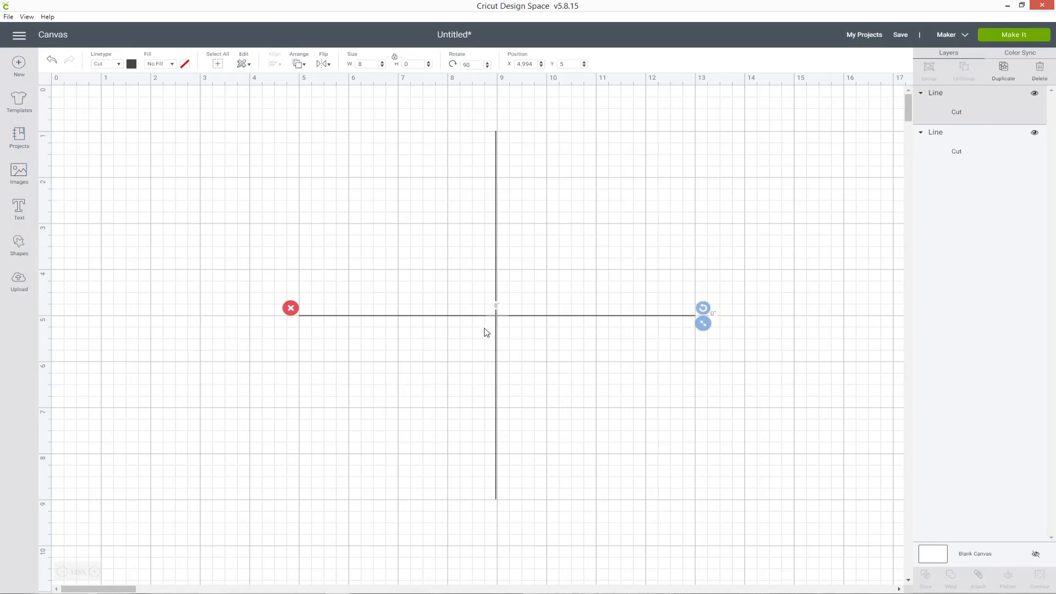
Duplicate the horizontal line, rotate the copy to 45 degrees, and place it through the centre of the cross
right_click(592, 318)
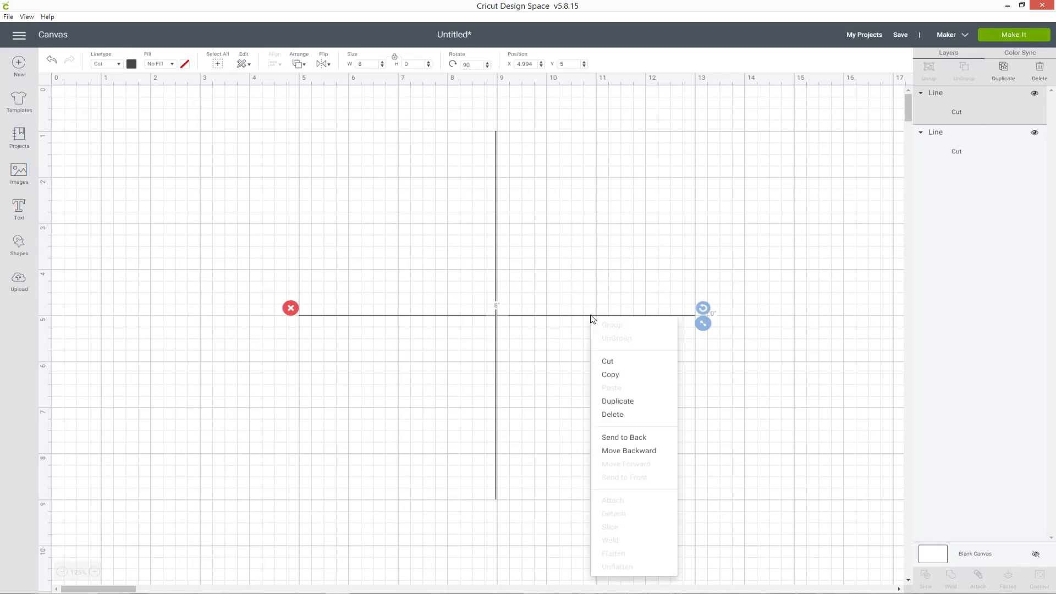
click(630, 402)
drag(671, 340, 571, 243)
click(587, 252)
click(576, 246)
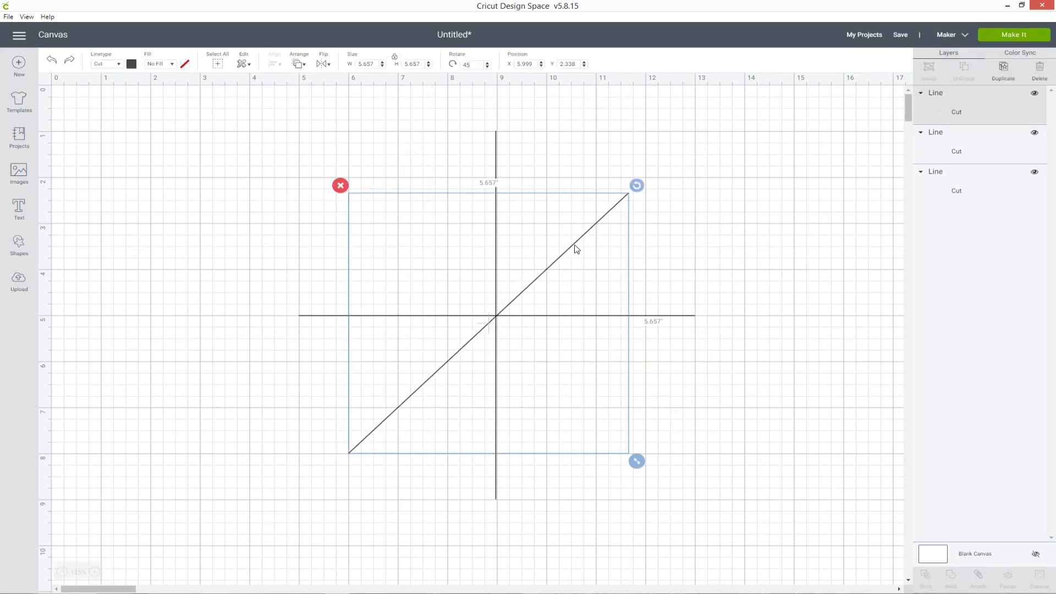
Duplicate the 45-degree line, rotate the copy to 135 degrees, and place it through the point where the other lines cross
right_click(576, 249)
click(614, 331)
click(666, 280)
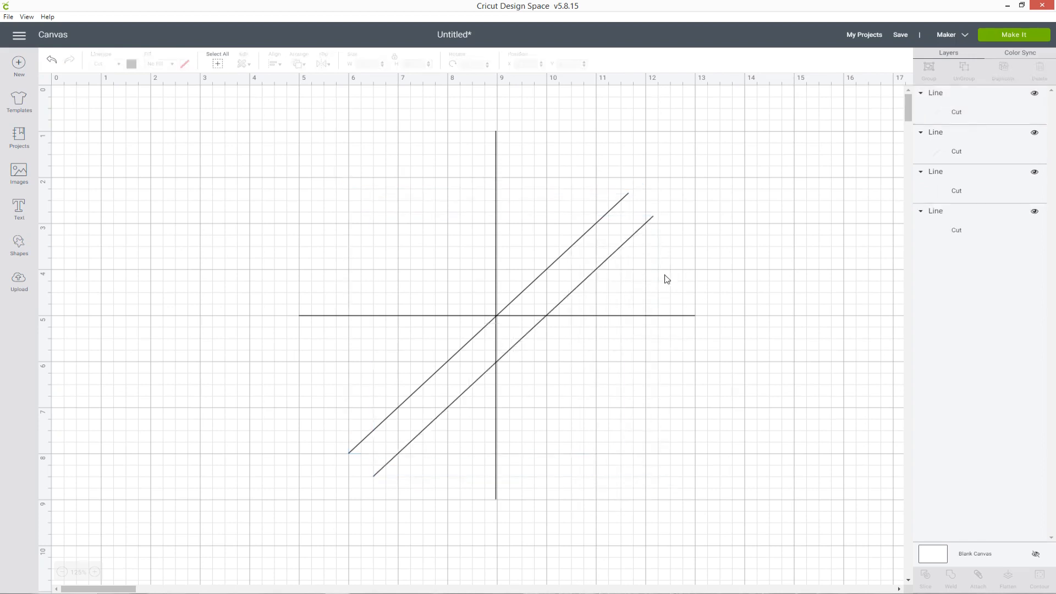
click(646, 231)
drag(646, 231, 729, 498)
click(716, 490)
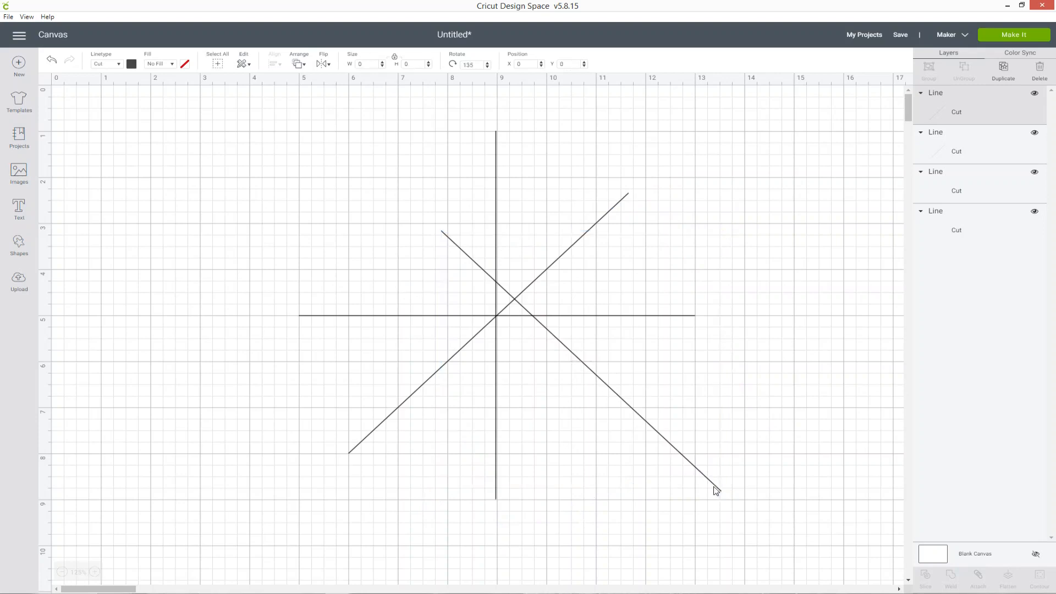
drag(672, 448, 574, 394)
click(823, 226)
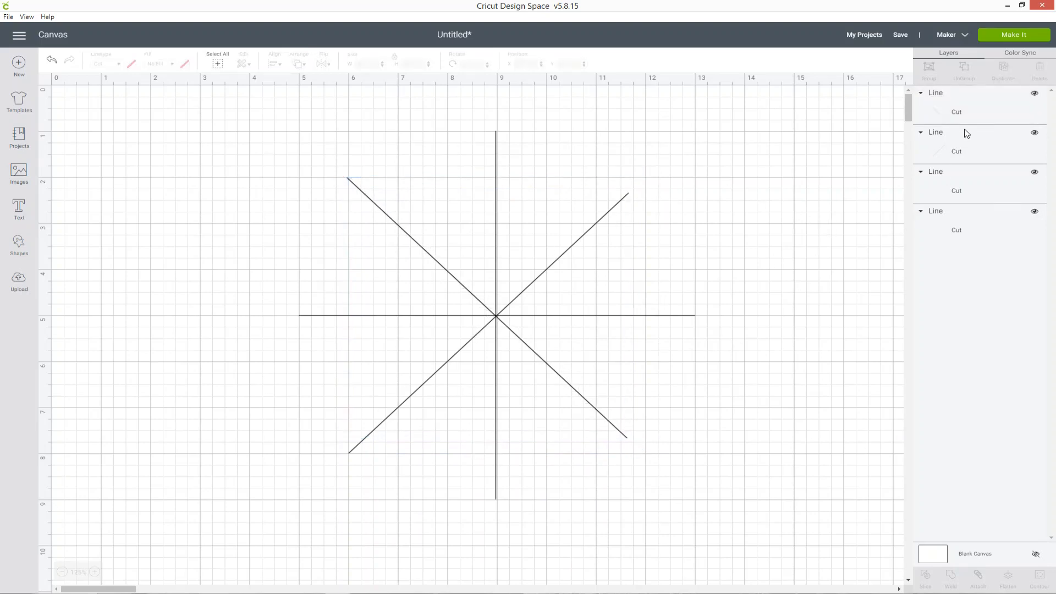
Select all four lines and align them with Center so they share one midpoint
click(983, 123)
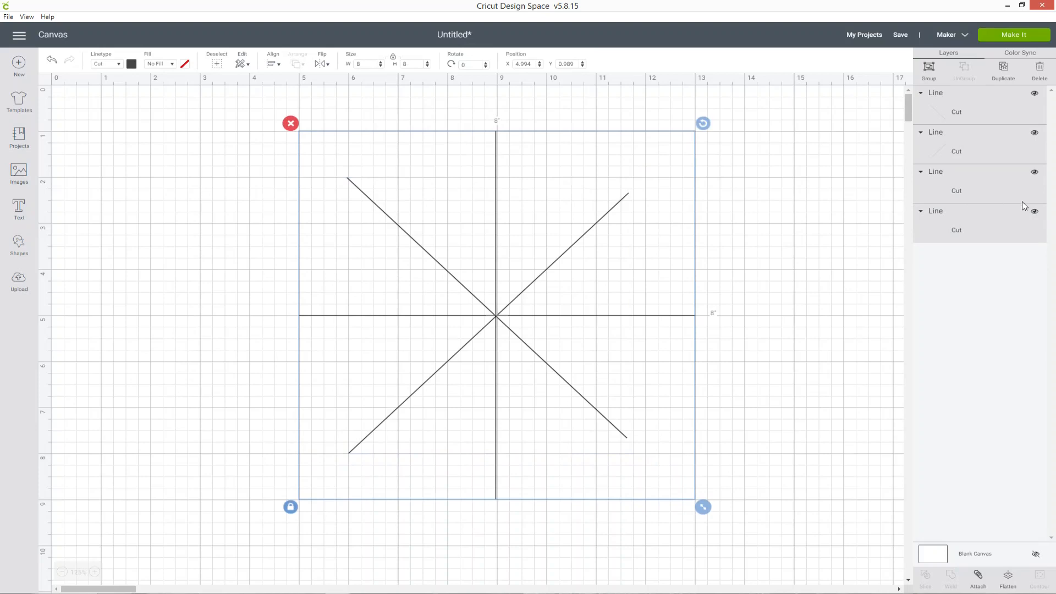
click(271, 66)
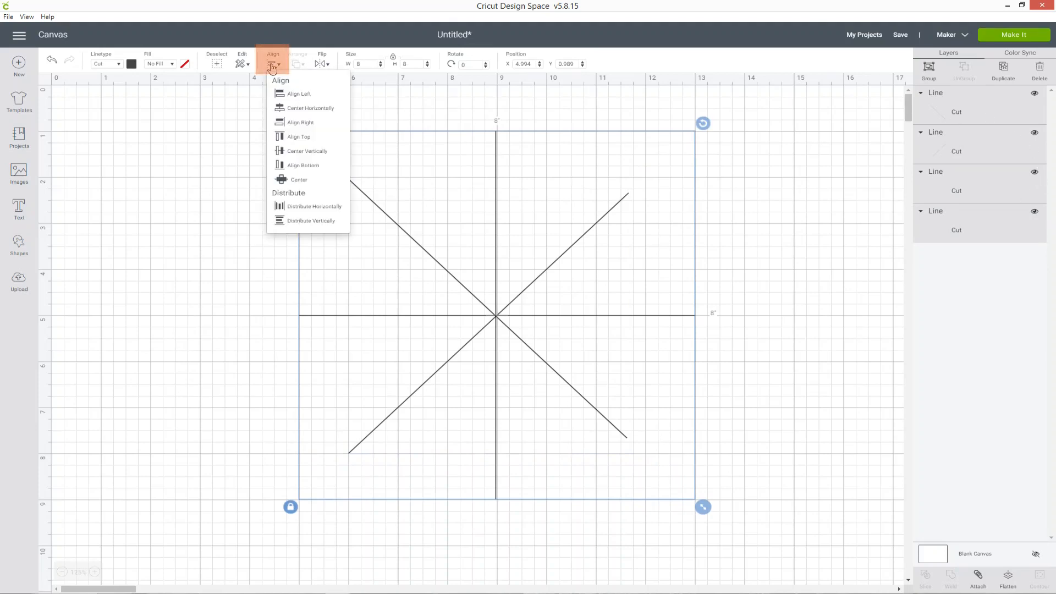
click(300, 180)
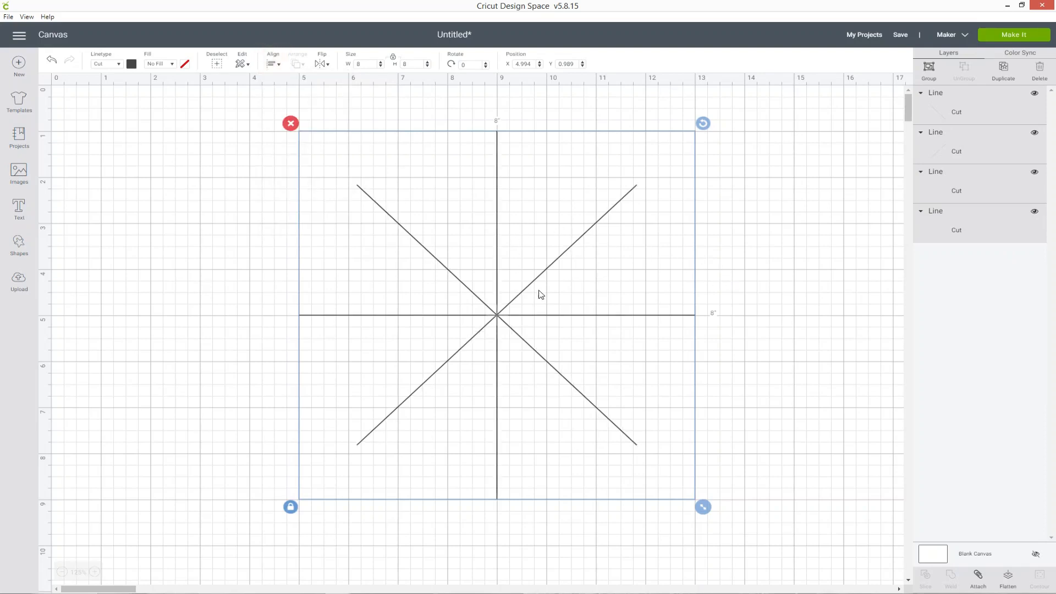
click(755, 263)
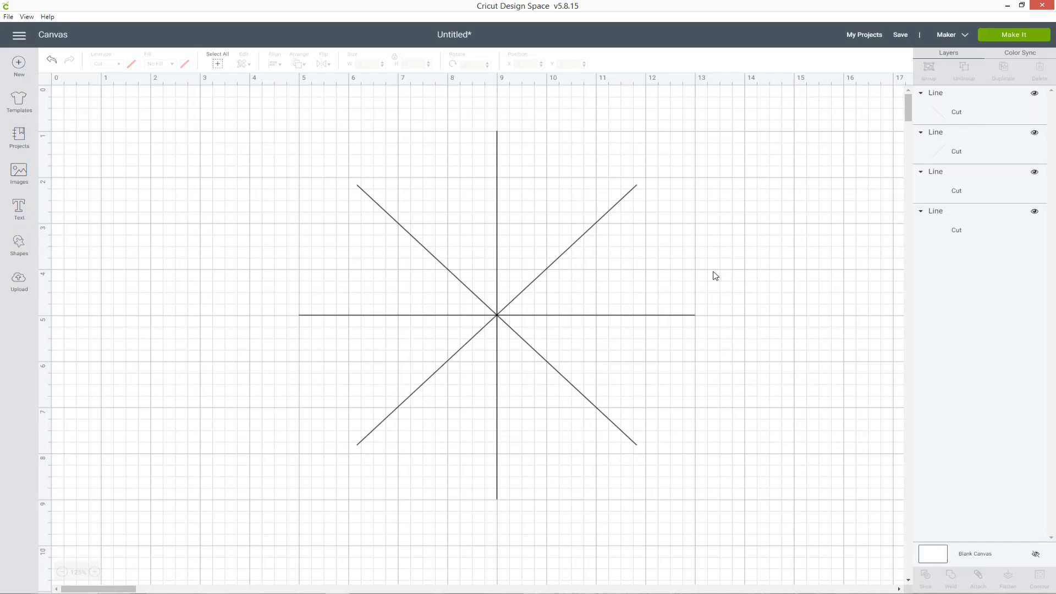
Select all four line layers and group them
click(997, 121)
shift+click(982, 154)
shift+click(984, 185)
shift+click(987, 226)
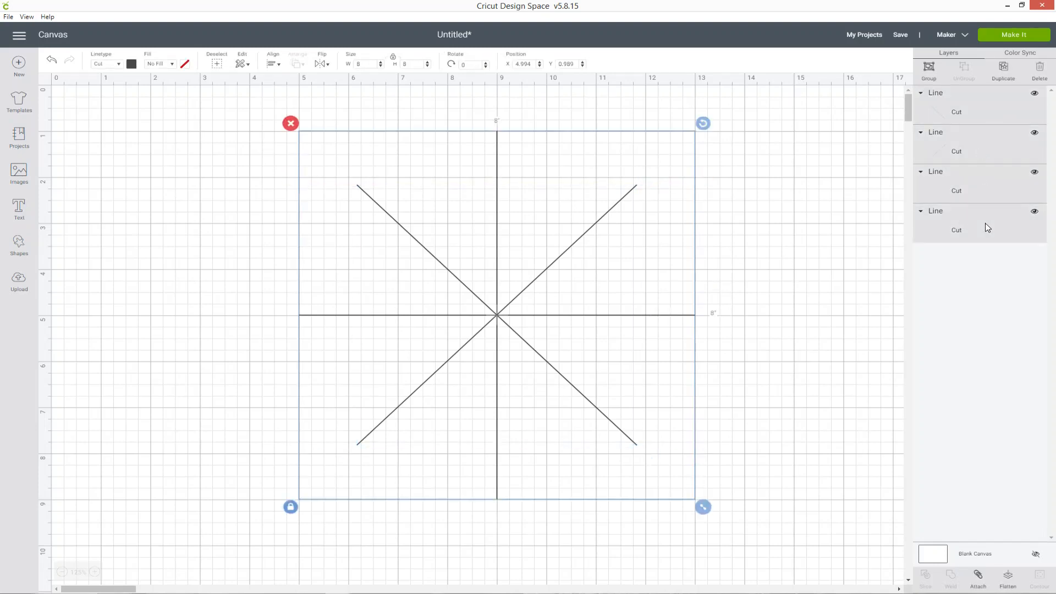
click(929, 70)
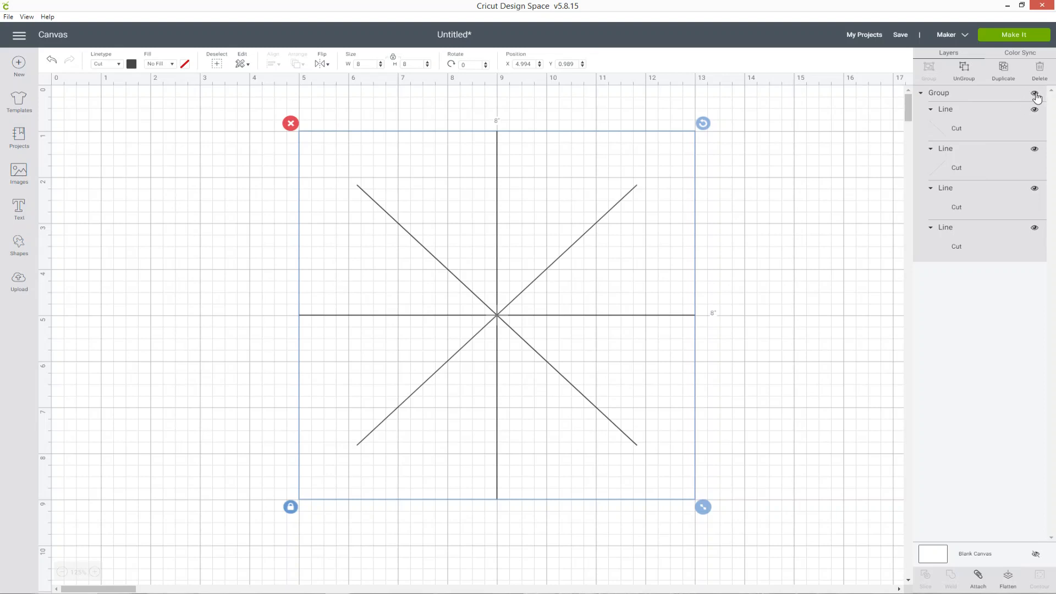
Toggle the visibility of the grouped lines off and on
click(1035, 94)
click(1035, 94)
click(1035, 95)
click(1035, 94)
click(1035, 95)
click(1035, 95)
click(1035, 94)
click(1035, 94)
Search the Cricut image library for "bone"
click(19, 172)
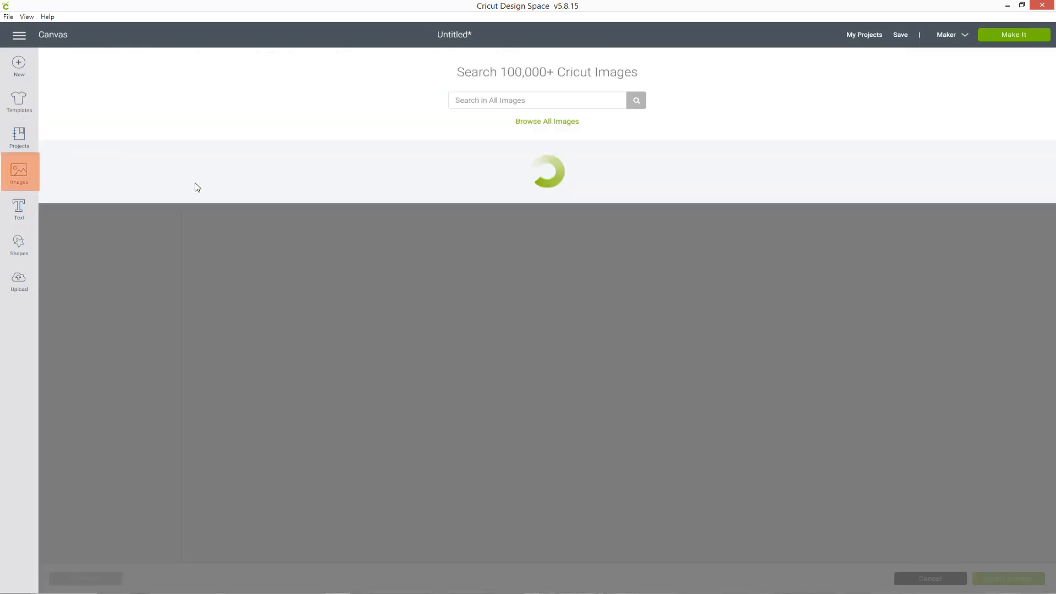
click(500, 100)
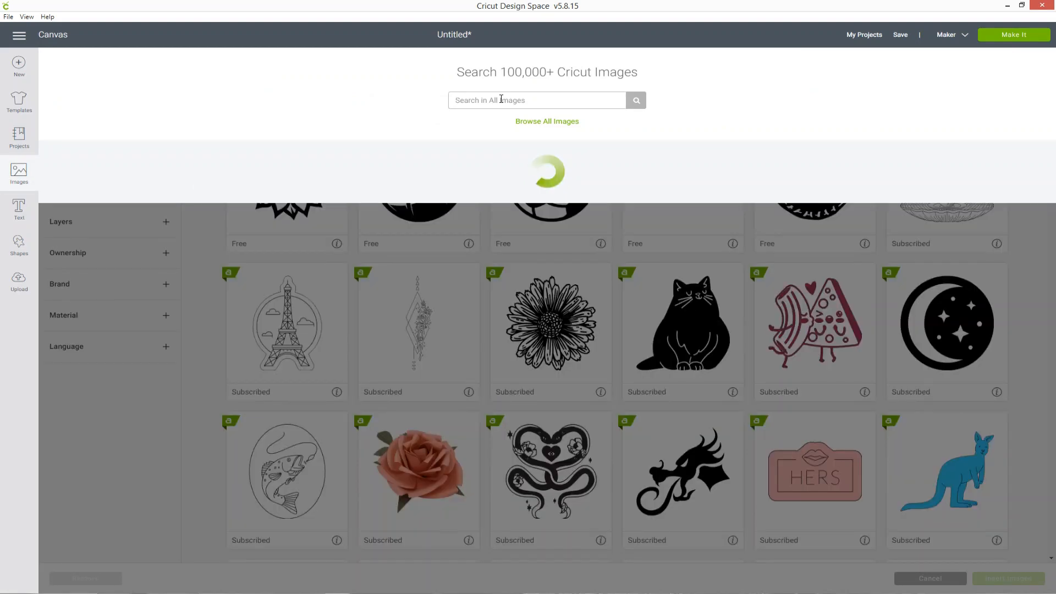
text(bone)
key(Return)
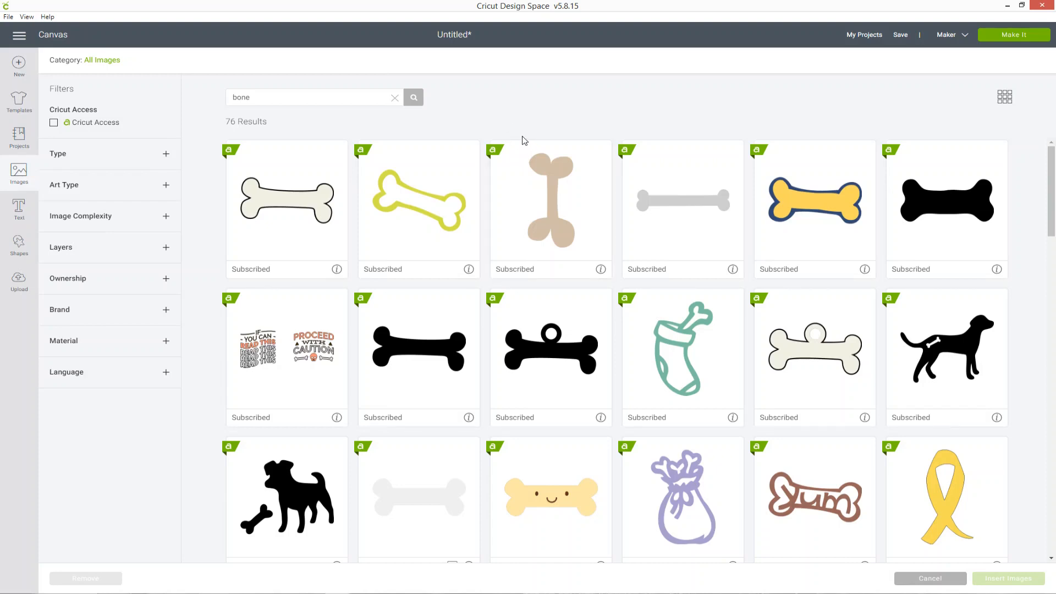
Filter the bone images by the Cut Only art type and look through the results
click(168, 186)
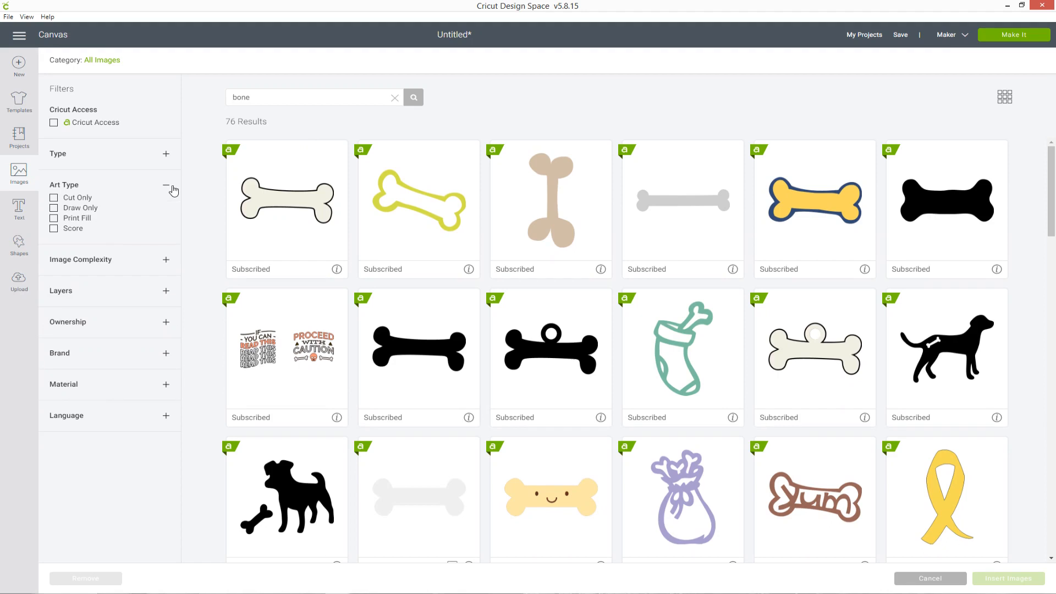
click(78, 199)
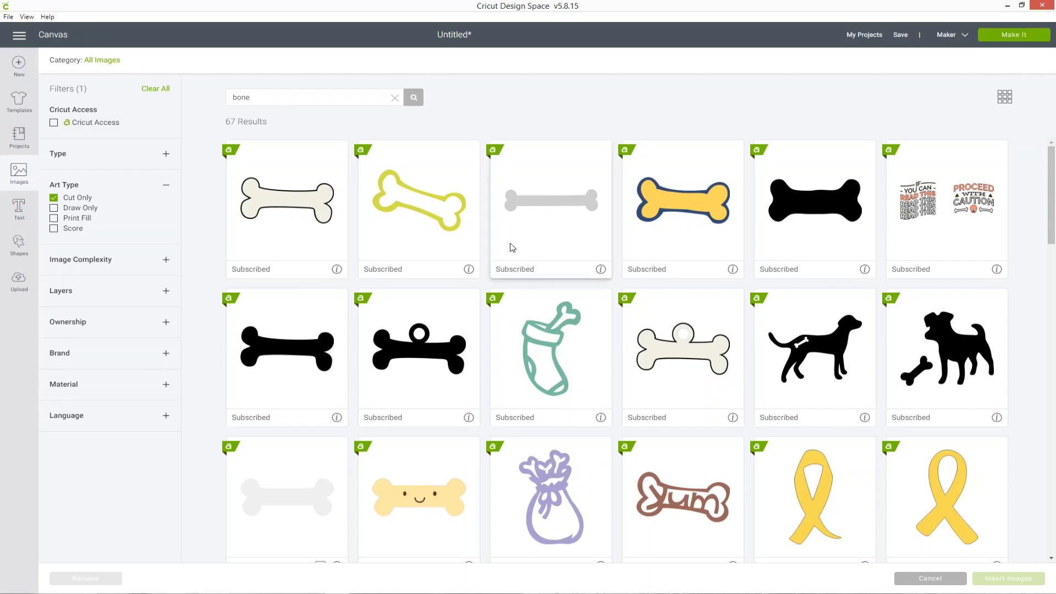
scroll(511, 244, down, 5)
scroll(511, 246, down, 4)
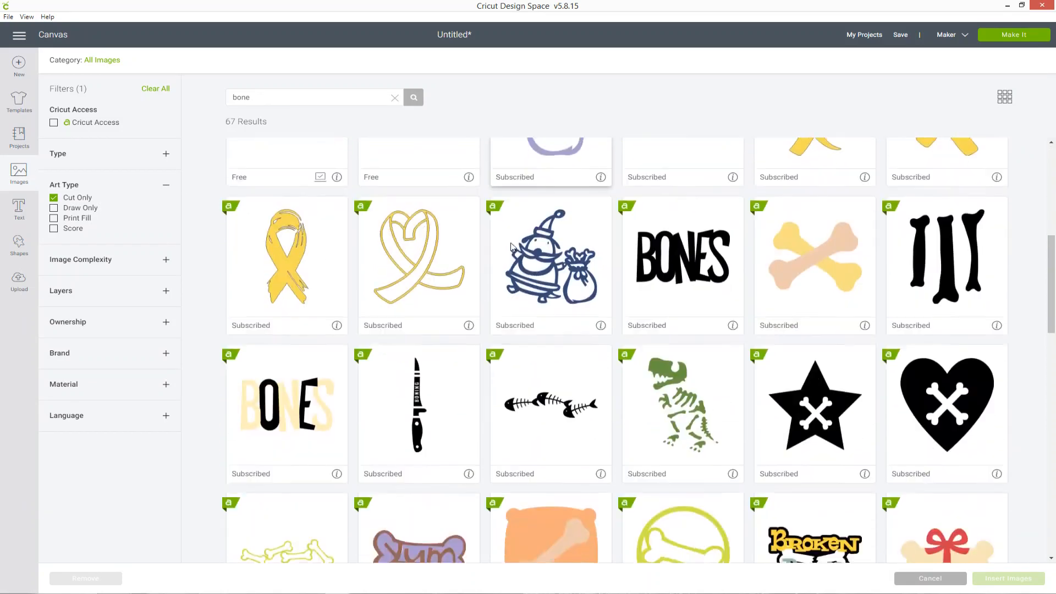
scroll(511, 245, down, 10)
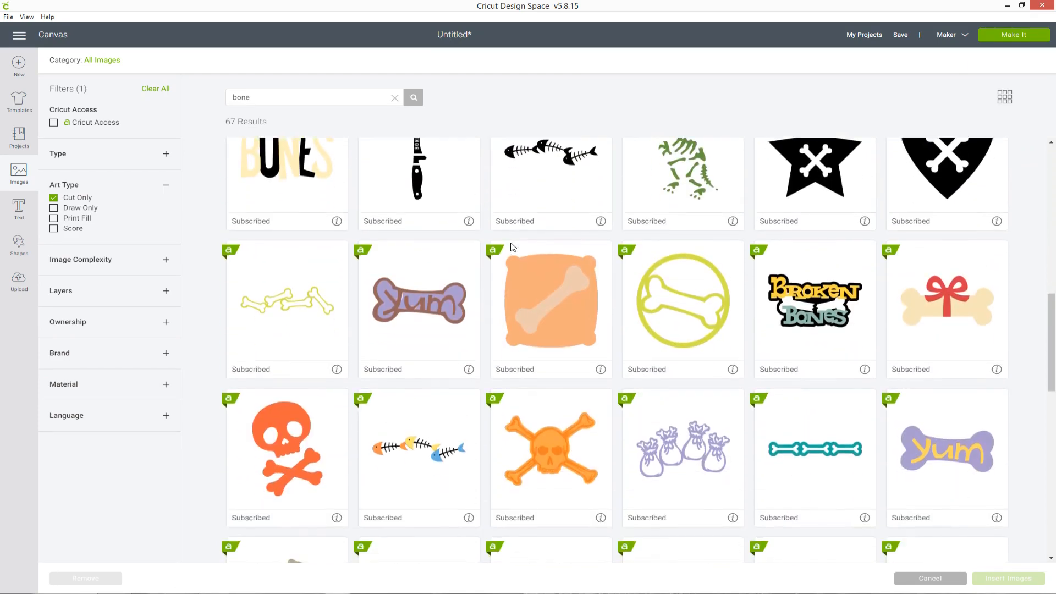
scroll(511, 246, down, 7)
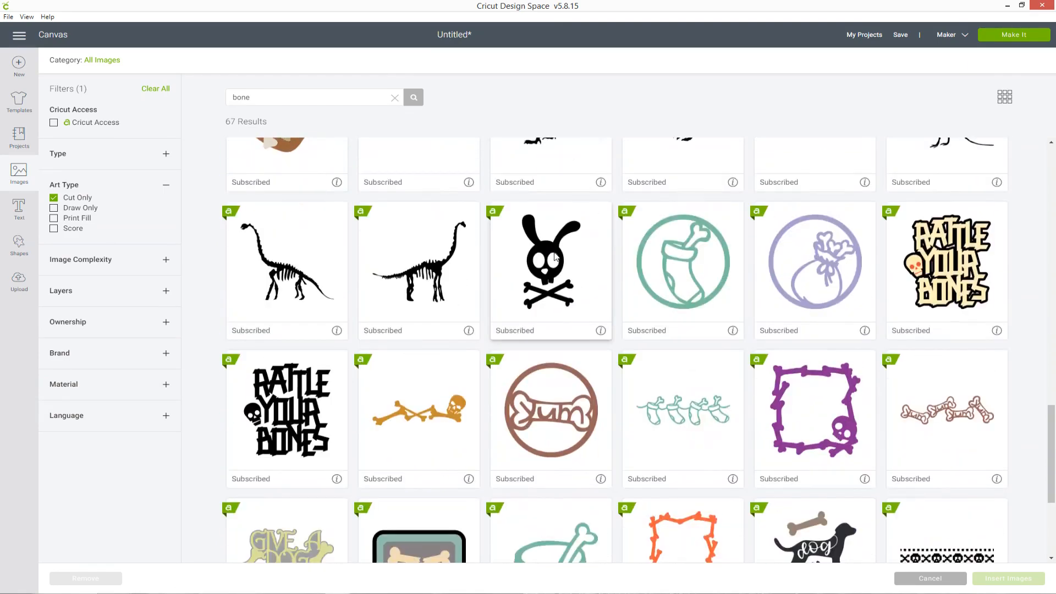
Search the images for "dog bone" and insert the plain solid black bone into the canvas
click(235, 97)
text(dog)
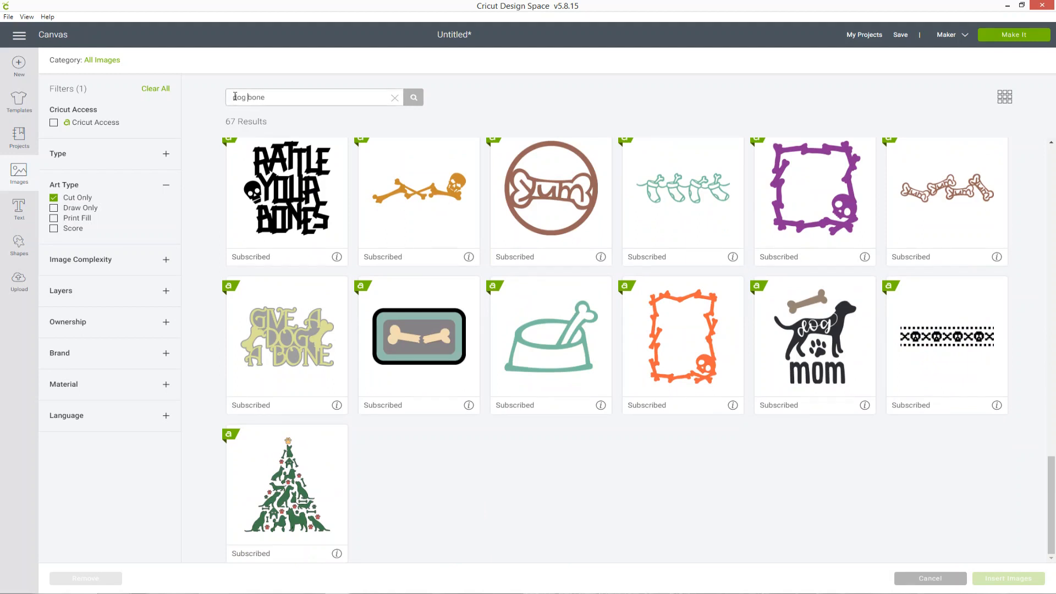
key(Return)
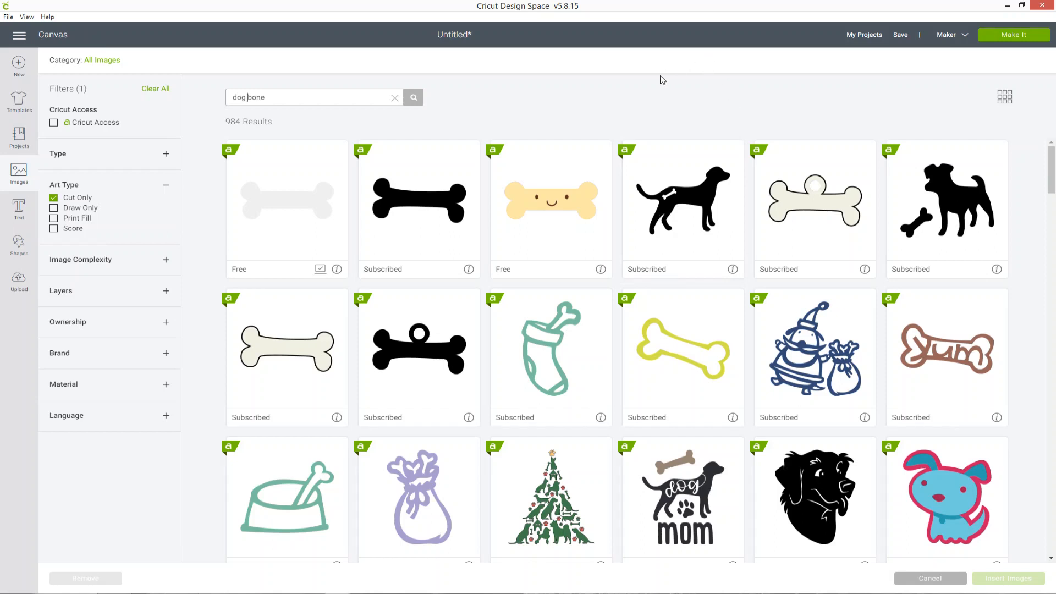
click(437, 205)
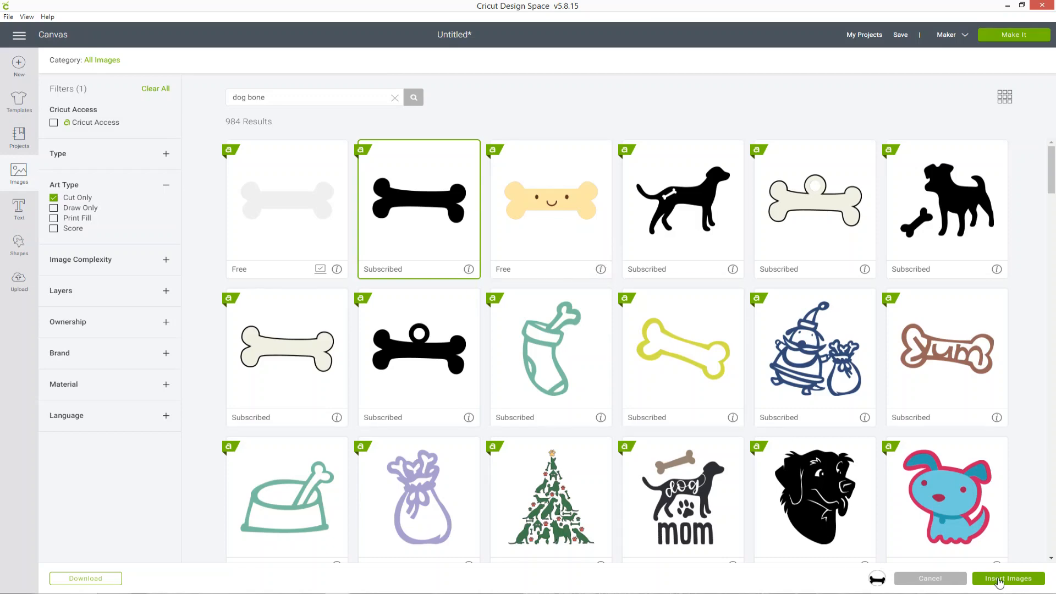
click(999, 579)
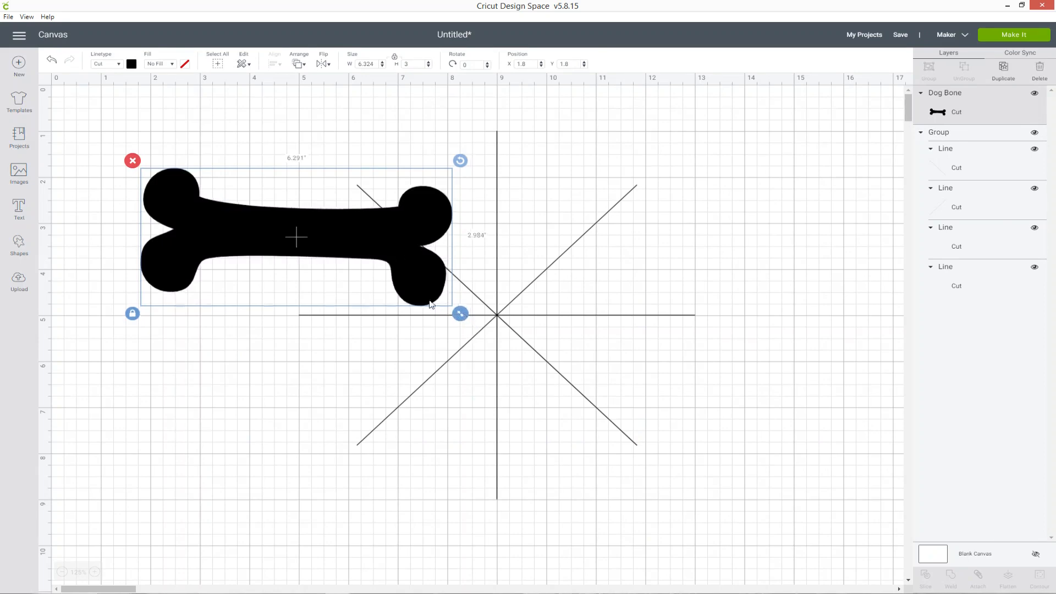
Shrink the dog bone to about 1.4 inches wide and move it onto the upper part of the vertical guide line
drag(462, 314, 342, 261)
drag(251, 228, 505, 187)
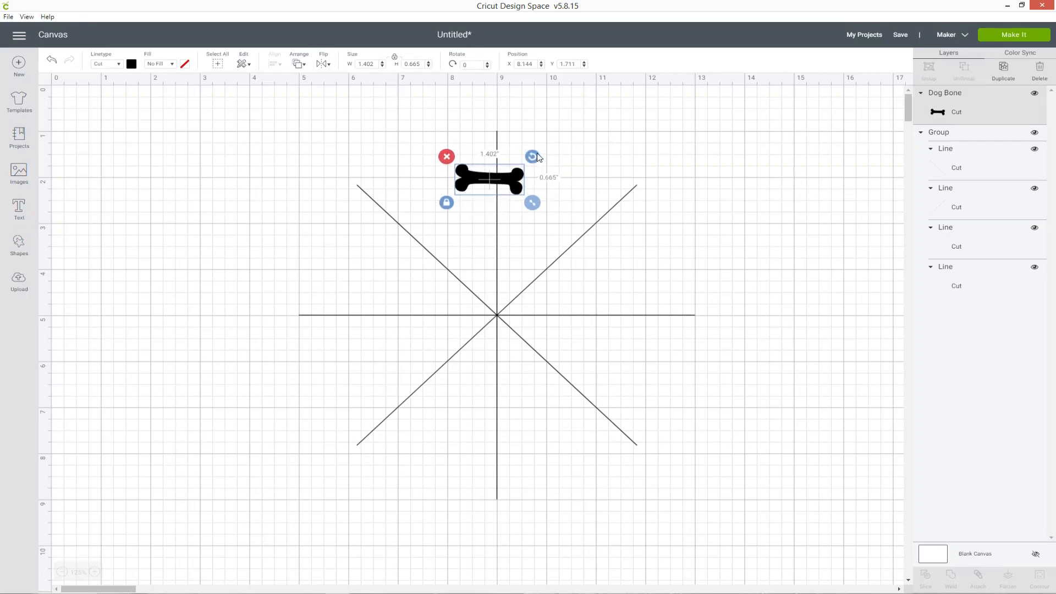
drag(502, 177, 507, 175)
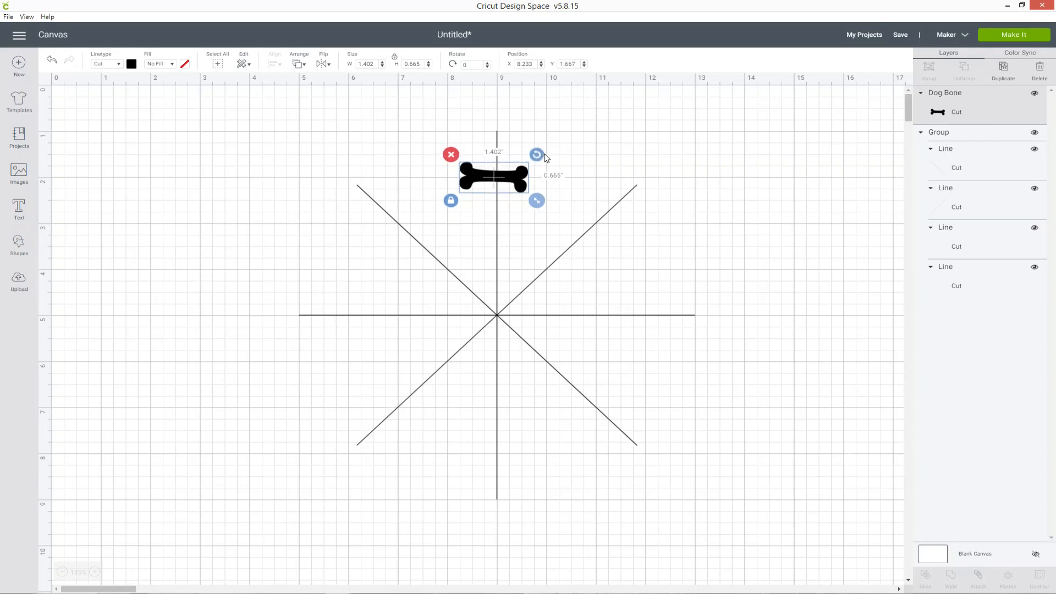
Rotate the bone upright to about 88 degrees and centre it at the upper end of the vertical guide line
drag(539, 157, 520, 239)
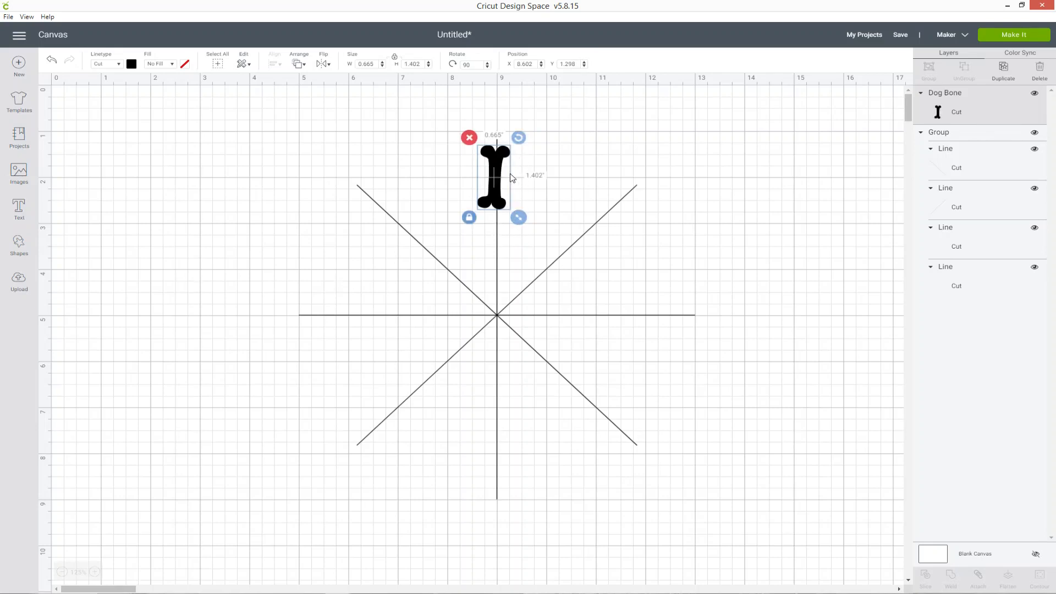
drag(511, 177, 520, 141)
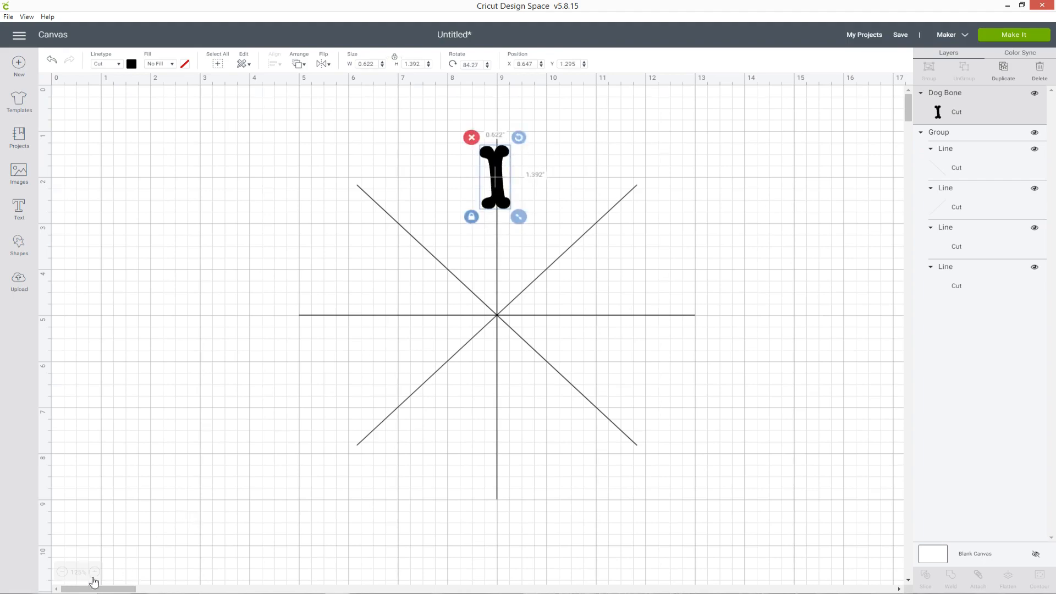
click(95, 573)
click(94, 573)
click(95, 572)
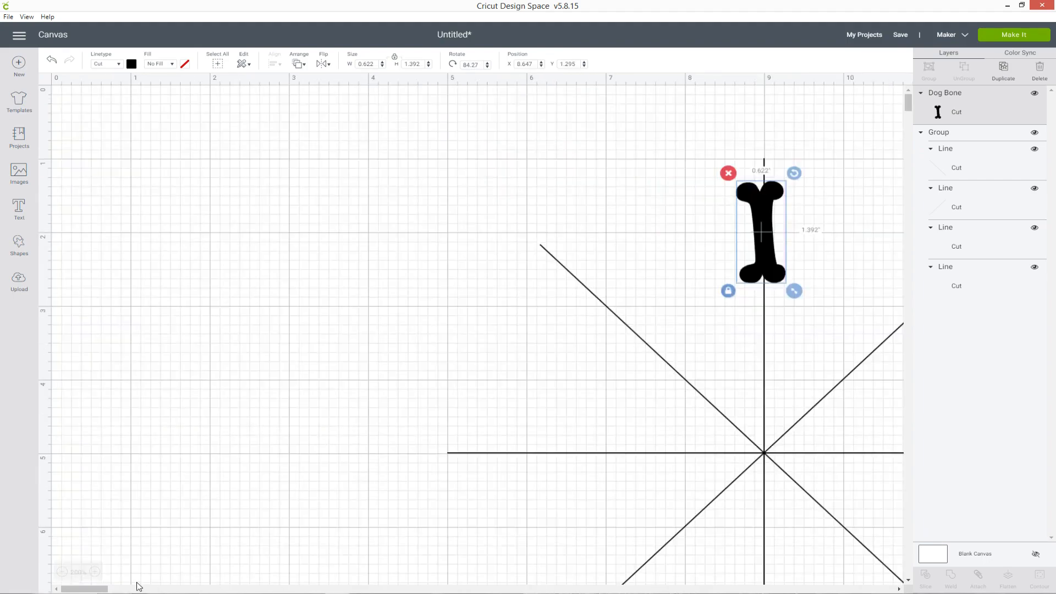
drag(104, 589, 135, 589)
click(189, 410)
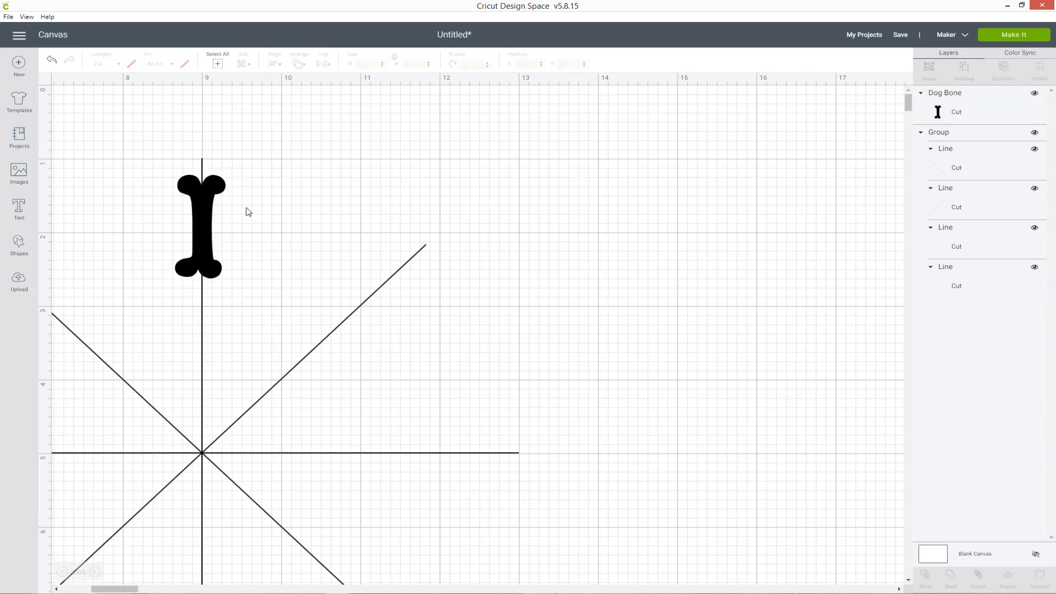
drag(198, 208, 201, 187)
click(311, 178)
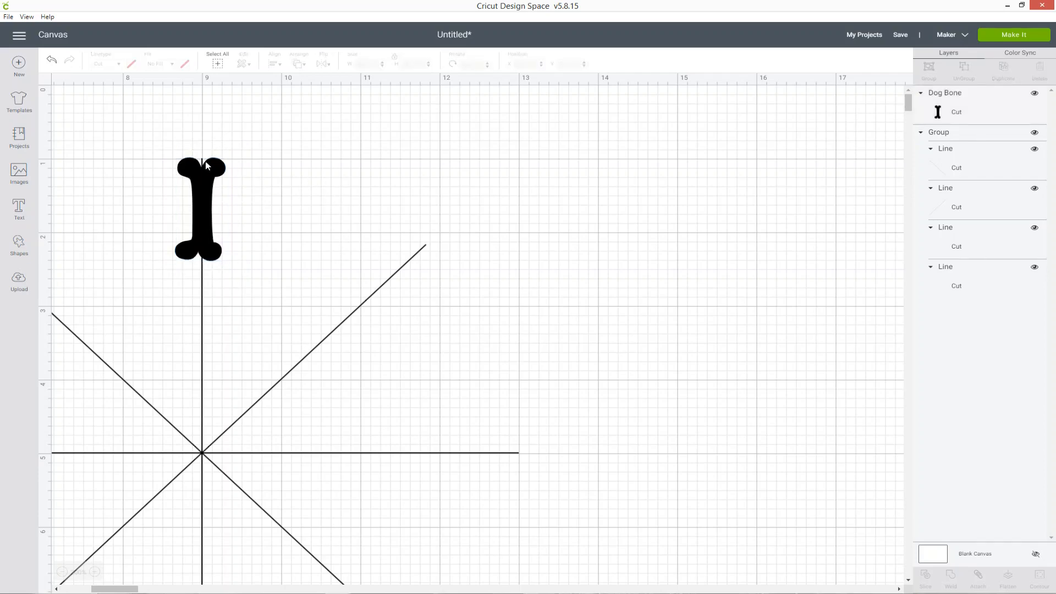
drag(210, 235, 203, 258)
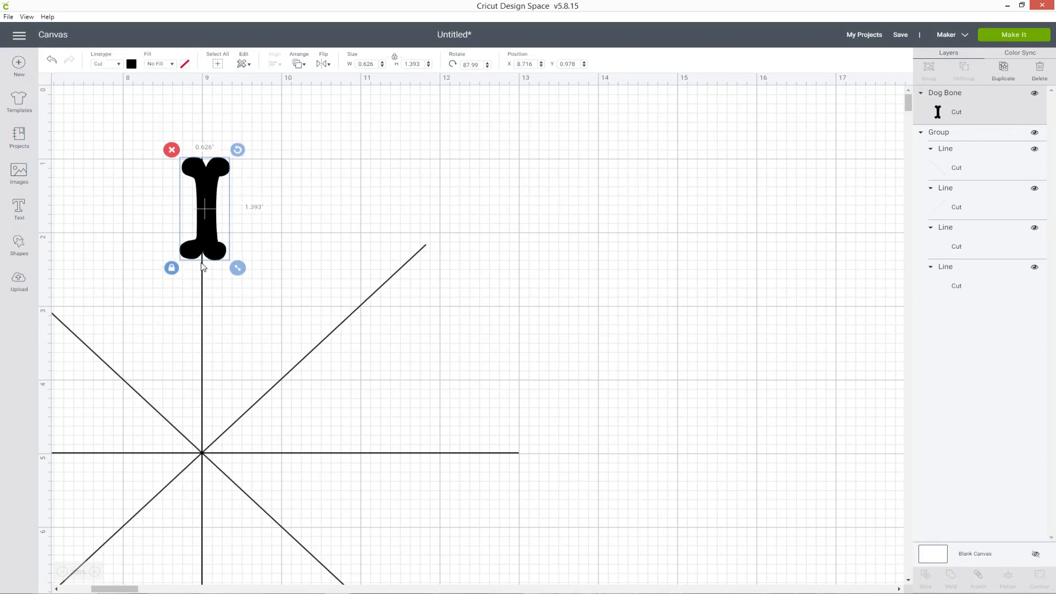
click(296, 207)
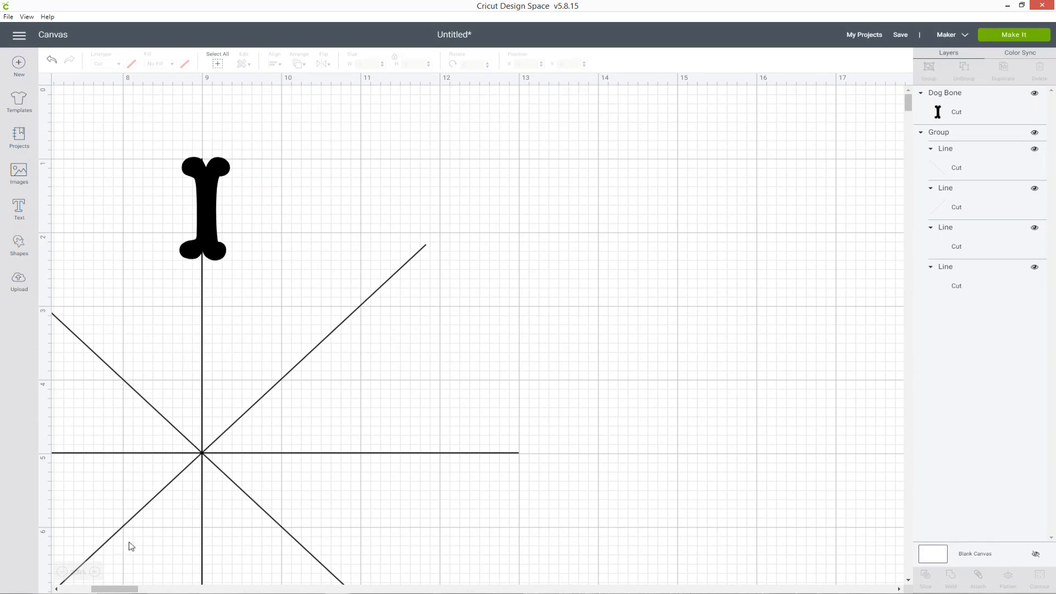
Duplicate the bone, rotate the copy to about 178 degrees, and place it at the right end of the horizontal guide line
click(62, 572)
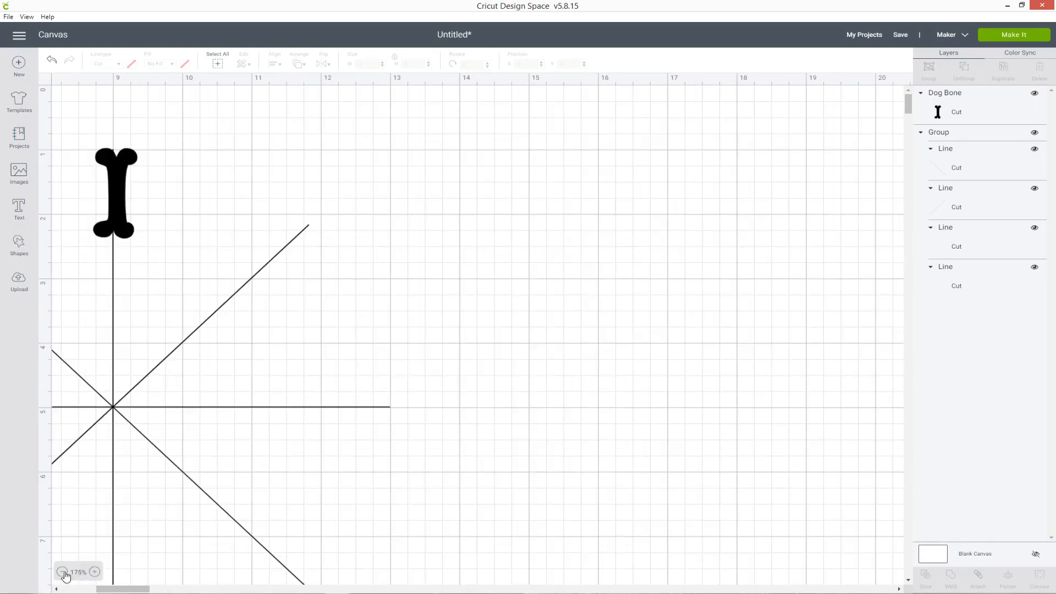
click(62, 572)
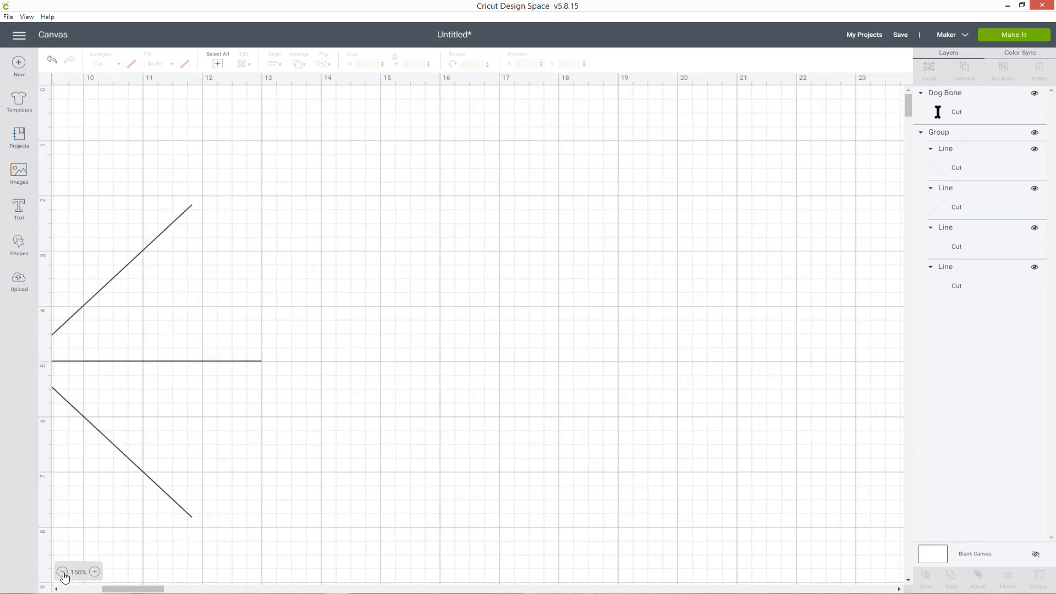
click(62, 572)
drag(124, 591, 101, 591)
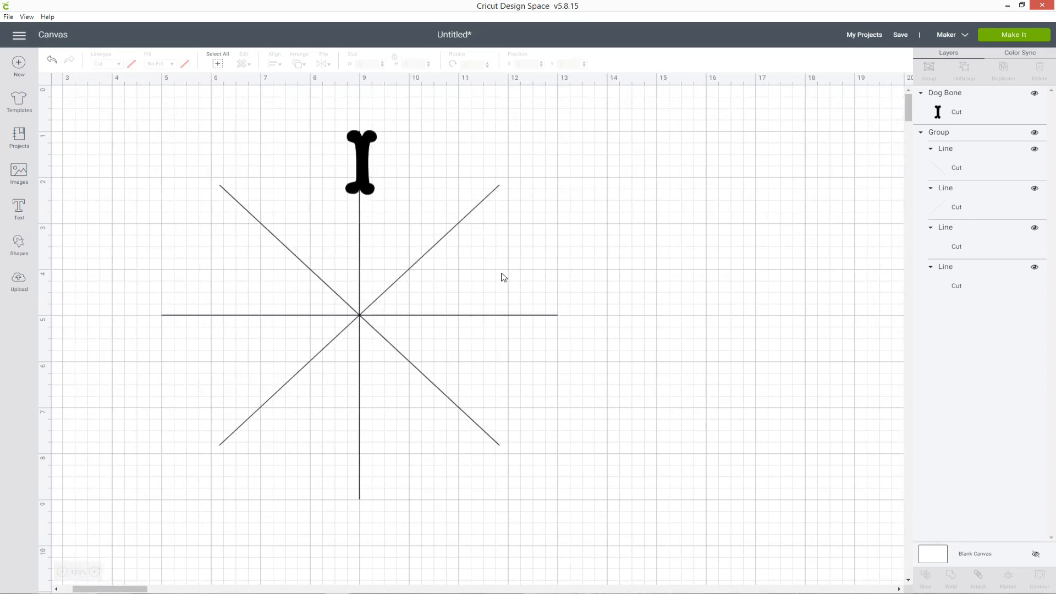
click(365, 155)
right_click(364, 156)
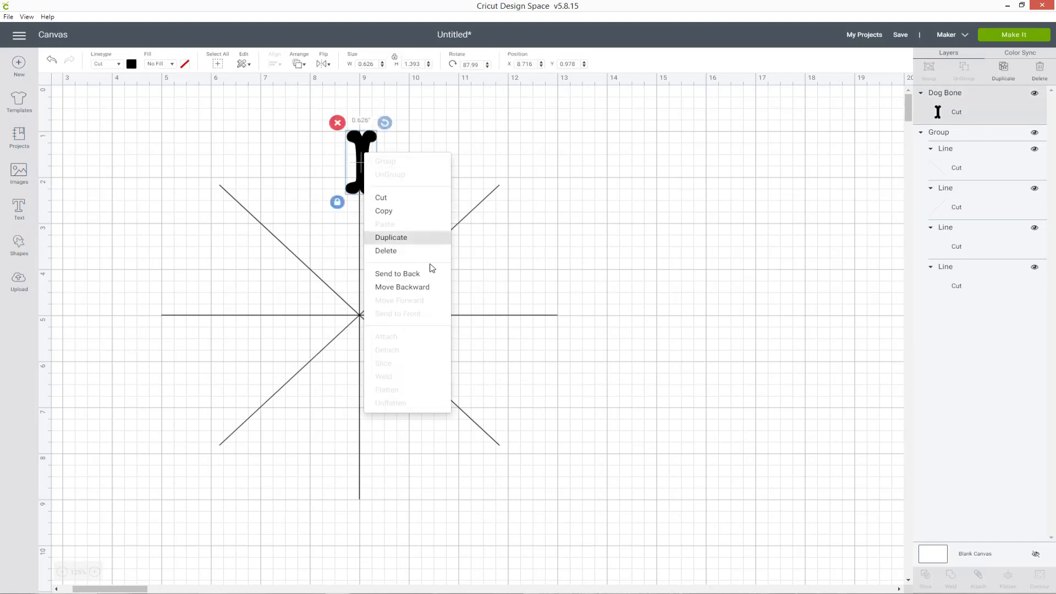
click(418, 237)
drag(398, 178, 532, 236)
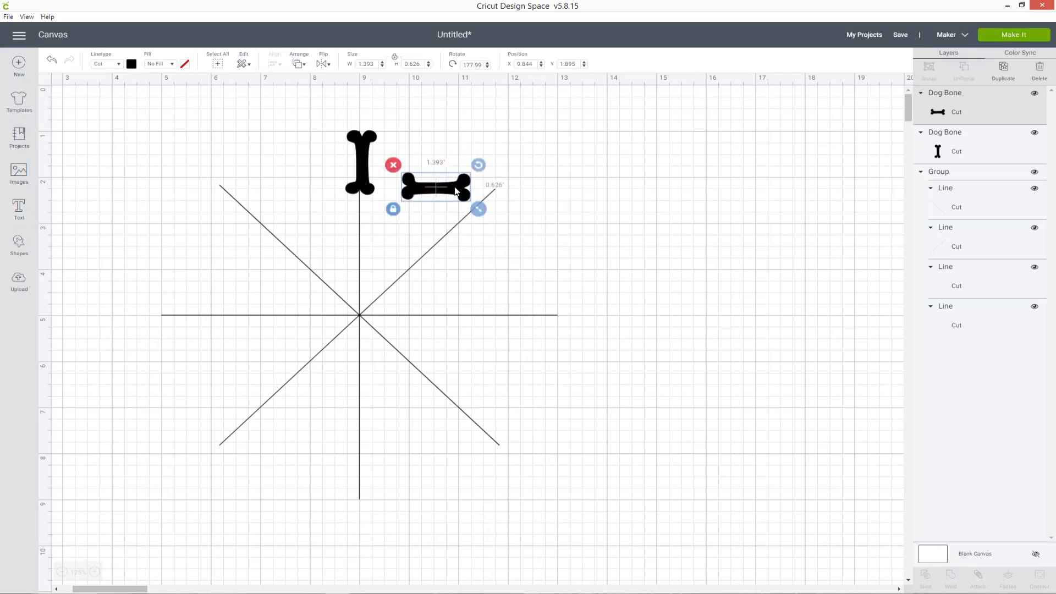
drag(464, 192, 543, 321)
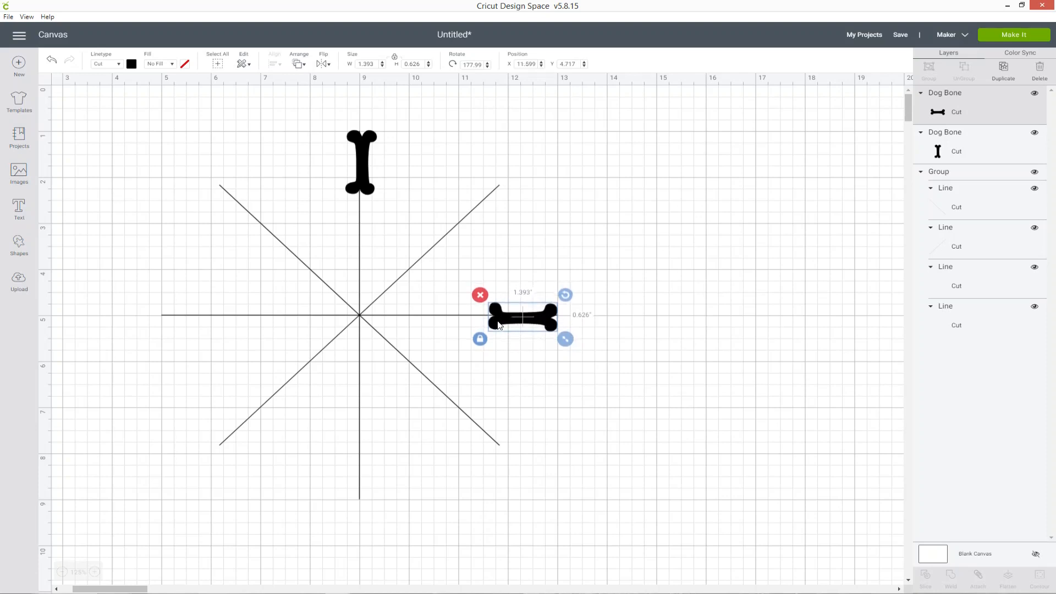
Duplicate the right bone, rotate the copy to about 268 degrees, and place it at the lower end of the vertical guide line
right_click(546, 318)
click(590, 401)
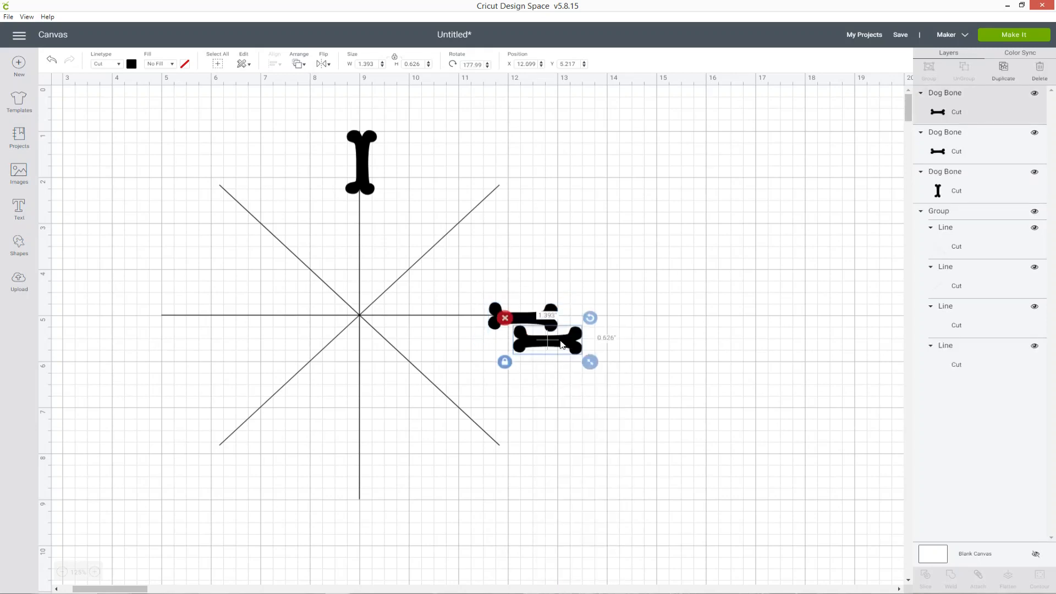
drag(561, 344, 553, 443)
click(544, 416)
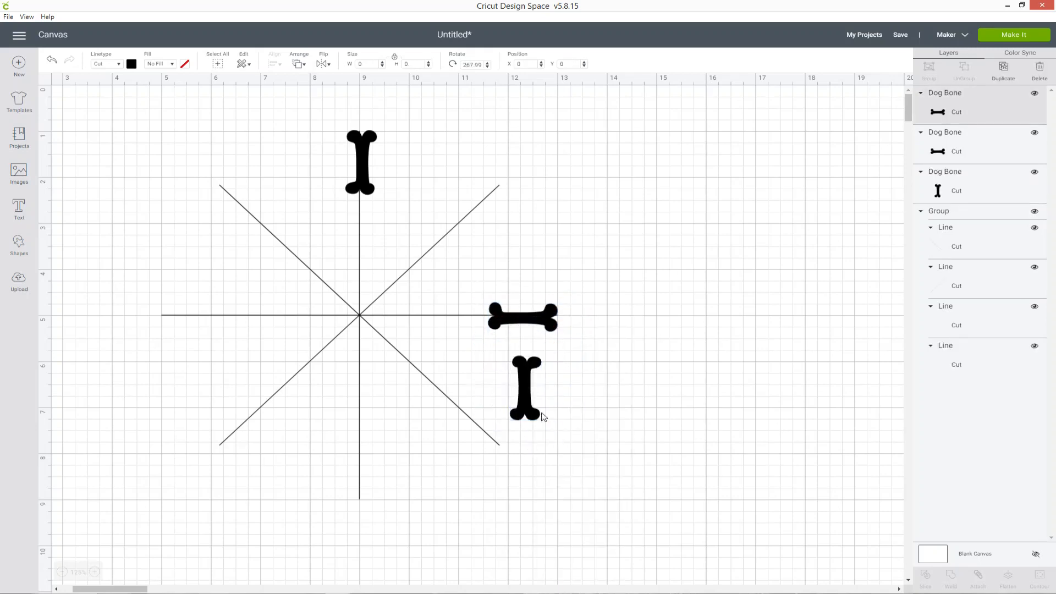
drag(520, 392, 361, 470)
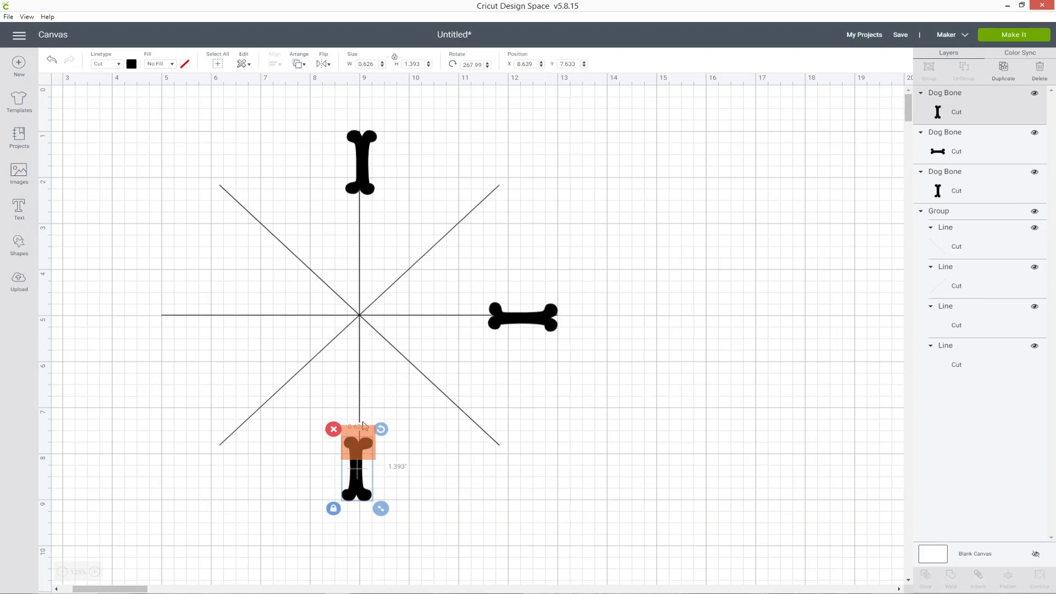
drag(368, 450, 365, 450)
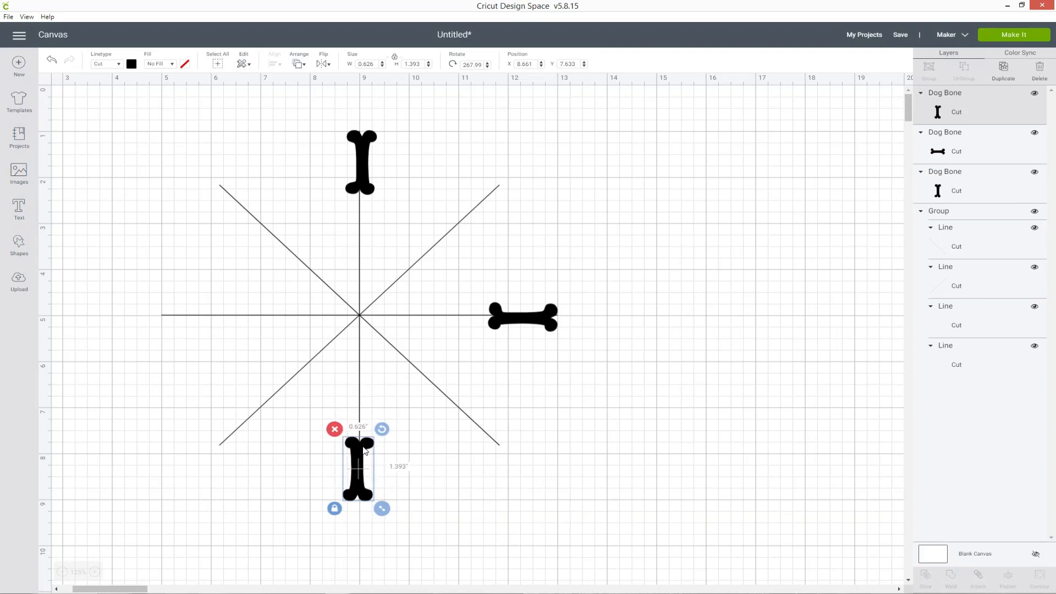
Duplicate the lower bone, rotate the copy to about 358 degrees, and place it at the left end of the horizontal guide line
right_click(364, 449)
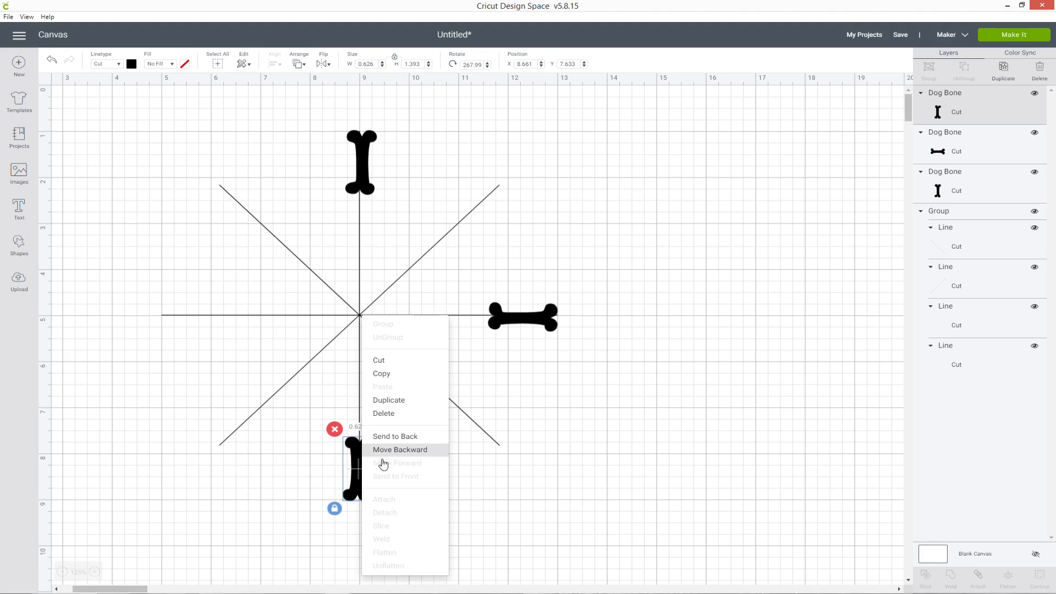
click(406, 402)
drag(377, 474, 770, 412)
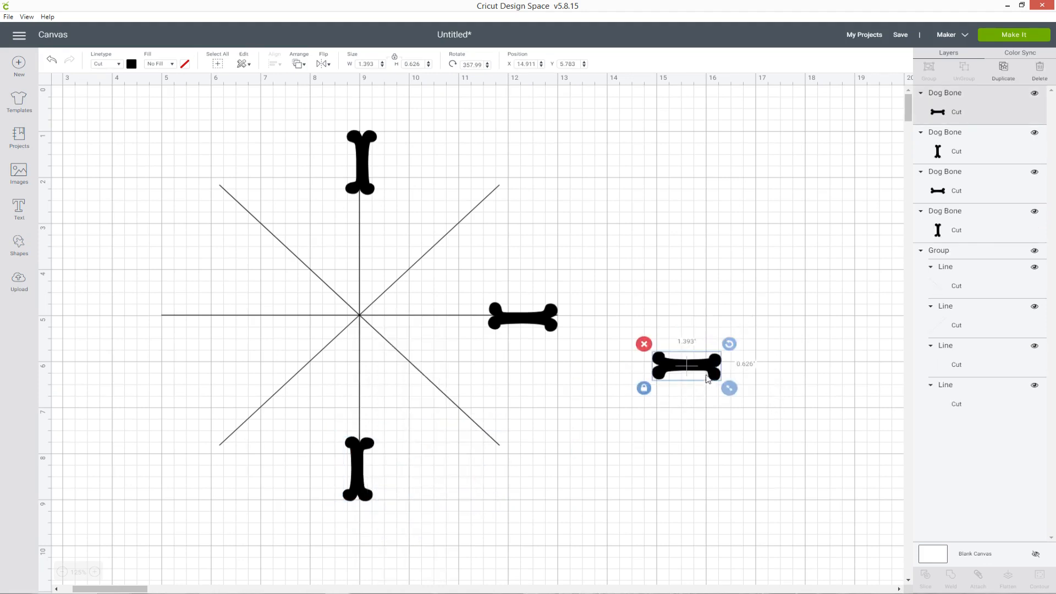
drag(713, 360, 218, 321)
click(700, 212)
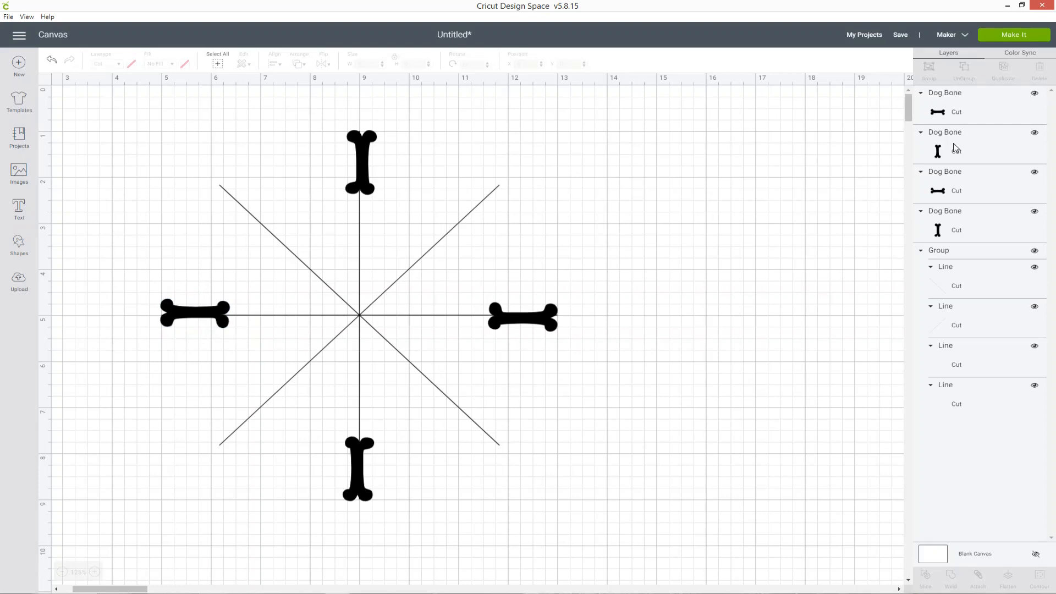
Group all four Dog Bone layers and collapse the new group in the layer list
click(989, 120)
shift+click(969, 151)
shift+click(969, 183)
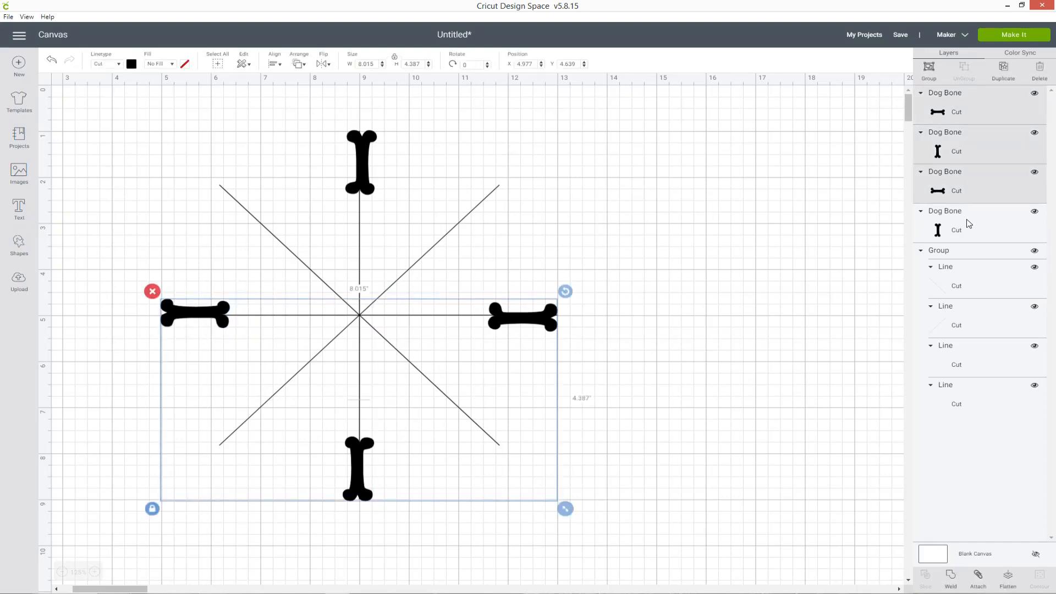
shift+click(967, 224)
click(928, 80)
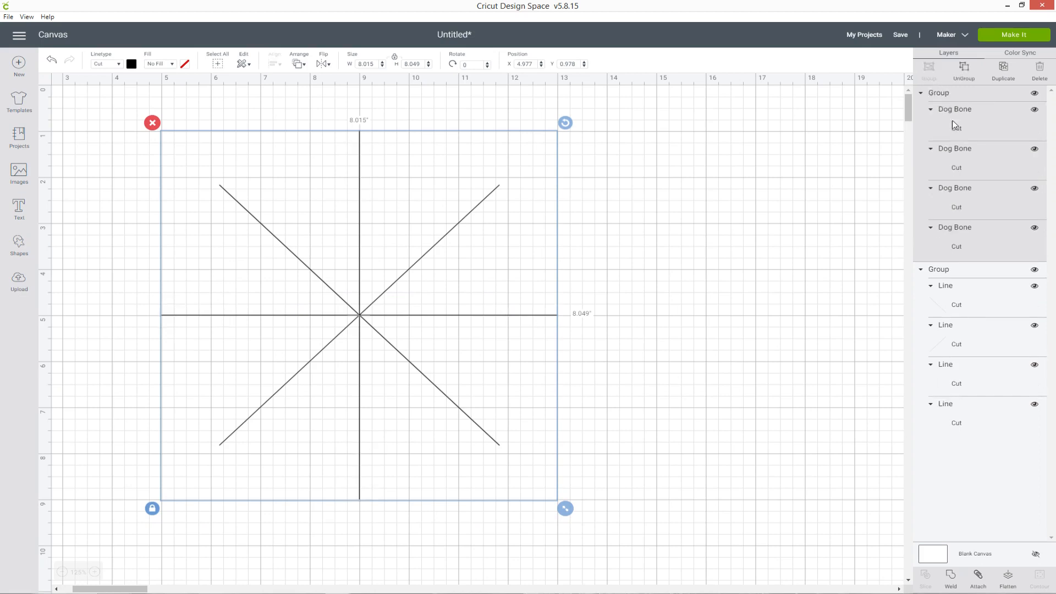
click(933, 95)
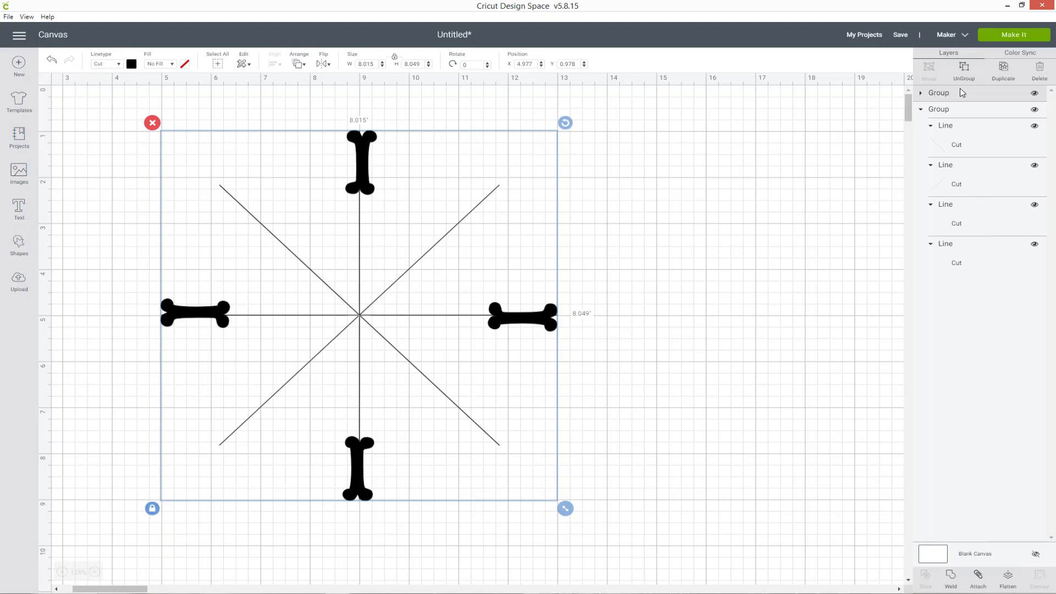
Search the image library for "dog", insert the brown terrier silhouette, and place it beside the upper right of the line guide
click(19, 171)
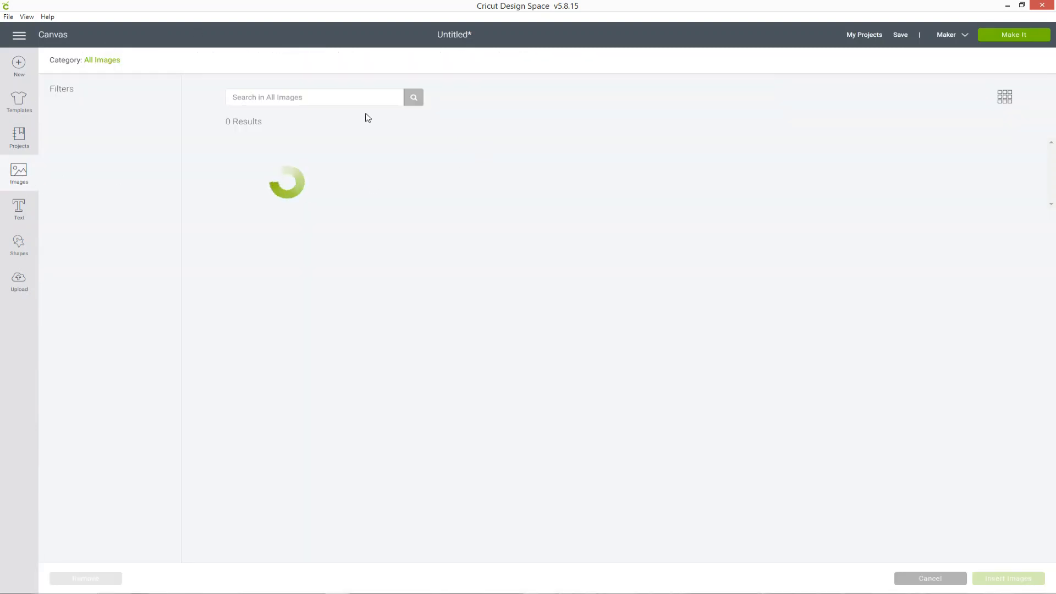
click(321, 96)
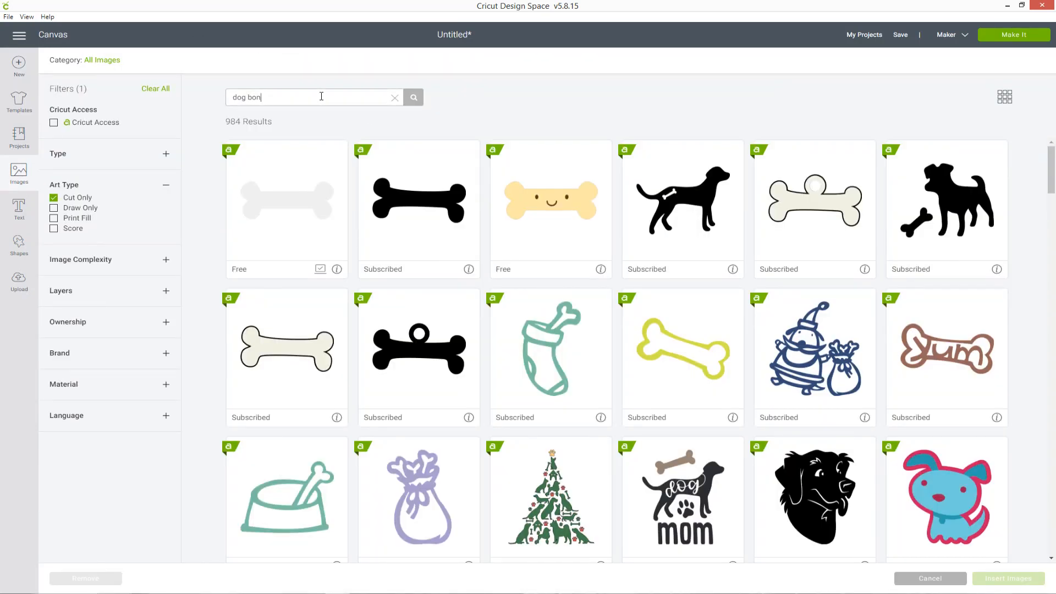
key(Return)
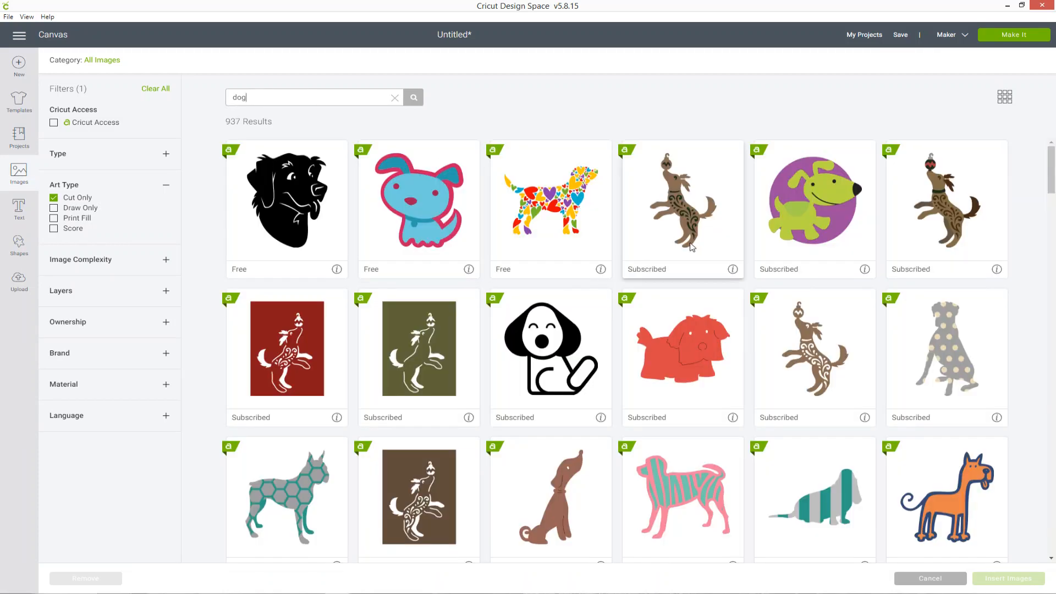
scroll(691, 245, down, 4)
scroll(692, 247, down, 8)
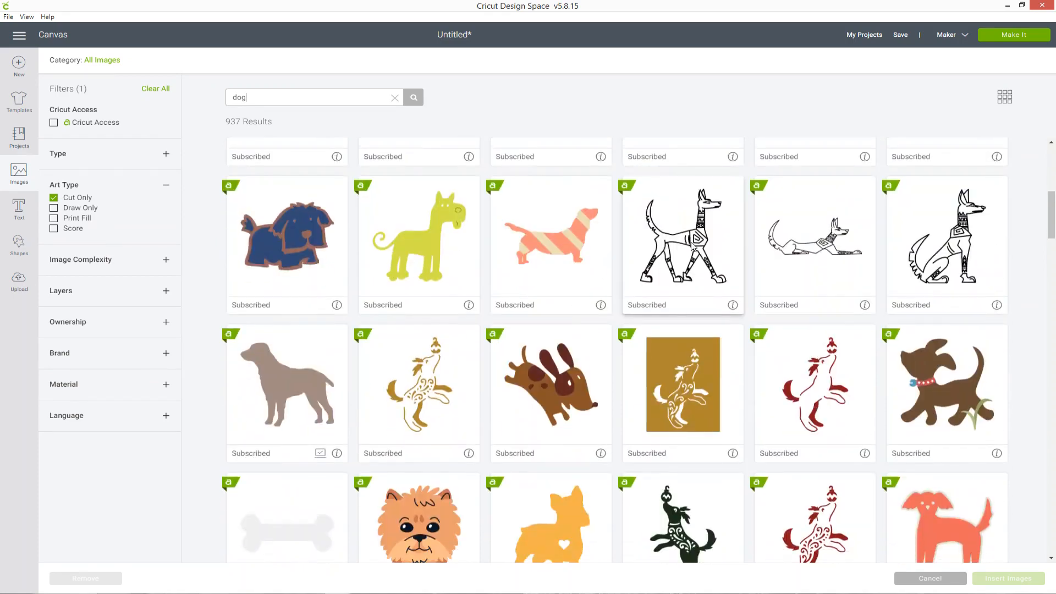
scroll(1050, 268, down, 8)
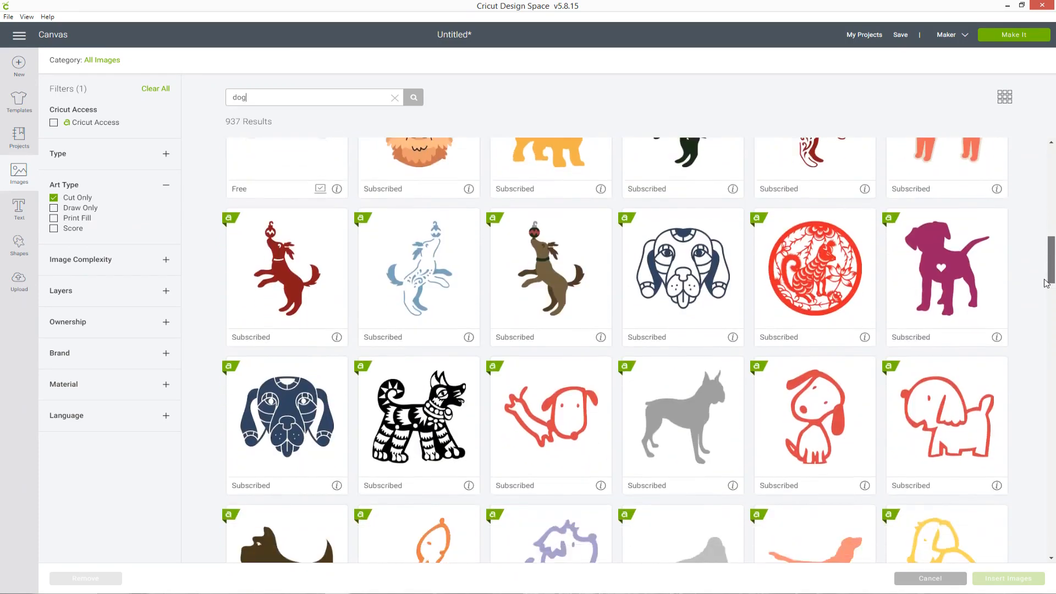
scroll(1039, 306, down, 1)
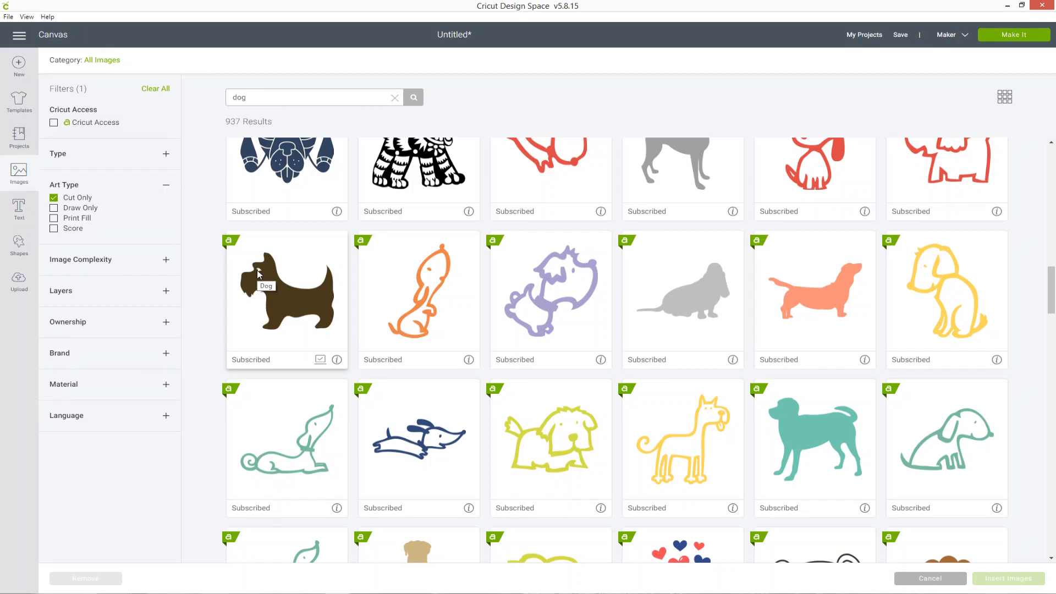
click(310, 290)
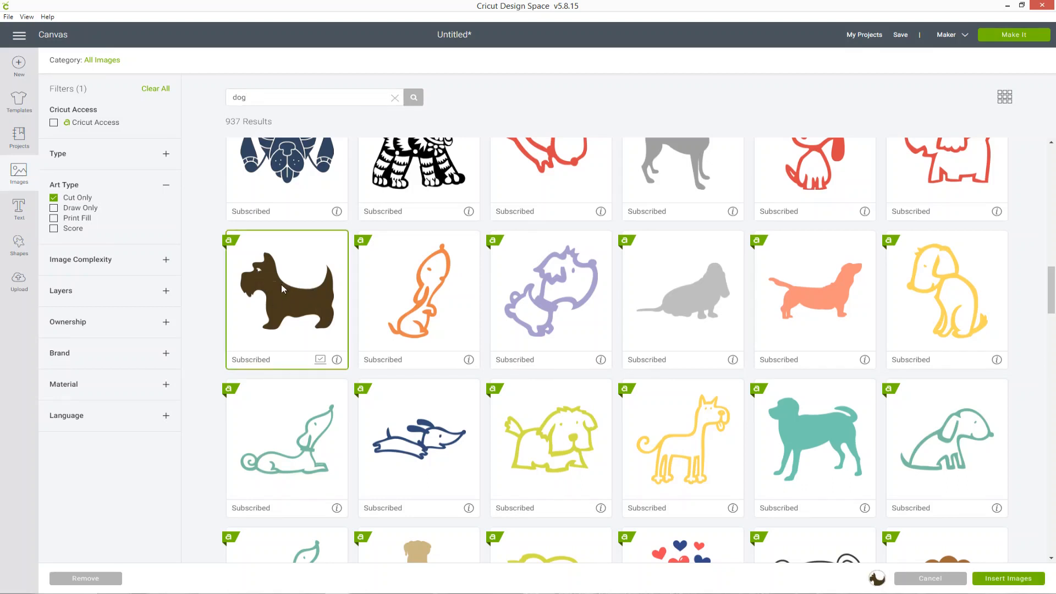
click(1002, 579)
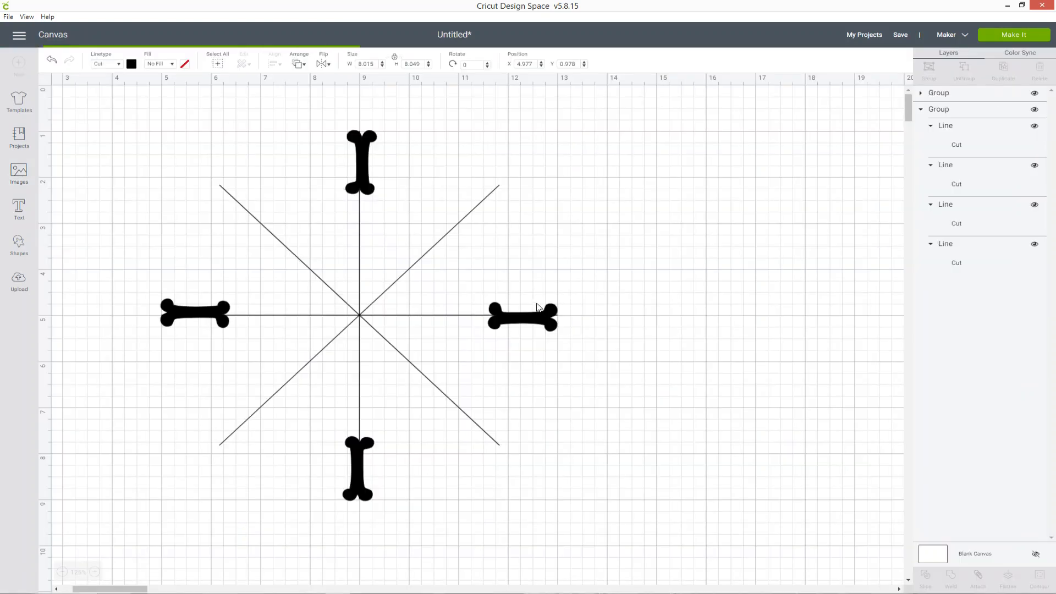
drag(243, 225, 714, 239)
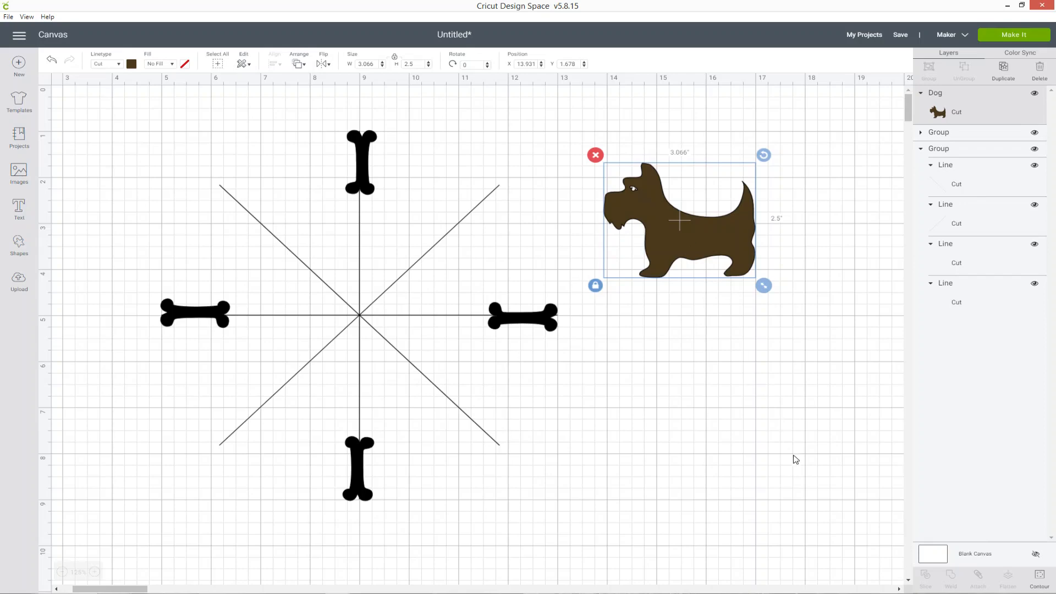
Hide the eye contour of the terrier and change its material colour to black
click(1042, 582)
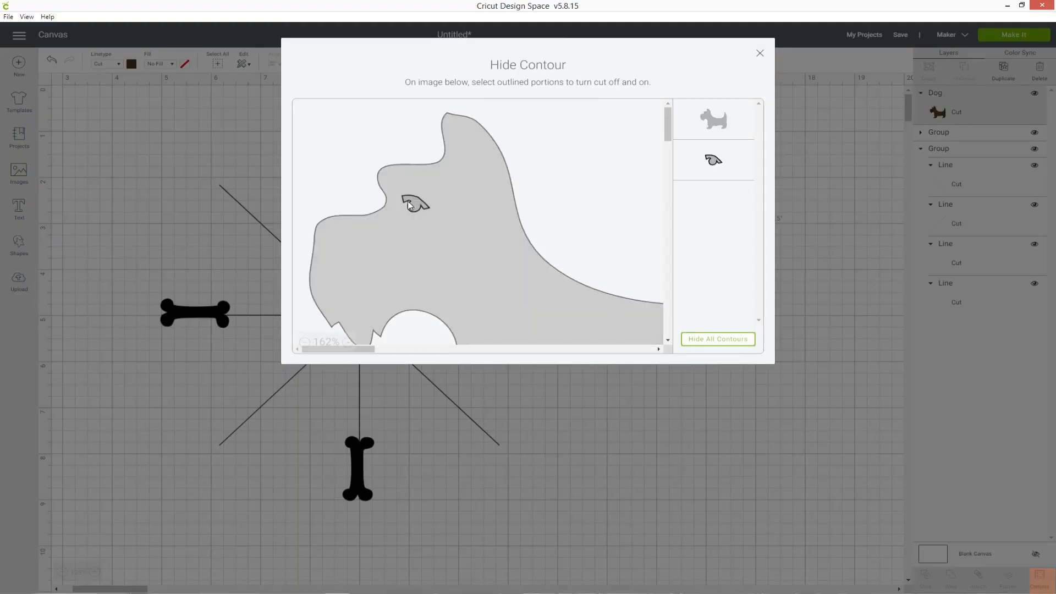
click(408, 201)
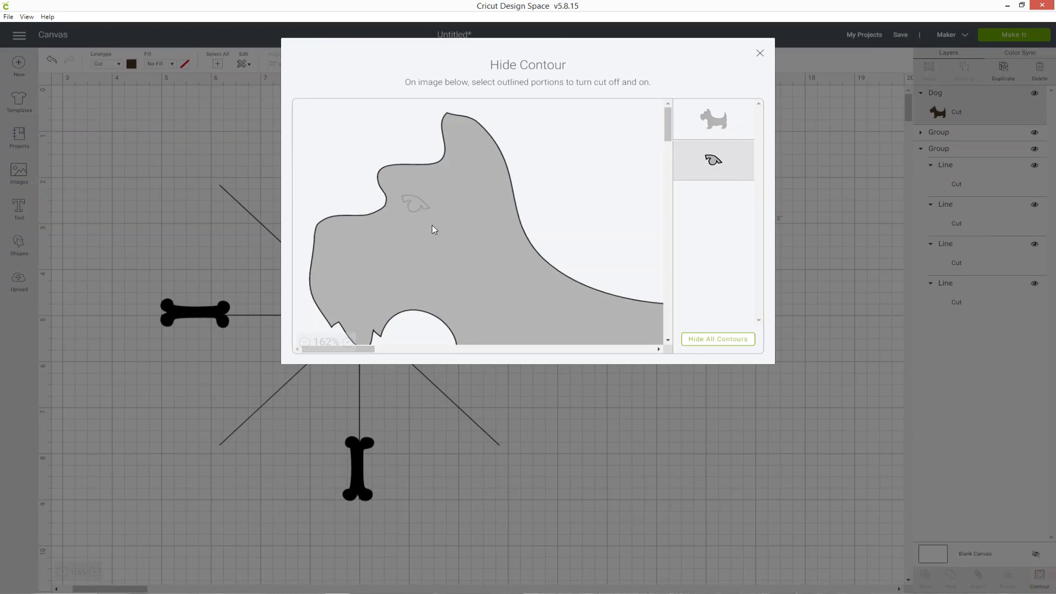
click(761, 55)
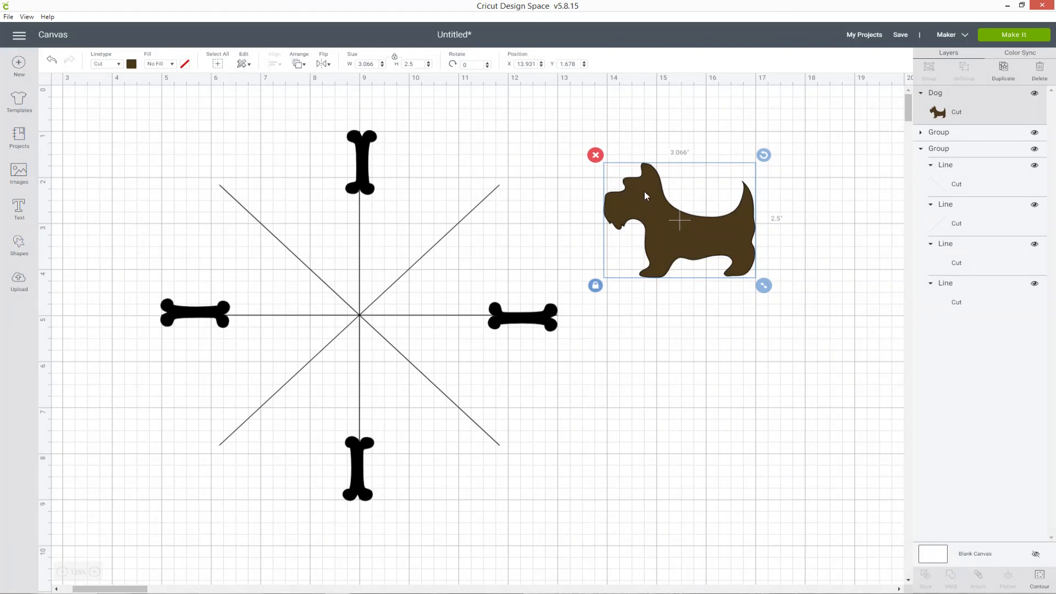
drag(632, 207, 619, 204)
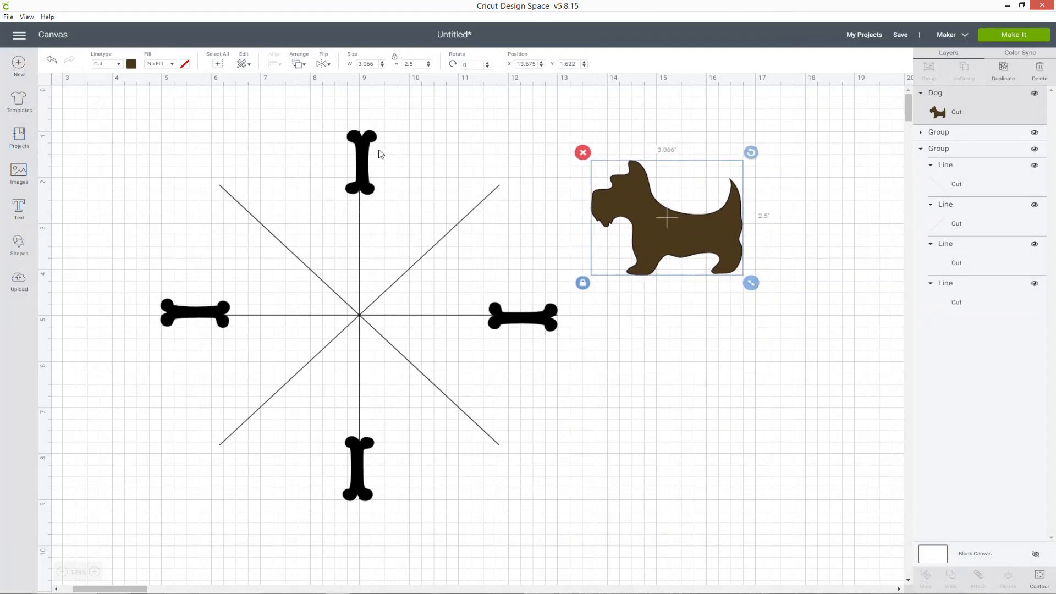
click(133, 67)
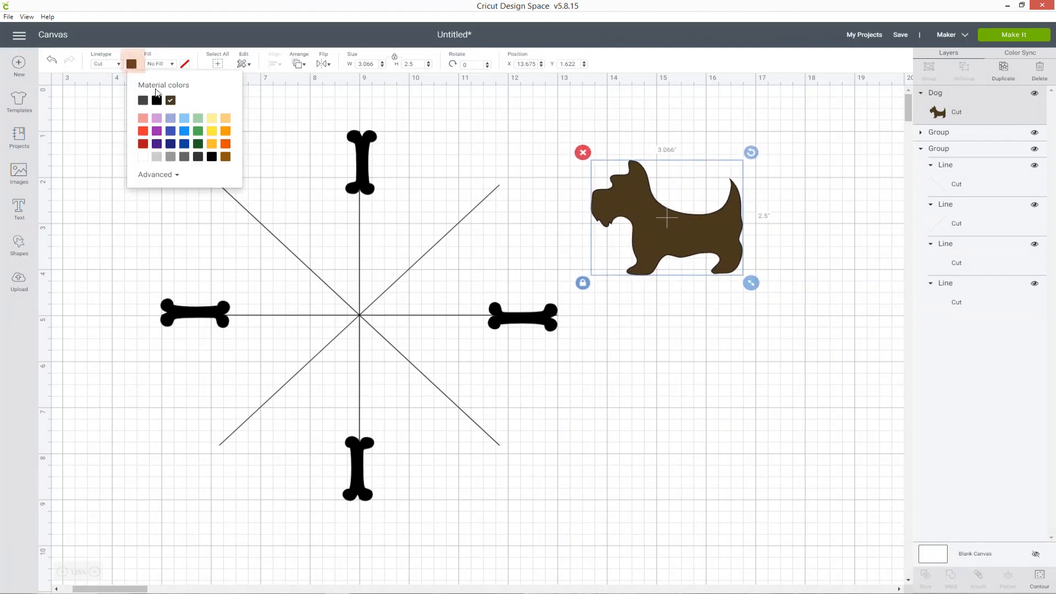
click(158, 102)
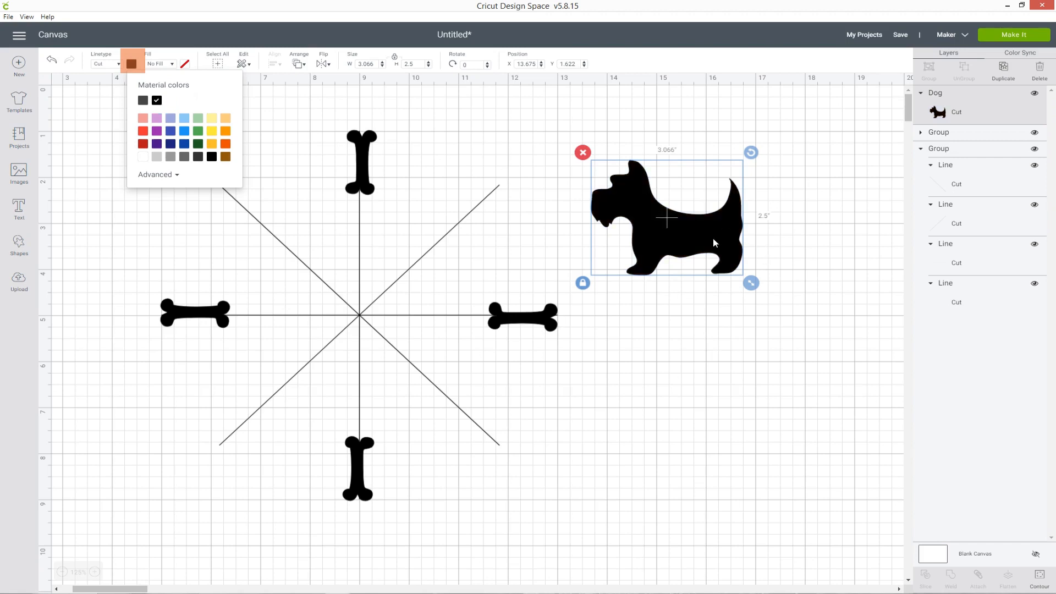
Shrink the dog to about 1.41 by 1.15 inches and place it on the vertical guide line above the centre
mouse_move(713, 243)
mouse_down()
mouse_move(688, 234)
mouse_move(701, 242)
mouse_up()
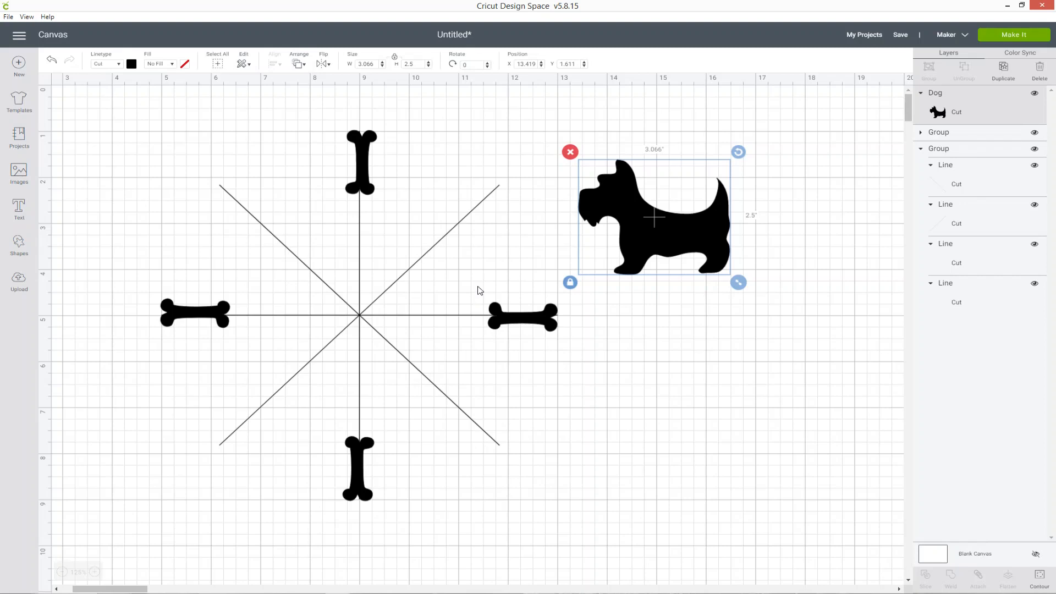
drag(739, 283, 375, 261)
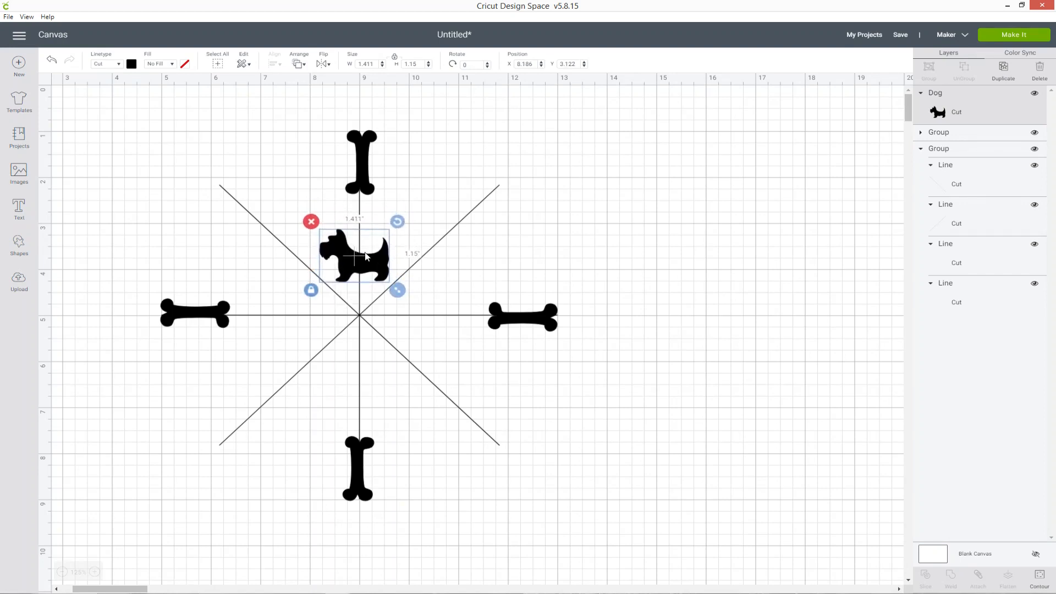
click(535, 268)
Duplicate the dog, rotate the copy to 90 degrees, and place it on the horizontal guide line right of the centre
click(379, 263)
right_click(380, 263)
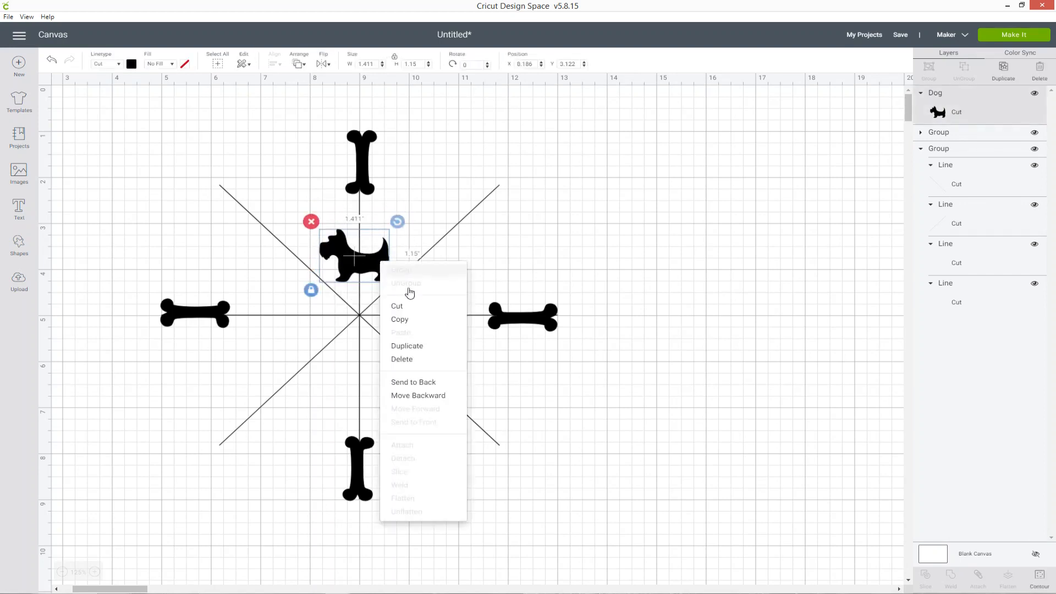
click(427, 346)
drag(422, 246, 430, 319)
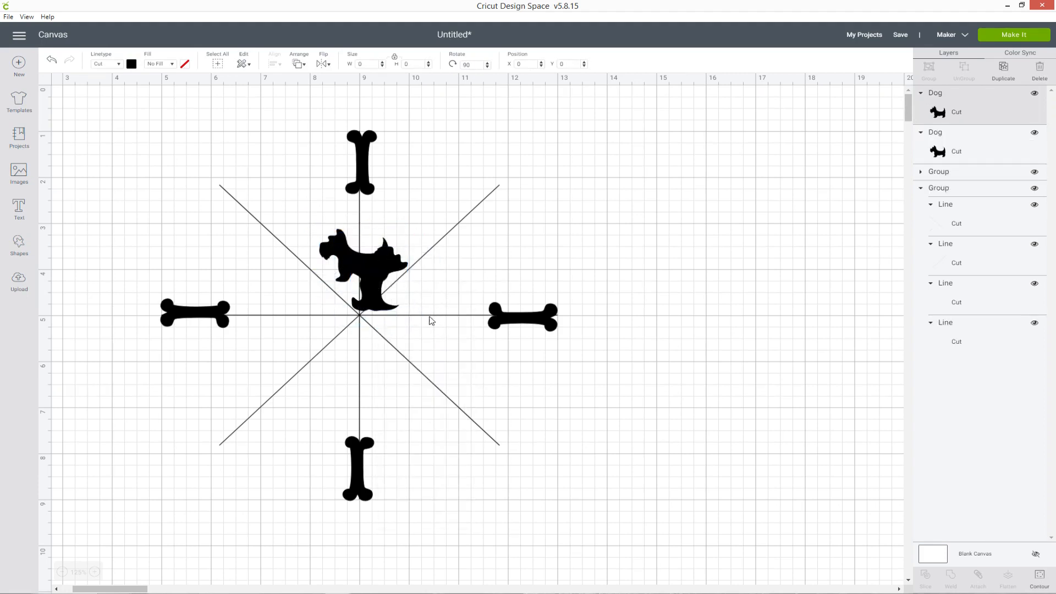
drag(406, 286, 454, 315)
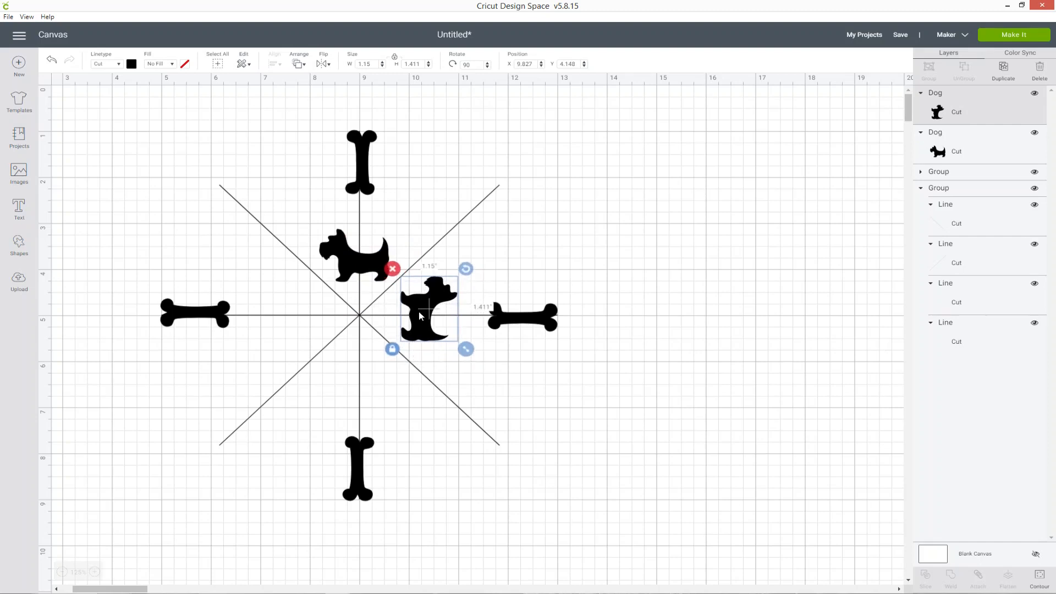
Fine-tune the positions of the right and upper dogs, nudging both slightly to the left along the guide
click(93, 572)
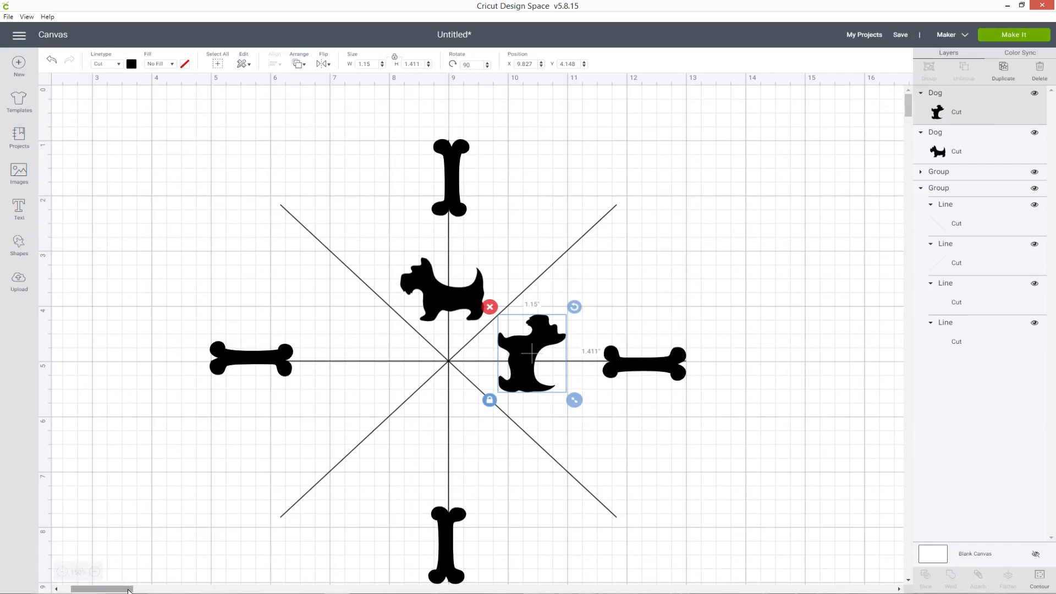
drag(128, 588, 142, 587)
click(95, 572)
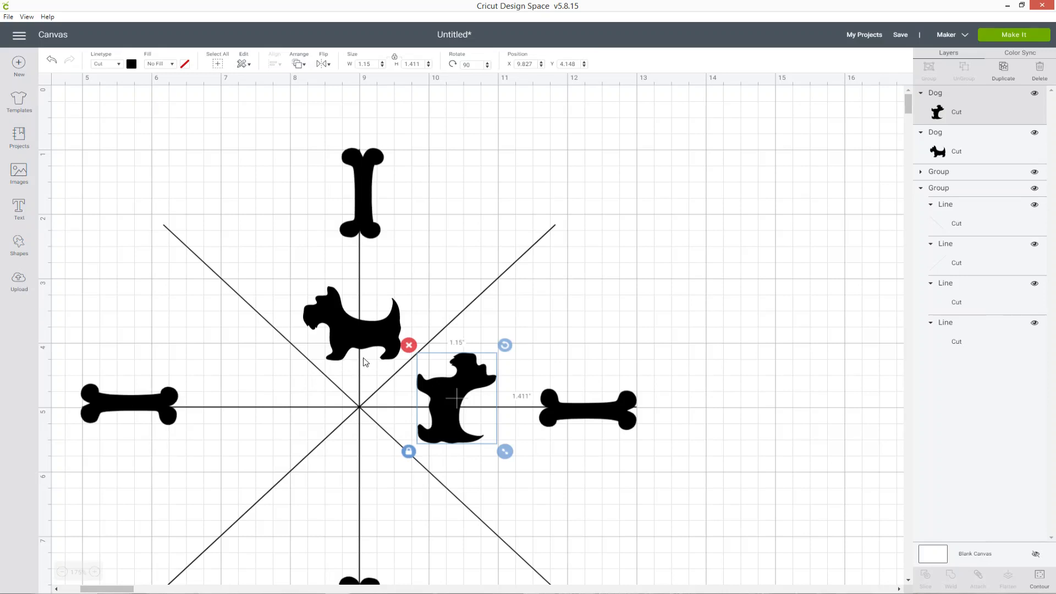
mouse_move(441, 392)
mouse_down()
mouse_move(398, 416)
mouse_move(435, 392)
mouse_up()
scroll(561, 349, down, 5)
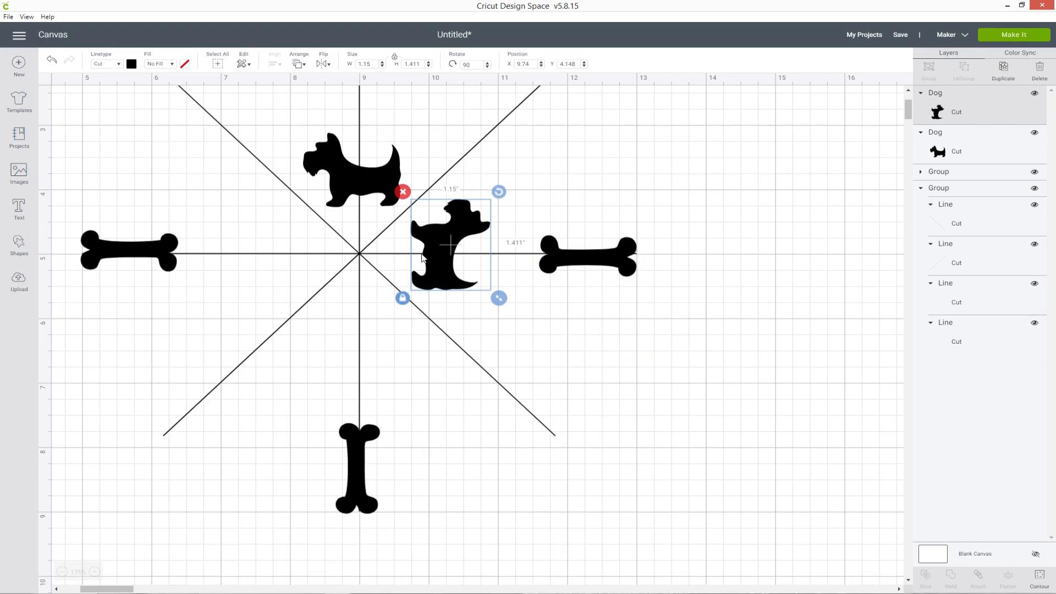
click(383, 181)
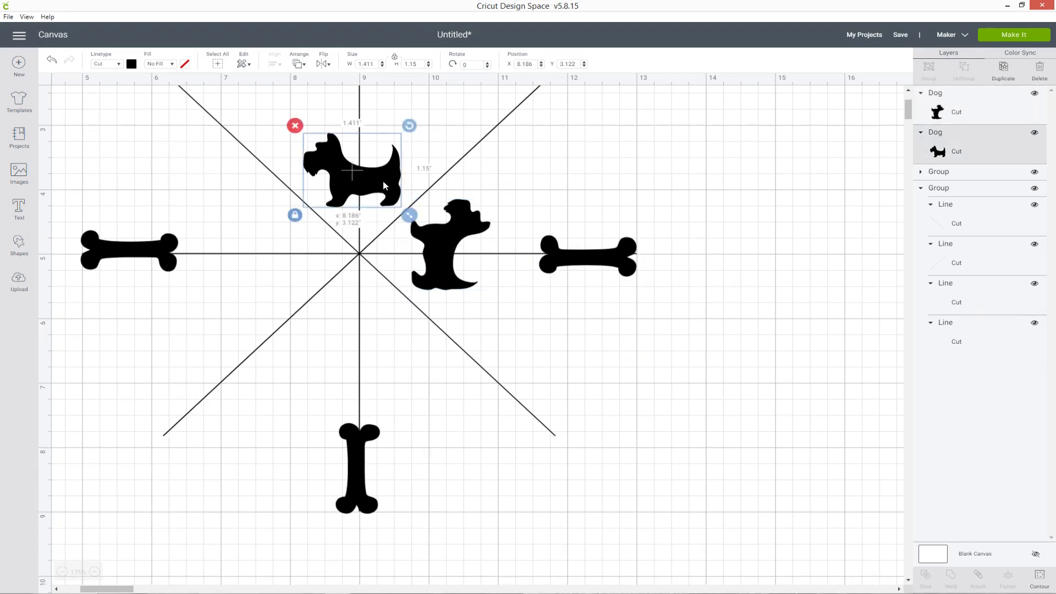
drag(383, 180, 381, 182)
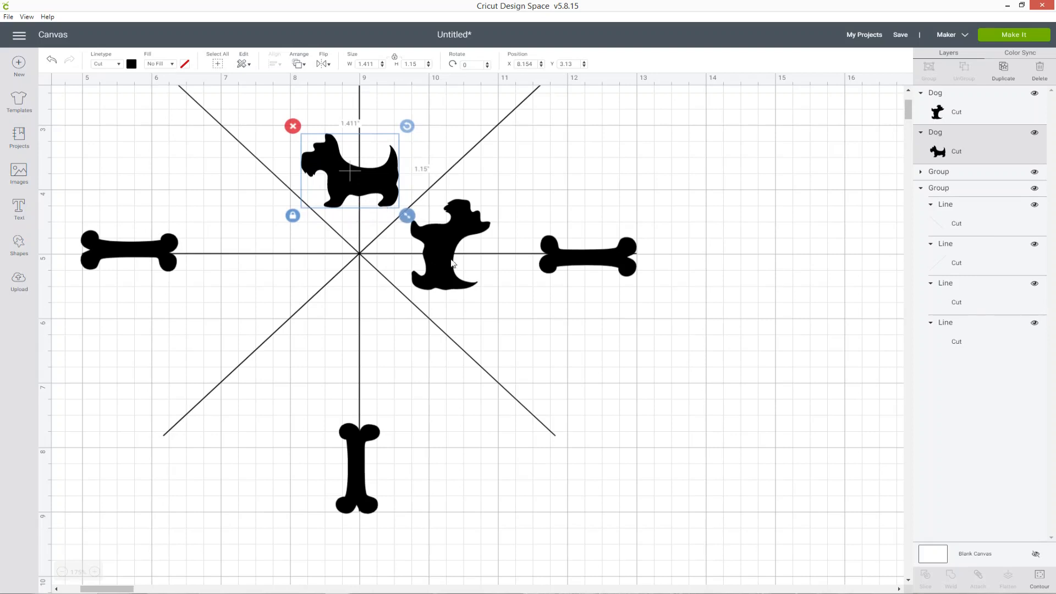
Duplicate the right dog, rotate the copy to 180 degrees, and place it on the vertical guide line below the centre
click(989, 117)
right_click(980, 114)
click(919, 199)
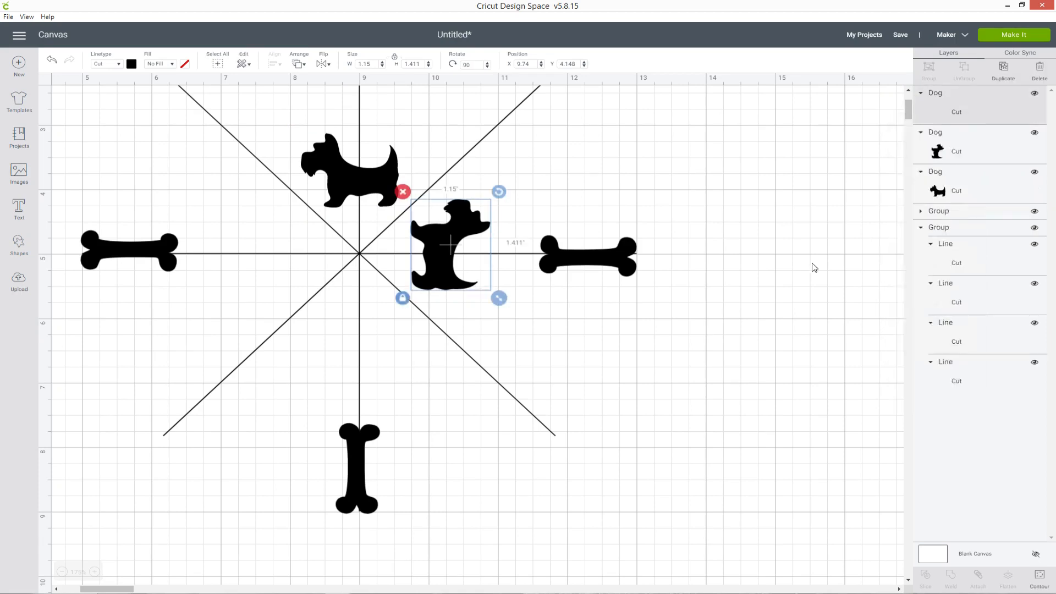
drag(573, 297, 599, 401)
drag(563, 355, 400, 343)
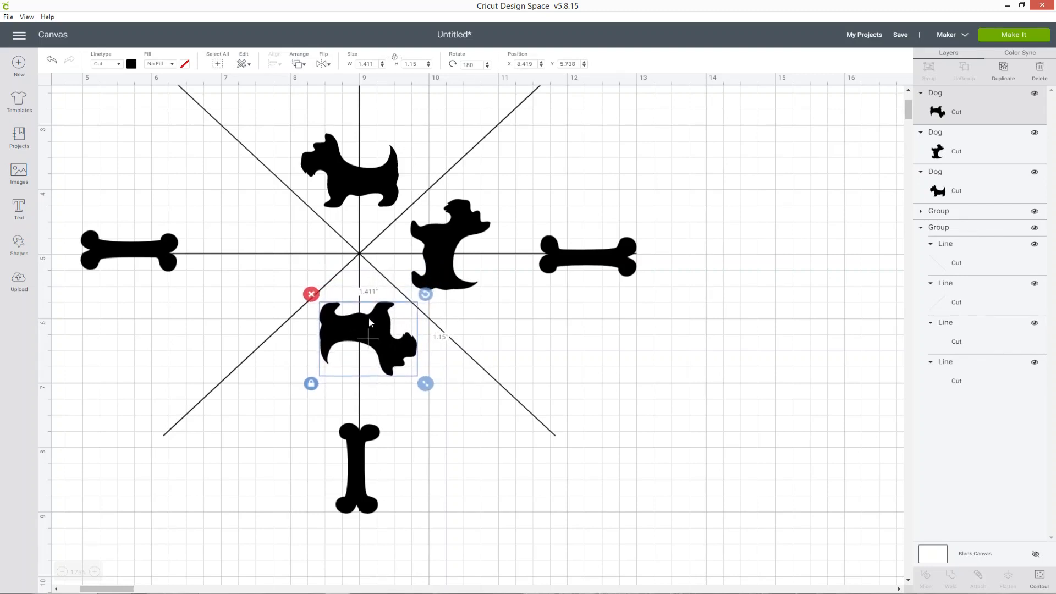
Duplicate the lower dog, rotate the copy to 270 degrees, and place it on the horizontal guide line left of the centre
click(807, 146)
right_click(986, 116)
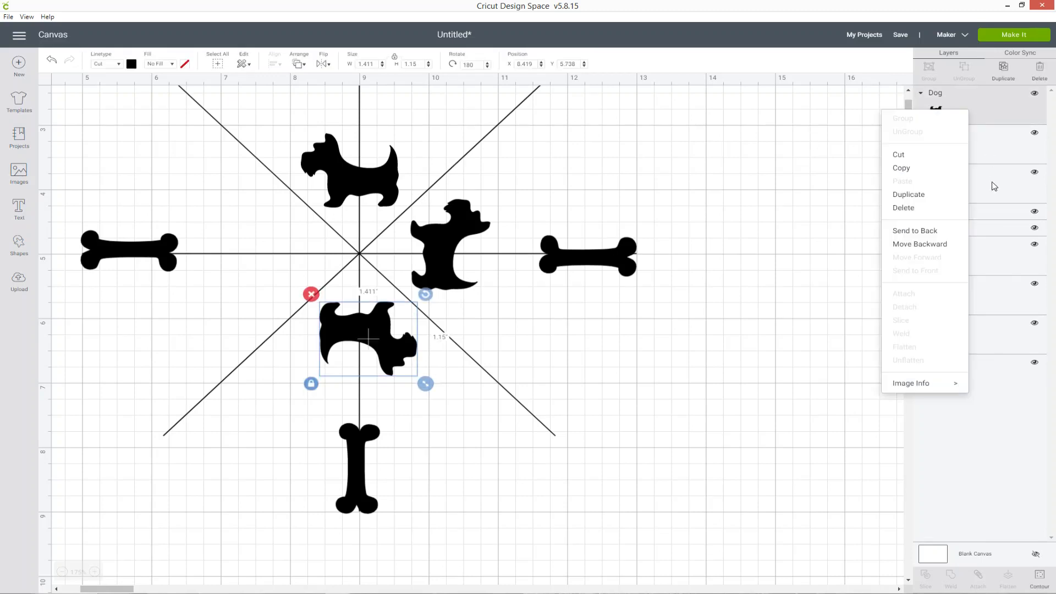
click(946, 199)
drag(460, 330, 759, 331)
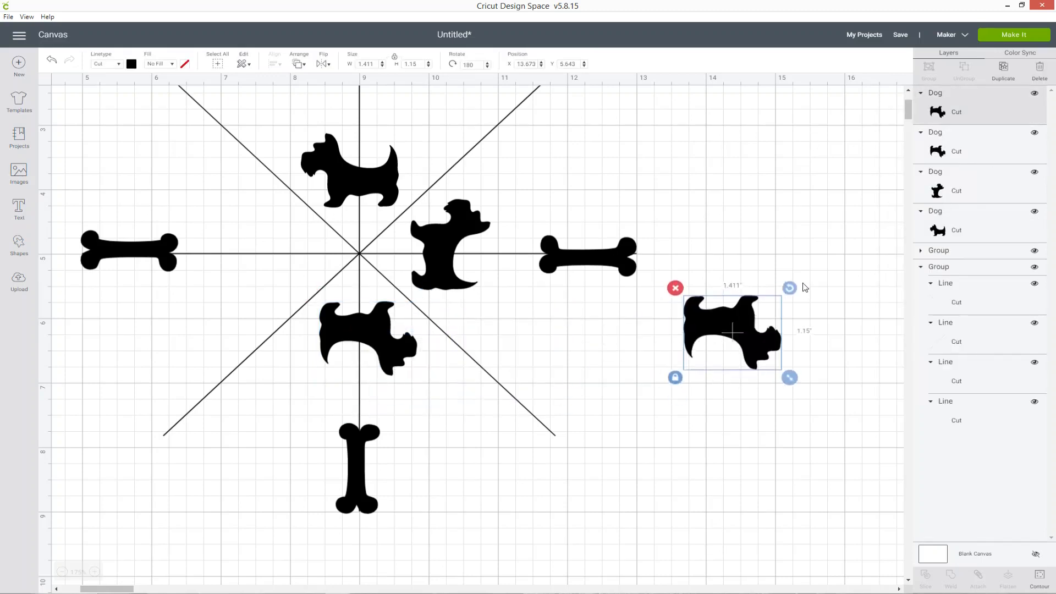
drag(787, 288, 280, 283)
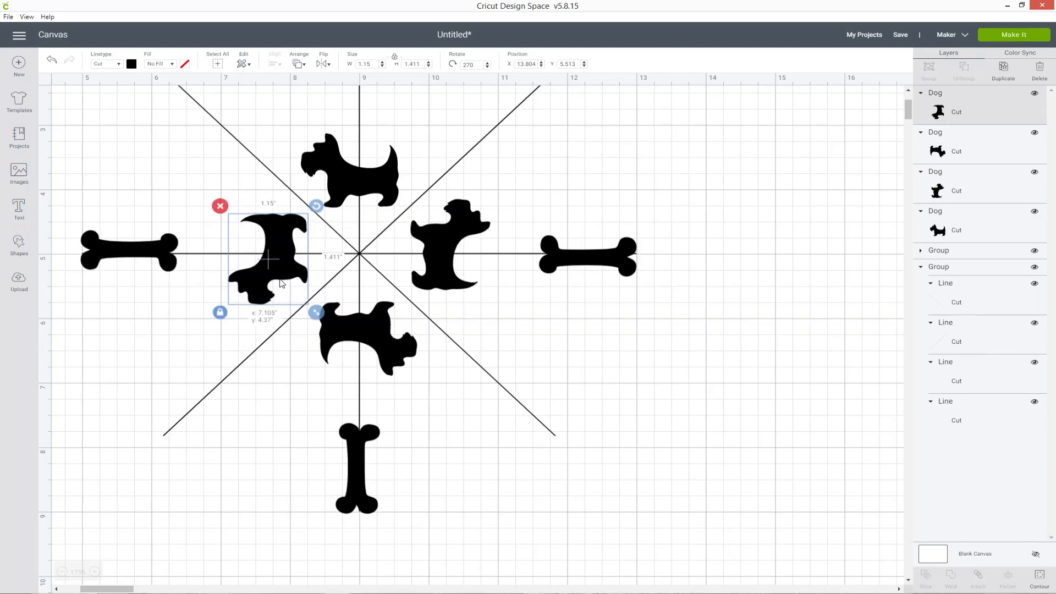
drag(280, 283, 281, 285)
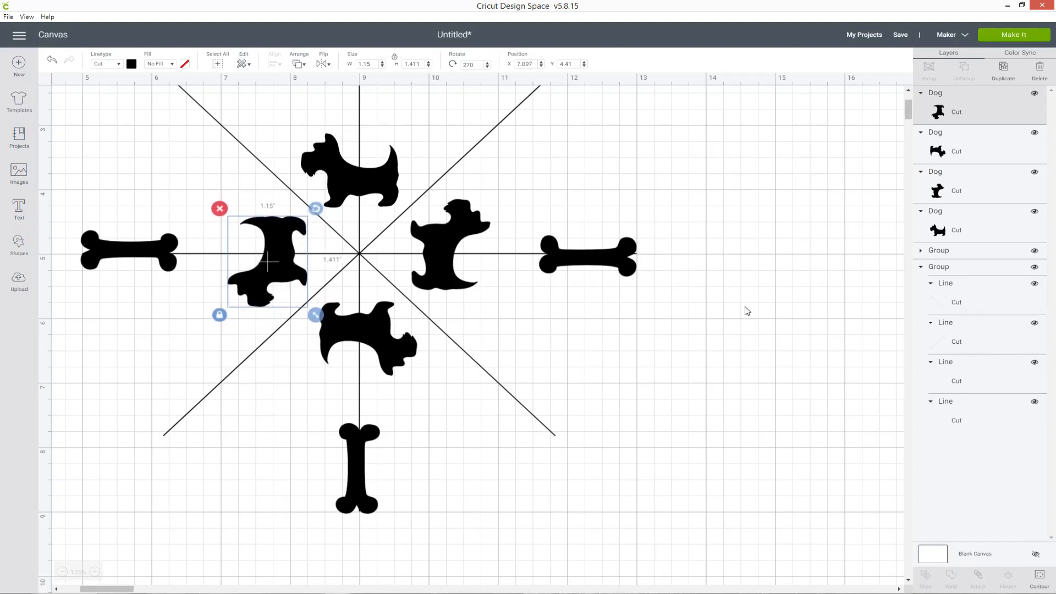
click(745, 308)
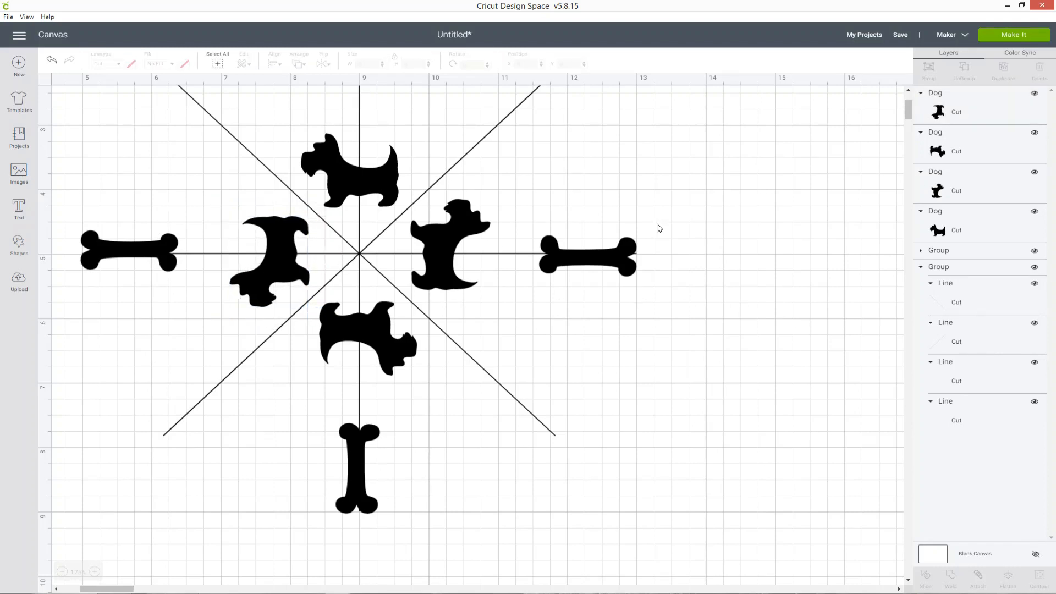
Group the four dog silhouettes around the centre into one group
click(95, 572)
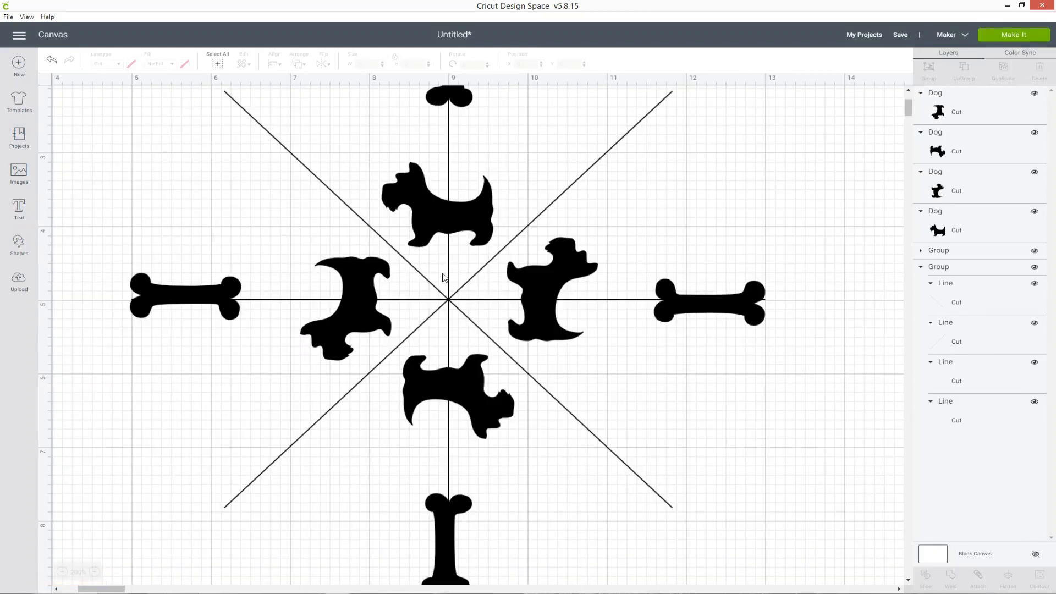
click(63, 572)
click(62, 572)
click(62, 572)
scroll(689, 308, up, 2)
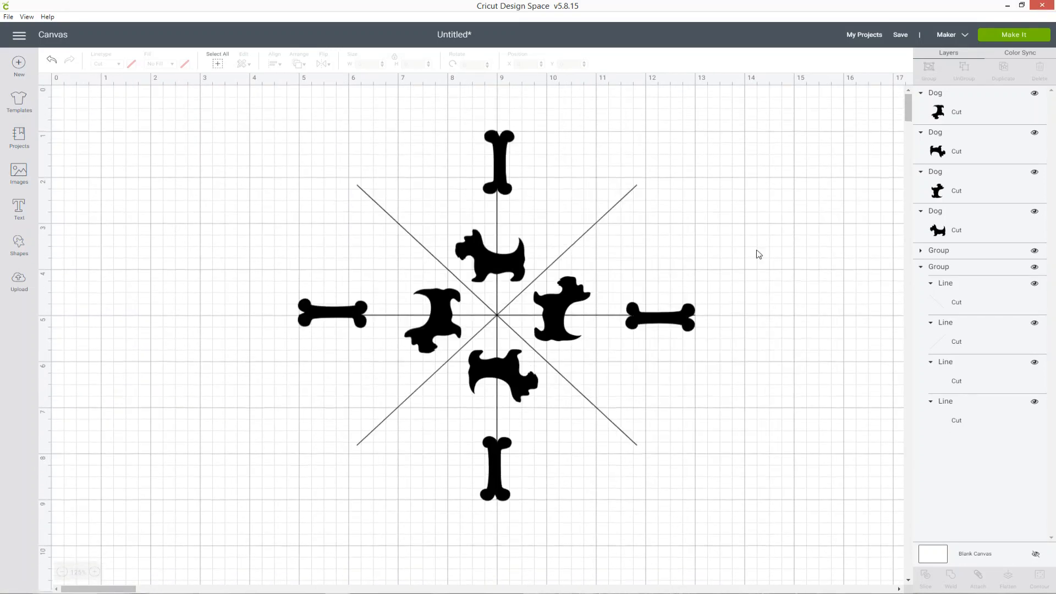
click(968, 105)
shift+click(968, 143)
shift+click(968, 182)
shift+click(961, 224)
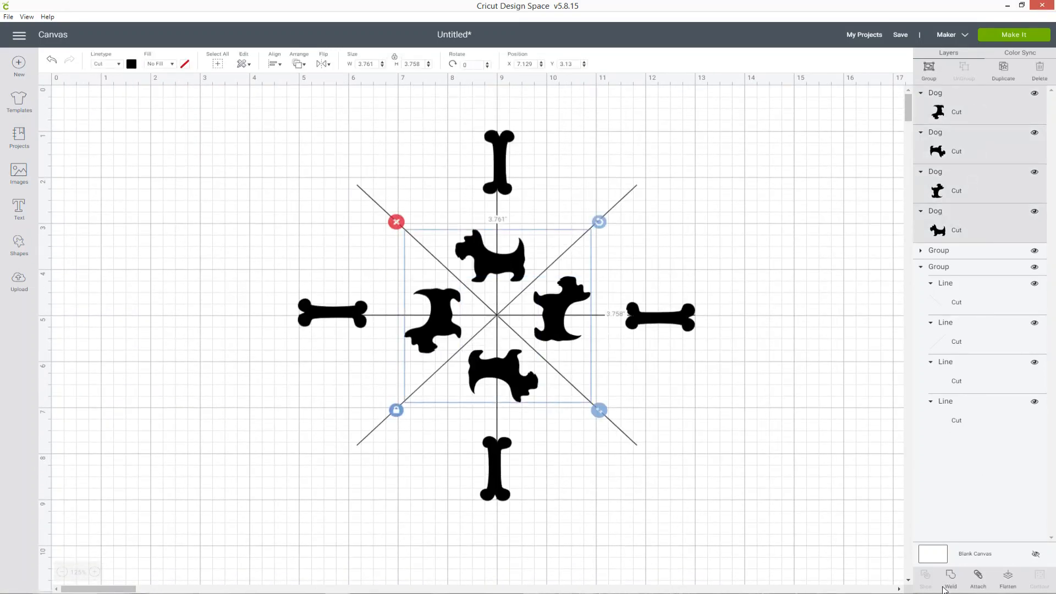
click(930, 74)
click(921, 94)
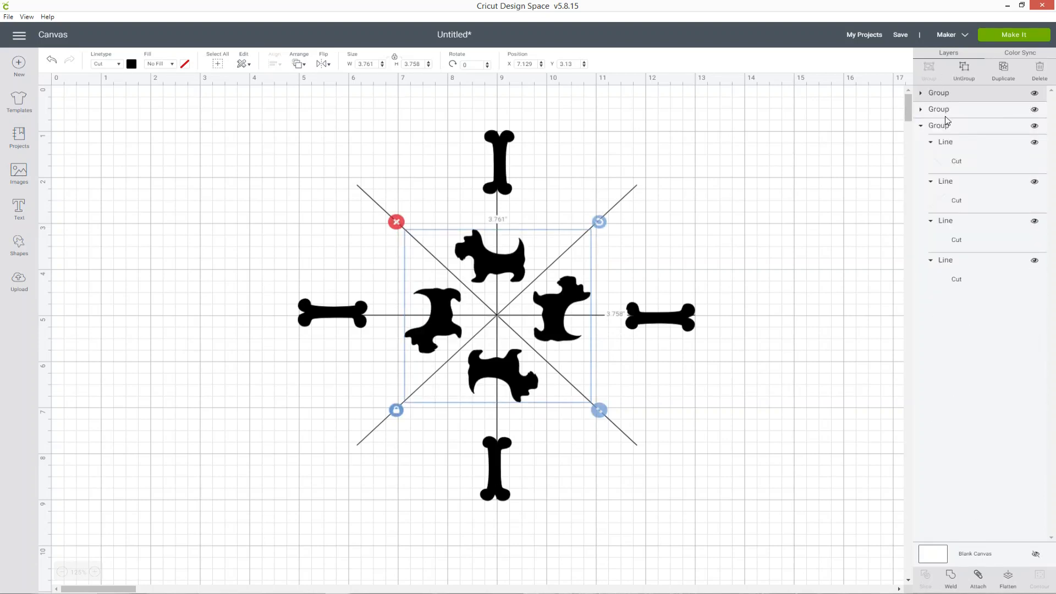
click(721, 160)
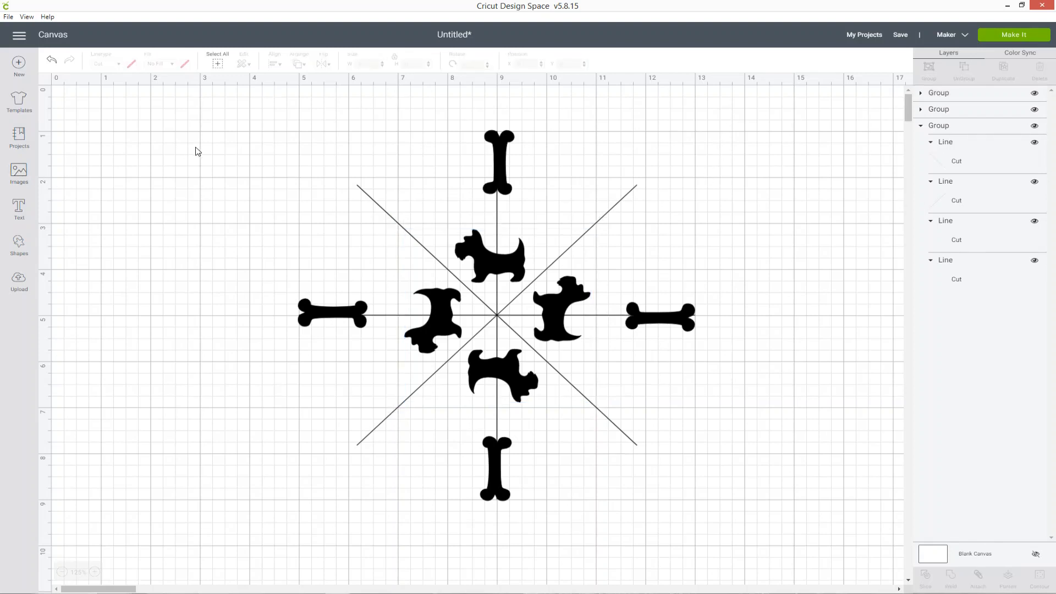
Search the images for "paw print", insert the solid tilted grey-brown paw print, and shift it slightly in the empty area beside the bones
click(19, 174)
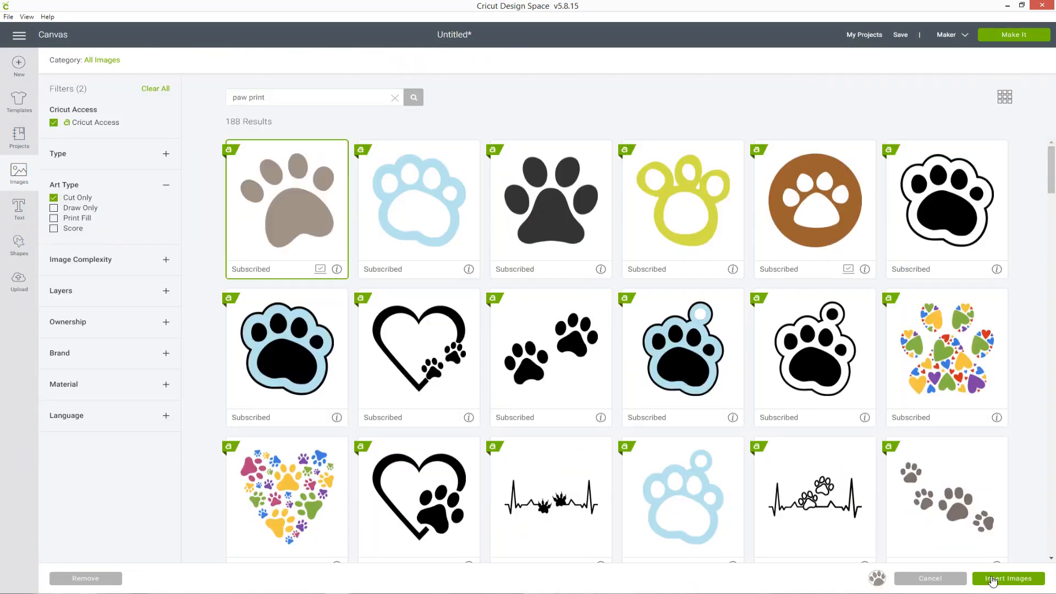
click(992, 579)
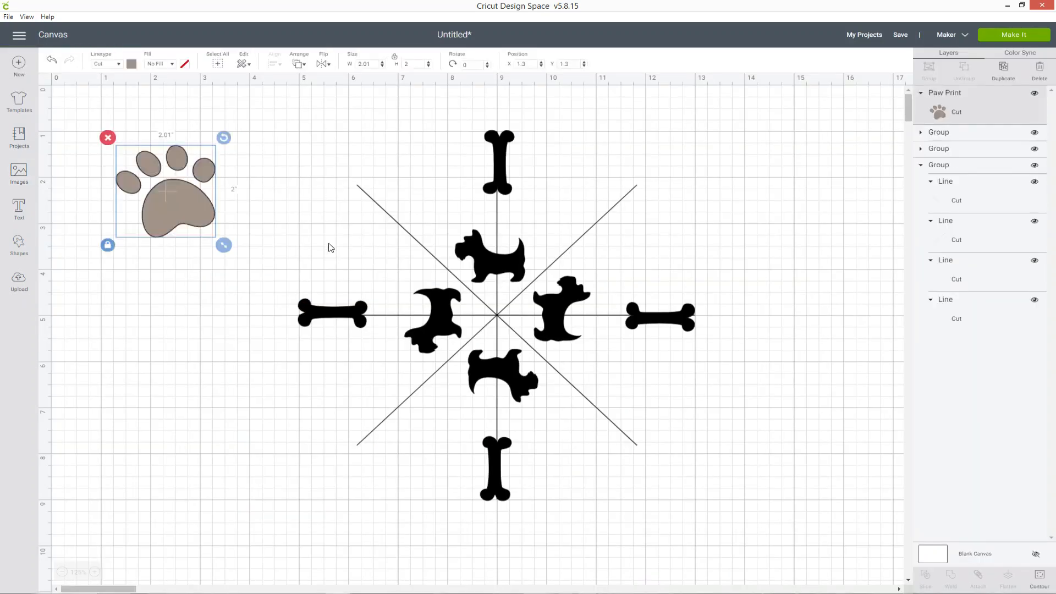
drag(213, 199, 224, 196)
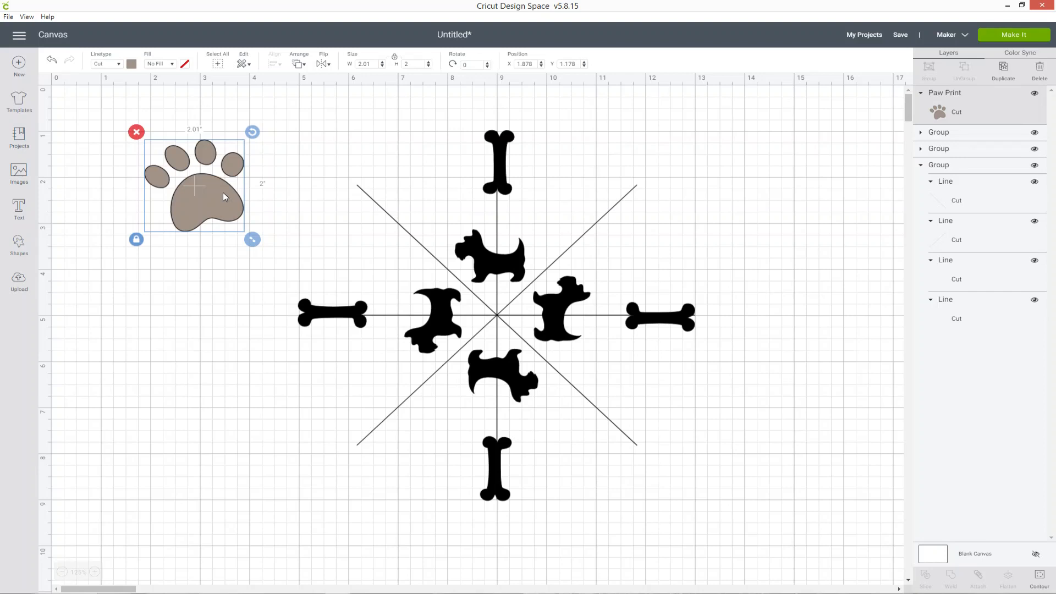
Add a circle shape beside the guide and colour it light blue
click(18, 252)
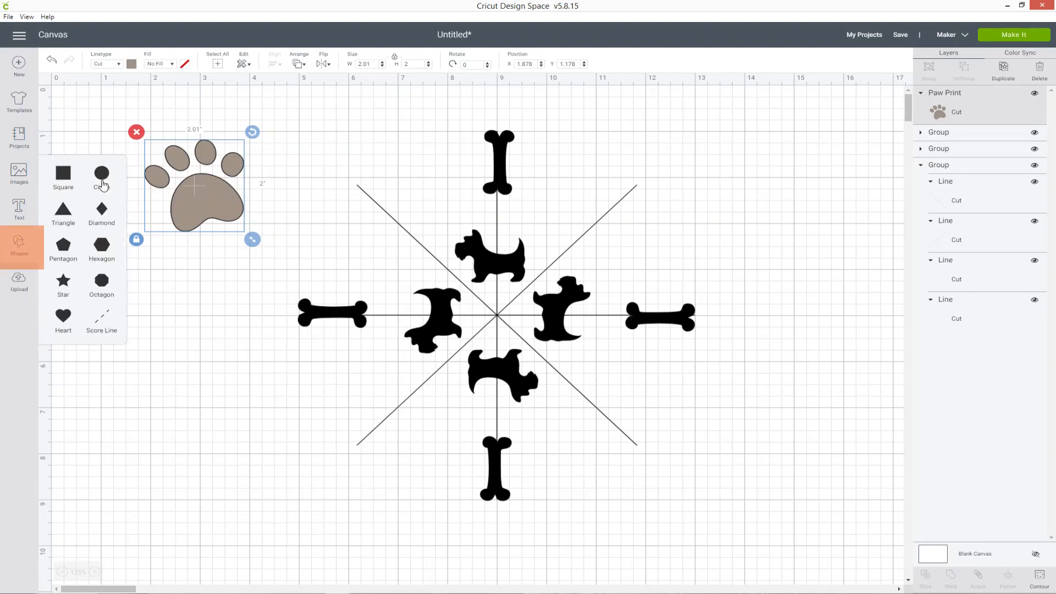
click(106, 177)
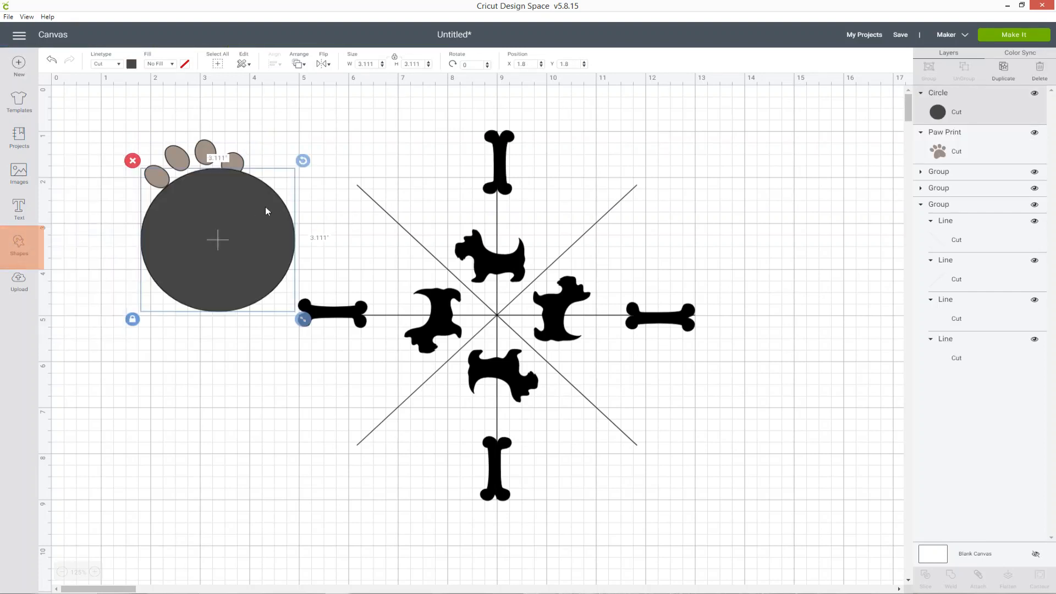
click(131, 64)
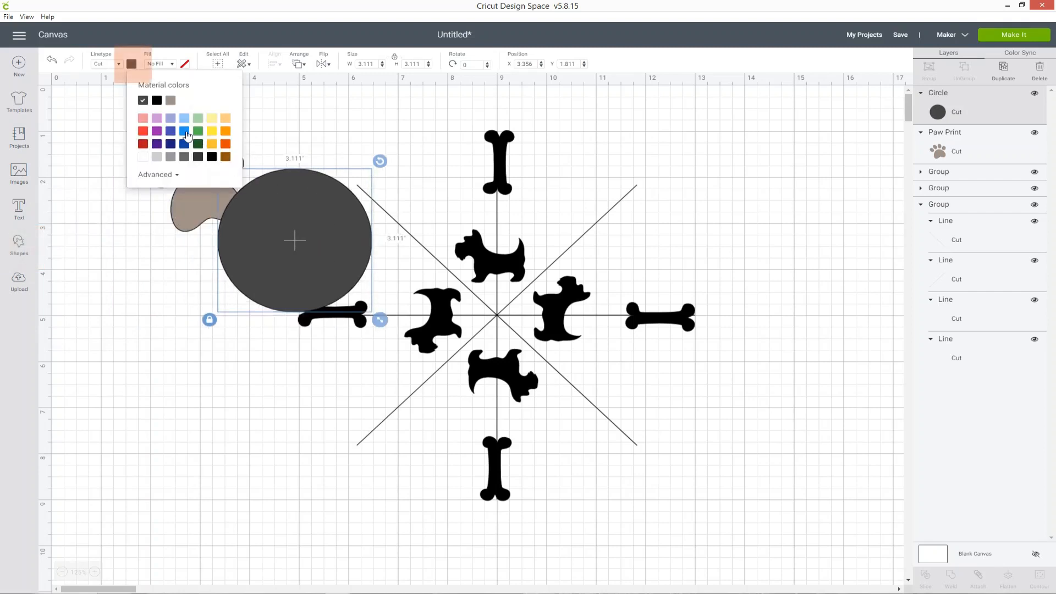
click(184, 118)
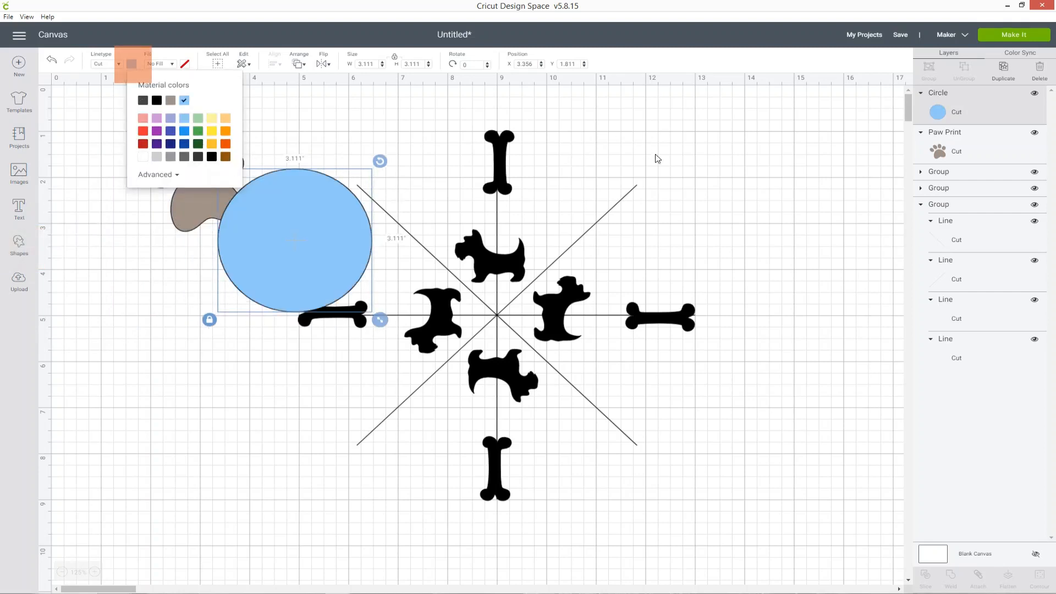
Move the blue circle beneath all other layers and collapse the guide line group
drag(971, 110, 972, 371)
drag(967, 109, 948, 213)
click(920, 205)
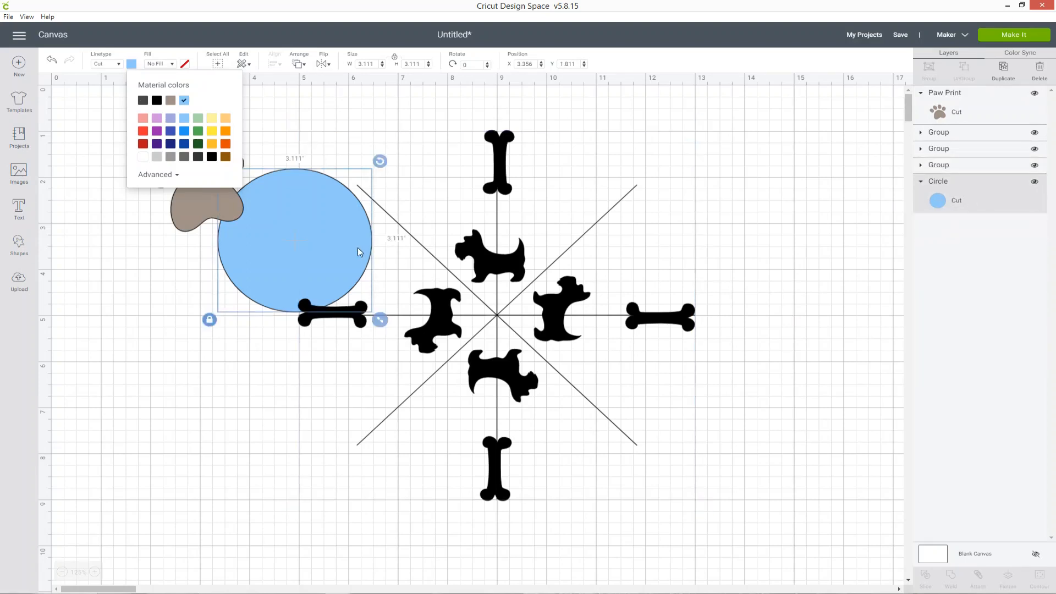
Move the blue circle onto the guide's centre and enlarge it to about 4.74 inches across
drag(359, 247, 525, 278)
drag(537, 354, 618, 466)
drag(525, 405, 530, 407)
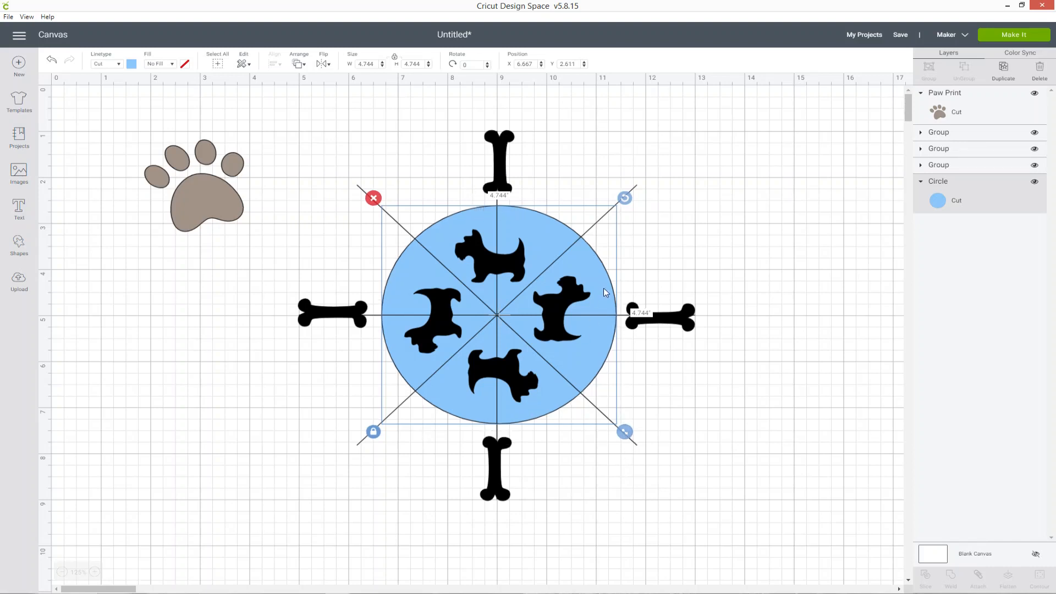
Enlarge the blue circle to about 5.09 inches and recentre it on the guide so its edge nearly reaches the bones
drag(625, 432, 633, 440)
drag(564, 411, 549, 411)
drag(625, 440, 630, 443)
drag(564, 408, 556, 405)
click(679, 415)
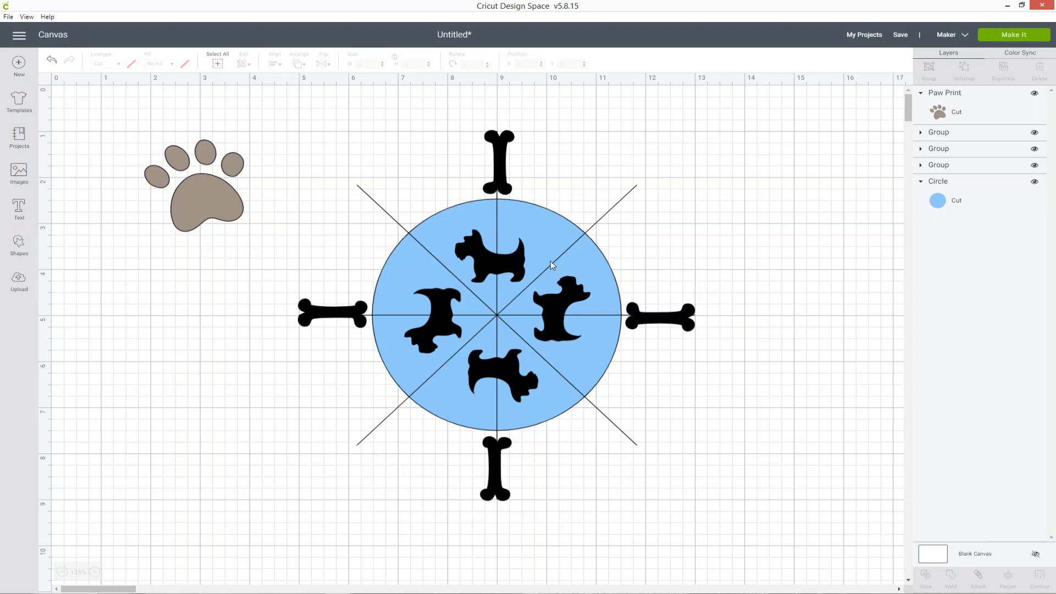
click(520, 216)
drag(630, 440, 633, 443)
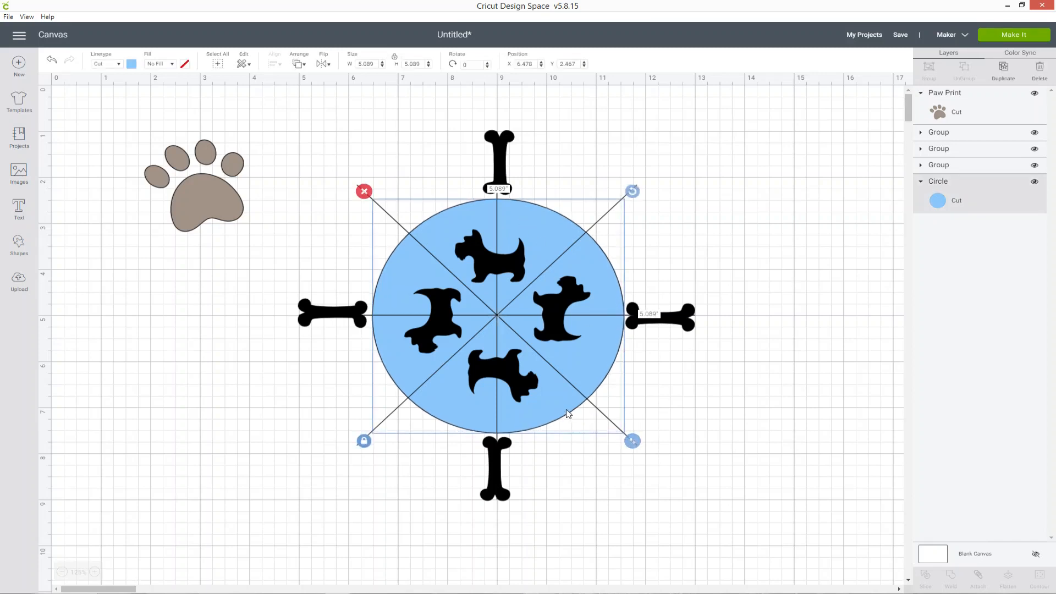
drag(566, 412, 563, 414)
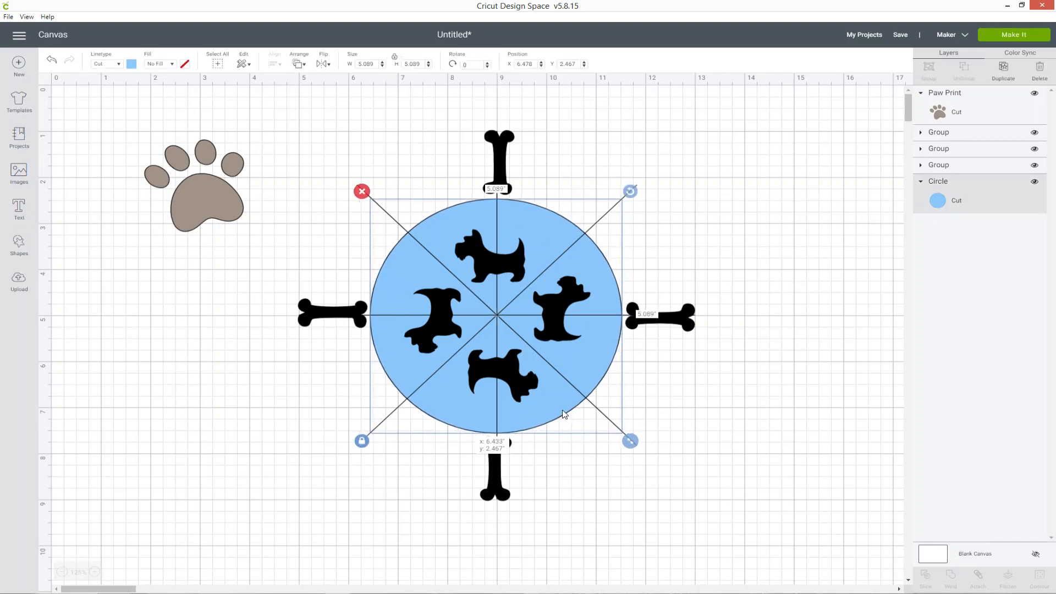
click(714, 423)
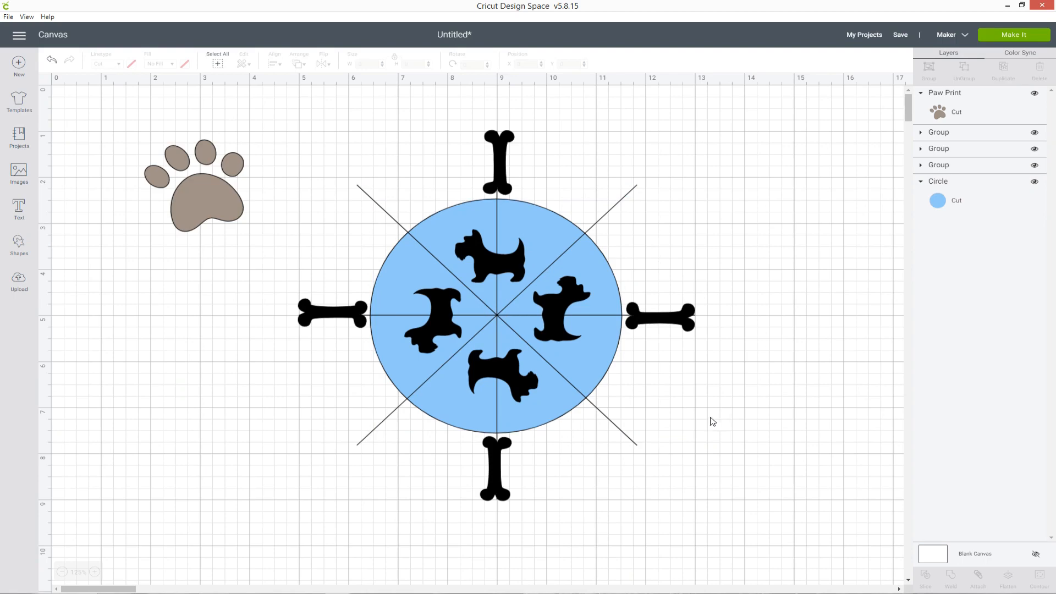
Recolour the paw print black and move it to the upper right of the circle, beside the upper bone
click(95, 573)
click(94, 574)
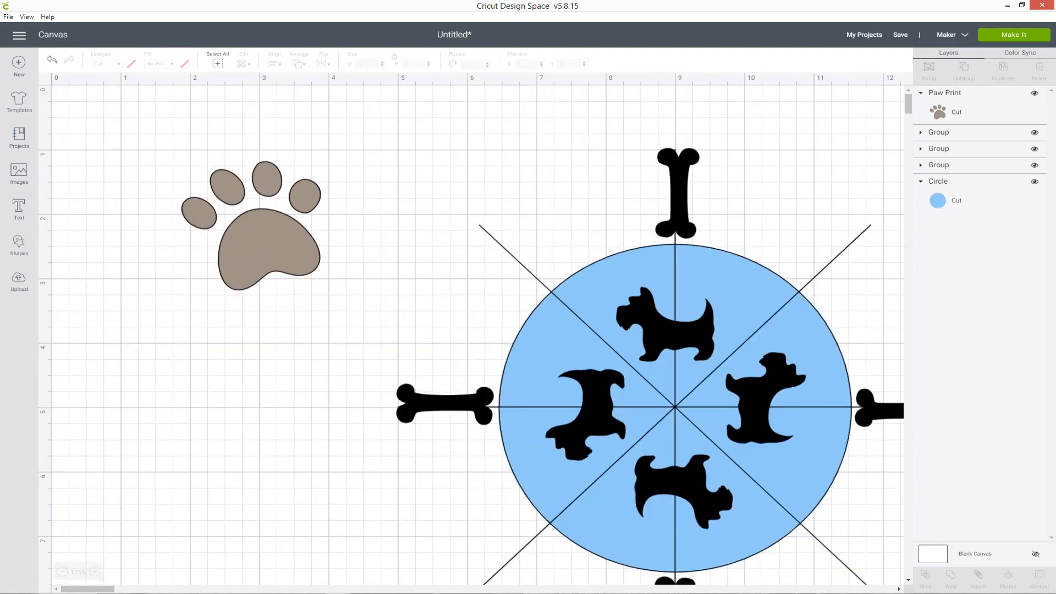
drag(97, 590, 101, 589)
drag(169, 237, 349, 222)
click(132, 64)
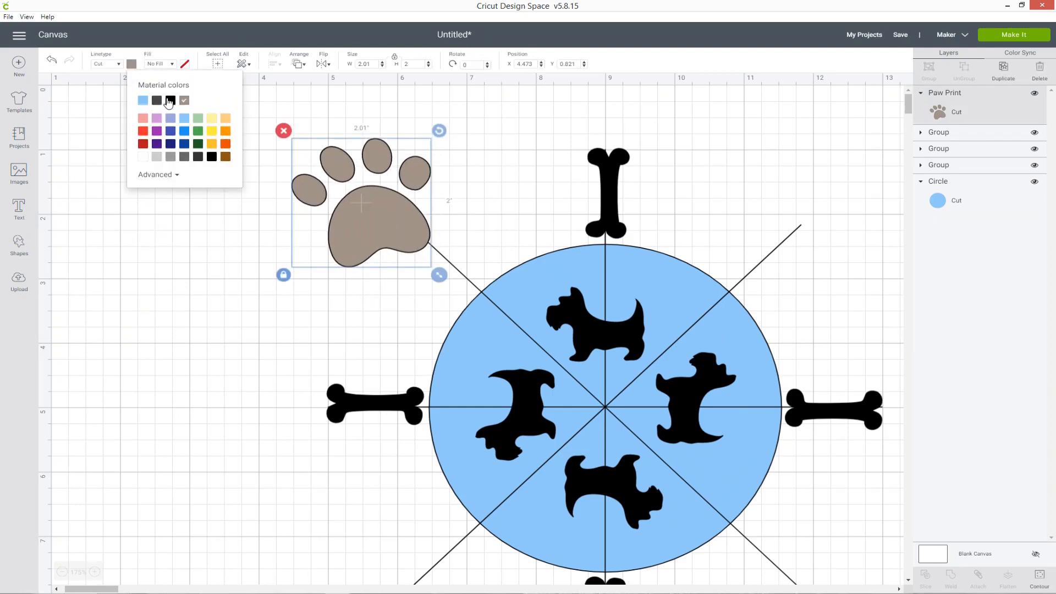
click(170, 100)
drag(392, 207, 770, 201)
Shrink the paw print to about 0.74 inches and place it just above the circle, right of the upper bone
click(95, 572)
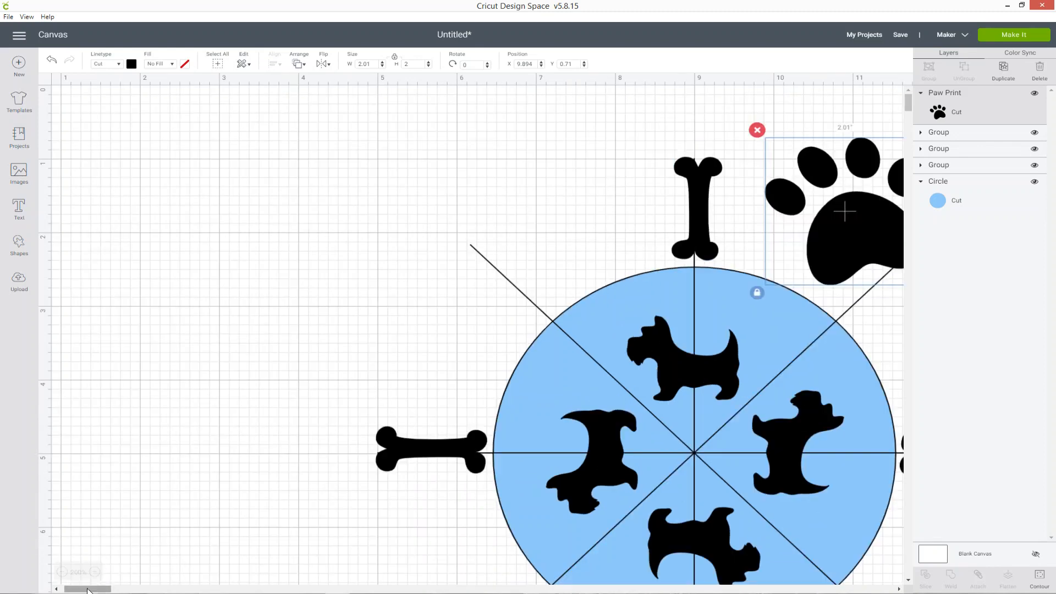
drag(88, 590, 112, 591)
click(96, 572)
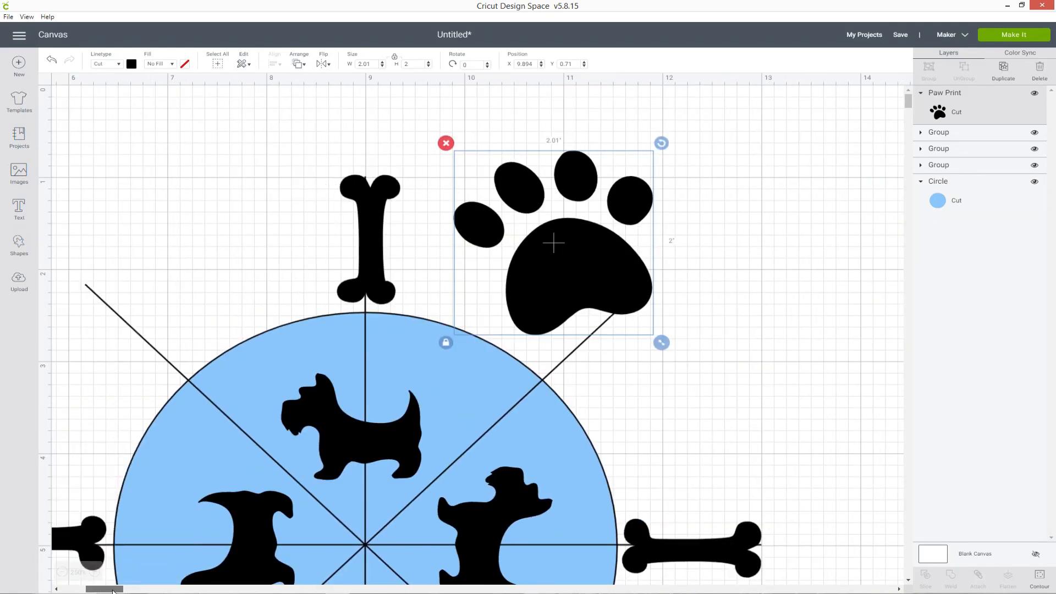
drag(655, 345, 537, 236)
scroll(503, 332, down, 2)
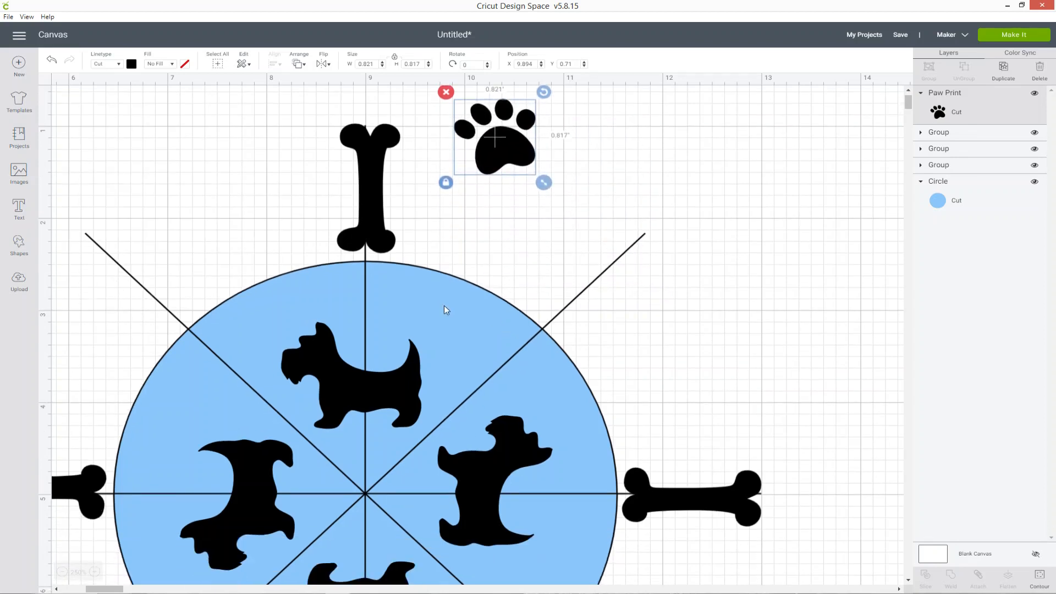
drag(514, 138, 502, 218)
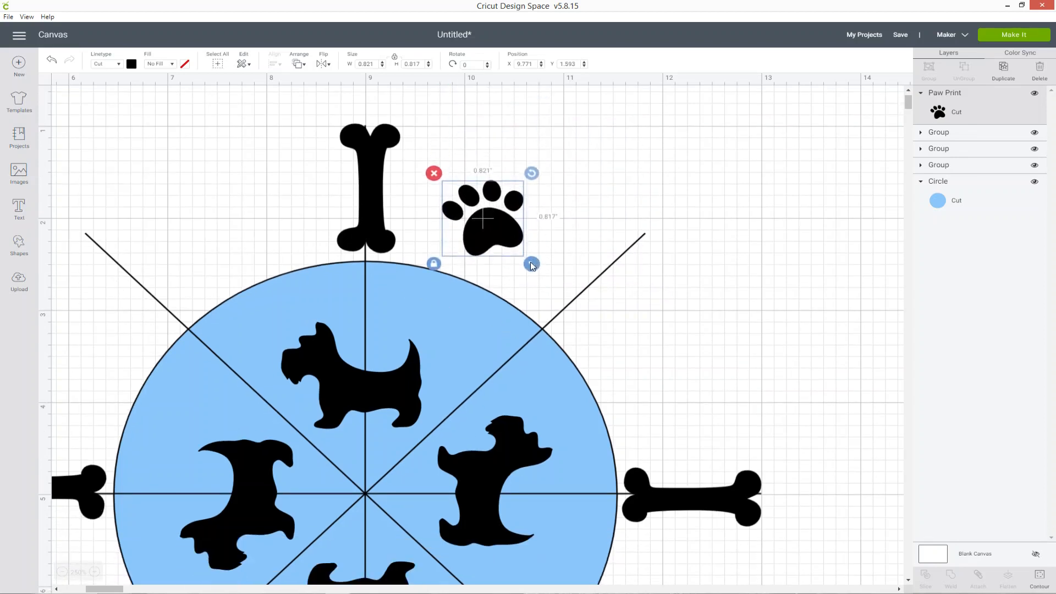
drag(532, 264, 523, 256)
scroll(423, 281, down, 2)
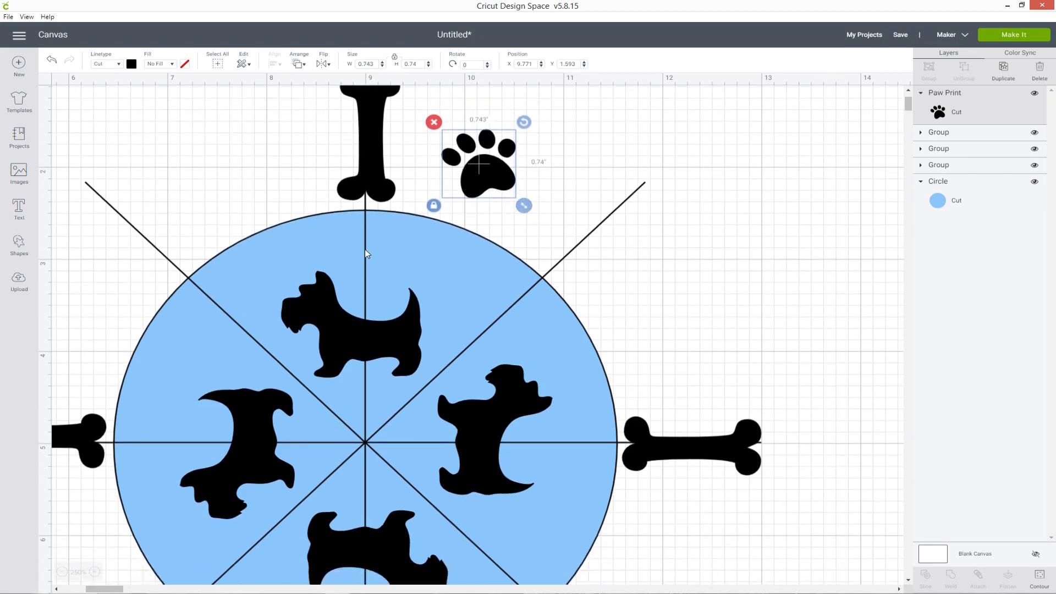
Reduce the paw print to about 0.54 inches wide, rotated to 8.24 degrees, and centre it on the vertical guide just inside the circle's upper edge
scroll(385, 247, up, 2)
drag(512, 250, 380, 301)
mouse_move(407, 256)
mouse_down()
mouse_move(421, 272)
mouse_move(418, 258)
mouse_up()
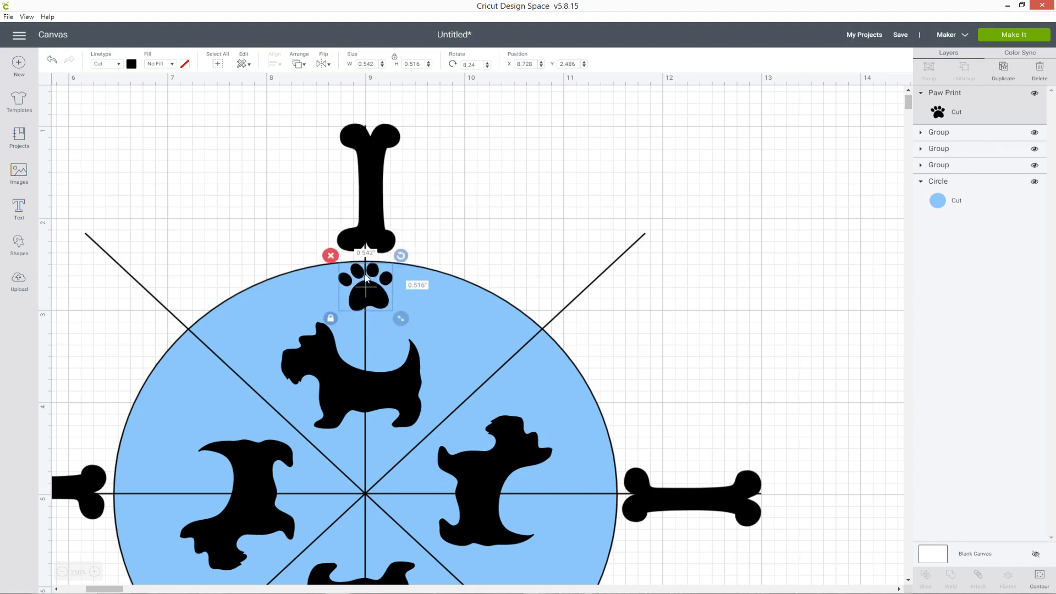
drag(377, 299, 377, 289)
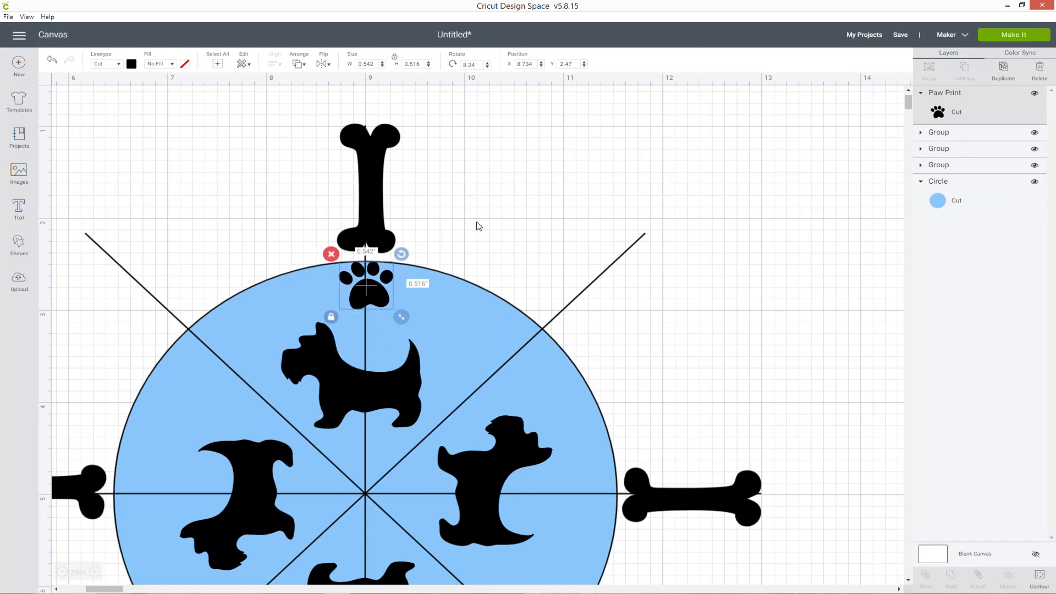
click(470, 231)
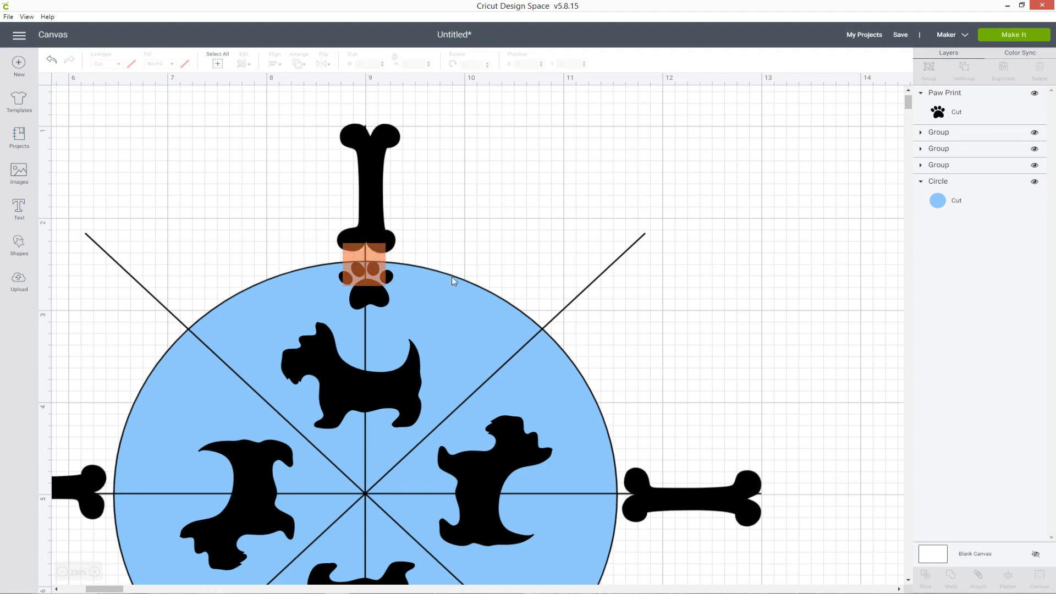
Duplicate the paw print, rotate the copy to 53.24 degrees, and place it on the upper-right diagonal guide at the circle's edge
click(366, 287)
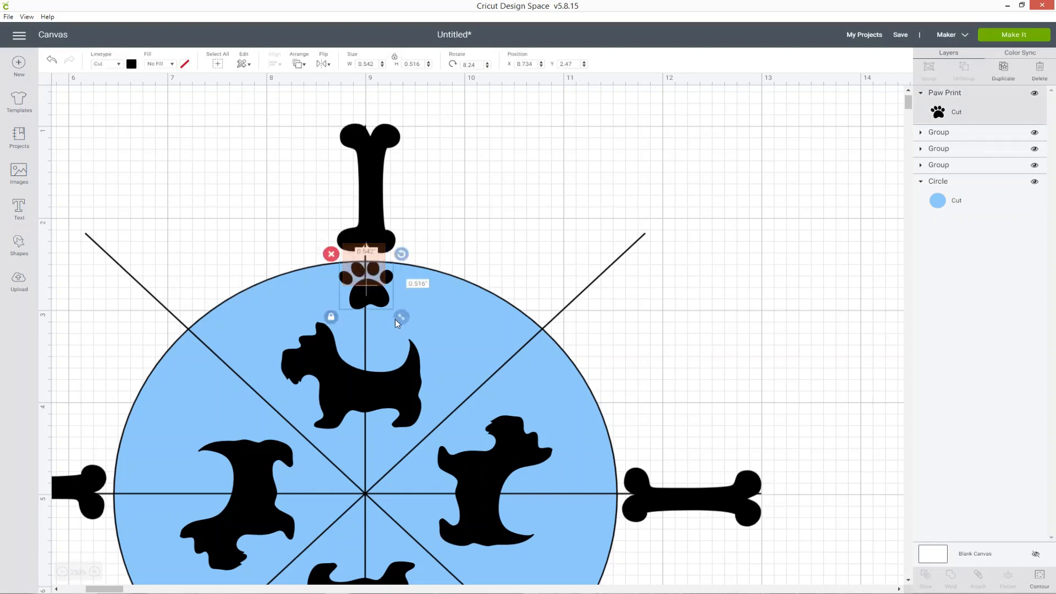
right_click(366, 297)
click(389, 379)
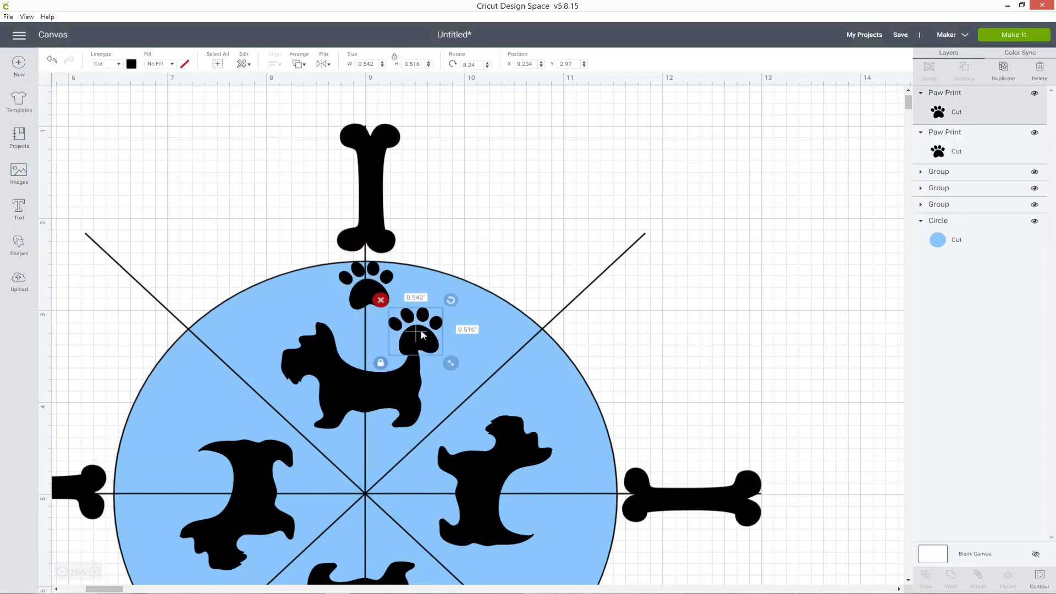
drag(423, 334, 496, 240)
drag(525, 207, 574, 250)
drag(495, 252, 531, 362)
scroll(745, 323, down, 2)
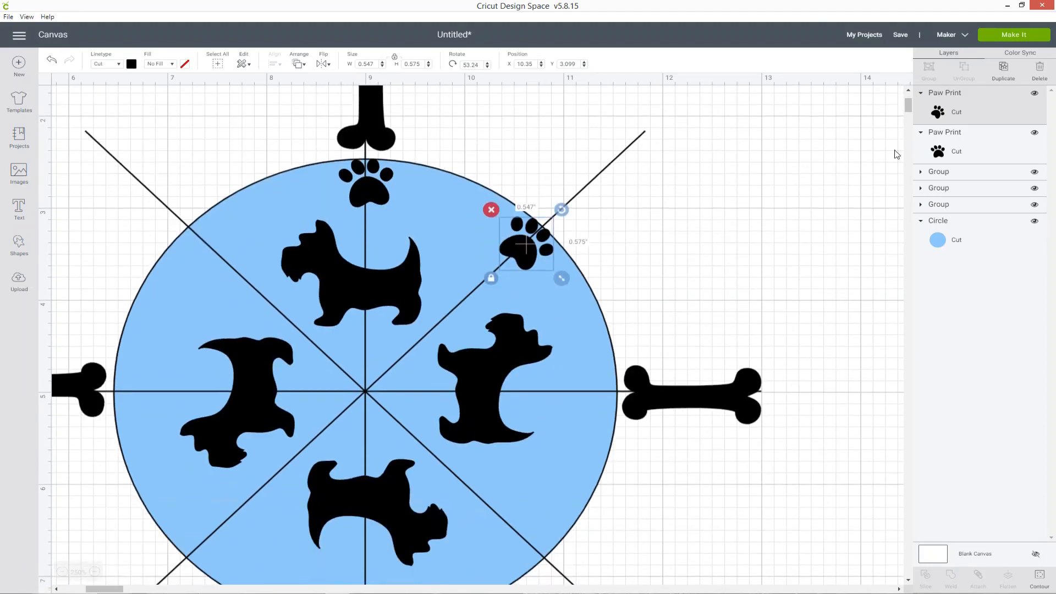
Duplicate the diagonal paw print, rotate the copy to 98.24 degrees, and place it on the horizontal guide inside the circle's right edge
click(973, 114)
right_click(974, 114)
click(936, 187)
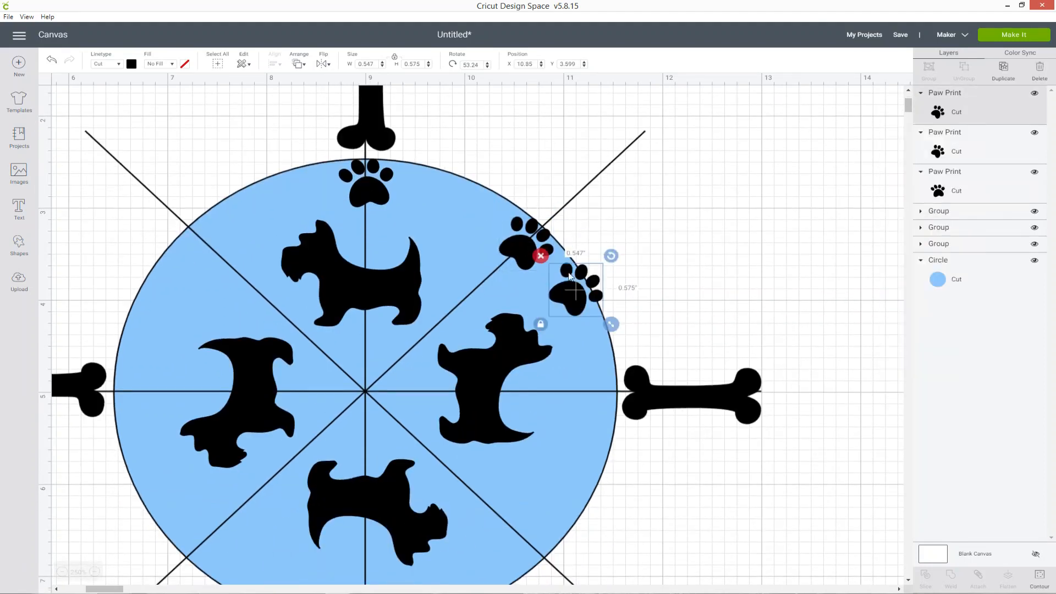
drag(654, 270, 586, 397)
click(748, 264)
scroll(748, 264, down, 2)
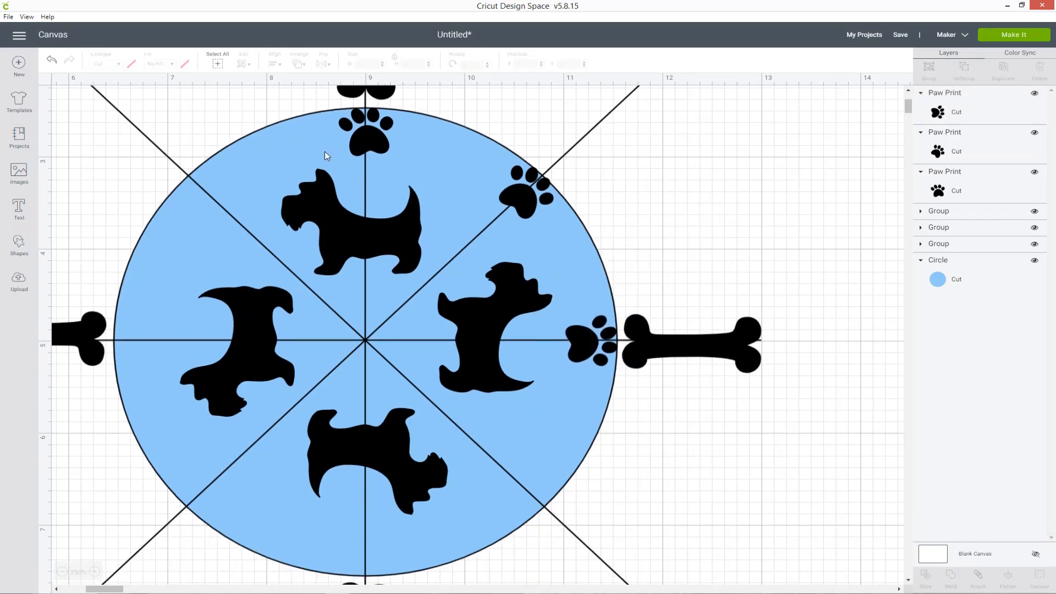
Duplicate the paw print on the right horizontal guide, rotate the copy to 143.24 degrees, and place it on the lower-right diagonal guide
right_click(982, 113)
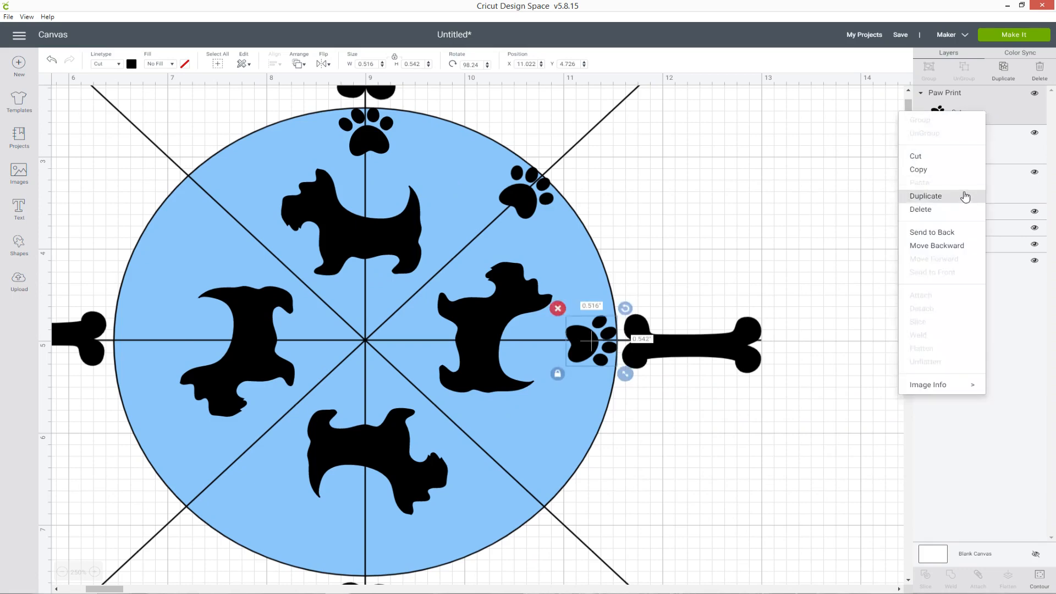
click(967, 198)
drag(640, 404, 718, 214)
drag(758, 164, 791, 190)
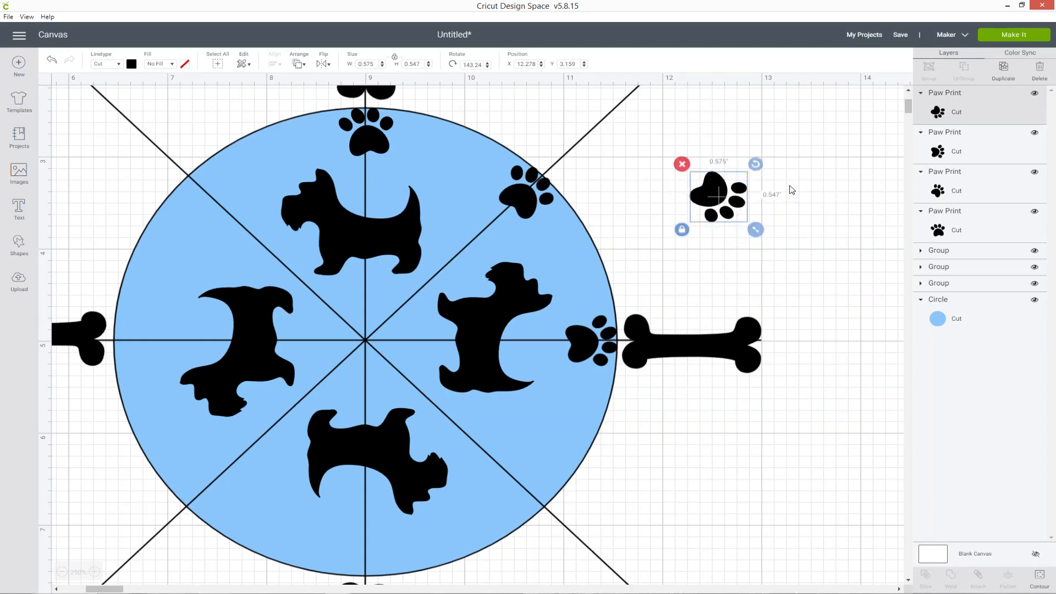
drag(705, 194, 513, 482)
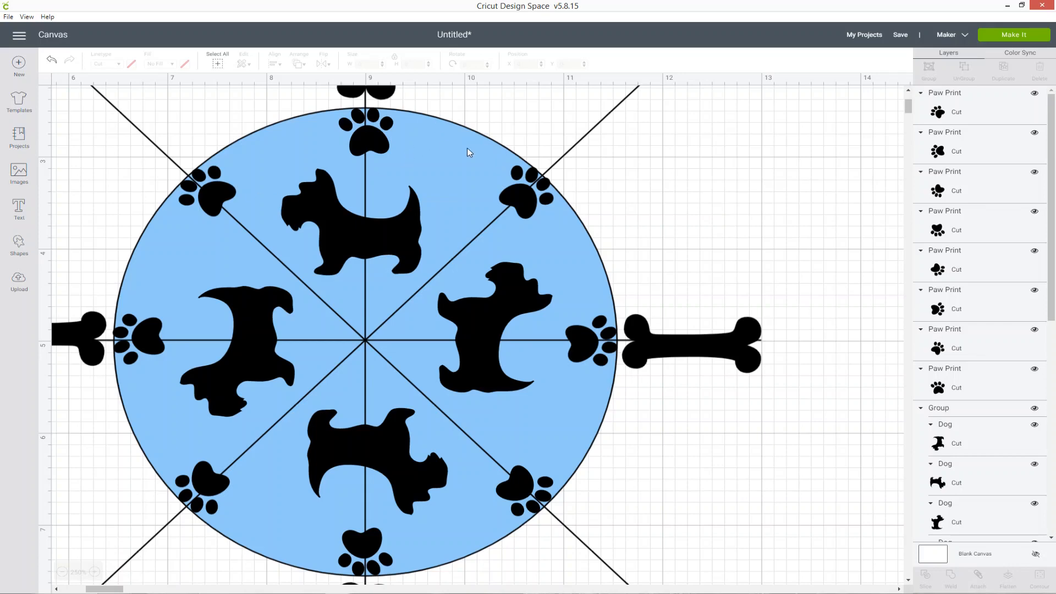
Duplicate the uppermost paw print, rotate the copy to 30.74 degrees, and place it just right of the original inside the circle's edge
scroll(351, 217, up, 2)
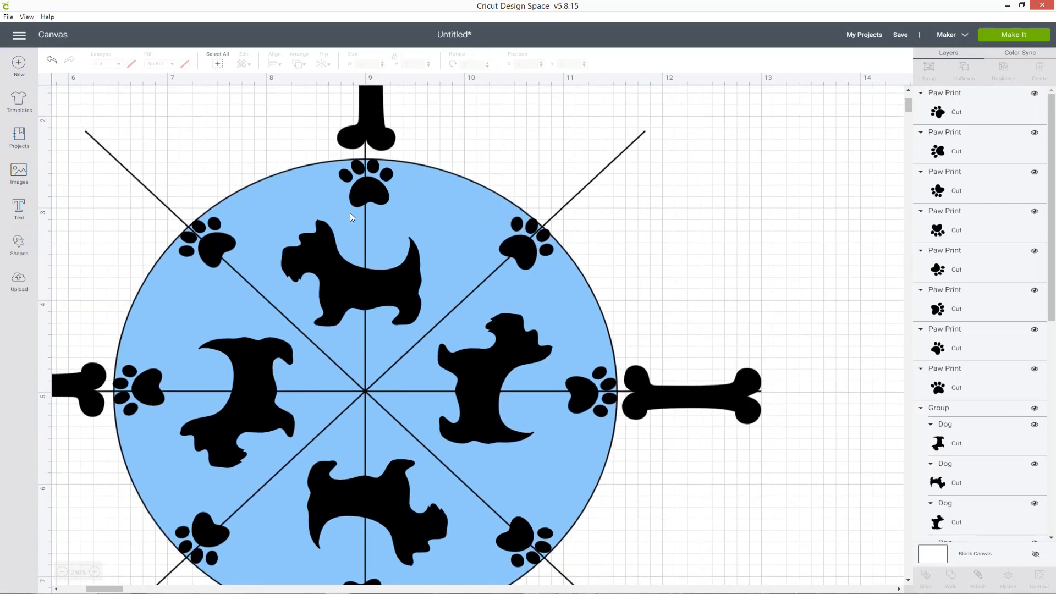
click(372, 183)
right_click(372, 183)
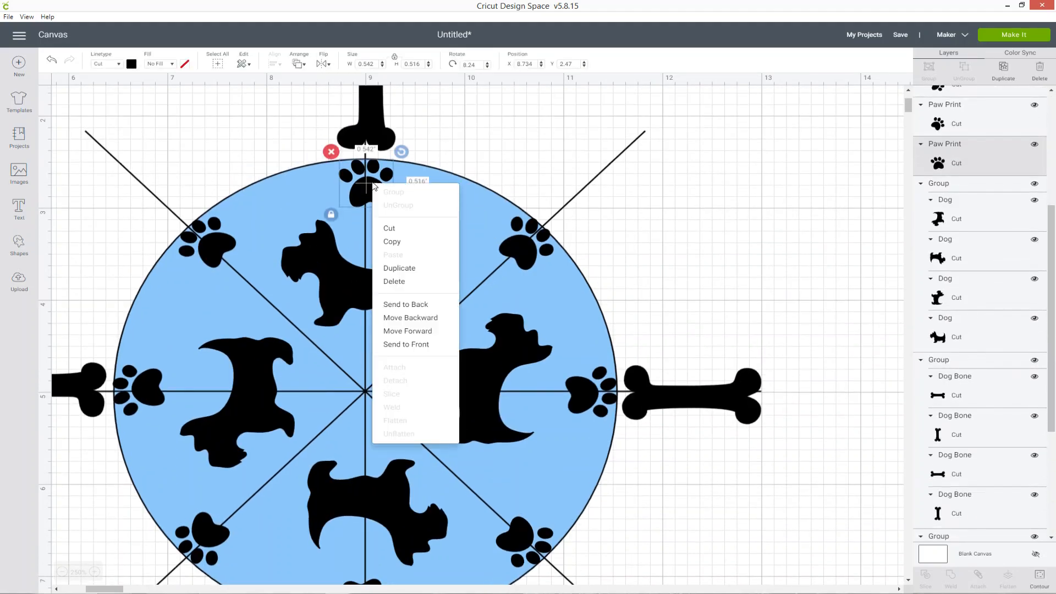
click(406, 268)
drag(435, 204, 500, 209)
drag(447, 210, 430, 204)
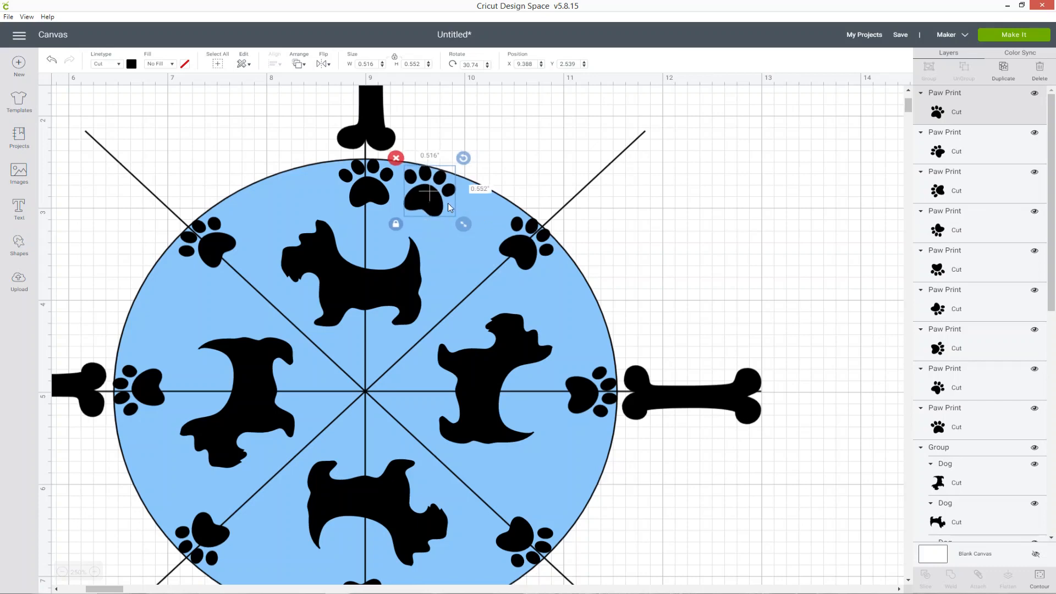
right_click(430, 197)
click(487, 282)
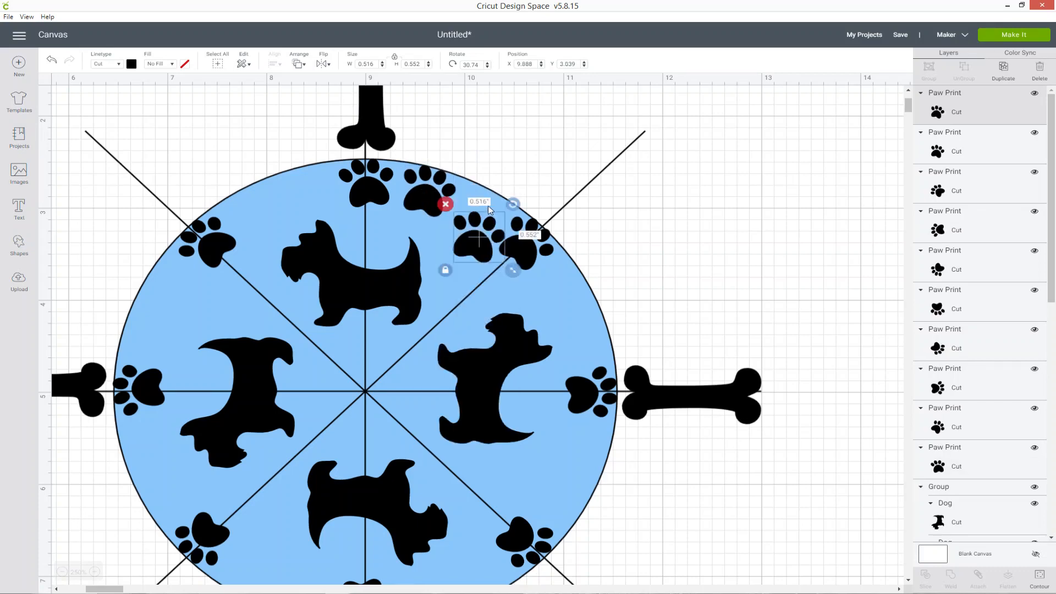
drag(513, 205, 525, 221)
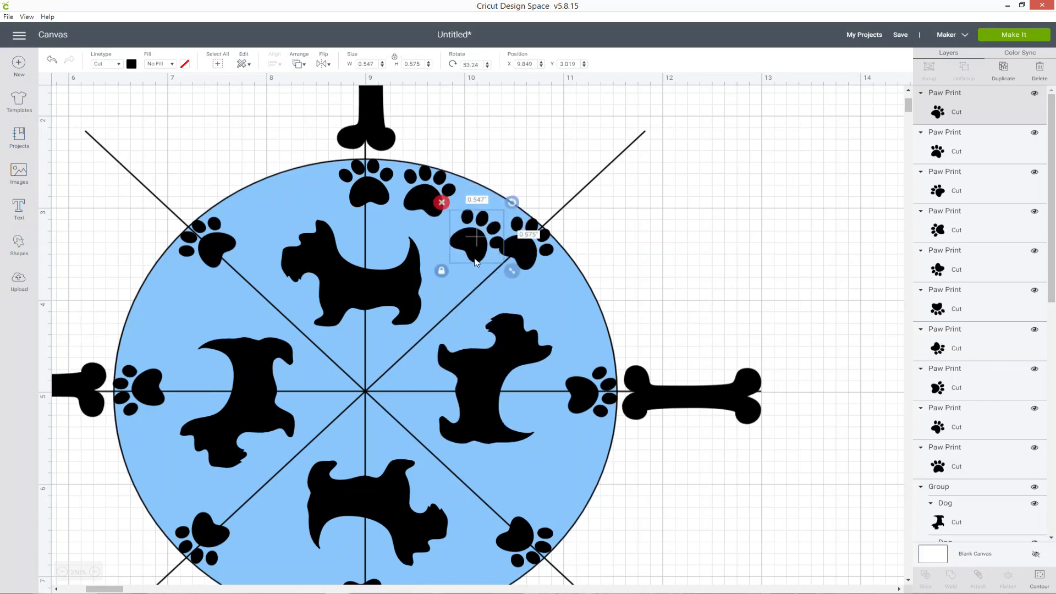
drag(475, 251, 478, 236)
click(672, 121)
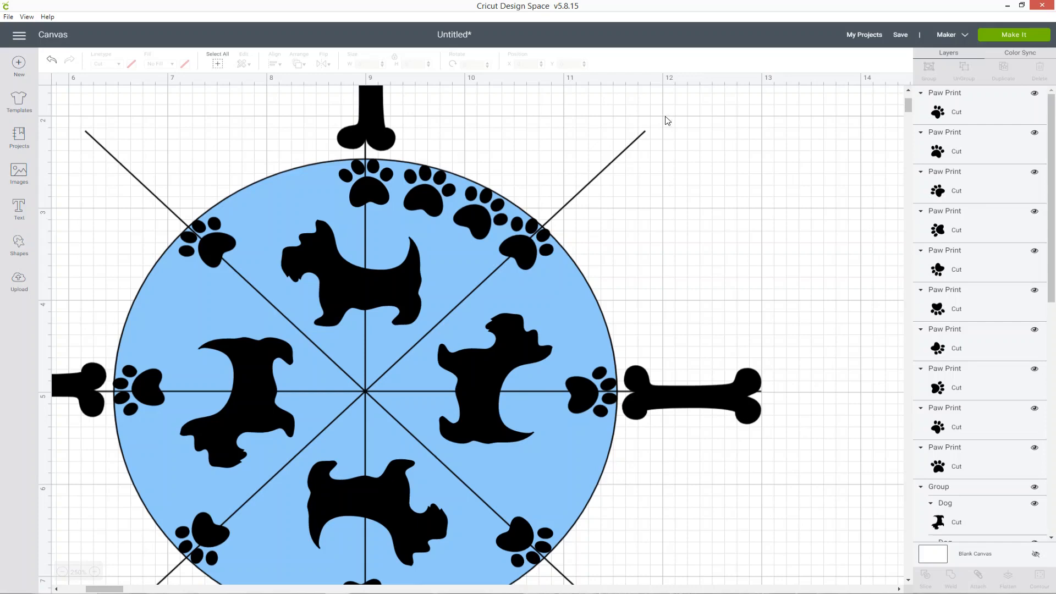
click(408, 194)
click(483, 213)
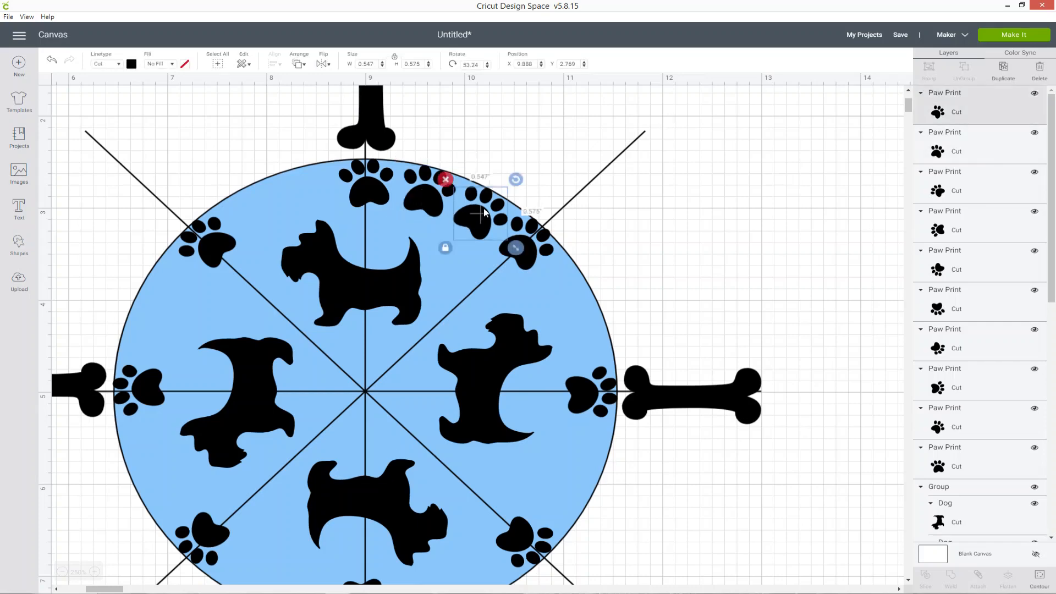
key(Delete)
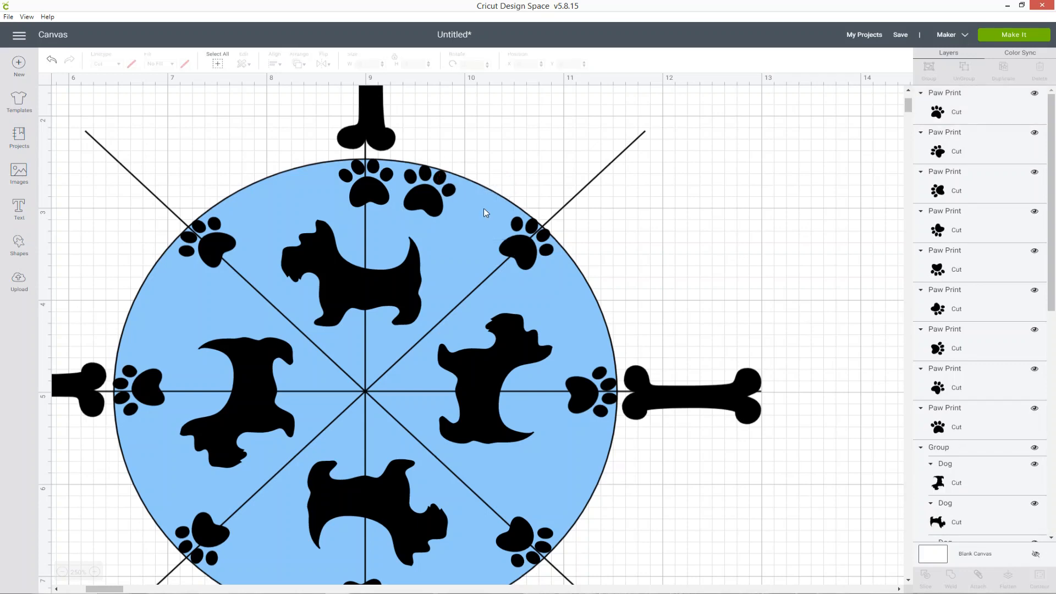
Shrink the 30.74-degree paw print beside the uppermost paw to about 0.44 inches wide
click(431, 197)
drag(462, 226, 456, 217)
click(519, 162)
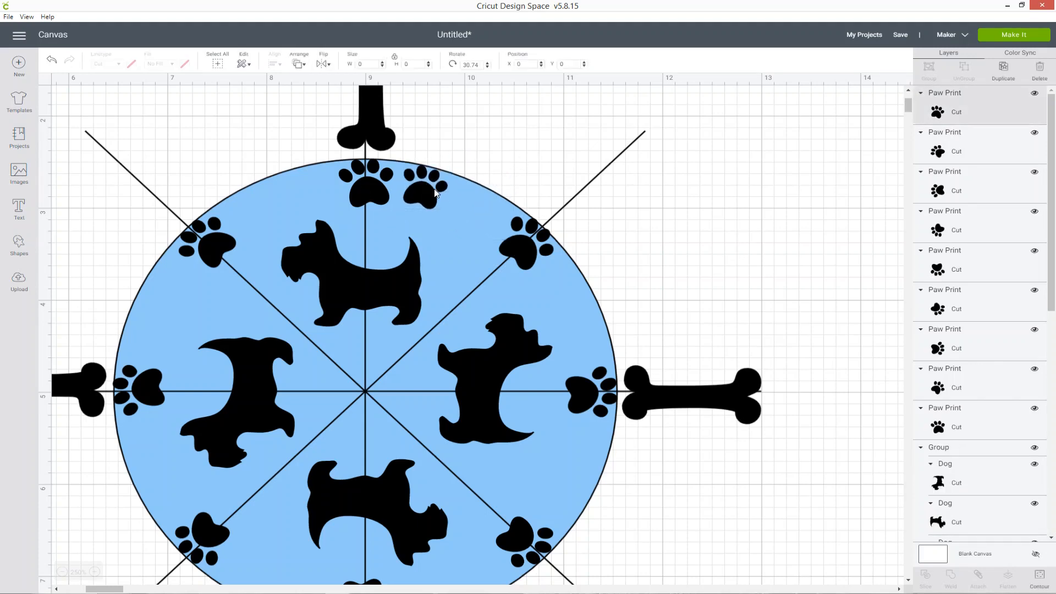
Duplicate the small paw print, rotate the copy to 53.24 degrees, and place it between the original and the upper-right diagonal paw
click(423, 189)
right_click(422, 189)
click(450, 275)
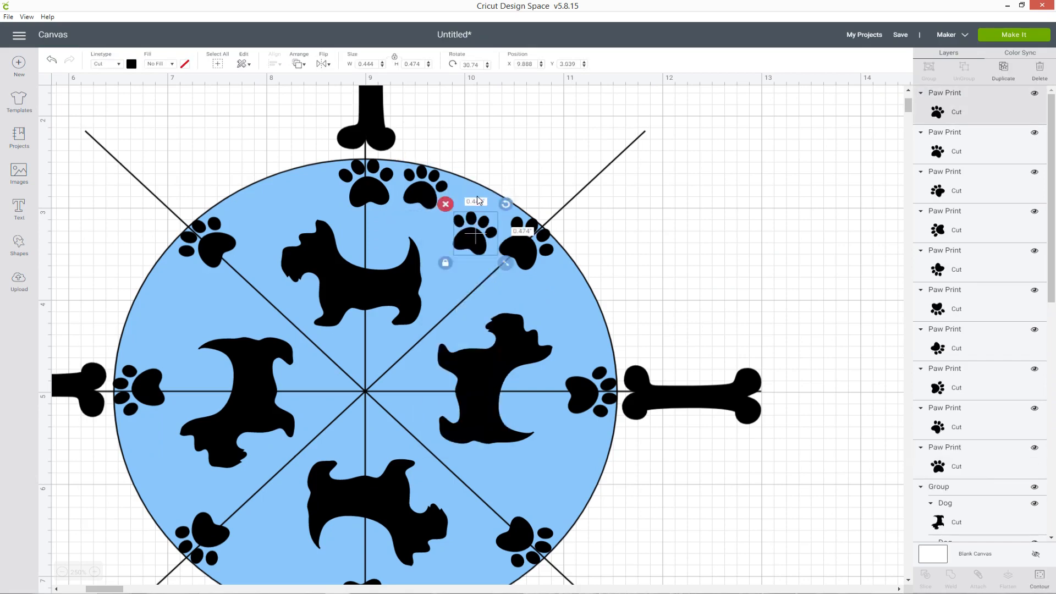
drag(505, 205, 515, 218)
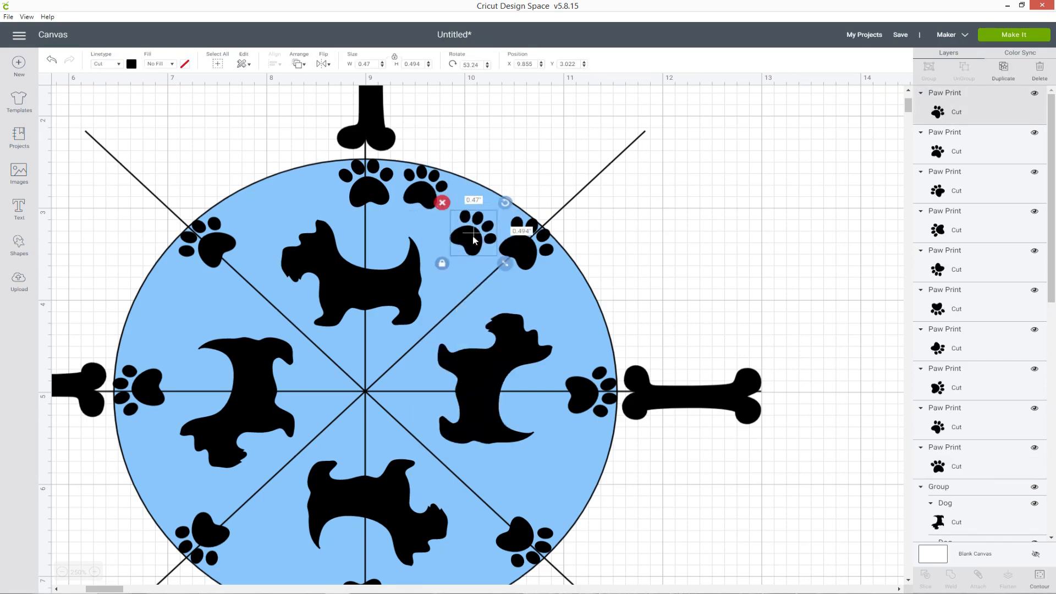
drag(467, 242, 473, 217)
click(479, 150)
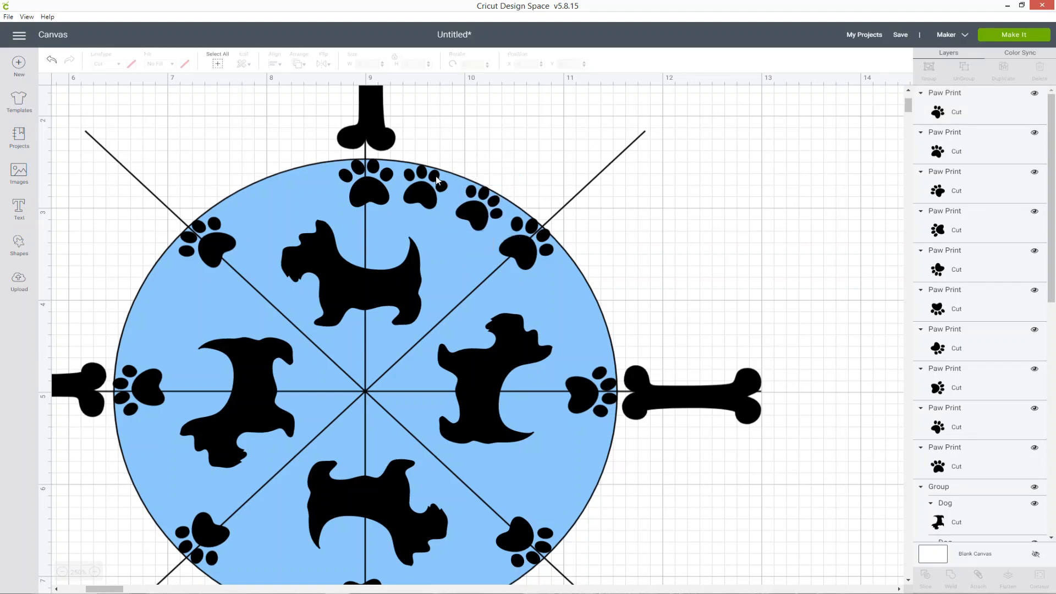
Weld the two small paw prints in the circle's upper-right section into one shape
click(971, 115)
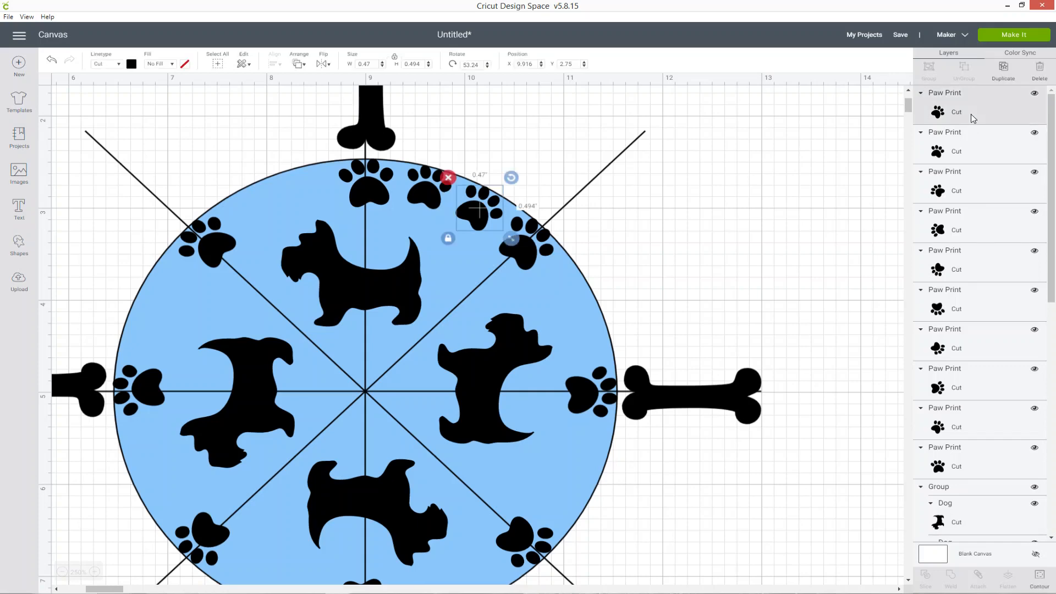
shift+click(980, 130)
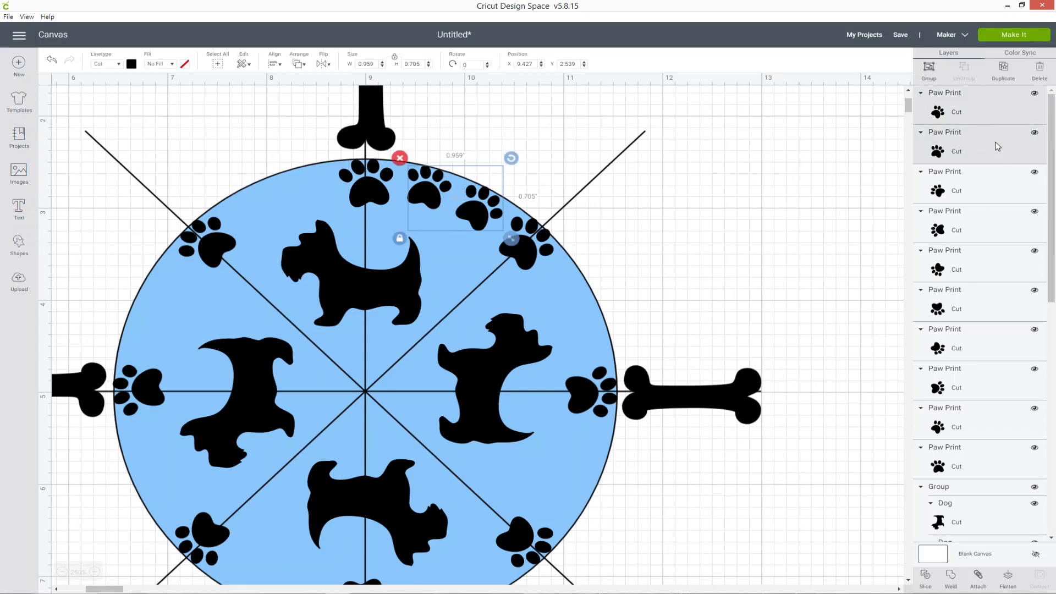
click(956, 587)
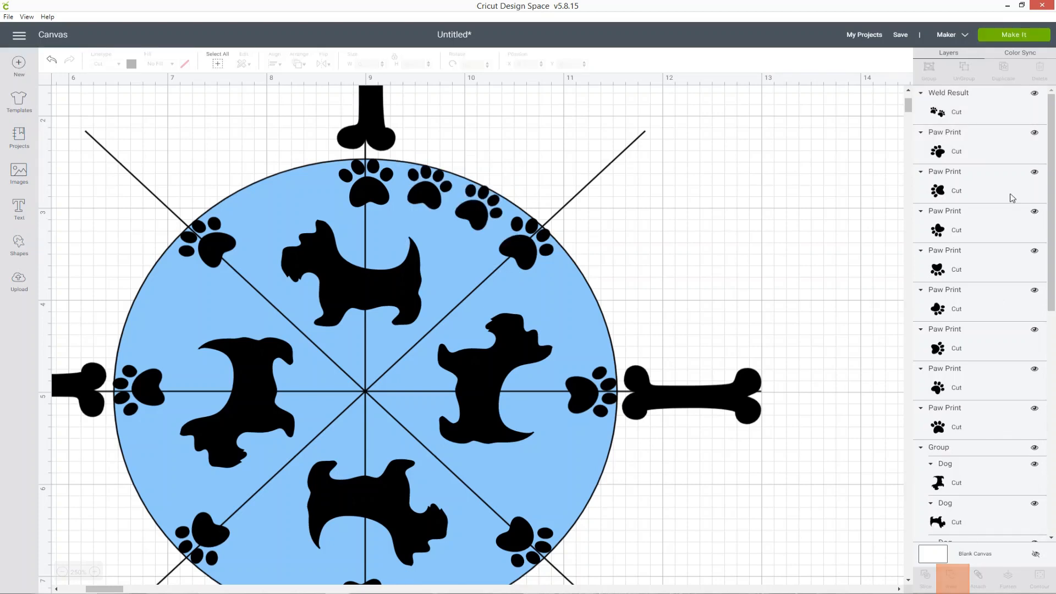
click(1035, 94)
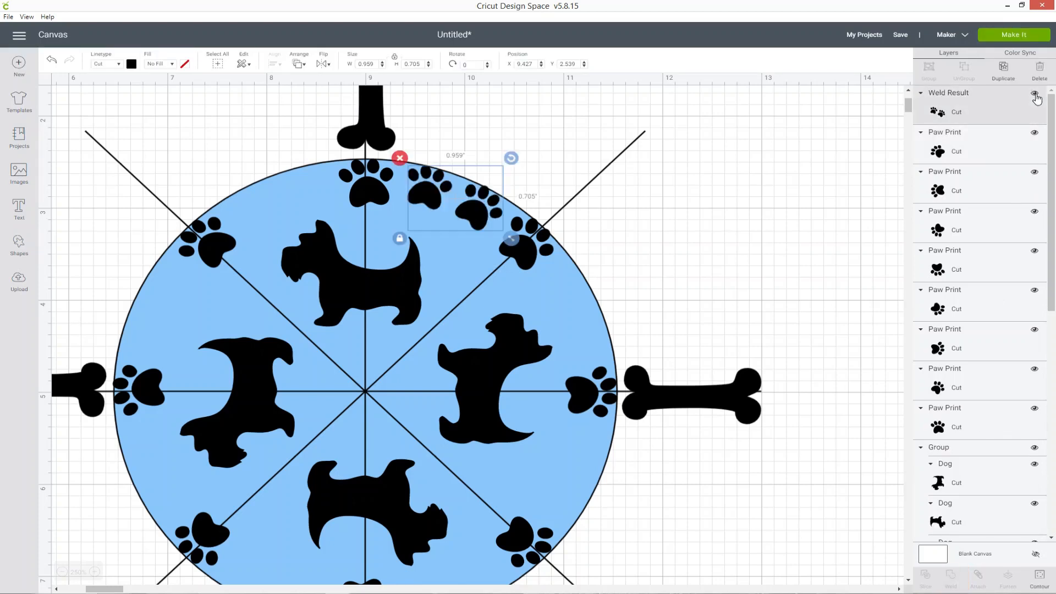
click(1036, 94)
Duplicate the welded paw pair, rotate the copy to 90 degrees, and place it between the right-hand and lower-right diagonal paws
right_click(935, 104)
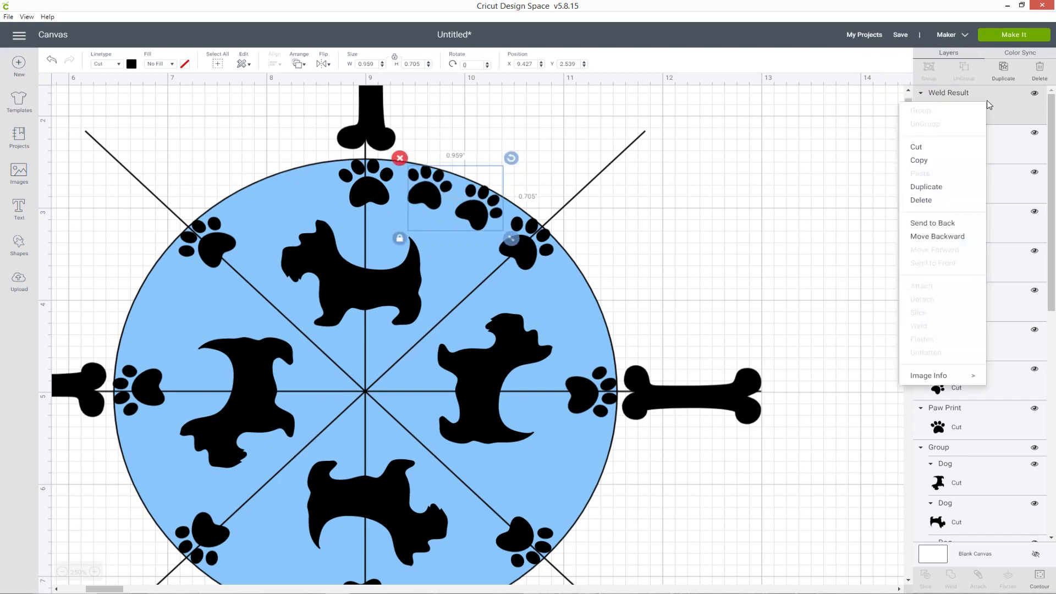
click(943, 188)
drag(533, 236, 688, 332)
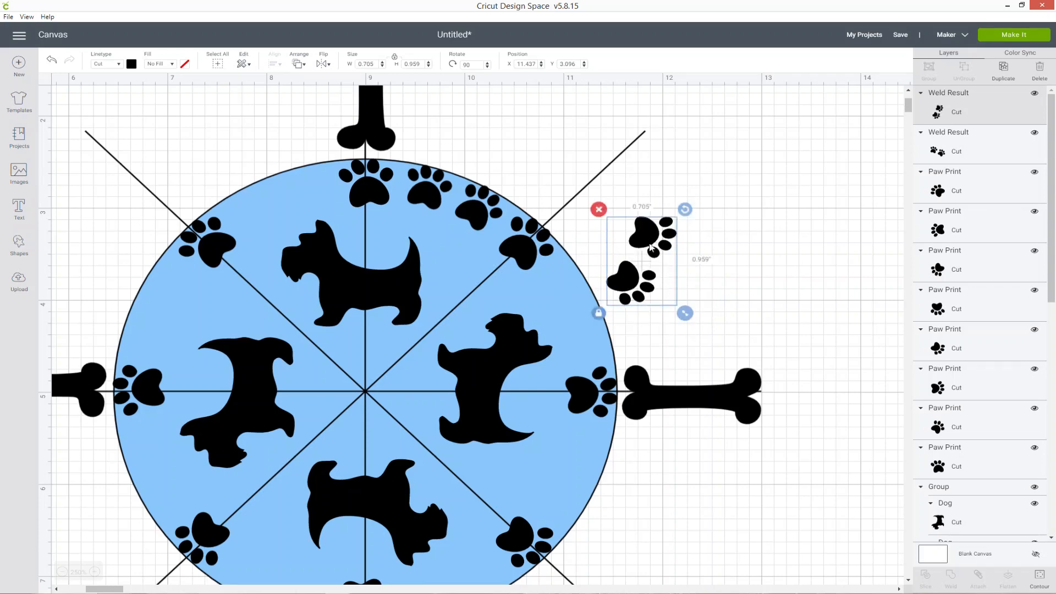
drag(651, 247, 581, 452)
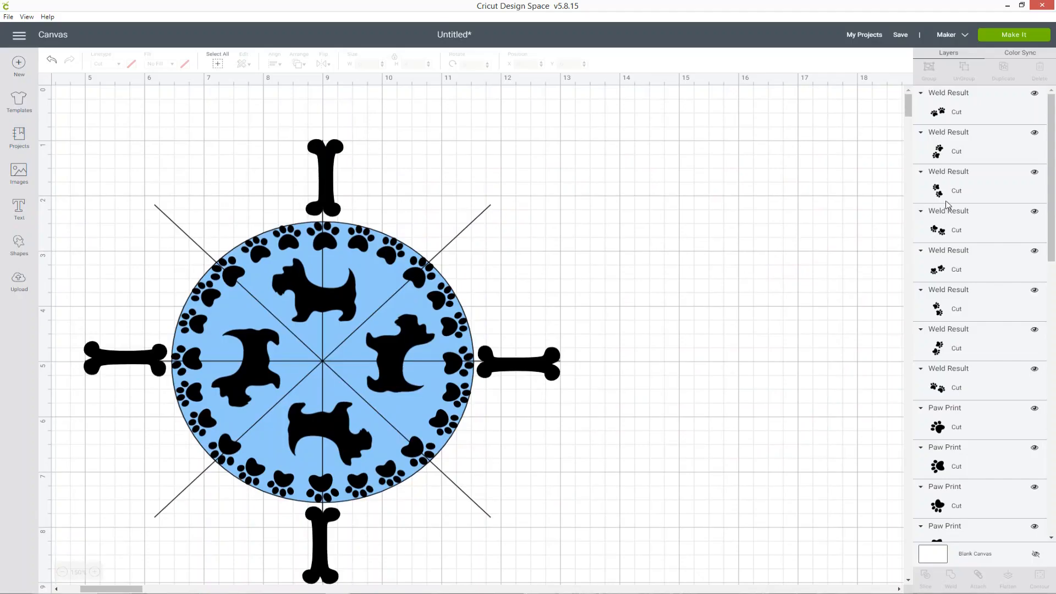
Hide the blue positioning circle
scroll(989, 209, down, 10)
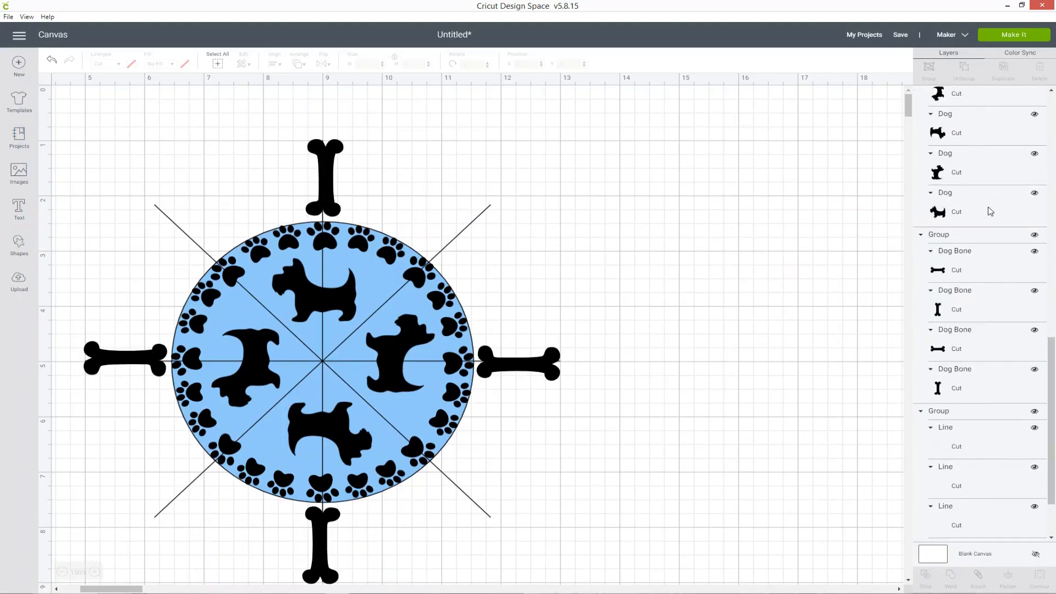
scroll(989, 209, down, 2)
click(1035, 508)
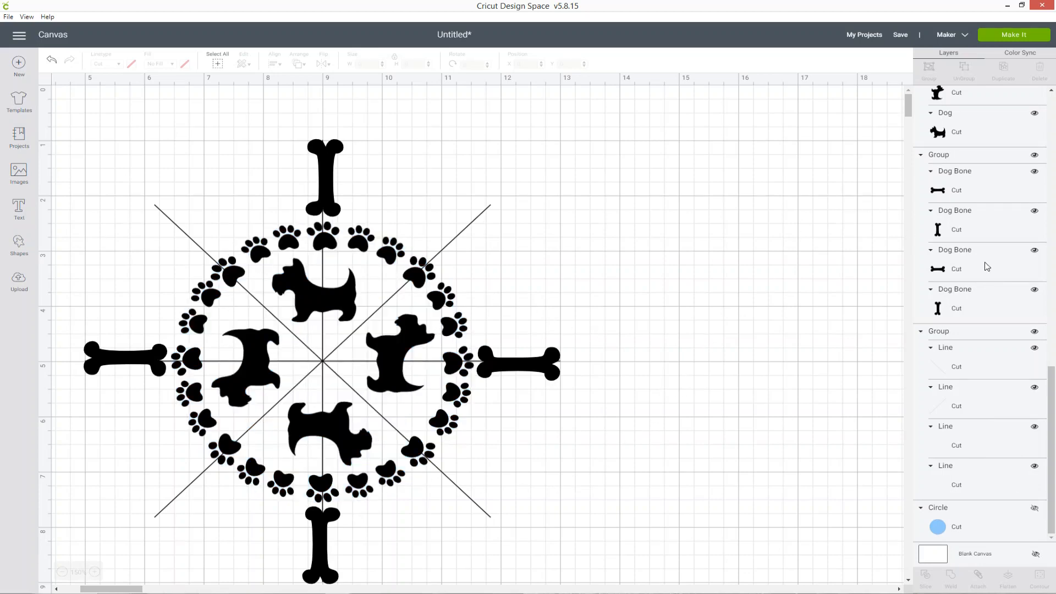
Group all welded paw pairs and individual paw prints of the ring into one group
scroll(988, 267, up, 10)
click(1000, 122)
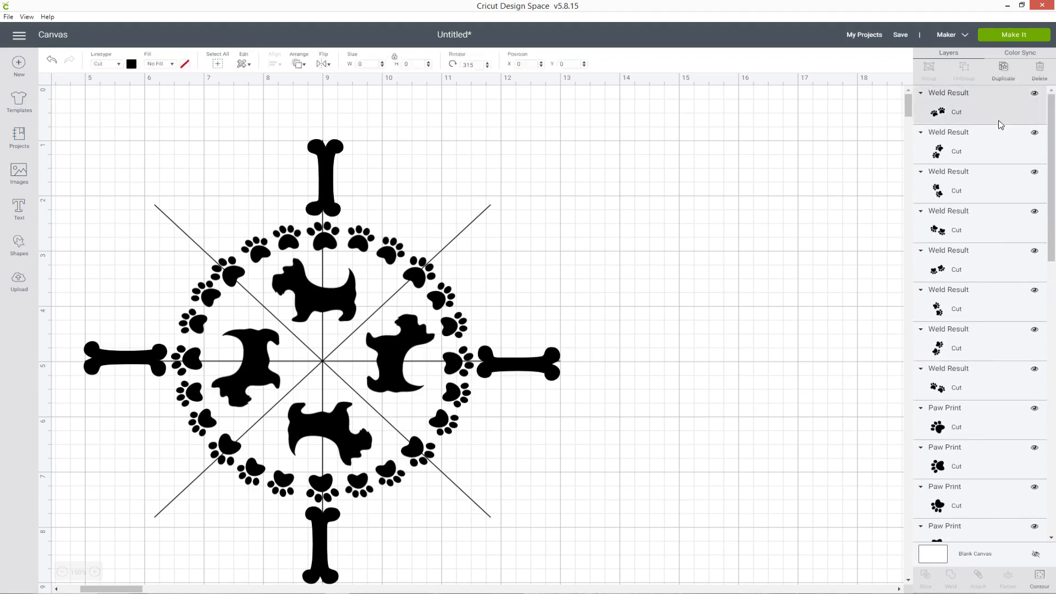
shift+click(993, 144)
shift+click(992, 183)
shift+click(991, 223)
shift+click(987, 262)
shift+click(986, 301)
shift+click(983, 347)
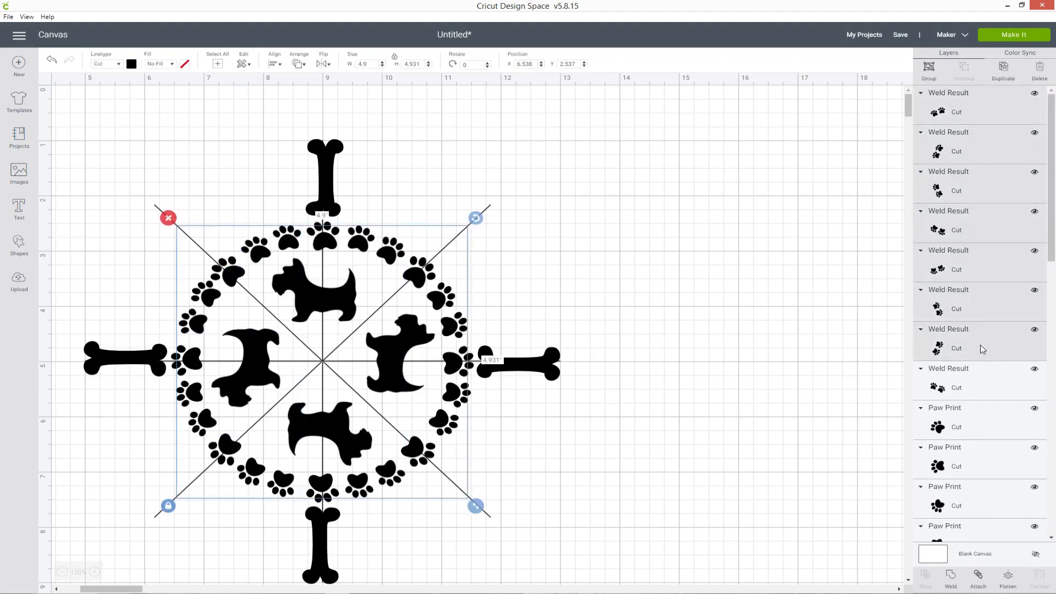
scroll(982, 346, down, 3)
shift+click(989, 238)
shift+click(984, 283)
shift+click(978, 315)
shift+click(972, 348)
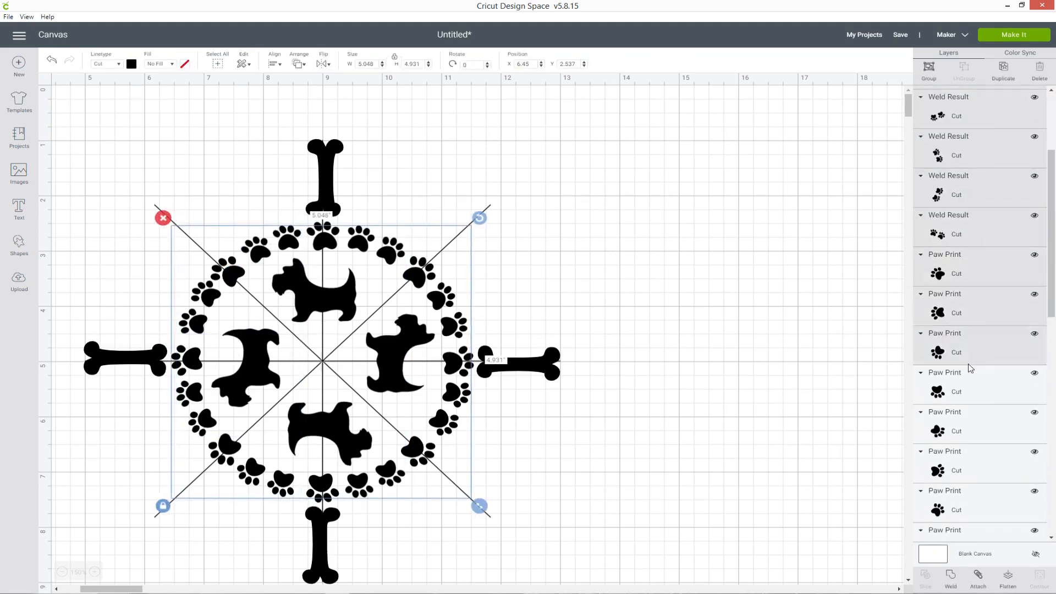
shift+click(971, 370)
shift+click(972, 429)
shift+click(971, 465)
shift+click(971, 497)
scroll(995, 431, down, 2)
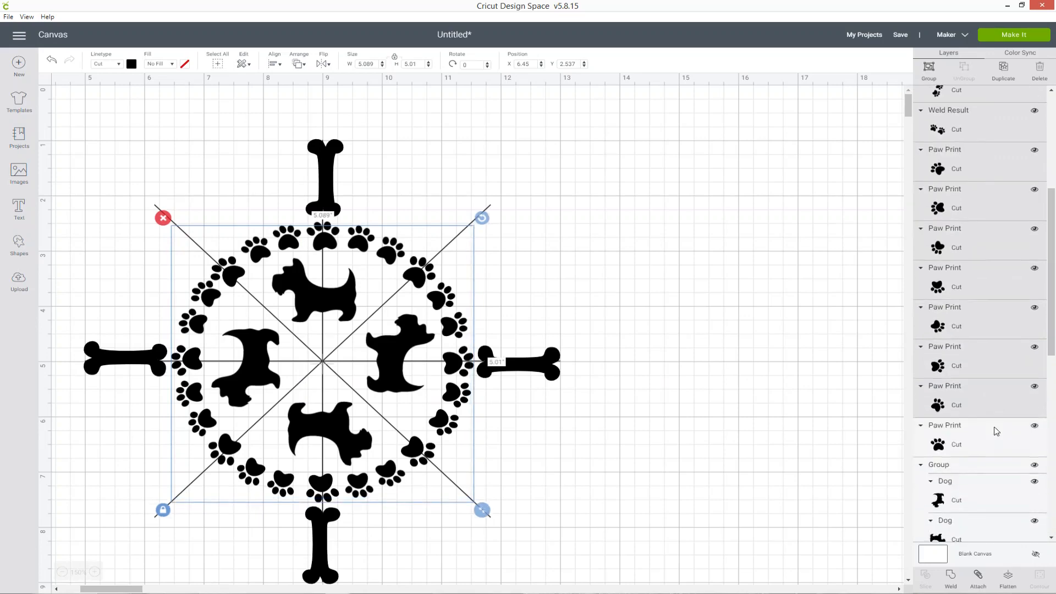
scroll(984, 397, down, 2)
shift+click(969, 338)
click(929, 69)
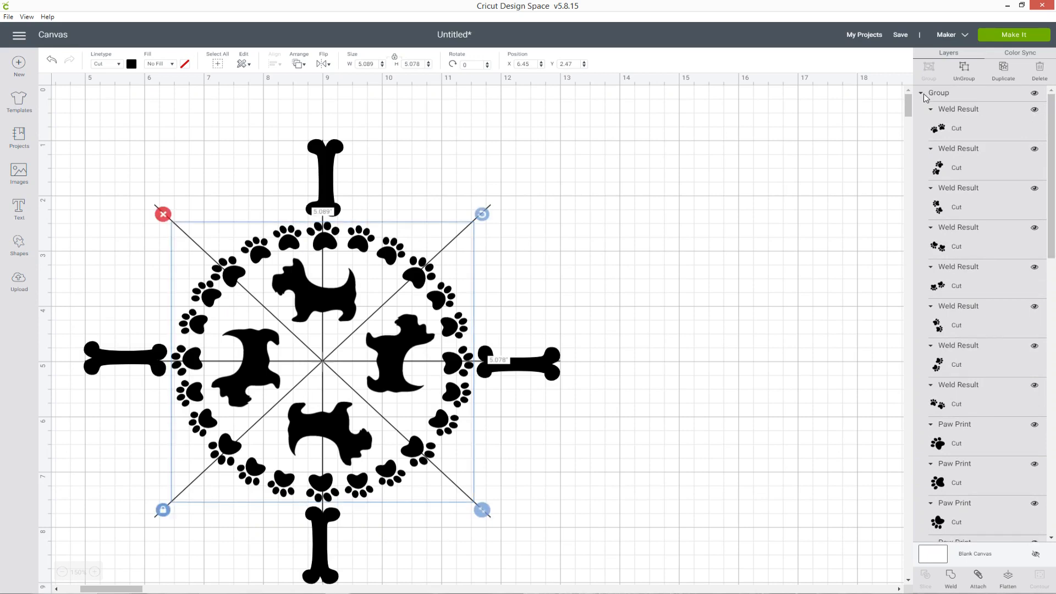
Collapse the layers of the paw print, dog, dog bone and line groups, and leave nothing selected
click(921, 94)
click(920, 110)
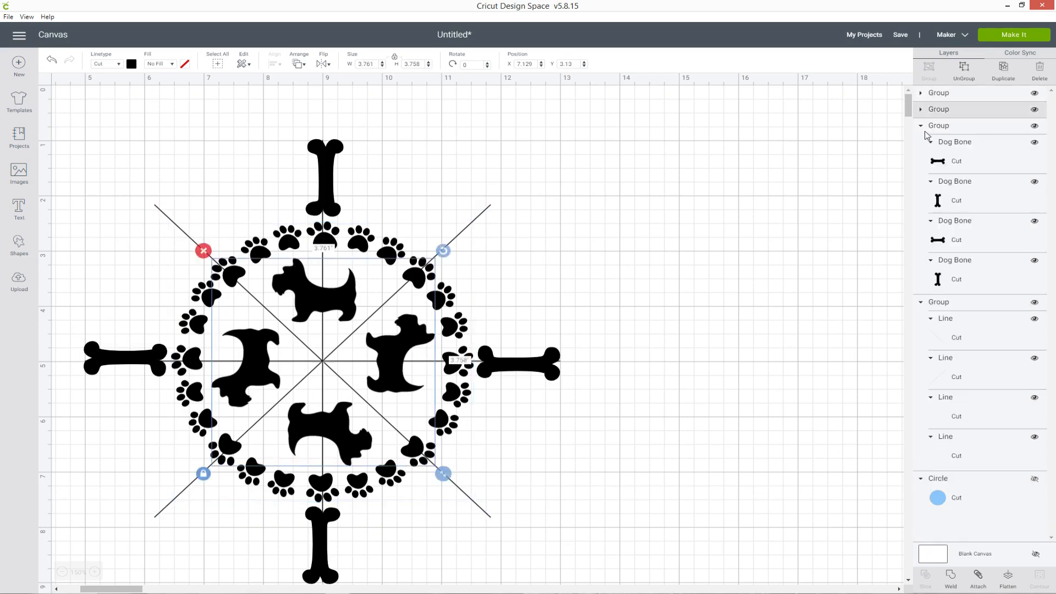
click(921, 126)
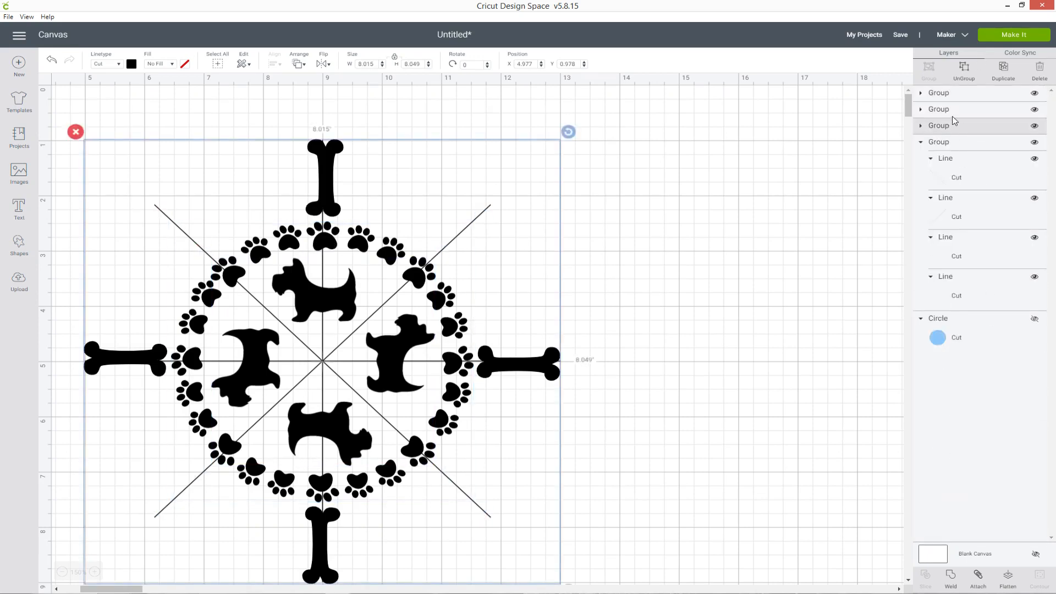
click(921, 126)
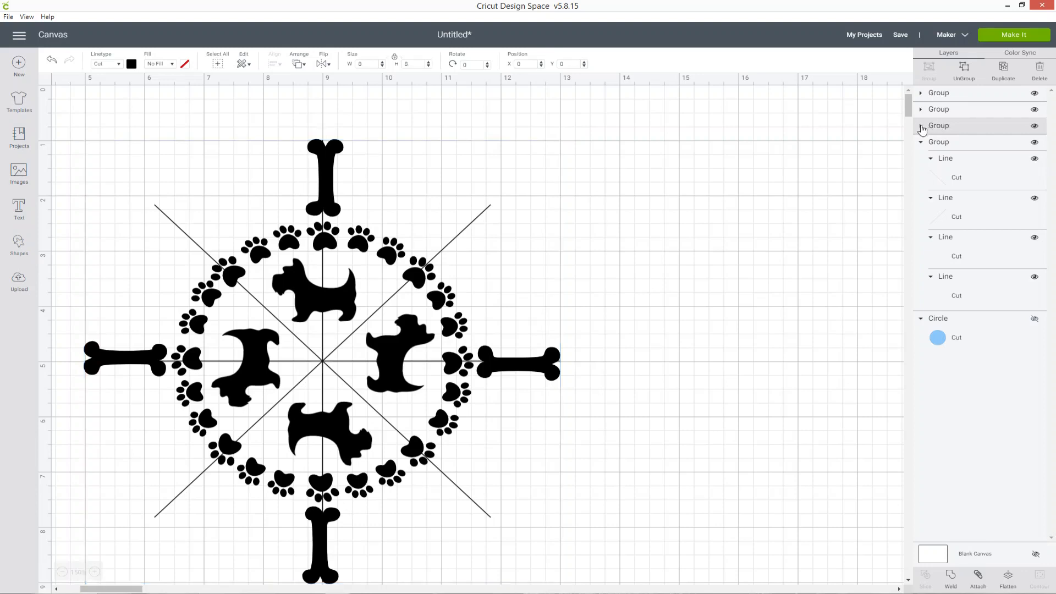
click(921, 126)
click(921, 127)
click(921, 127)
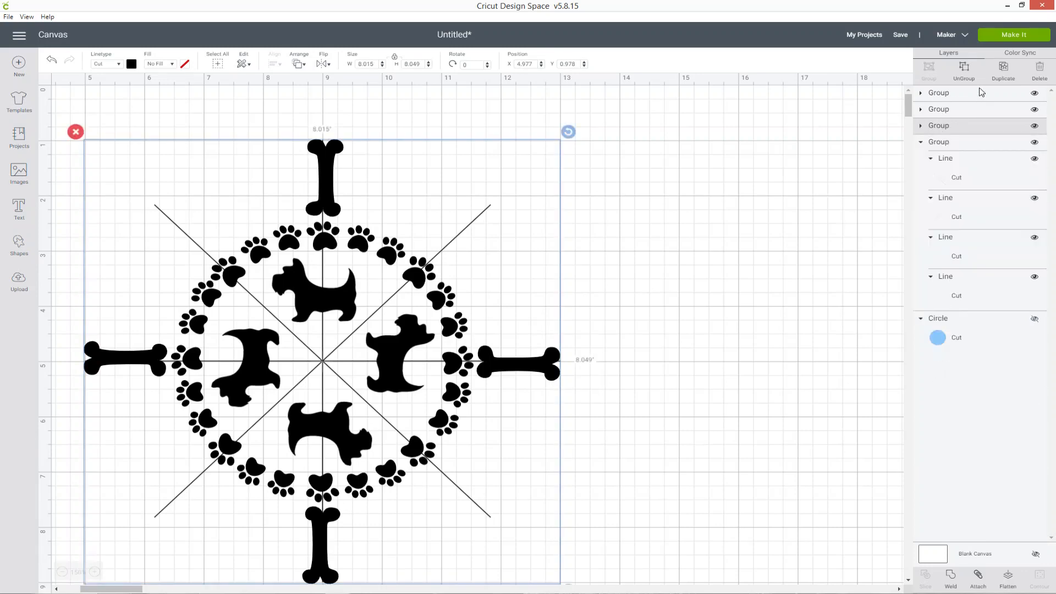
click(921, 142)
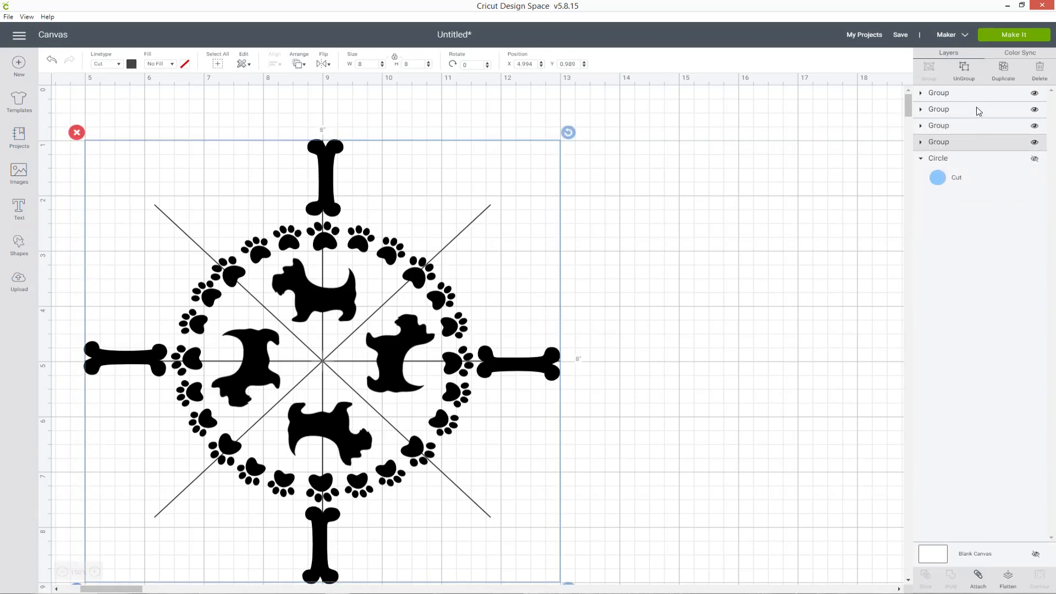
click(765, 236)
mouse_move(123, 589)
mouse_down()
mouse_move(110, 589)
mouse_move(119, 589)
mouse_up()
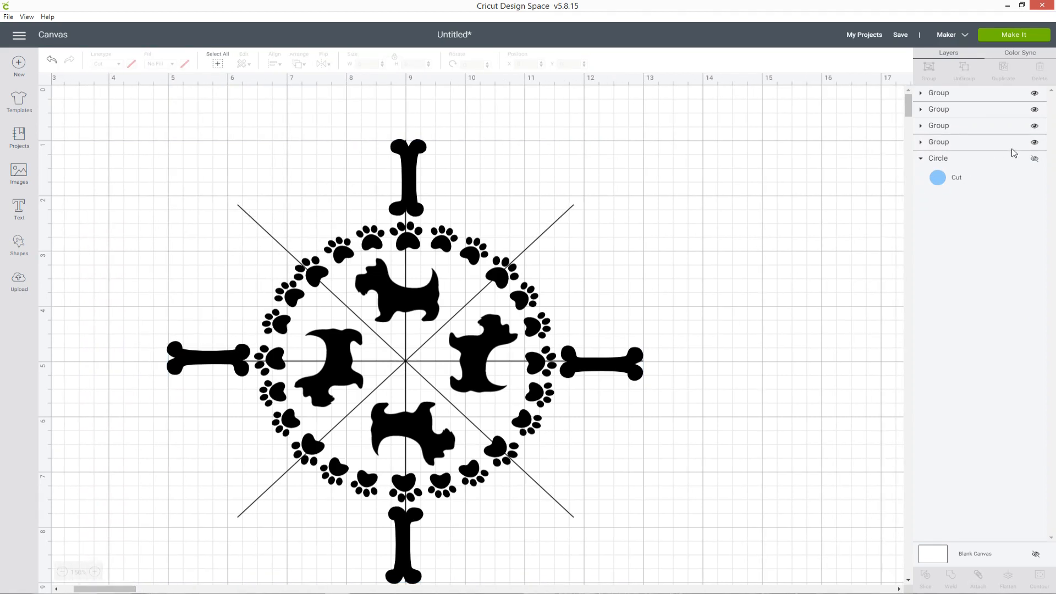
Hide the line guide to view the pattern without it, and show it again
click(1035, 145)
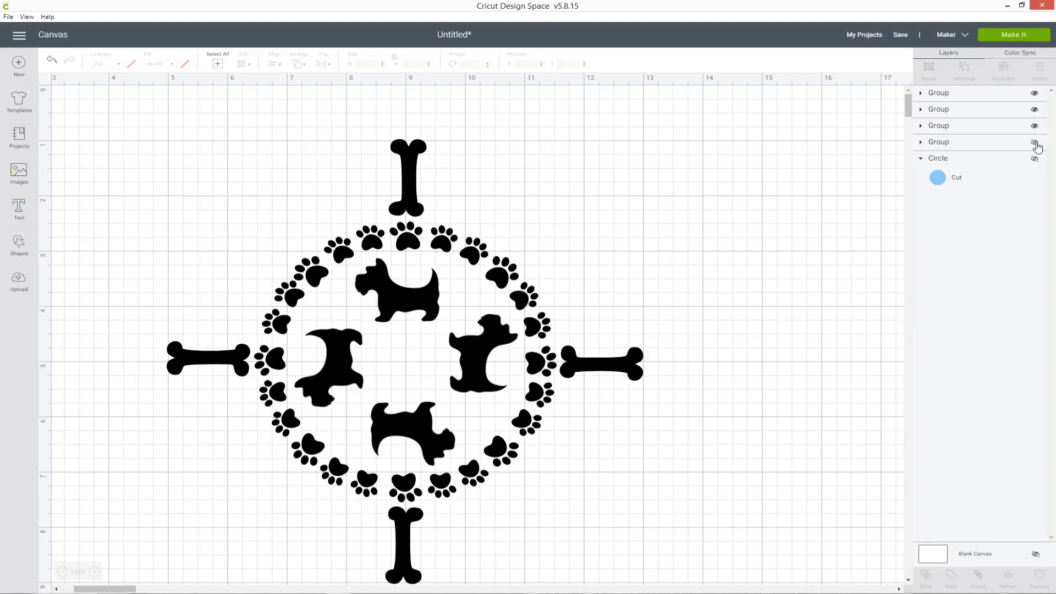
click(1035, 144)
click(702, 206)
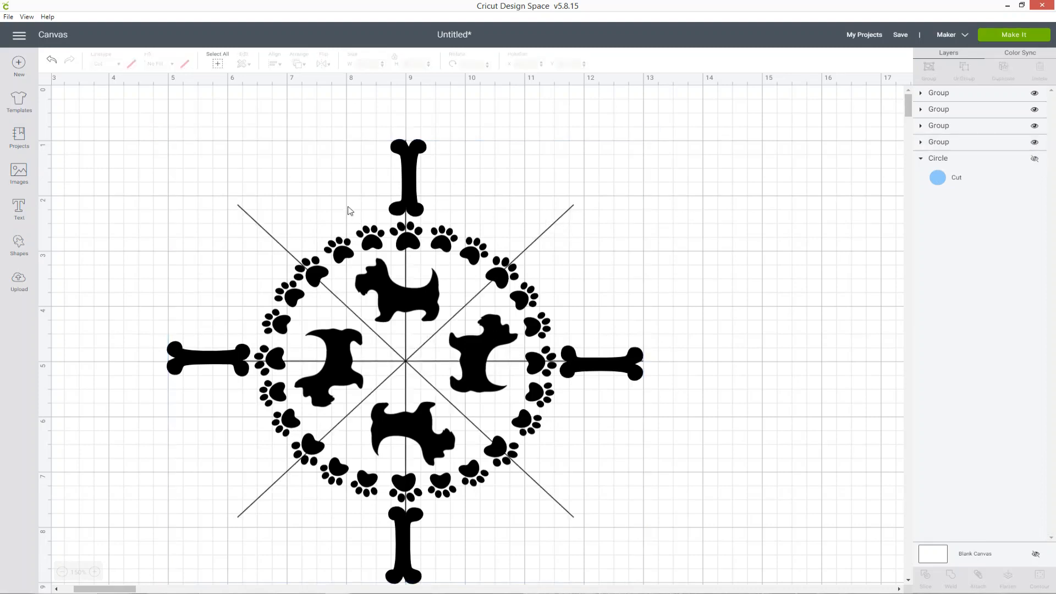
Search the image library for "flourish"
scroll(184, 203, down, 1)
click(19, 173)
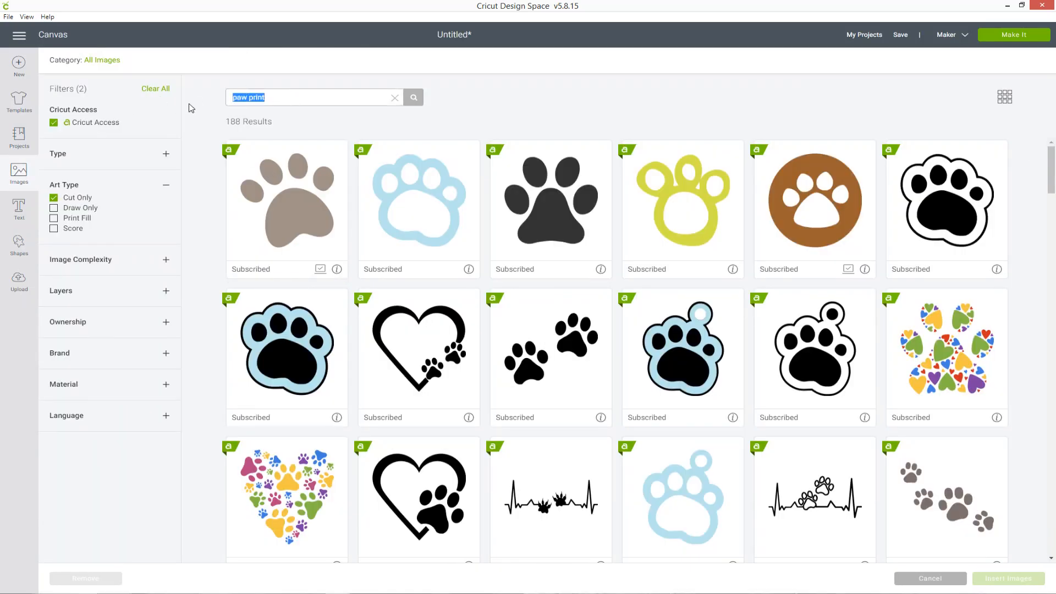
text(flourish)
key(Return)
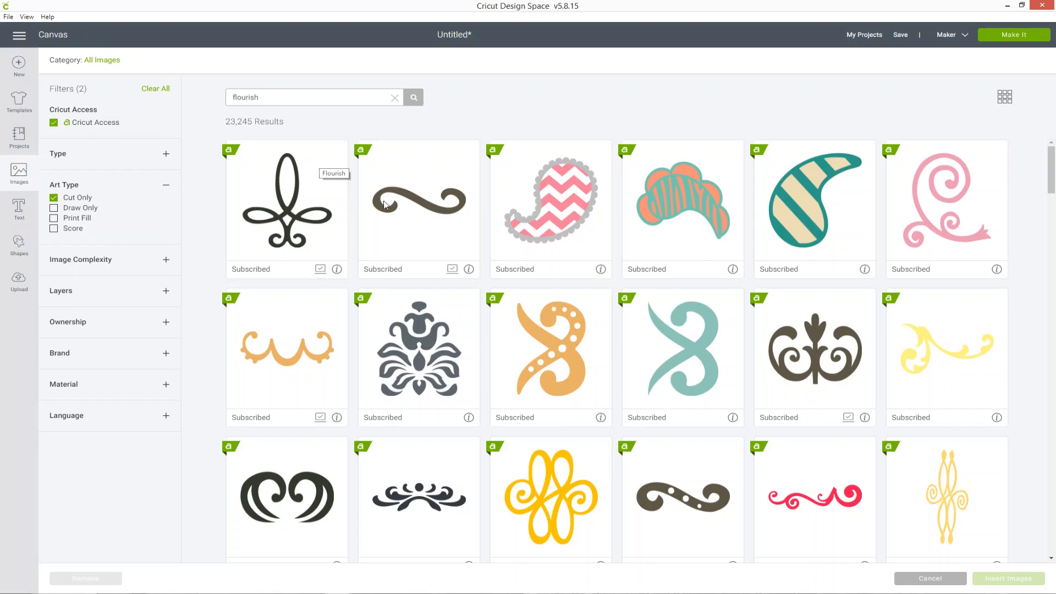
Insert the brown S-shaped, black looped, orange scalloped, teal curling and teal crown-shaped flourishes onto the canvas
click(412, 207)
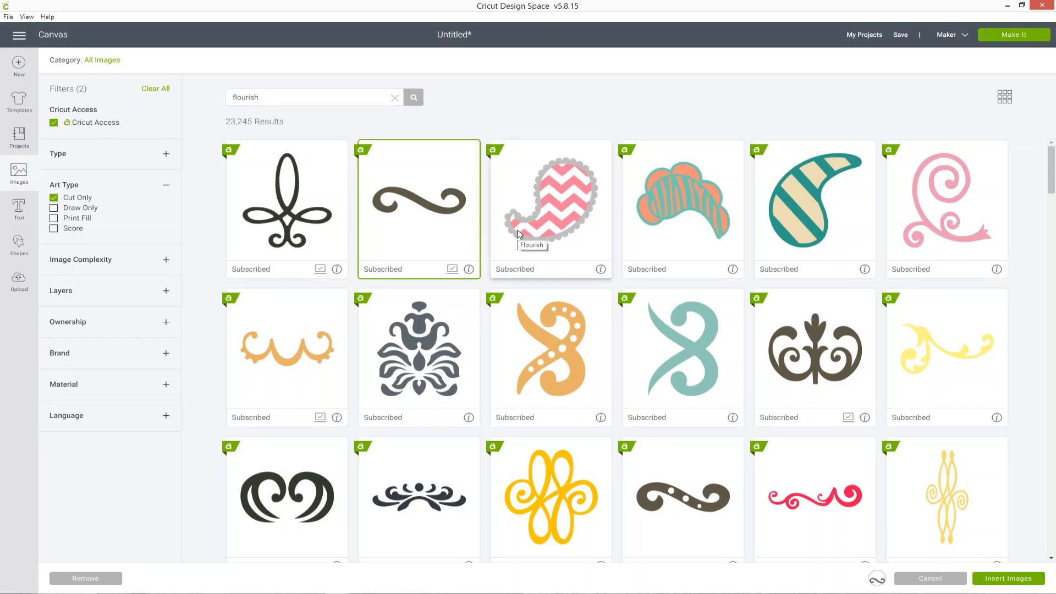
scroll(520, 235, down, 1)
scroll(520, 235, up, 1)
click(335, 231)
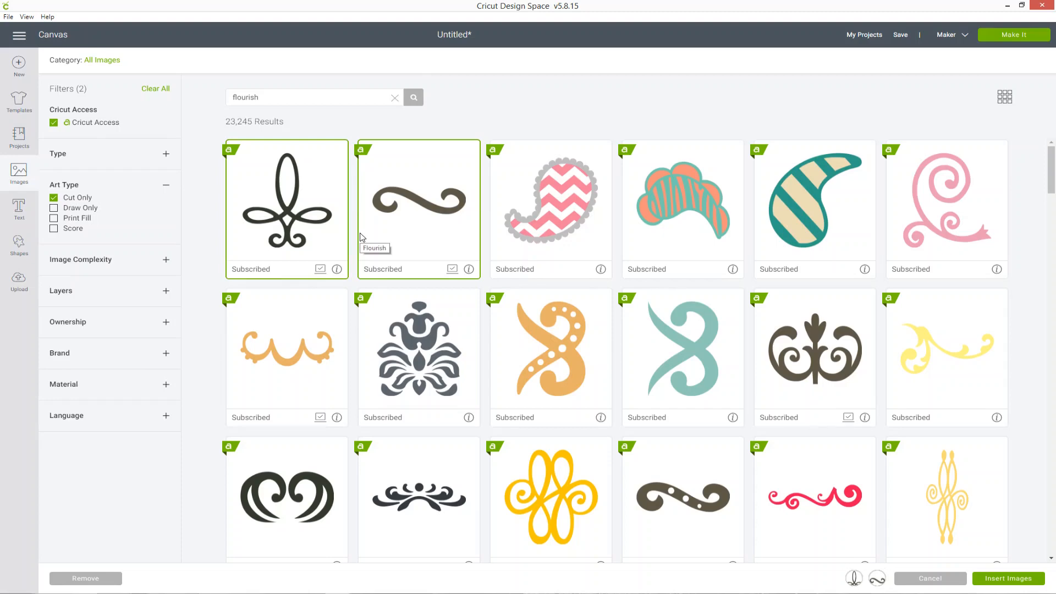
scroll(484, 277, down, 3)
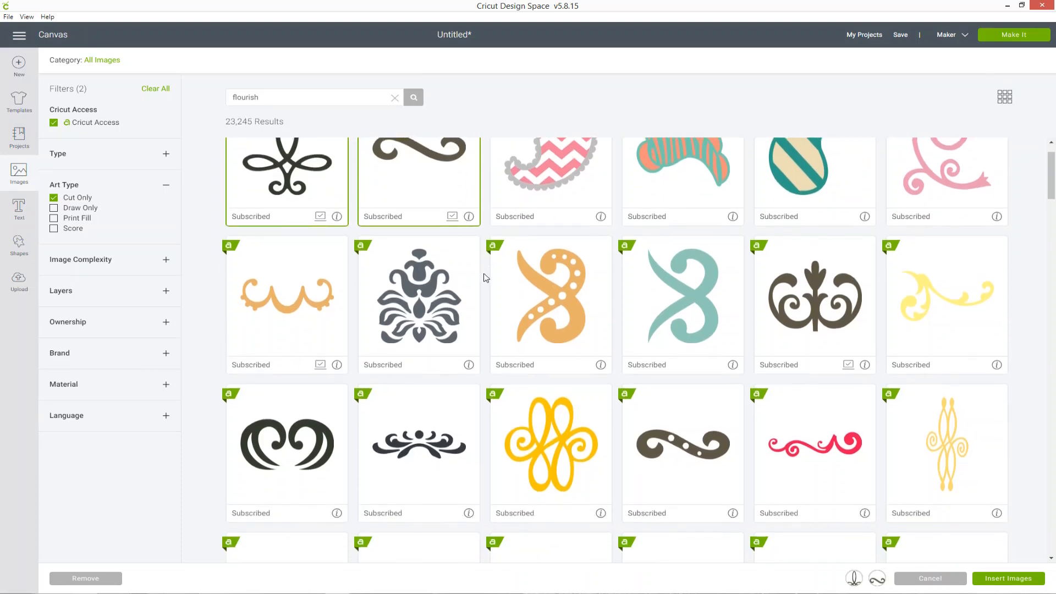
scroll(484, 276, down, 6)
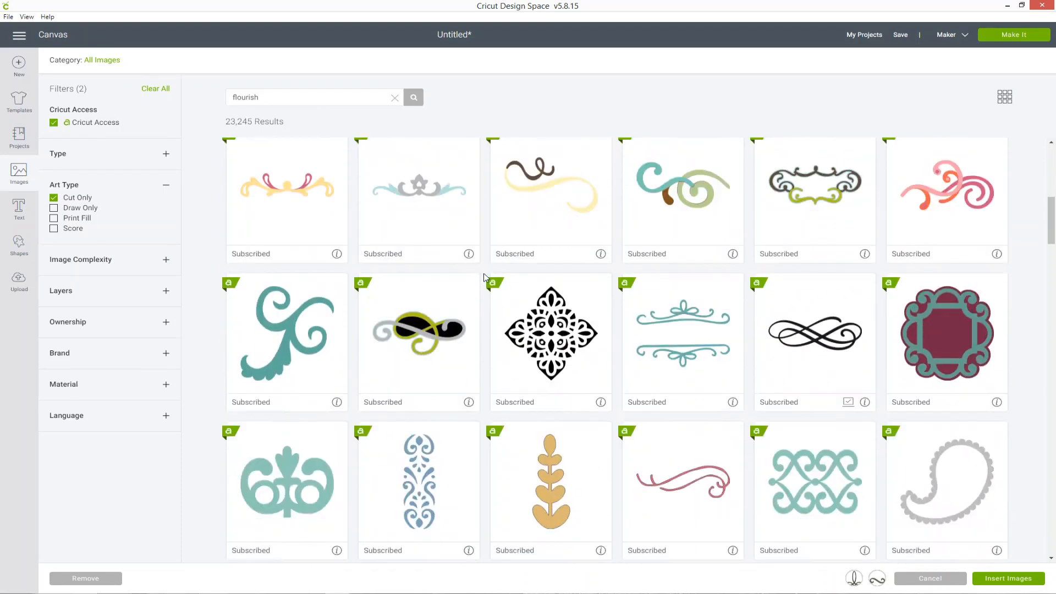
scroll(484, 276, down, 4)
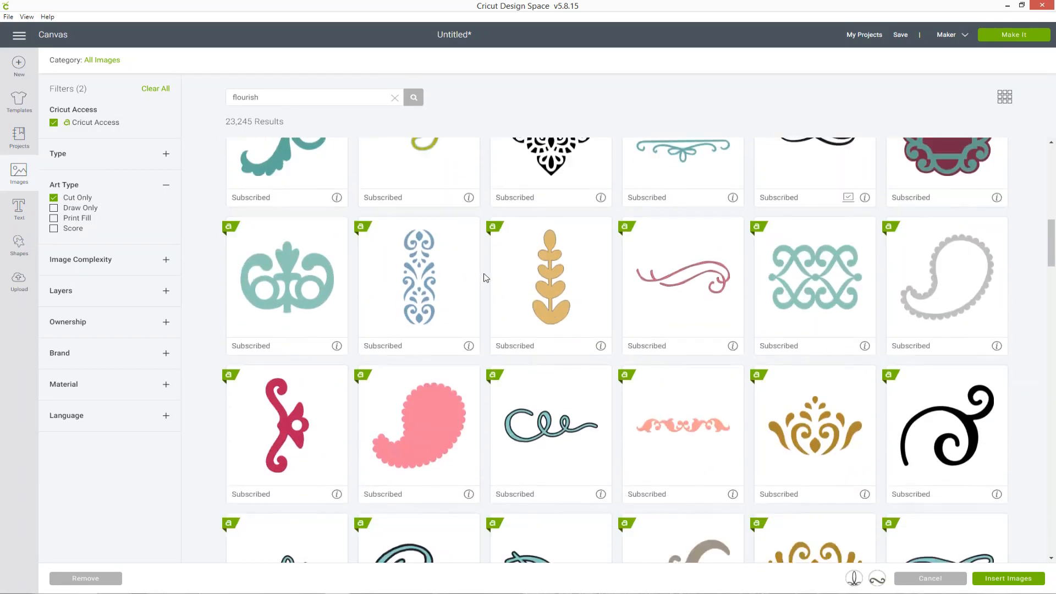
scroll(484, 276, up, 2)
click(330, 259)
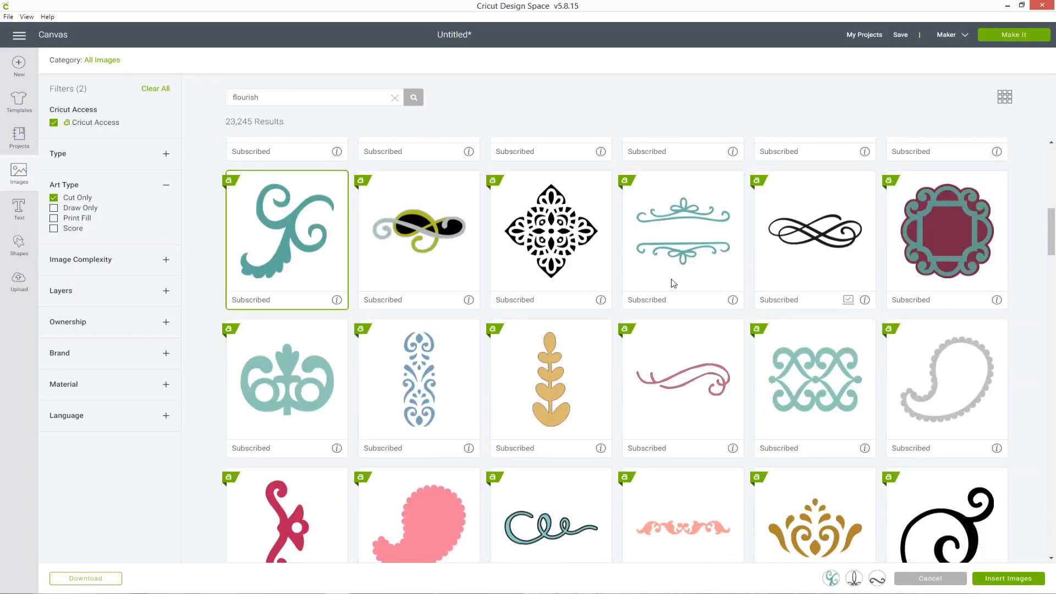
scroll(695, 291, down, 2)
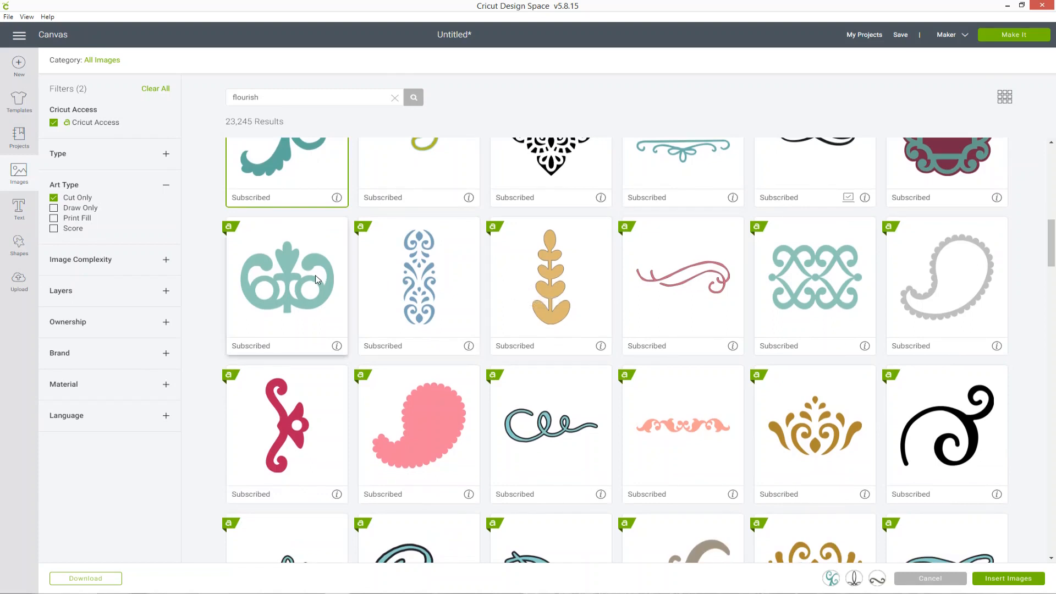
click(330, 286)
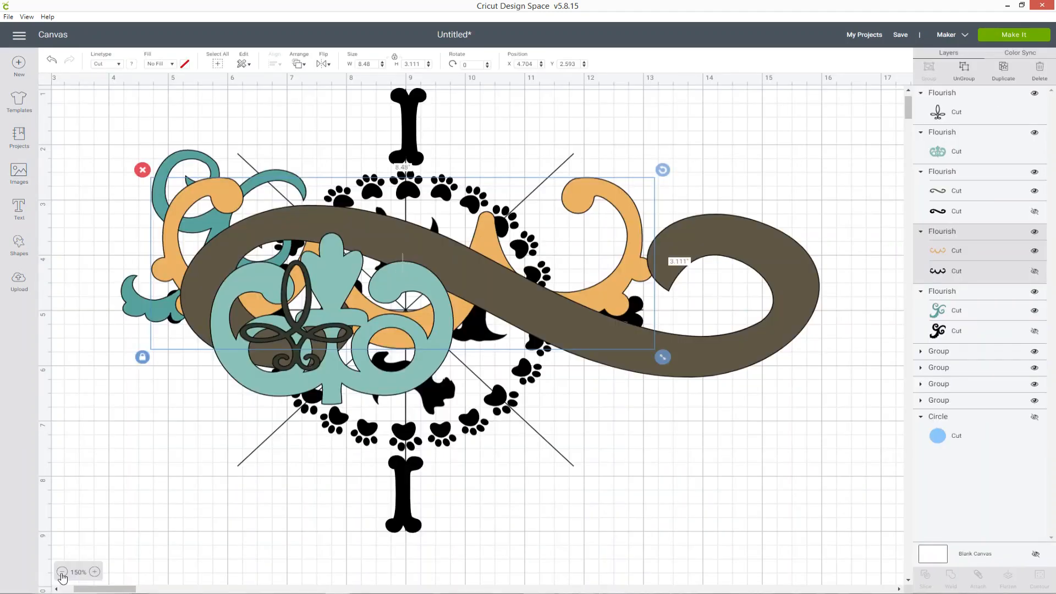
Move the brown S-shaped flourish clear of the dog pattern to its right and shrink it
click(62, 572)
click(63, 572)
click(63, 573)
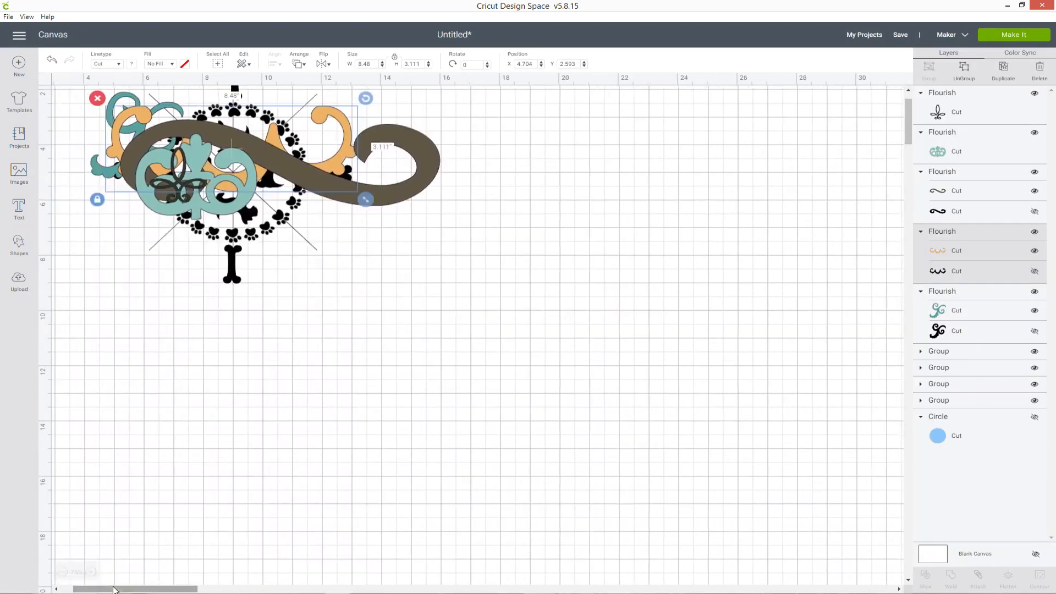
drag(114, 590, 100, 589)
scroll(361, 333, up, 2)
drag(515, 225, 882, 158)
drag(841, 212, 614, 150)
Shrink the orange scalloped flourish to about 3.04 inches wide and place it directly beneath the S-shaped flourish
drag(428, 201, 705, 271)
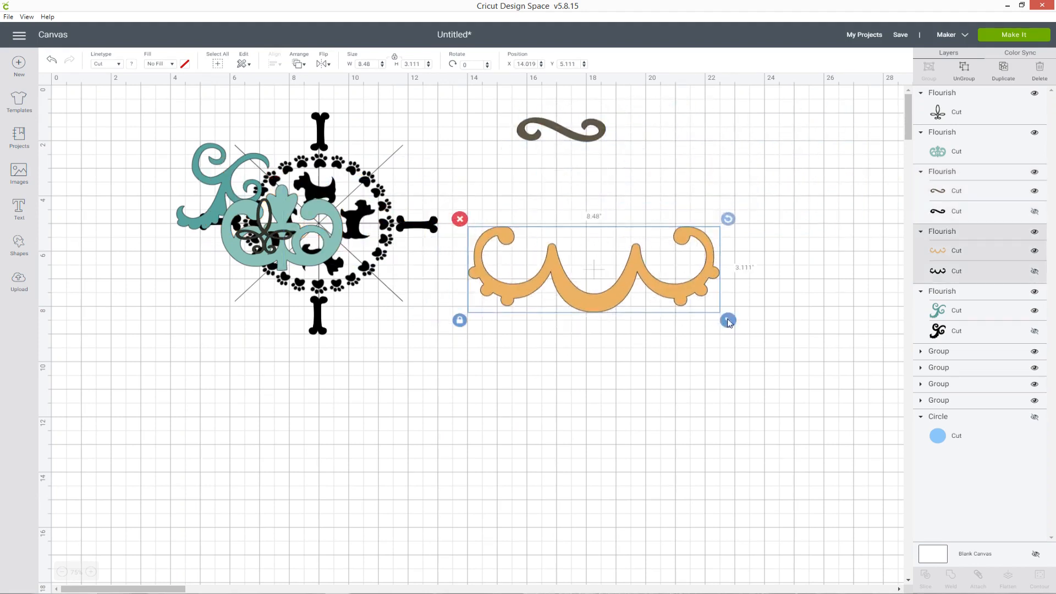
drag(728, 321, 567, 269)
drag(513, 243, 561, 163)
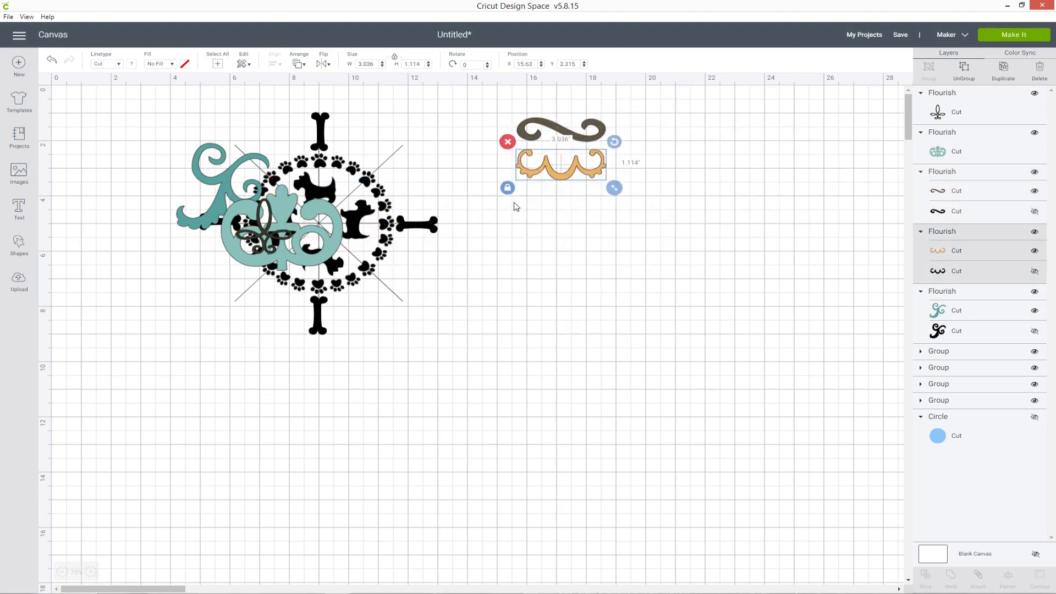
Shrink the teal crown-shaped flourish and arrange it with the teal curling and black looped flourishes below the orange one
drag(341, 248, 639, 265)
drag(651, 308, 587, 261)
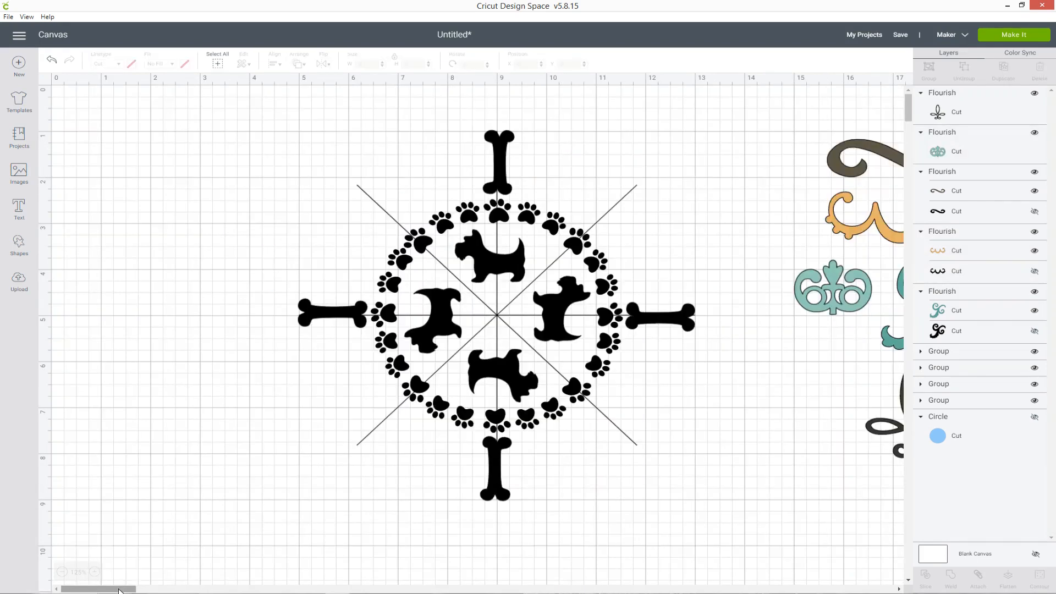
scroll(346, 454, right, 3)
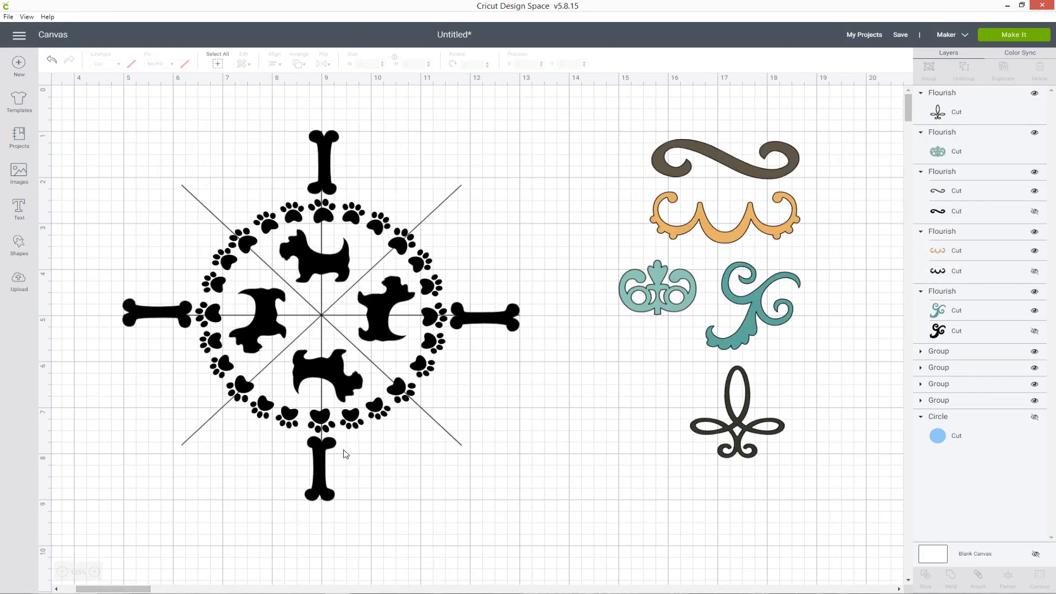
Save the project as "Dog Mandala" with public sharing turned off
click(904, 37)
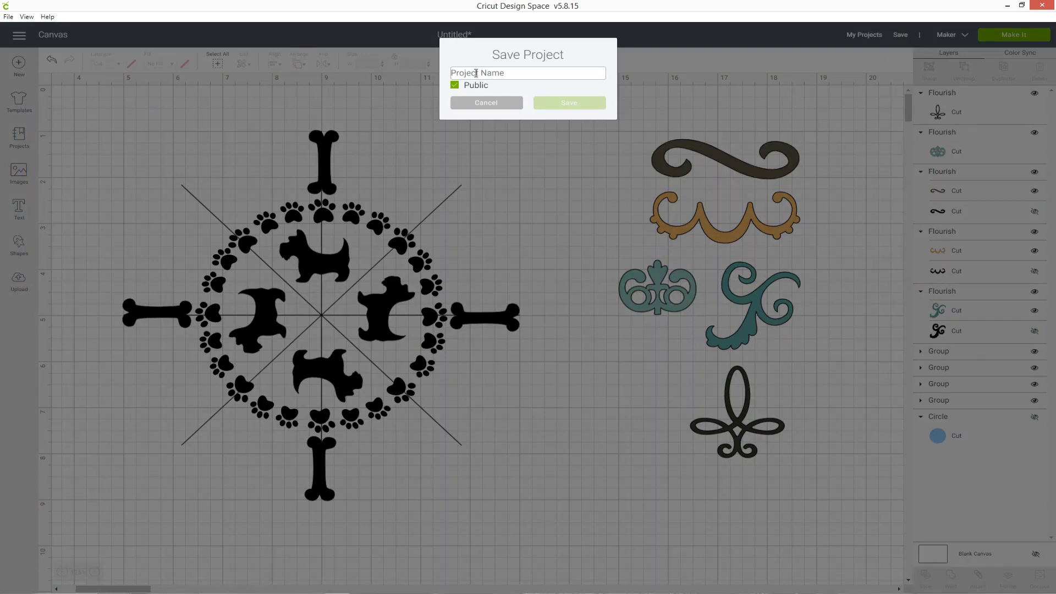
text(Dog Mandala)
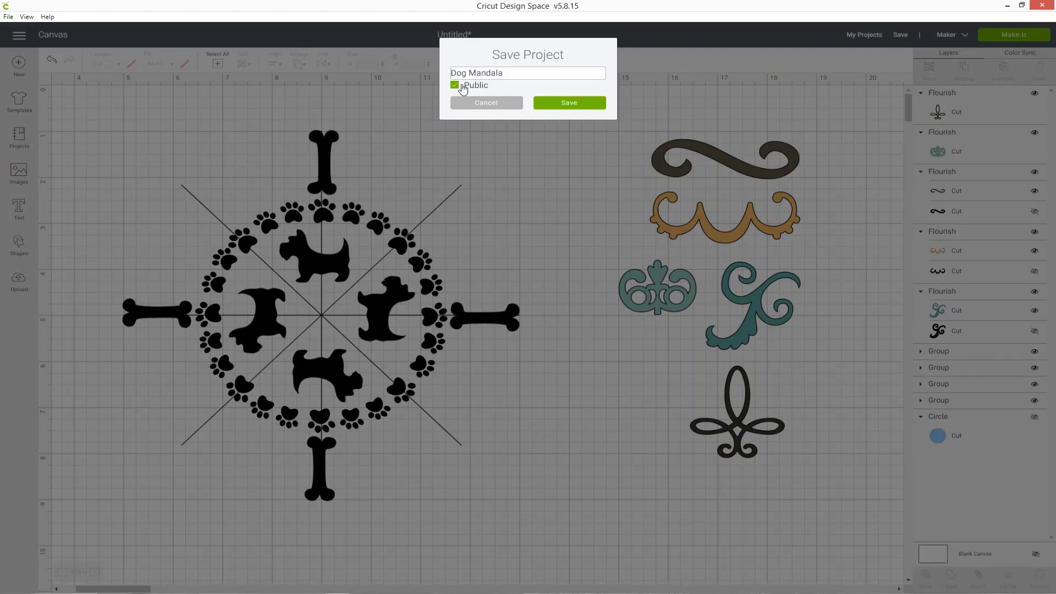
click(456, 86)
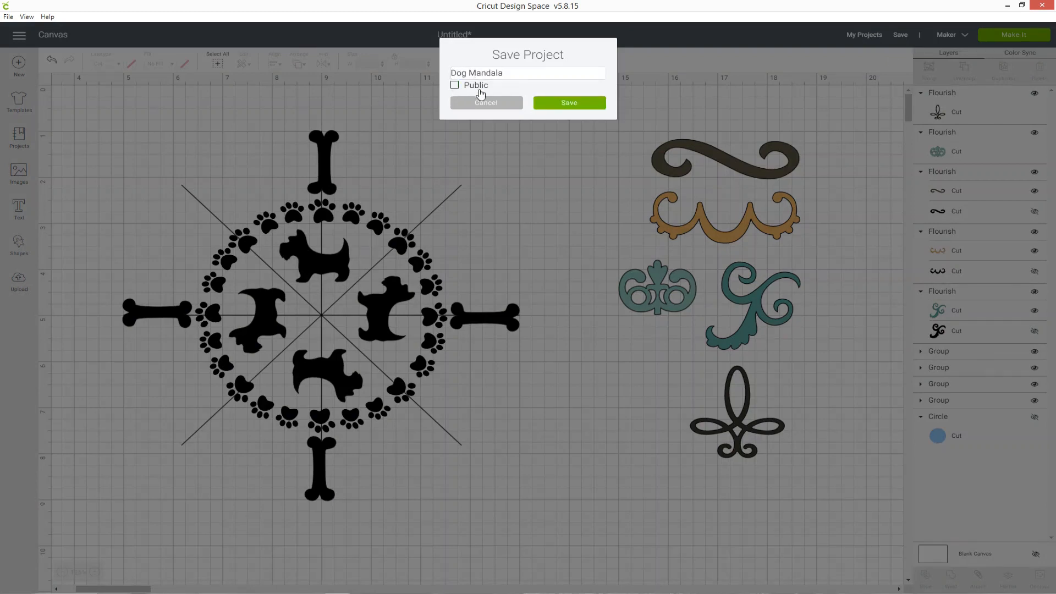
click(588, 103)
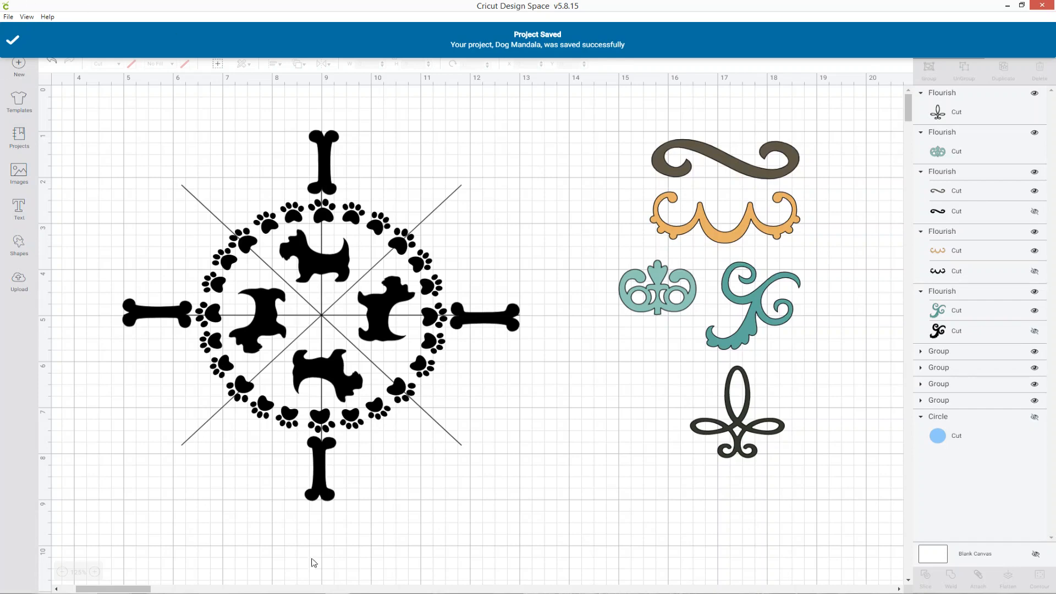
Recolor the dark looped flourish to the dogs' black and shrink it to about 1.05 by 1.1 inches beside the dog pattern
drag(131, 590, 123, 590)
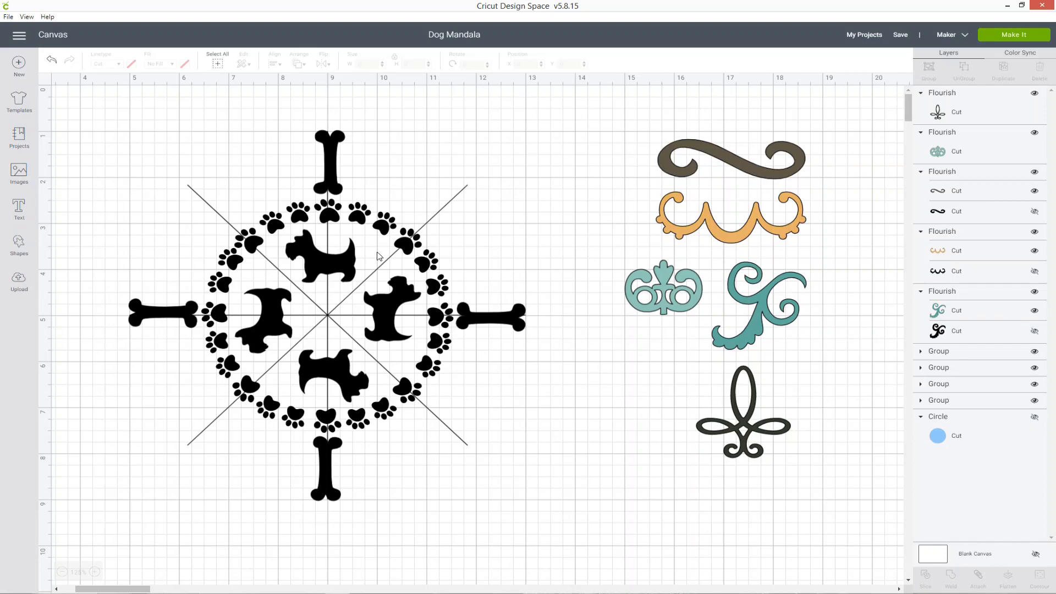
drag(746, 428, 515, 216)
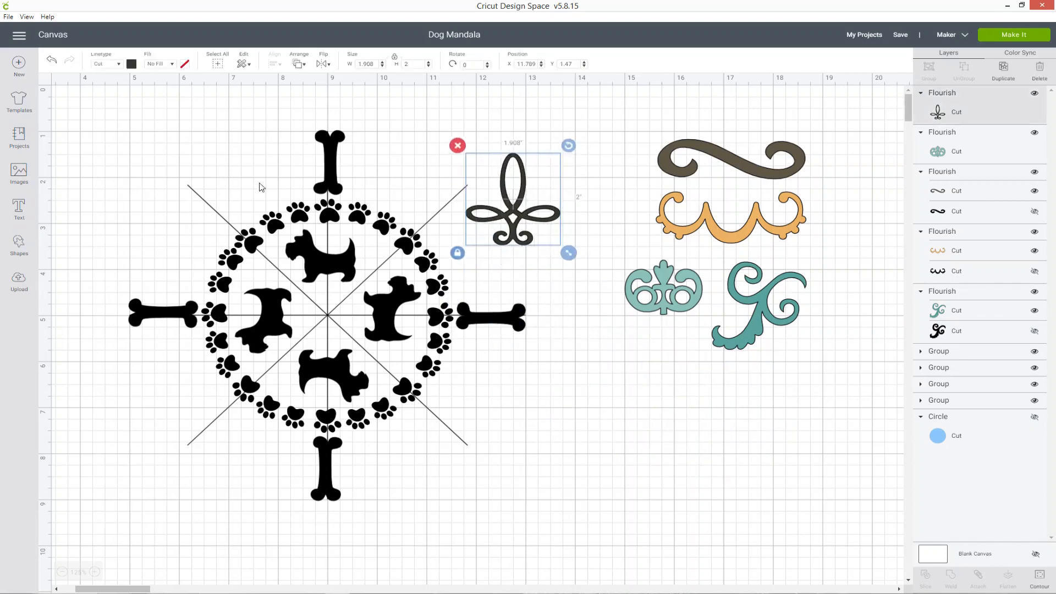
click(132, 64)
click(171, 100)
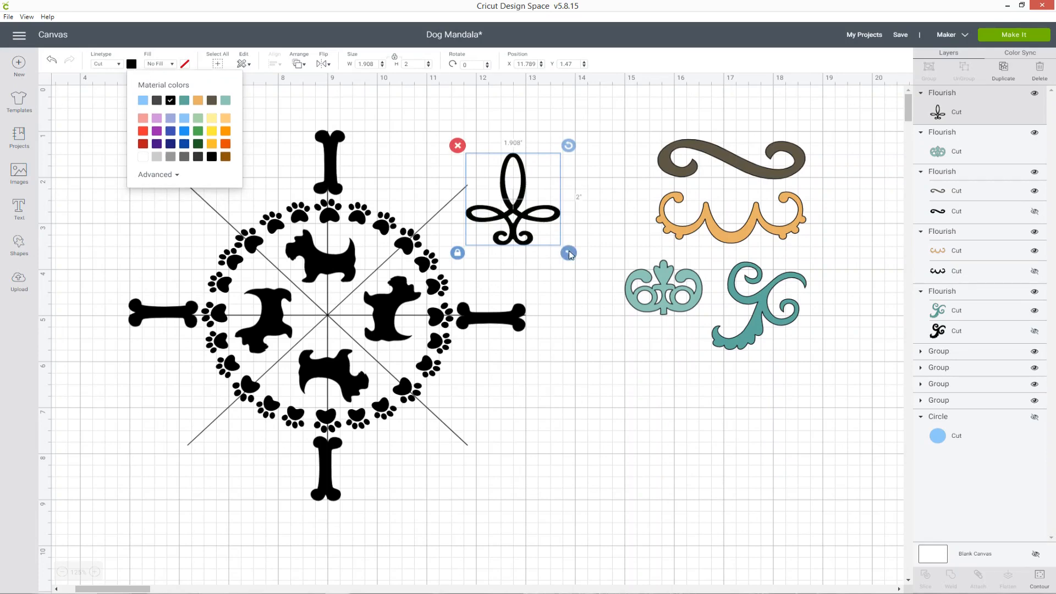
drag(568, 253, 526, 211)
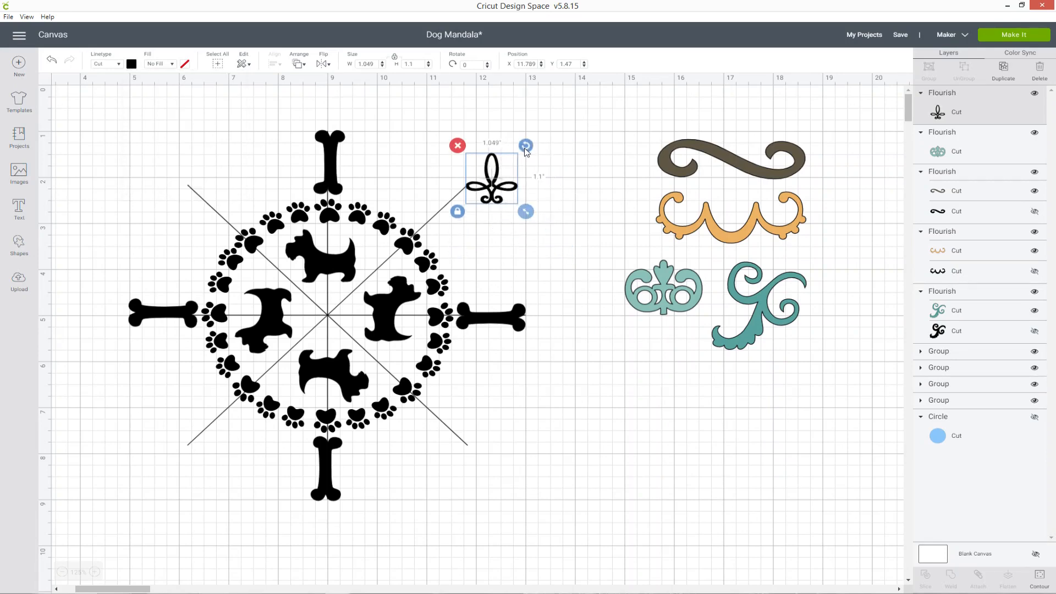
Rotate the looped flourish to about 214.92 degrees and place it on the upper-right diagonal between the top and right dogs
drag(527, 153, 393, 197)
drag(505, 185, 407, 290)
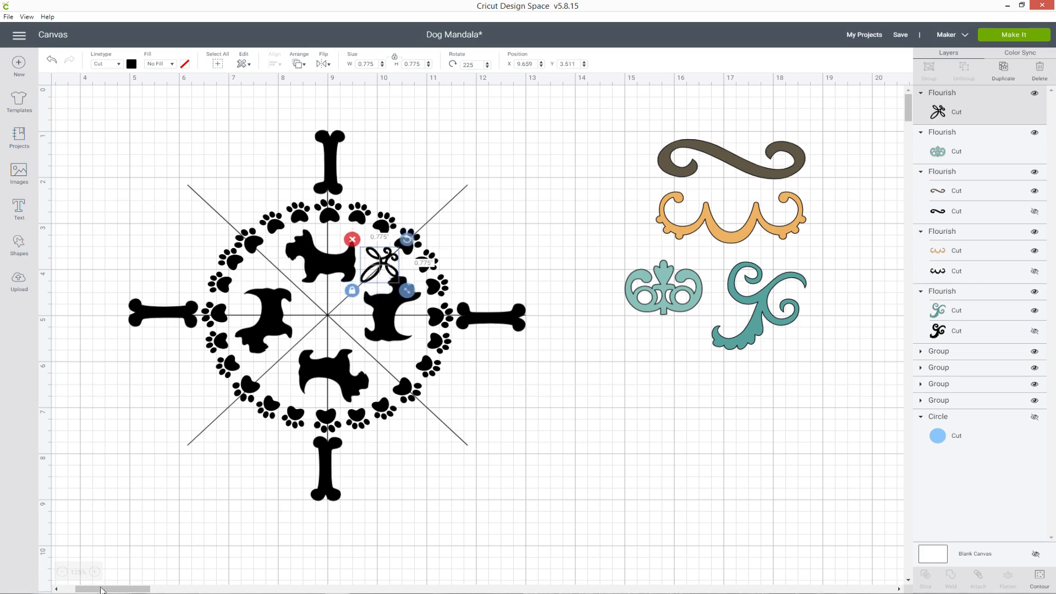
click(94, 572)
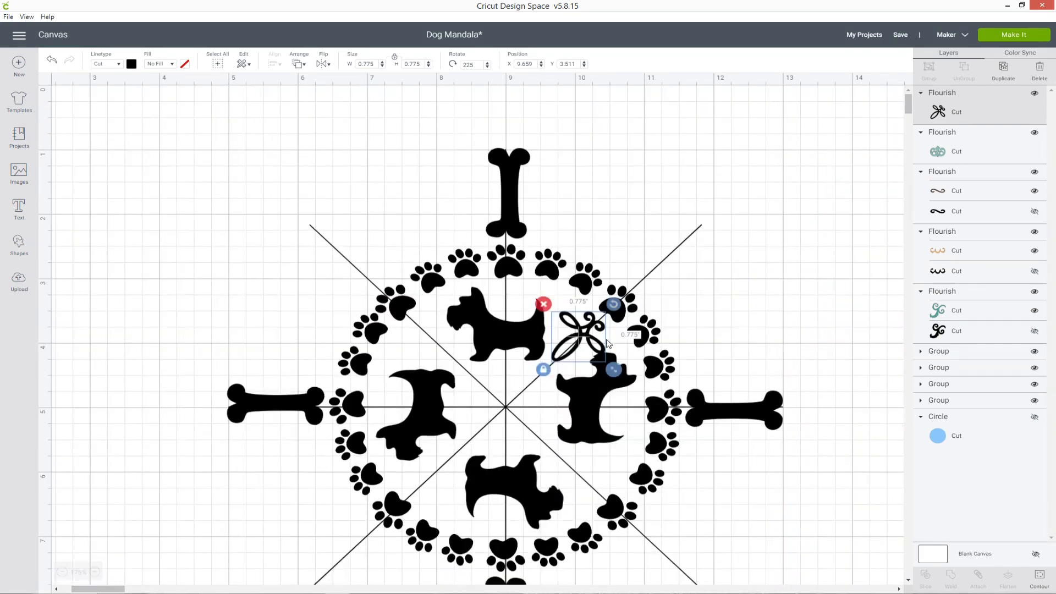
drag(600, 348, 600, 352)
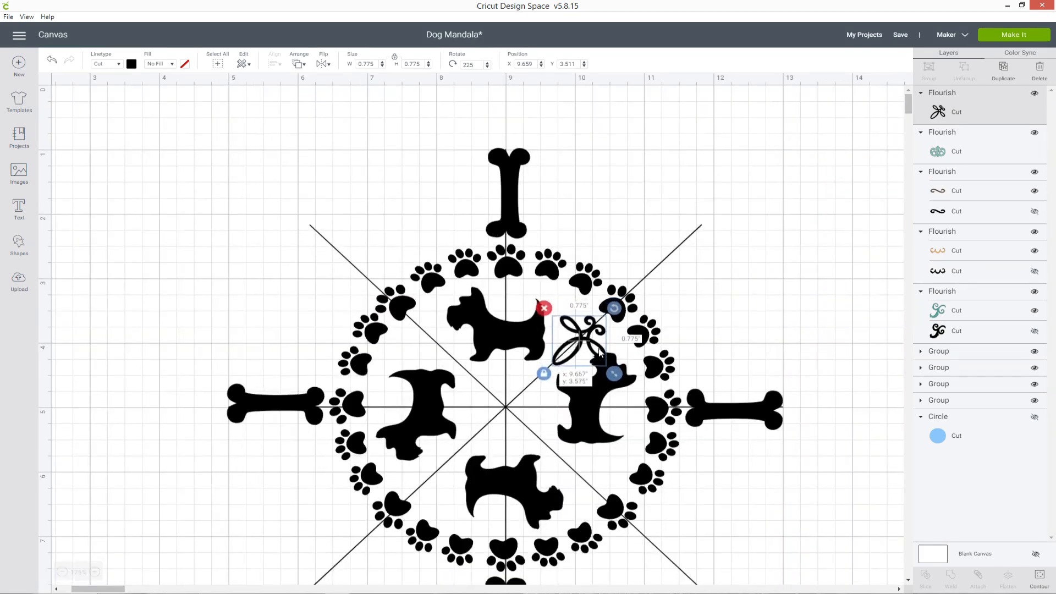
drag(615, 307, 606, 302)
drag(570, 352, 578, 356)
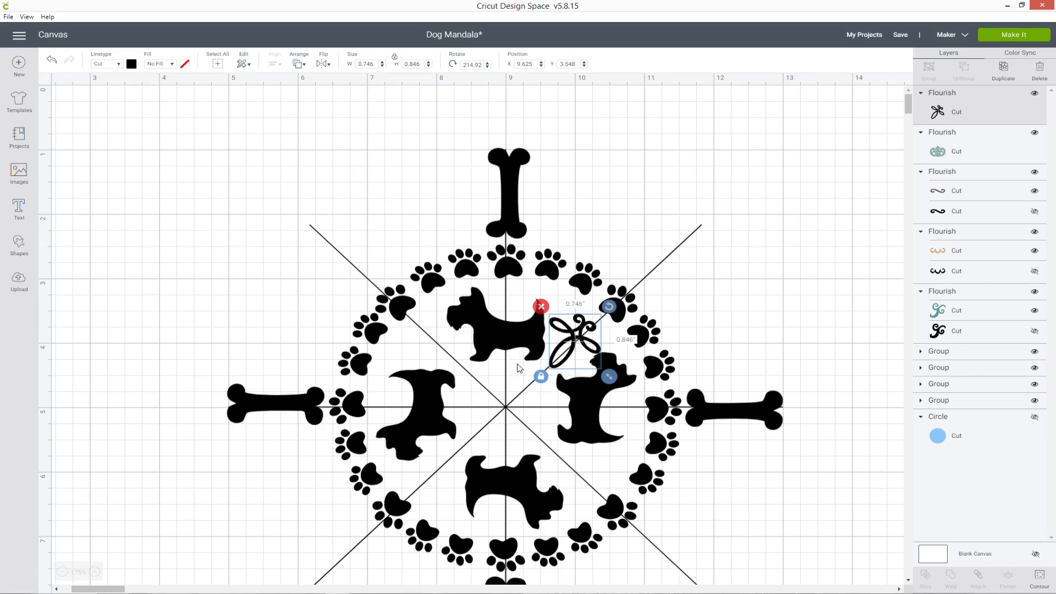
drag(578, 343, 580, 336)
click(769, 271)
Duplicate the looped flourish, rotate the copy to 124.92 degrees, and place it on the upper-left diagonal between the top and left dogs
scroll(773, 271, down, 3)
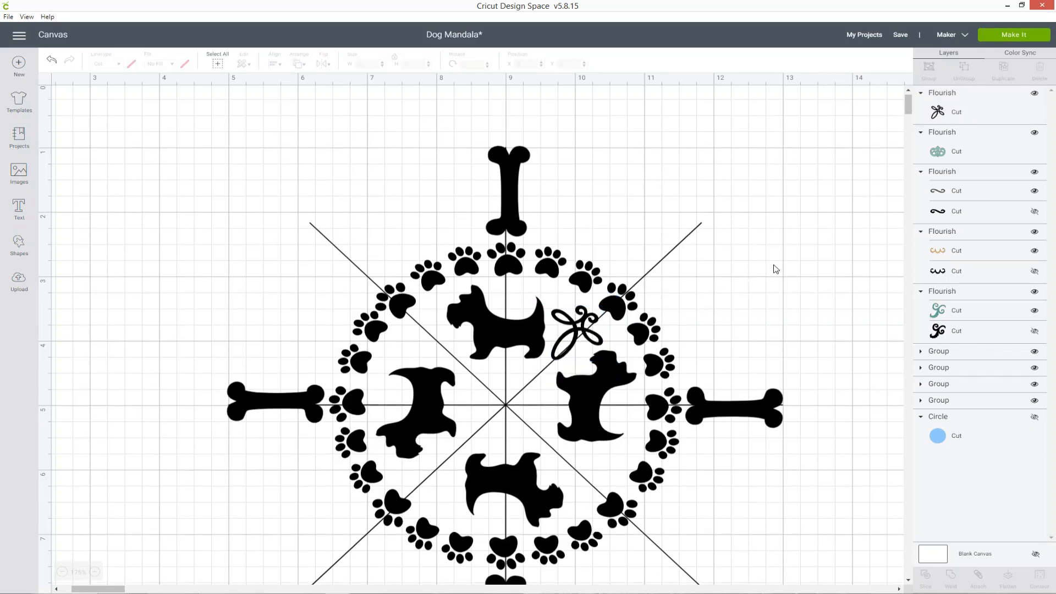
right_click(971, 114)
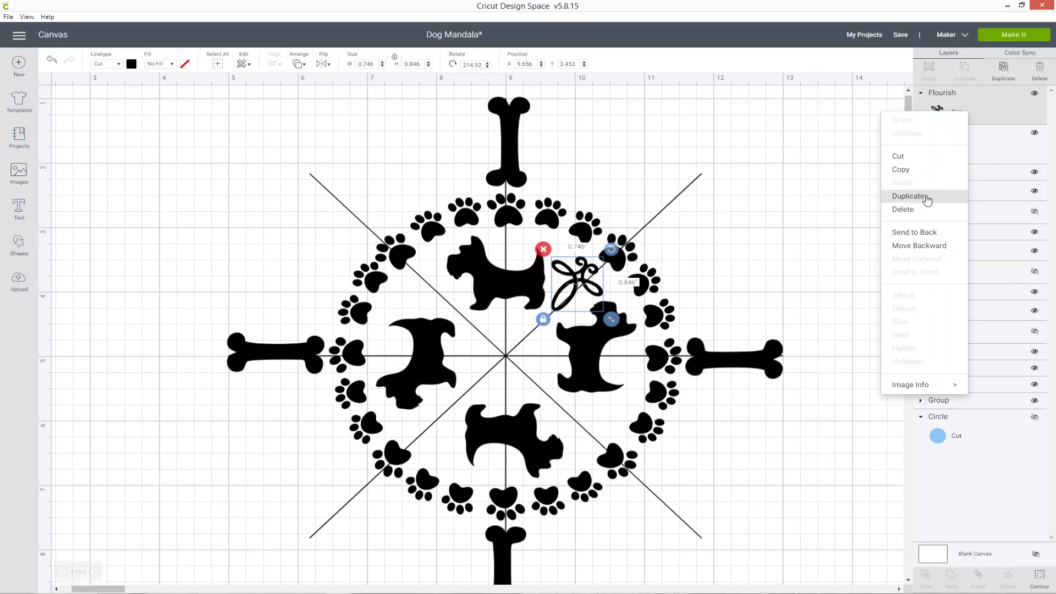
click(928, 196)
drag(635, 311, 598, 144)
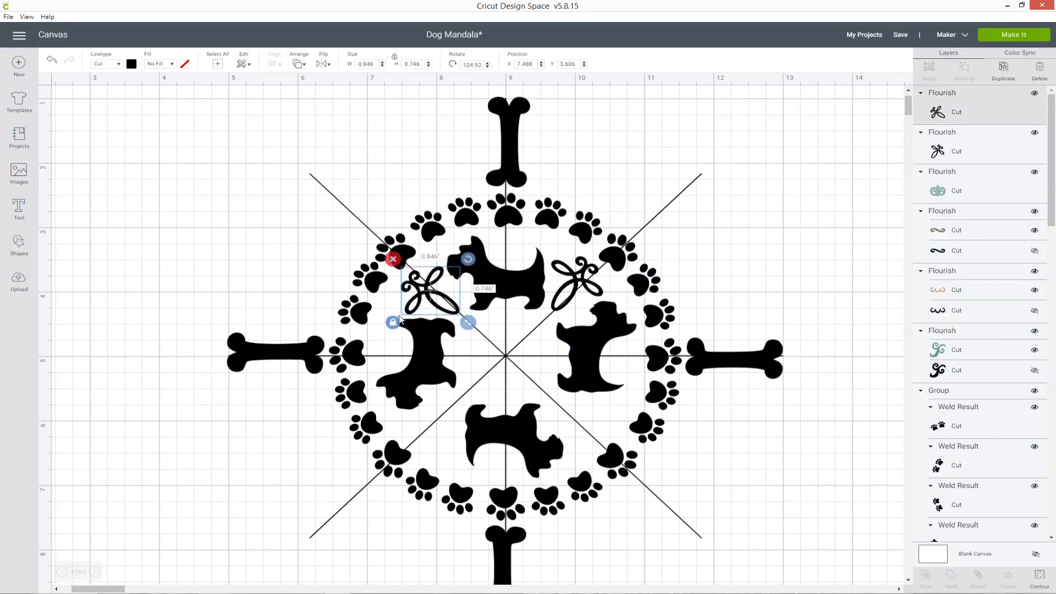
Duplicate the upper-left looped flourish, rotate the copy to 34.92 degrees, and place it on the lower-left diagonal
right_click(974, 95)
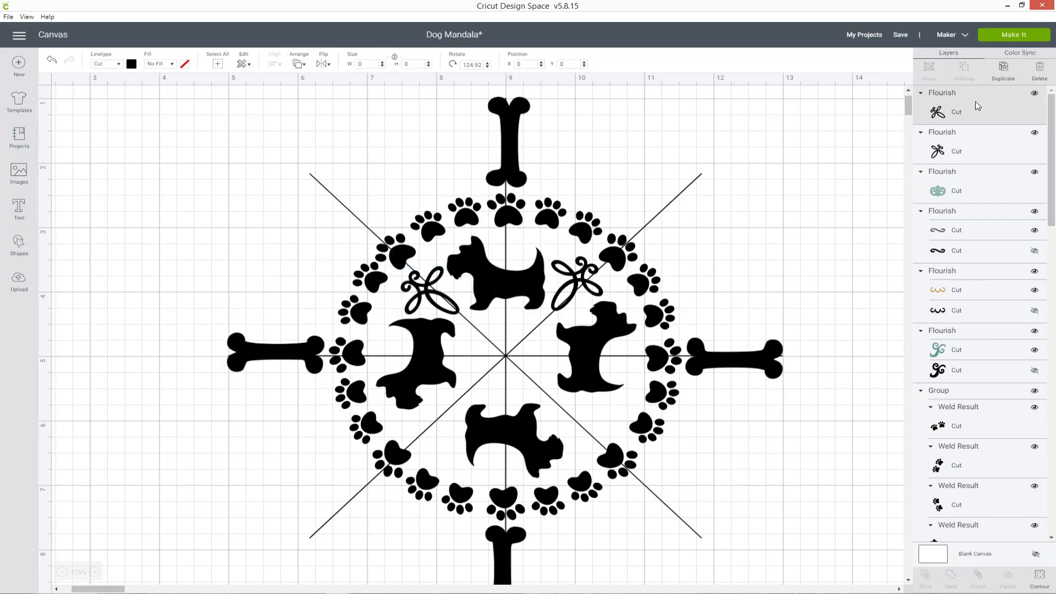
click(952, 196)
drag(484, 325, 200, 230)
drag(203, 192, 141, 214)
drag(191, 248, 444, 434)
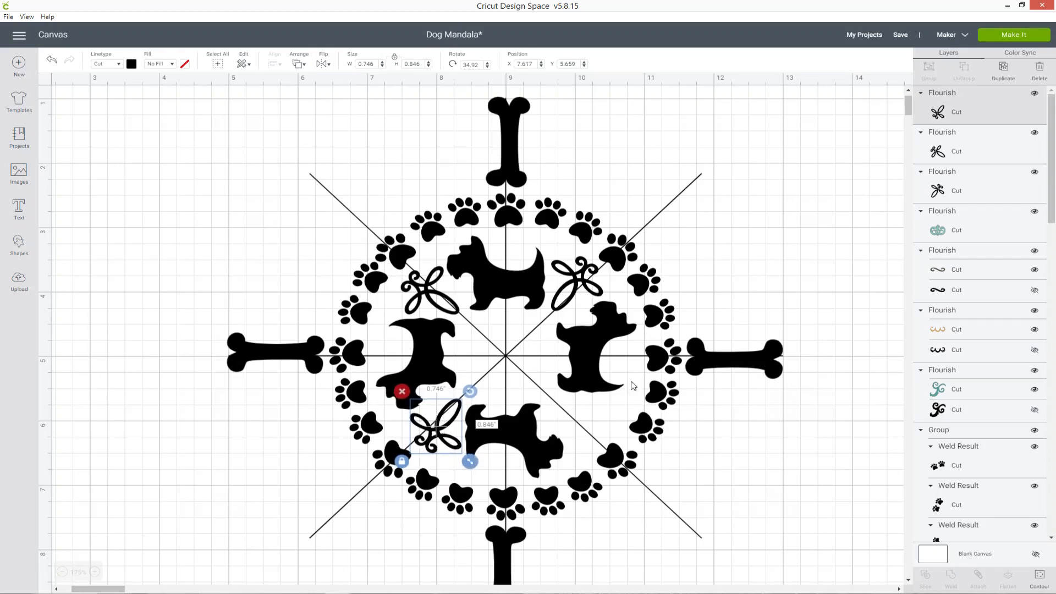
Duplicate the lower-left looped flourish and place the rotated copy on the lower-right diagonal between the right and bottom dogs
right_click(972, 108)
click(937, 192)
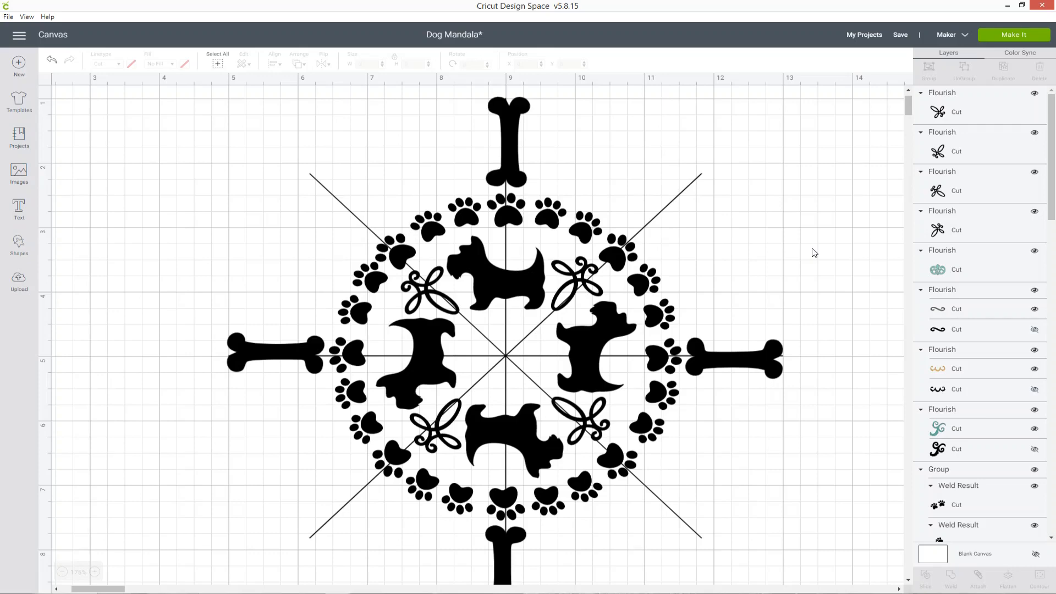
Group the four looped flourishes between the dogs and collapse their group in the layer list
click(63, 572)
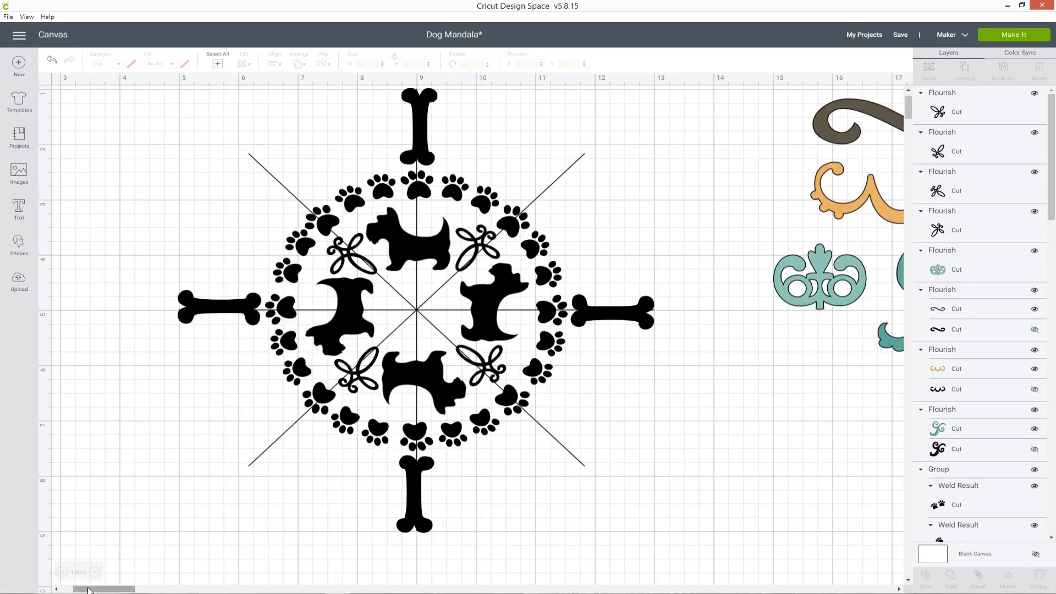
click(989, 120)
ctrl+click(1029, 158)
ctrl+click(968, 198)
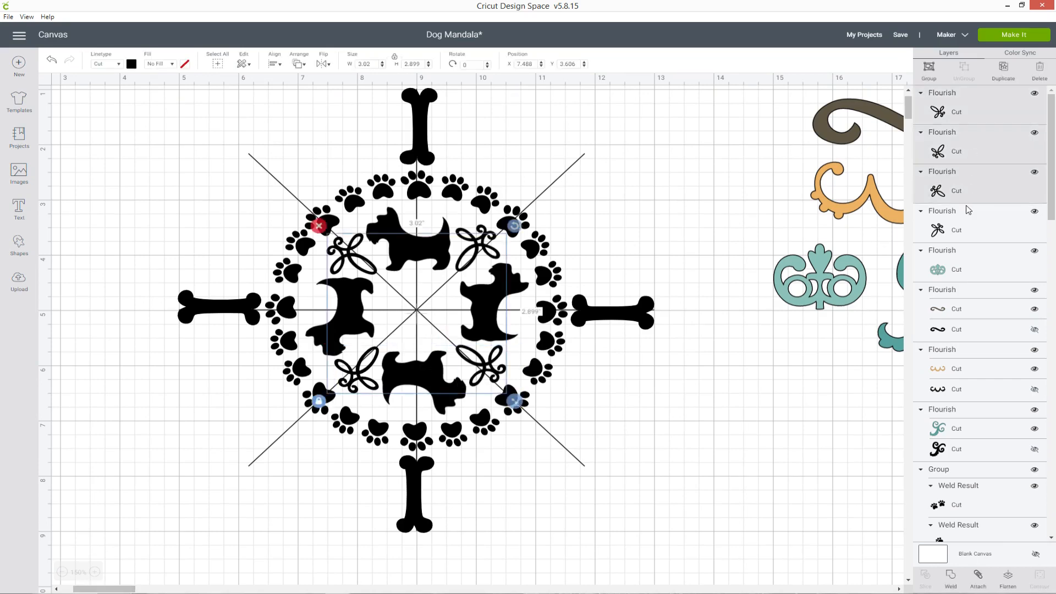
ctrl+click(972, 221)
click(930, 71)
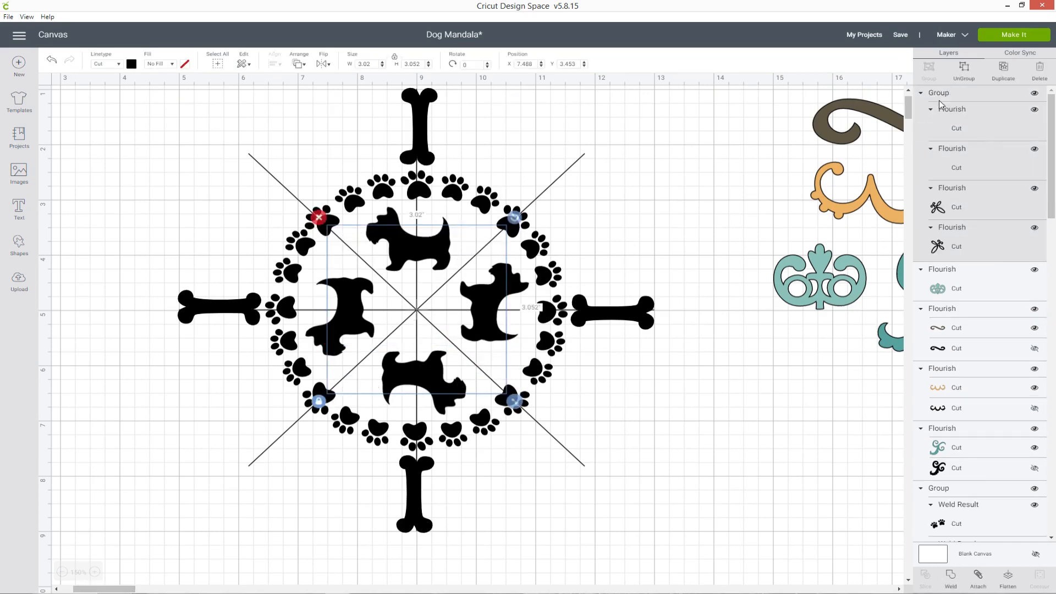
click(921, 92)
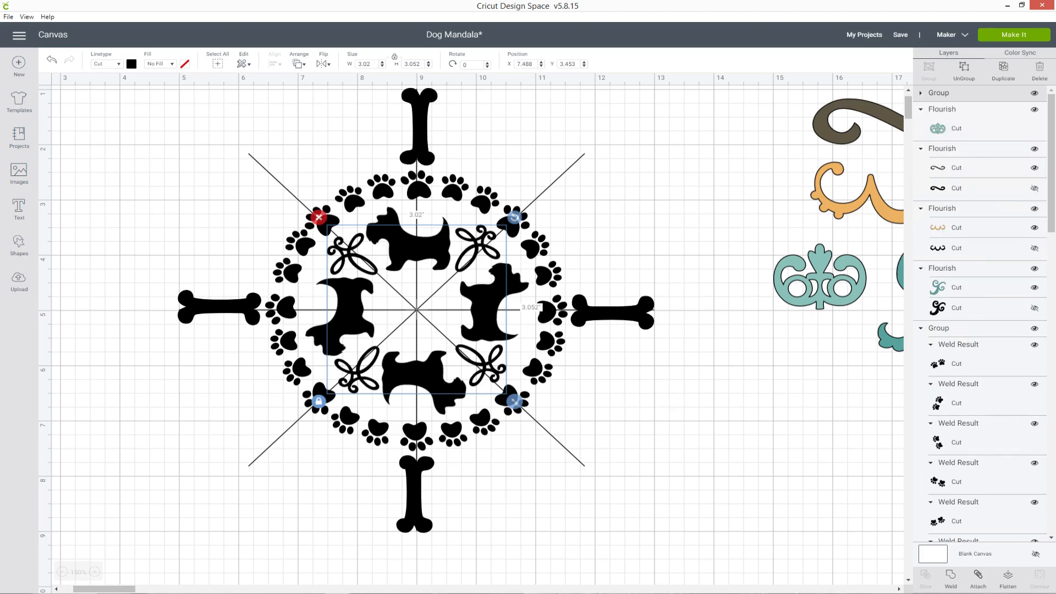
Move the orange scalloped flourish beside the mandala and delete its hidden black backing layer
drag(129, 588, 137, 588)
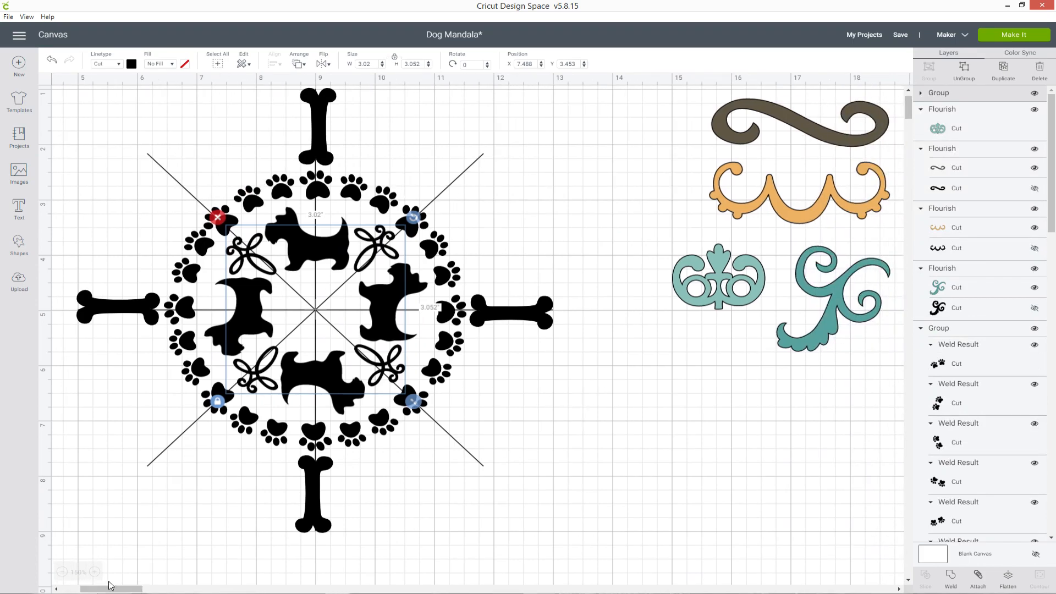
drag(785, 214, 571, 224)
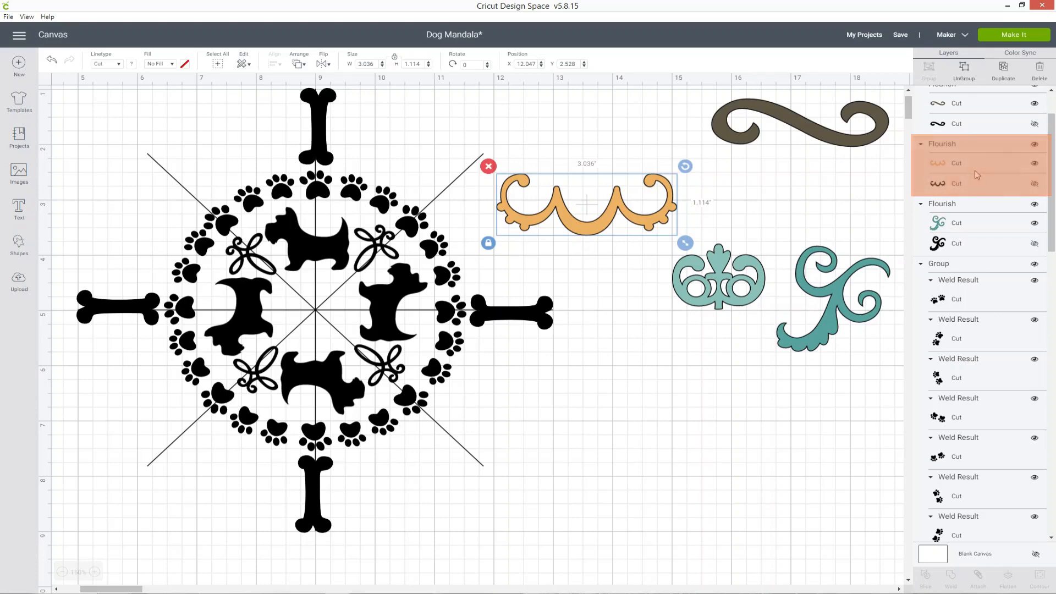
click(1037, 186)
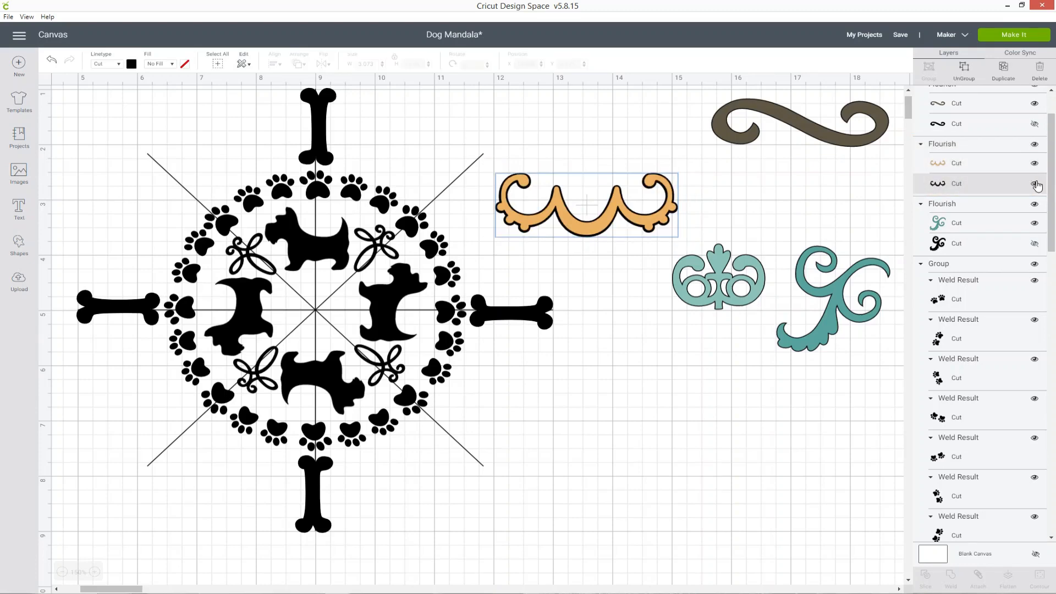
click(1036, 184)
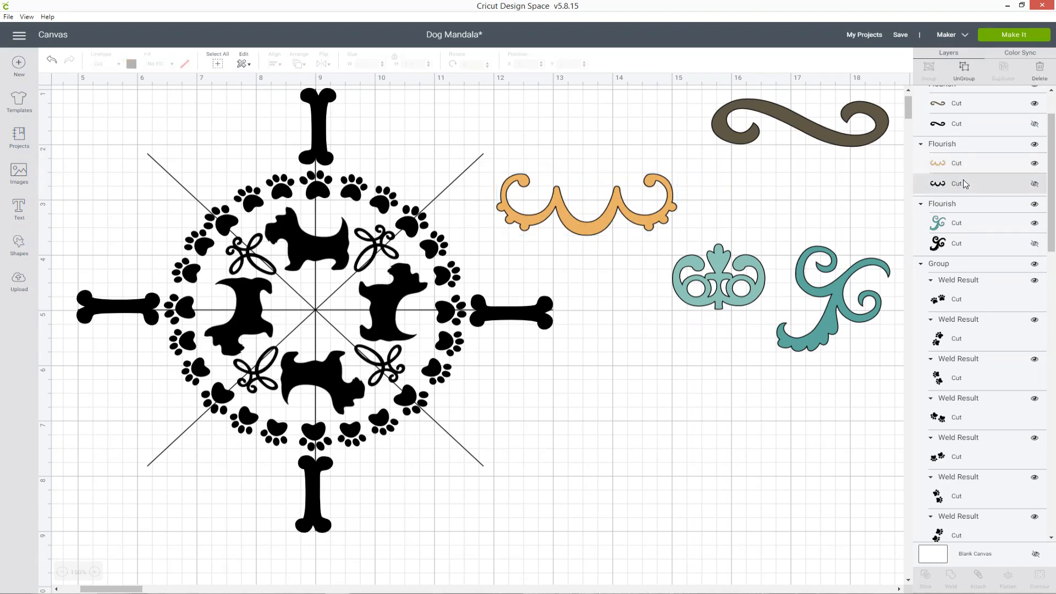
right_click(964, 183)
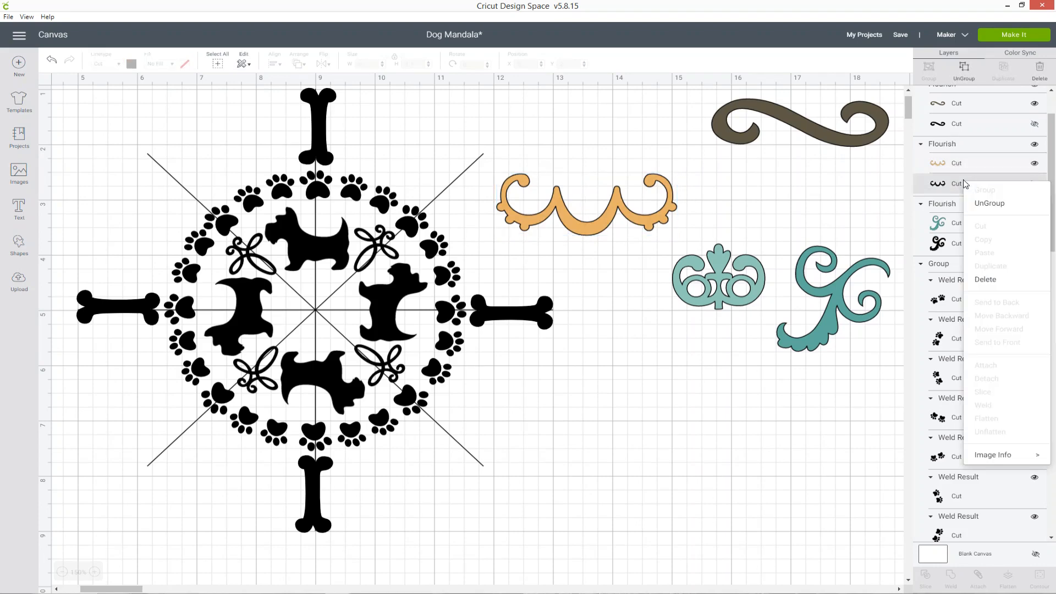
click(990, 270)
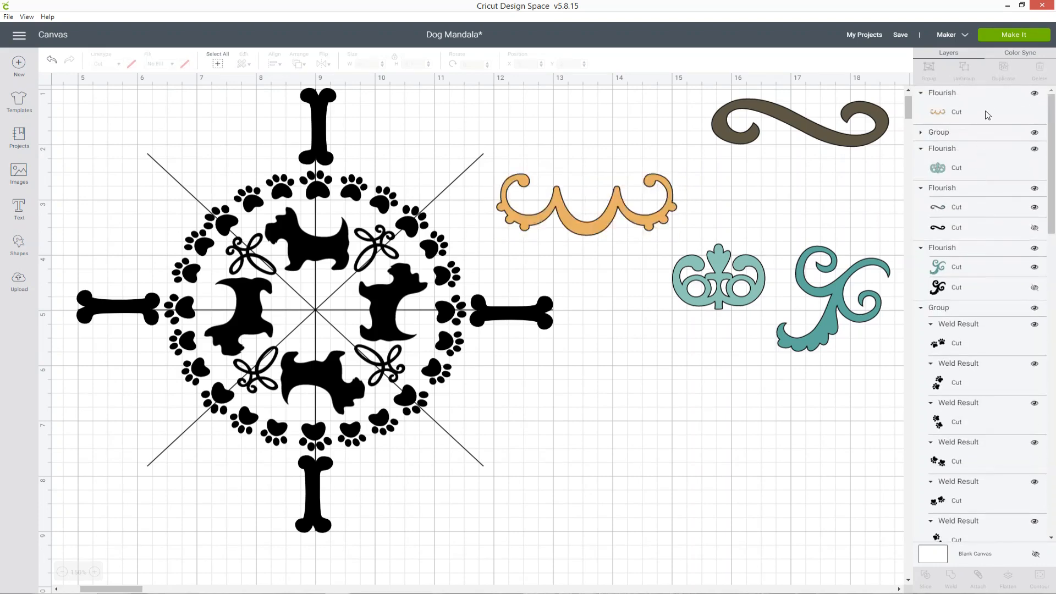
Recolor the orange scalloped flourish black, rotate it, and place it outside the paw ring on the upper-right diagonal
click(133, 63)
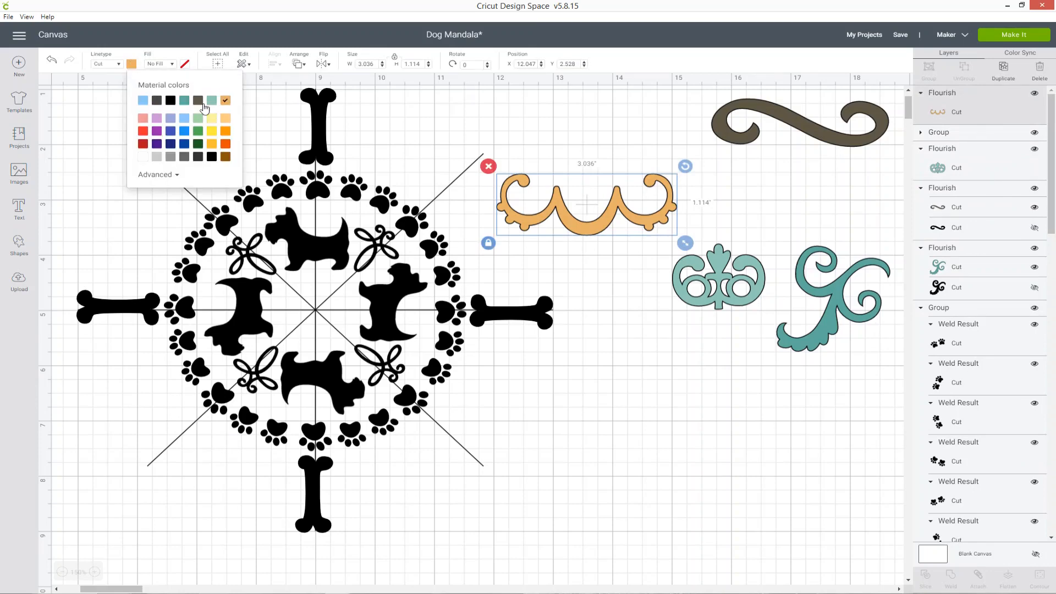
click(170, 100)
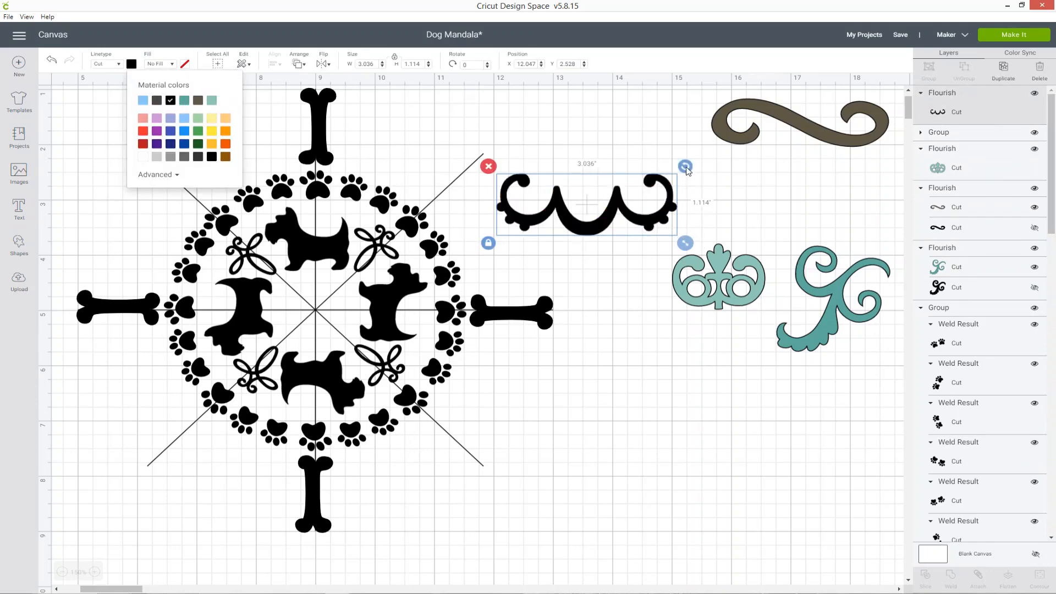
drag(685, 166, 488, 154)
drag(592, 188, 446, 179)
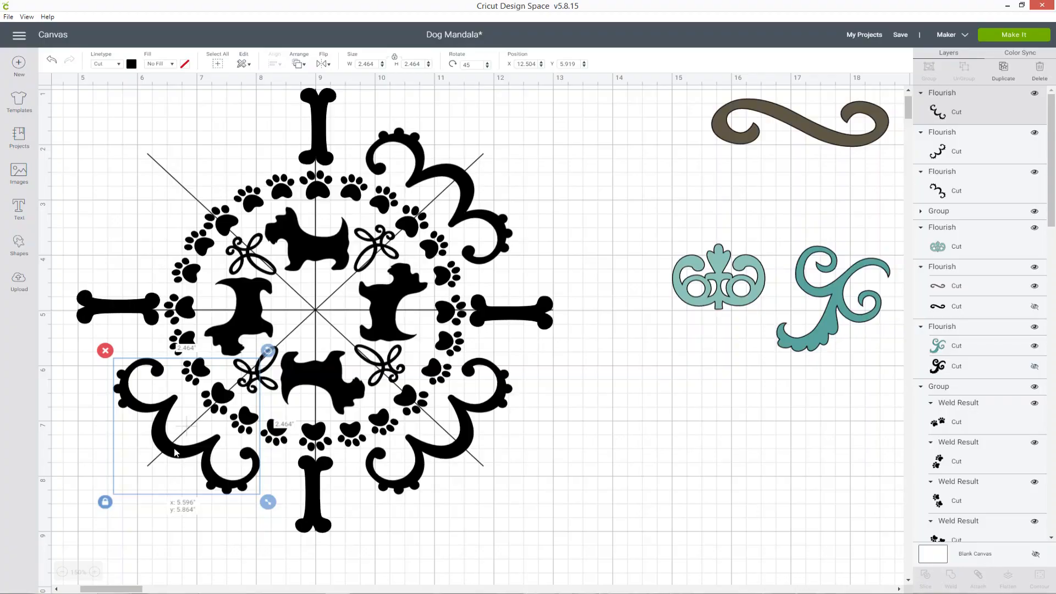
Adjust the lower-left scalloped flourish on its diagonal, duplicate it, and place the copy, rotated to 135 degrees, on the upper-left diagonal
drag(174, 450, 176, 449)
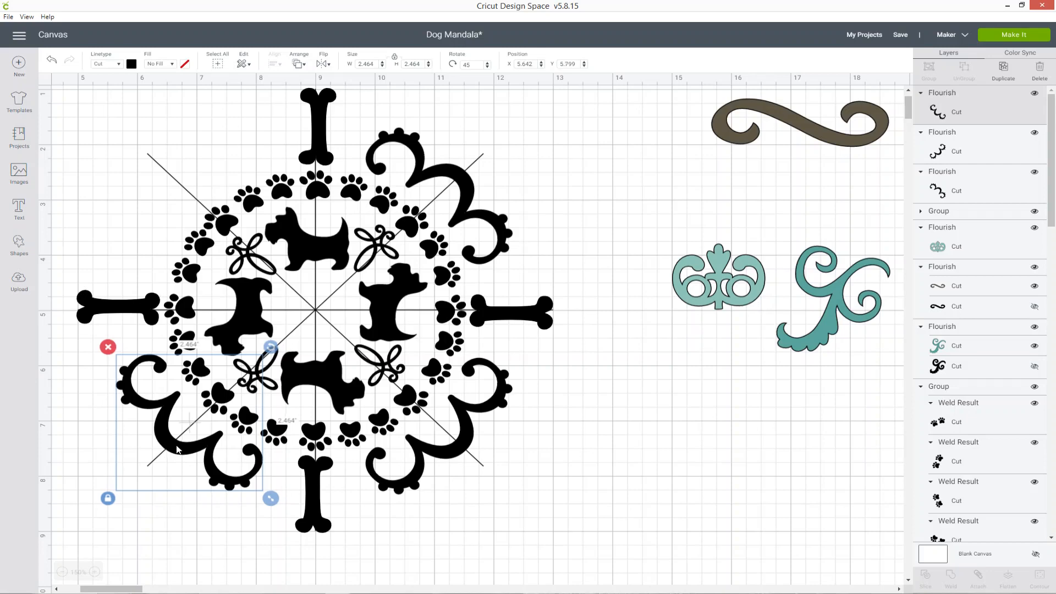
right_click(996, 106)
click(963, 191)
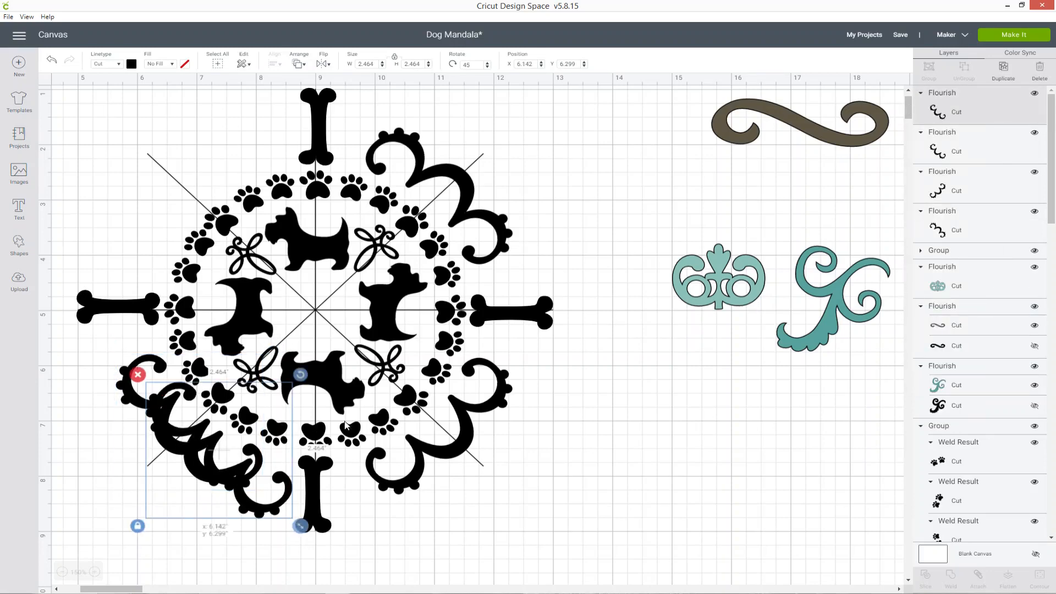
drag(176, 435, 559, 185)
drag(683, 125, 732, 314)
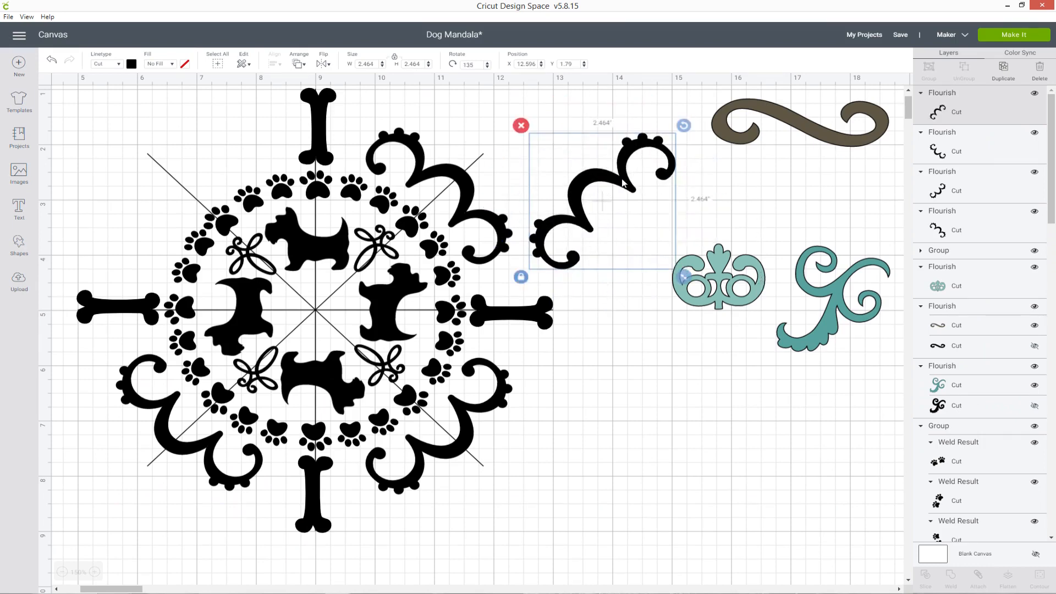
drag(623, 183, 207, 180)
click(594, 215)
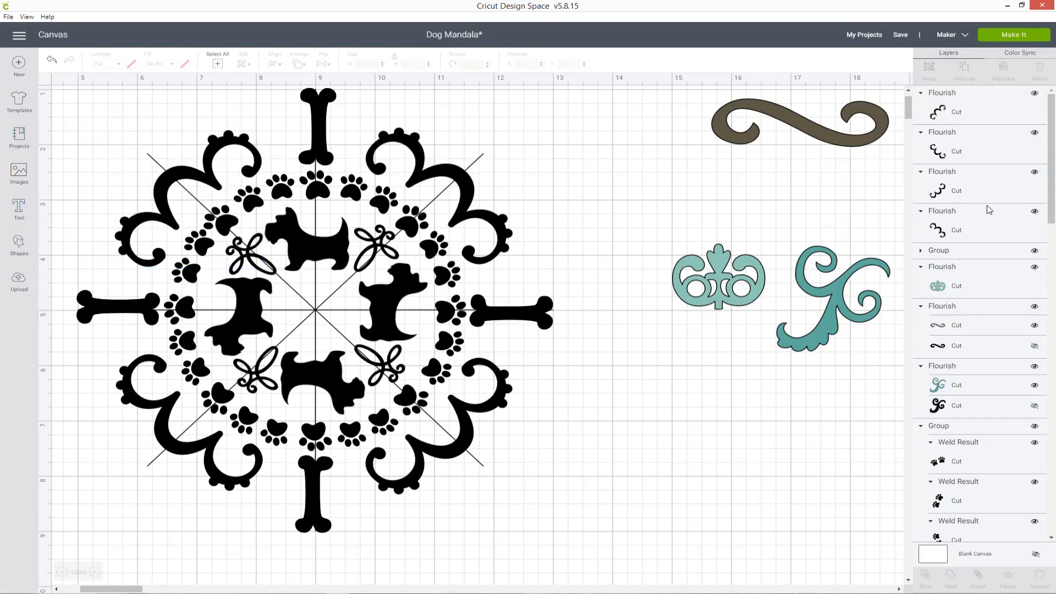
Group the four scalloped flourishes placed around the paw print ring
click(989, 116)
ctrl+click(975, 147)
ctrl+click(967, 188)
ctrl+click(961, 223)
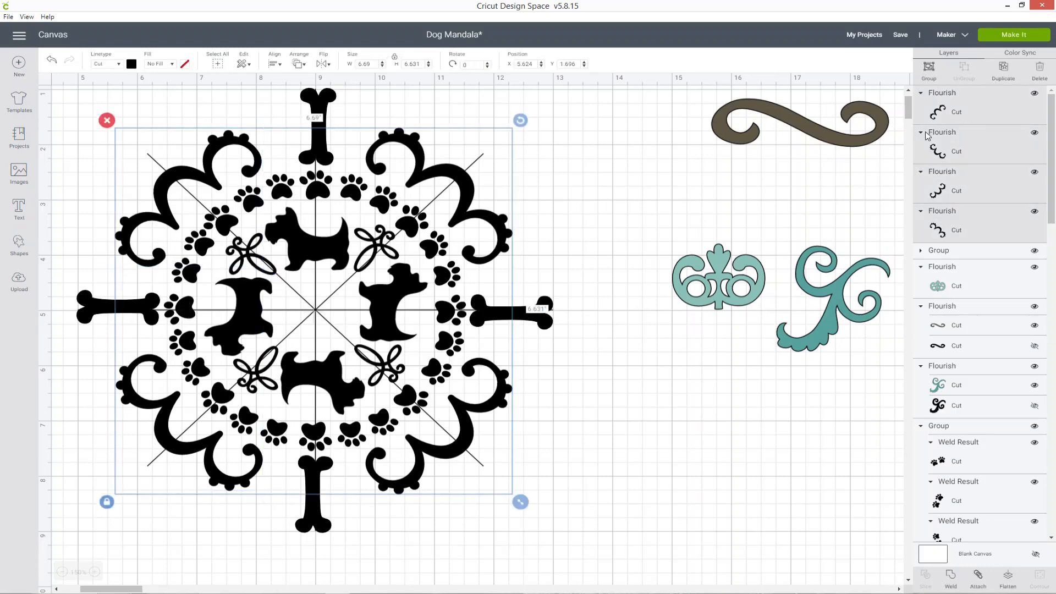
click(929, 70)
Hide the group of guide lines to preview the mandala without them, and show the group again
scroll(1019, 481, down, 10)
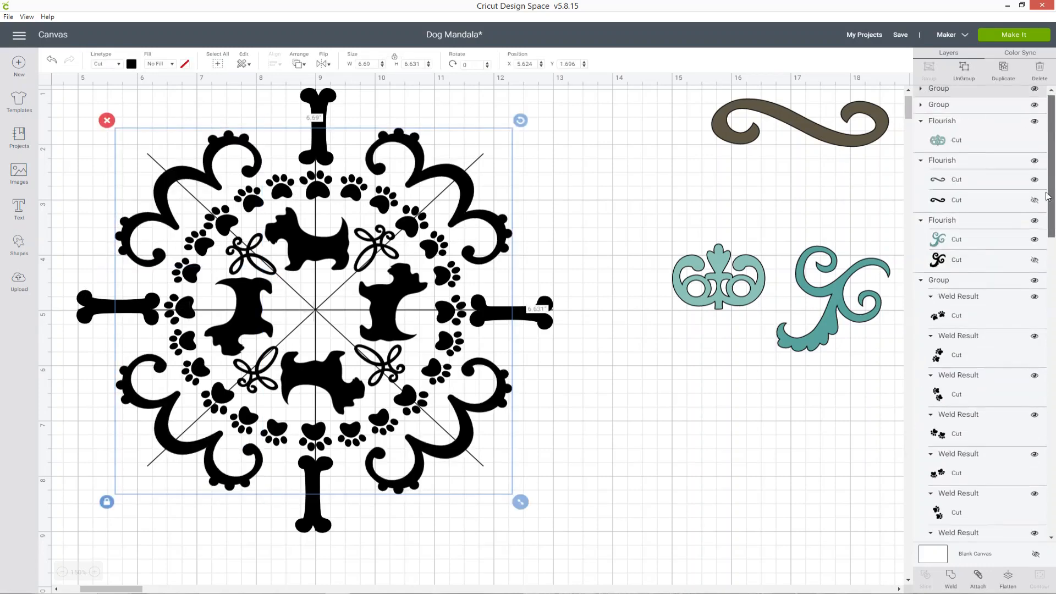
click(1035, 332)
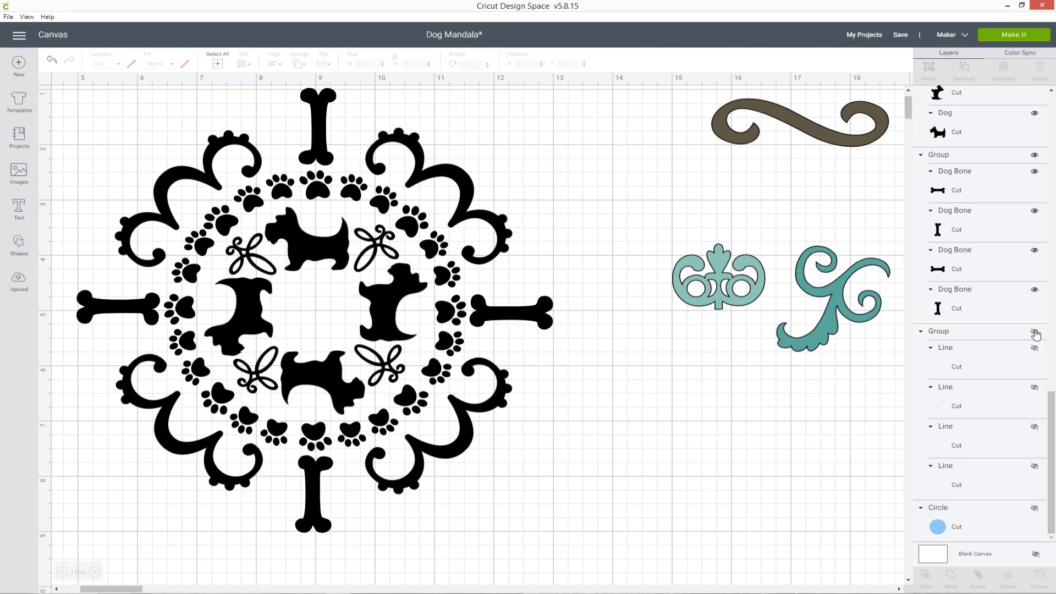
click(1034, 332)
click(676, 376)
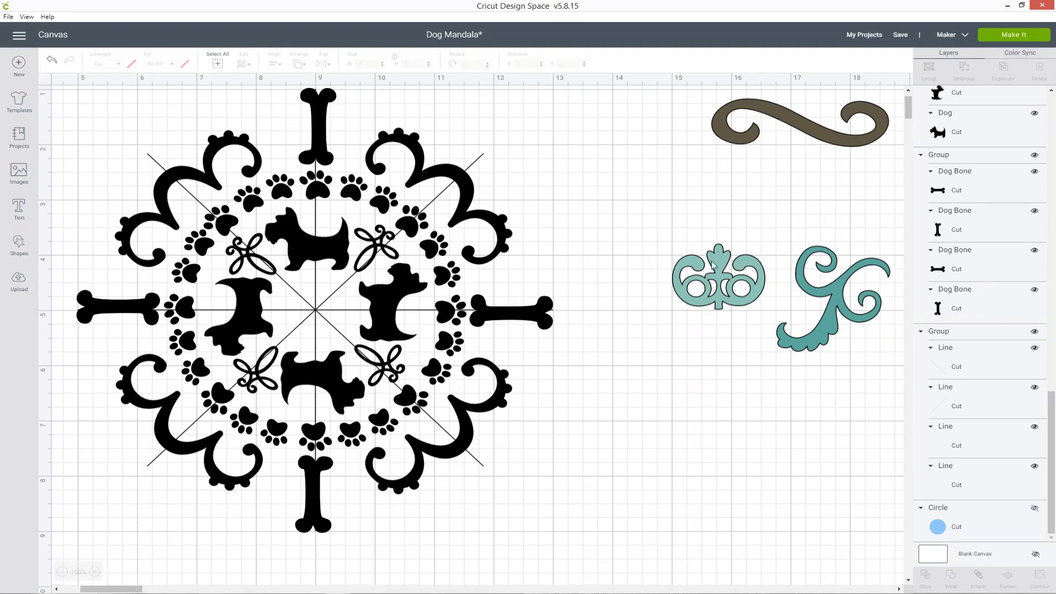
Move the light teal crown-shaped flourish closer to the mandala, shrink it to about 0.825 inches wide, and color it black
drag(713, 266, 615, 191)
drag(674, 237, 631, 211)
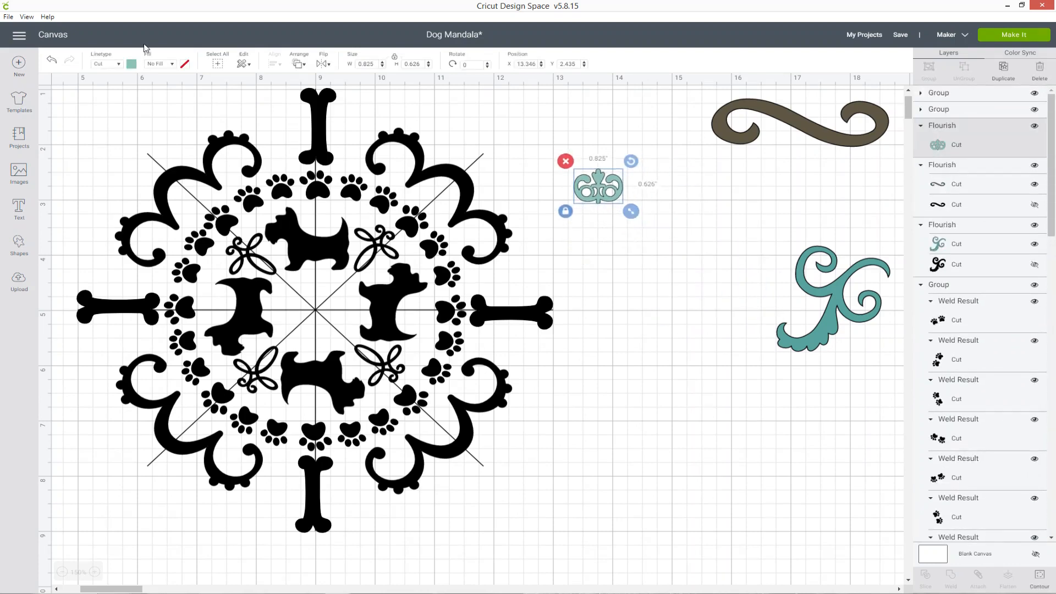
click(132, 64)
click(170, 100)
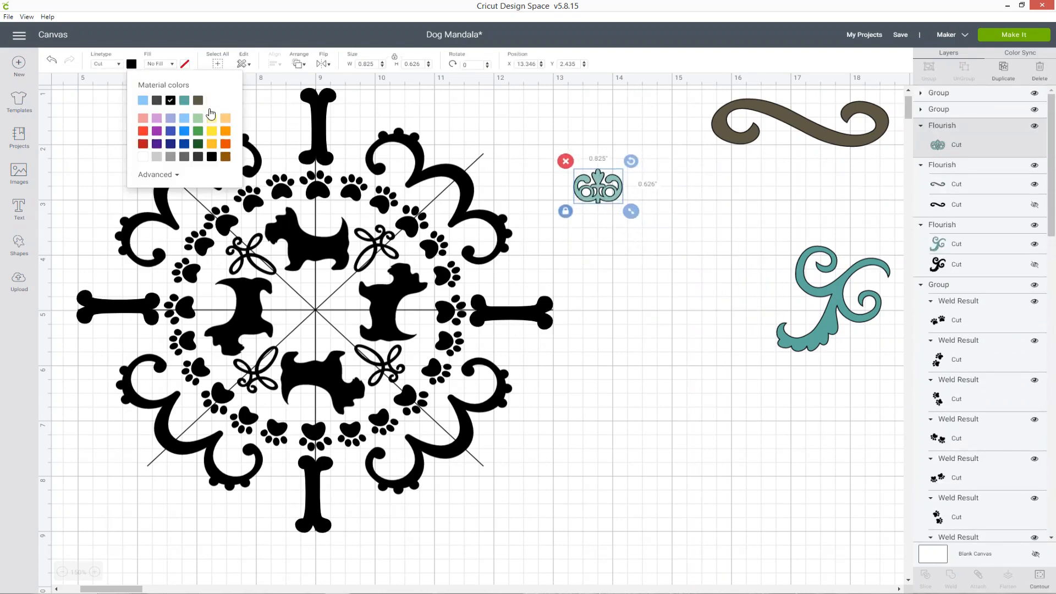
Place the crown-shaped flourish on the right side of the top bone, rotated to 22.5 degrees and resized to about 0.73 inches wide
drag(599, 187, 367, 142)
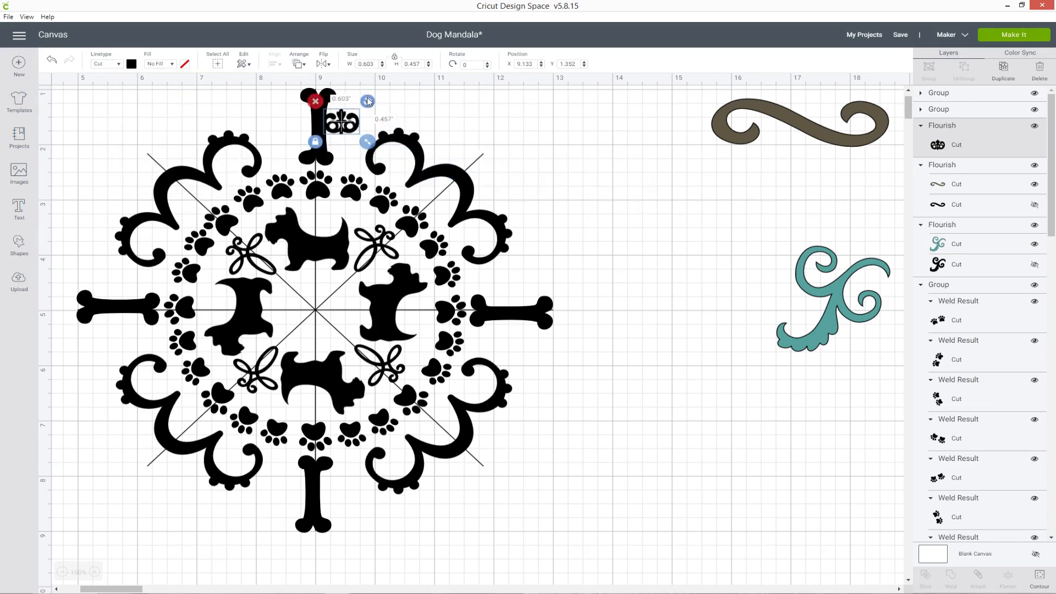
drag(368, 101, 358, 139)
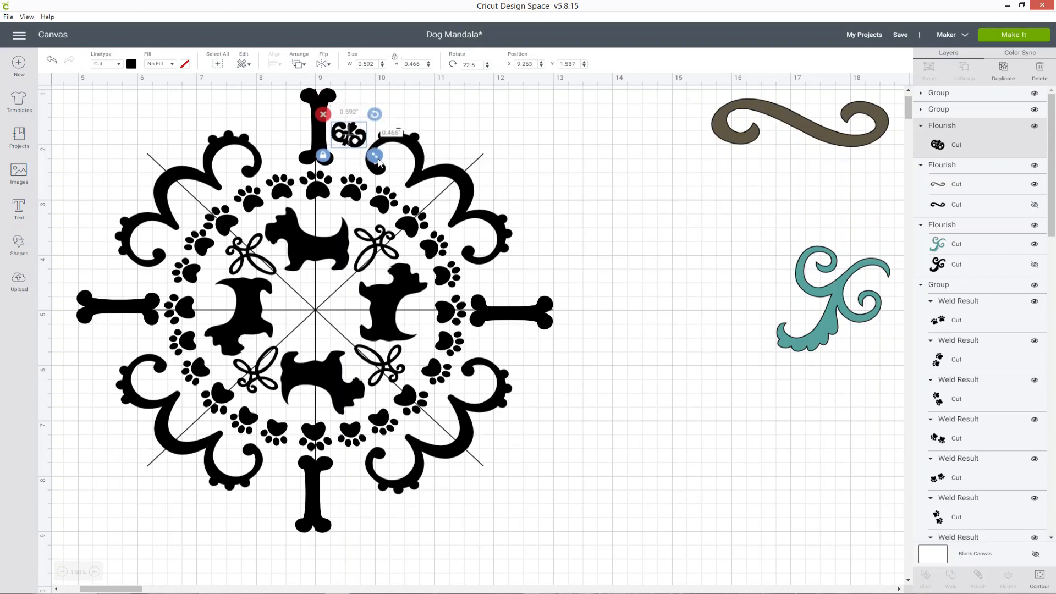
drag(377, 156, 359, 127)
click(472, 123)
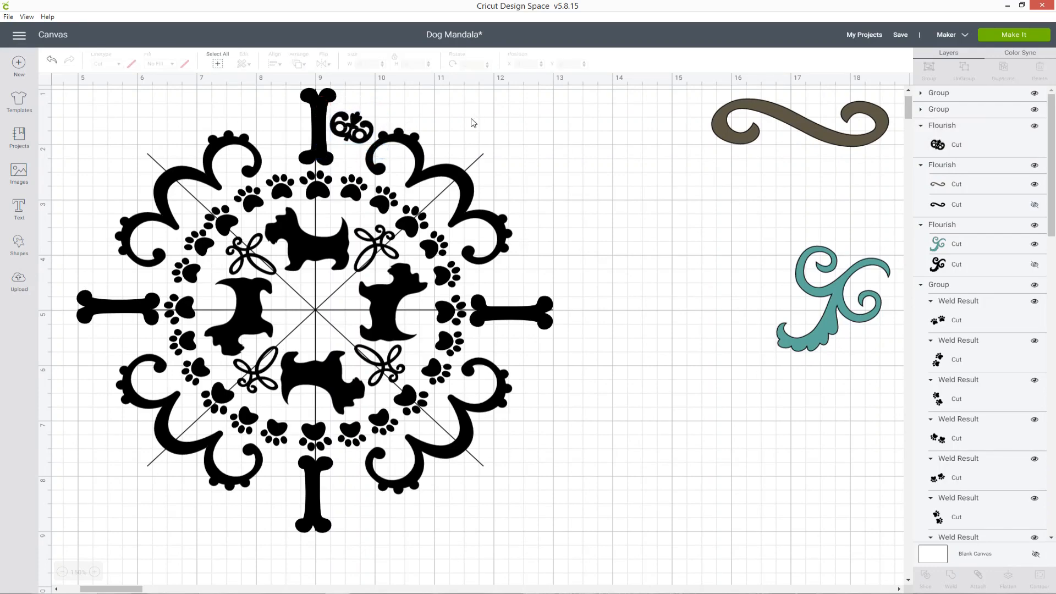
click(359, 128)
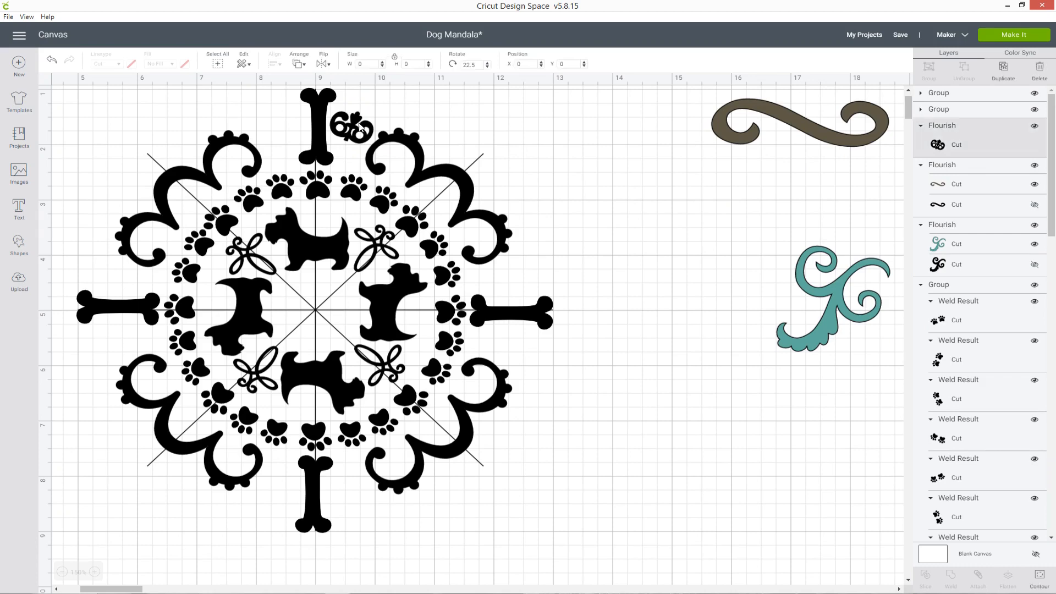
click(450, 117)
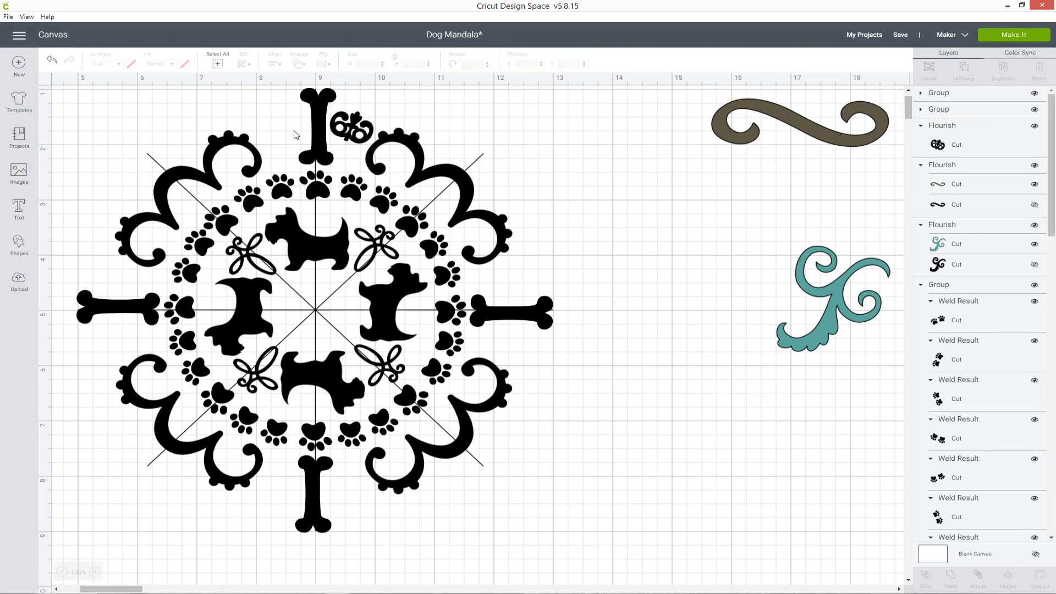
Duplicate the crown-shaped flourish, flip the copy horizontally, and place it on the left side of the top bone
click(358, 123)
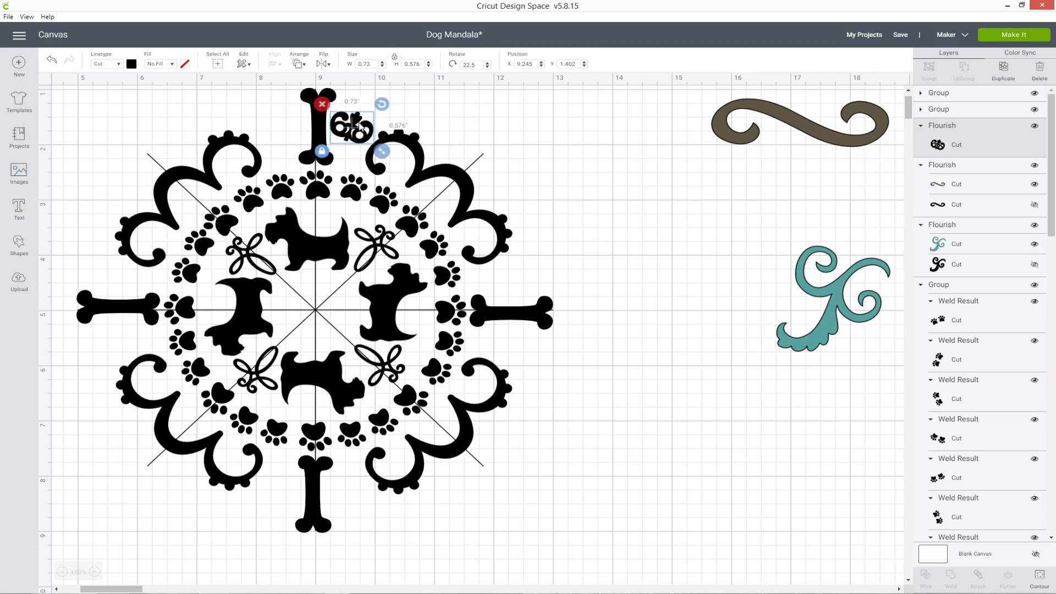
right_click(358, 125)
click(385, 208)
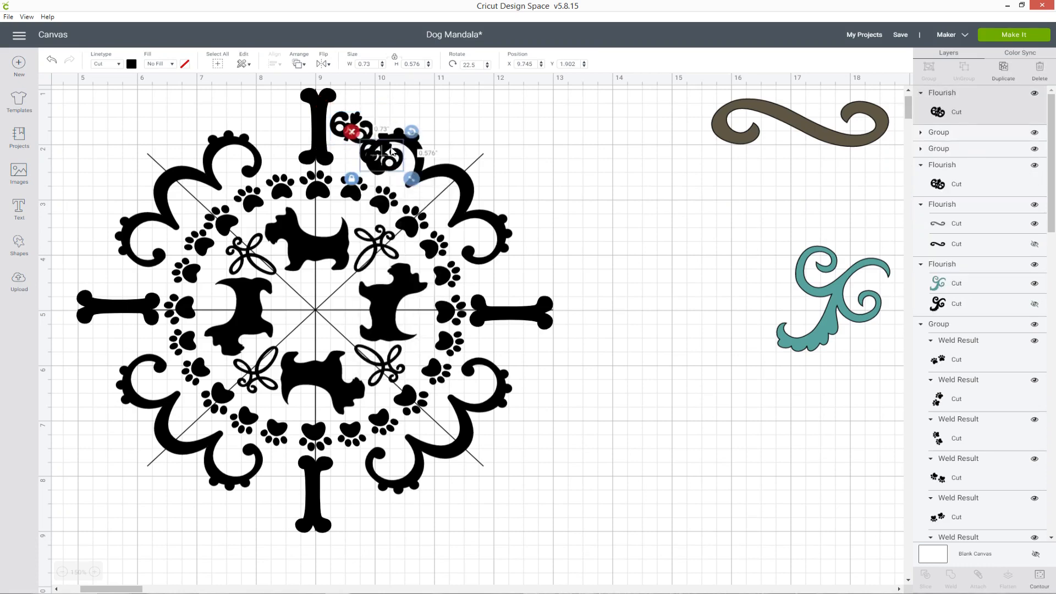
drag(391, 152, 274, 110)
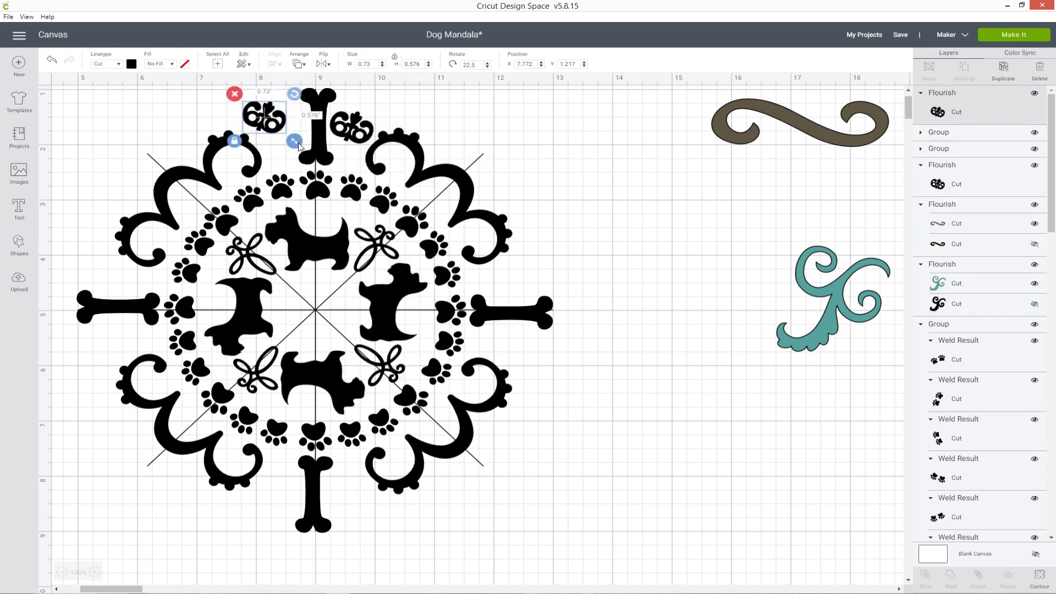
click(324, 65)
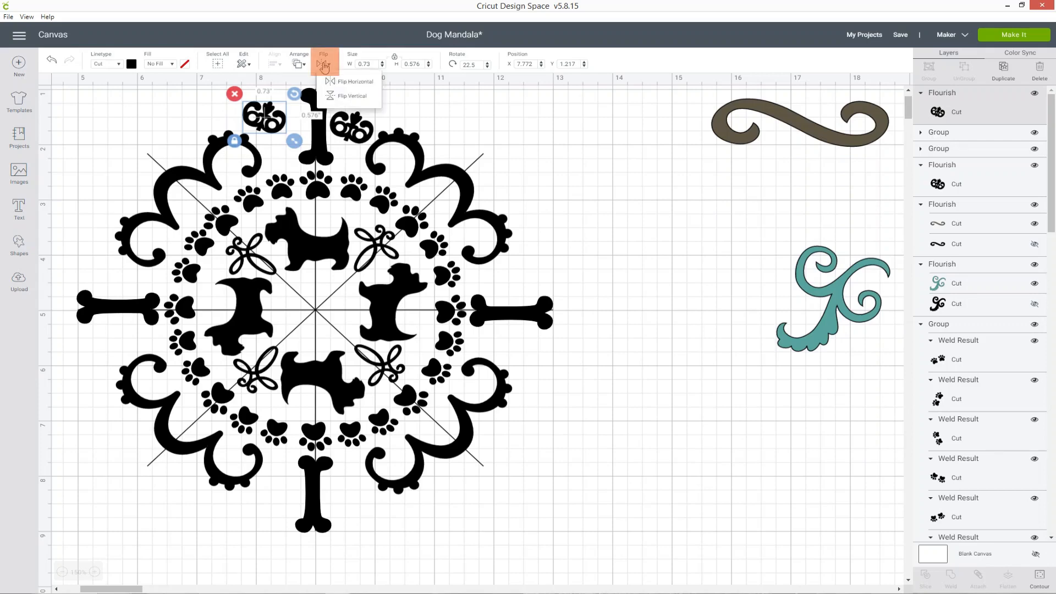
click(353, 82)
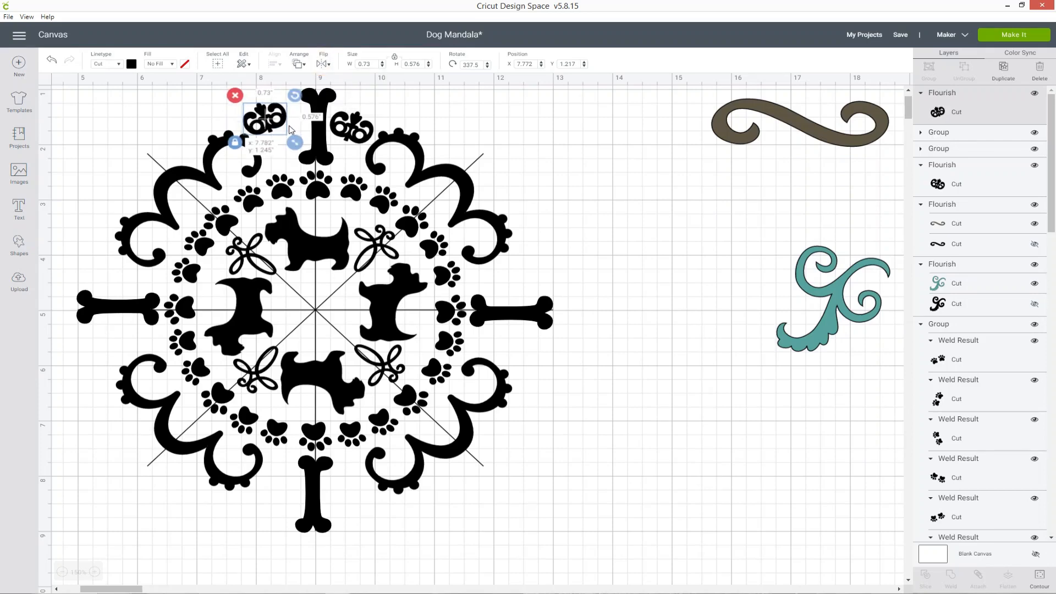
drag(282, 122, 300, 137)
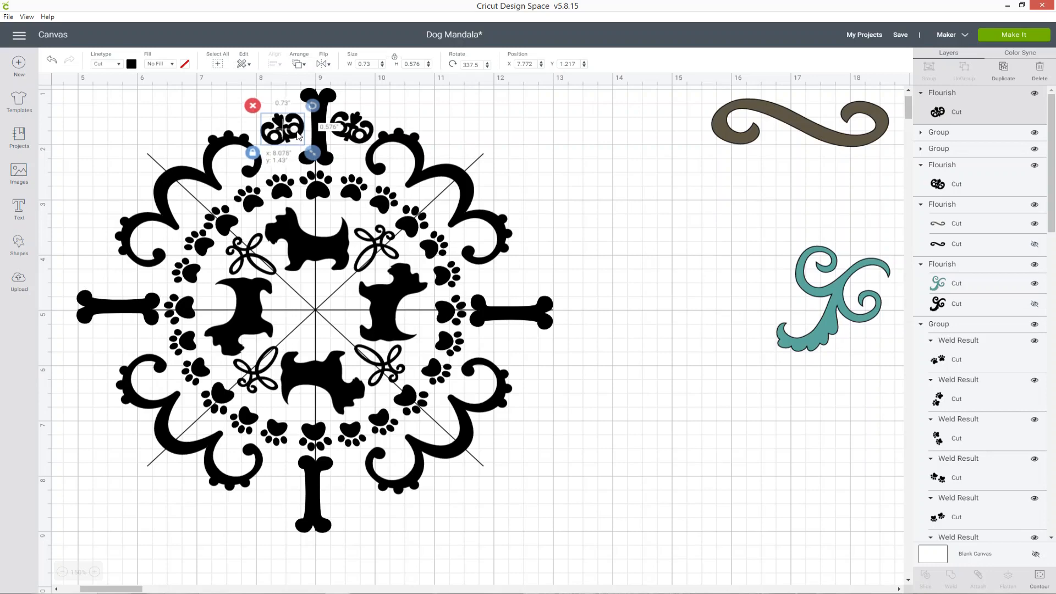
click(465, 125)
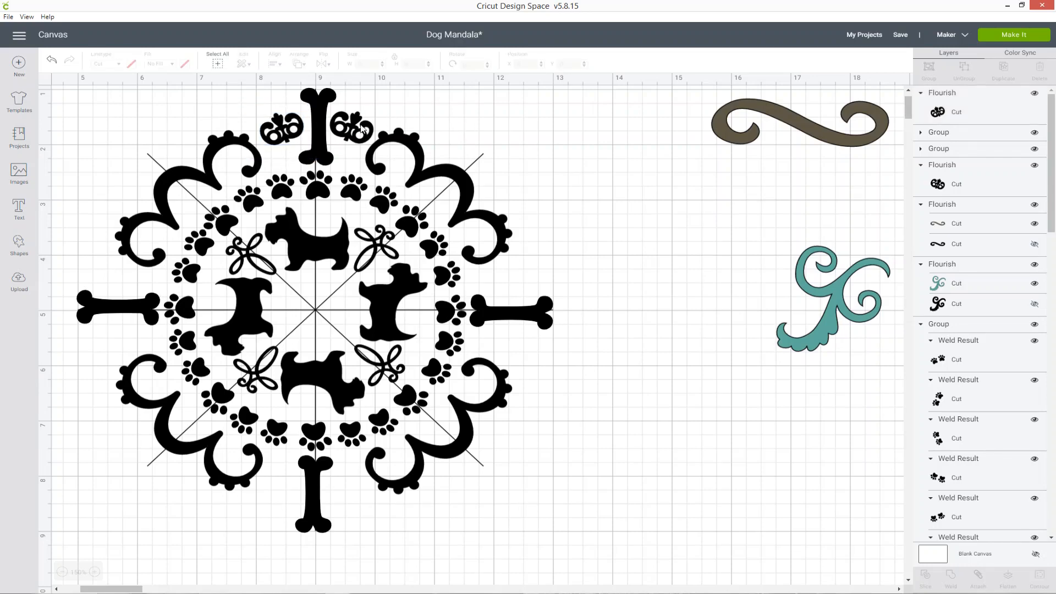
Shift the scalloped flourish group slightly right and move the left crown-shaped flourish a little closer to the top bone
click(361, 130)
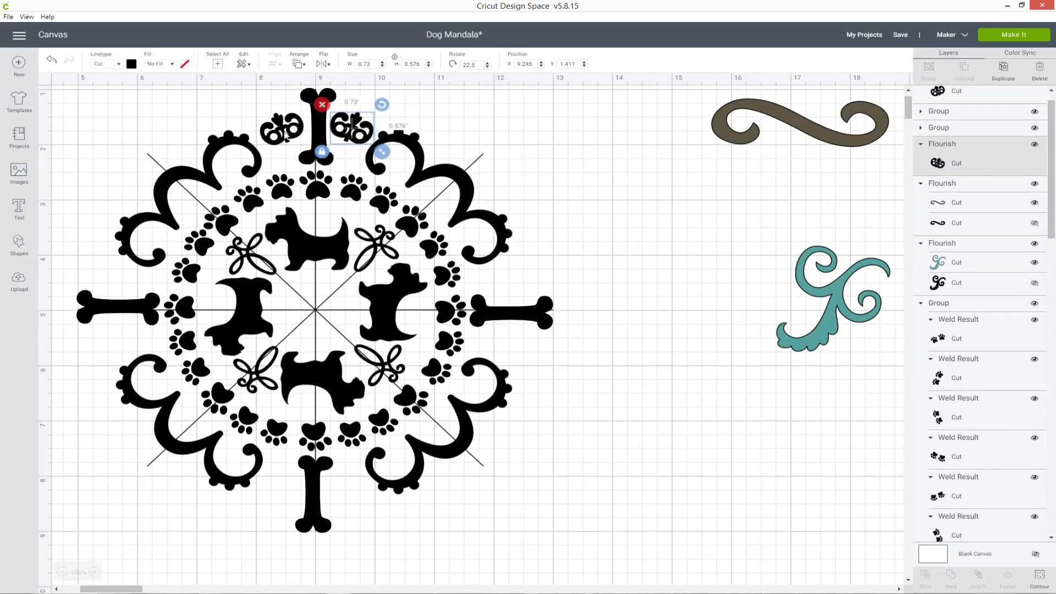
click(454, 128)
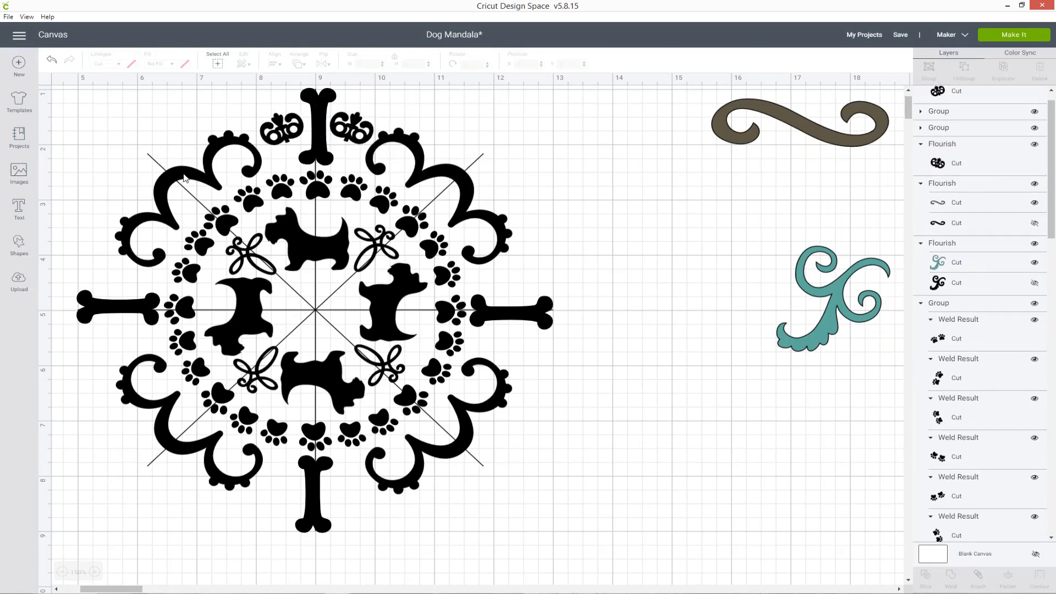
drag(184, 177, 207, 175)
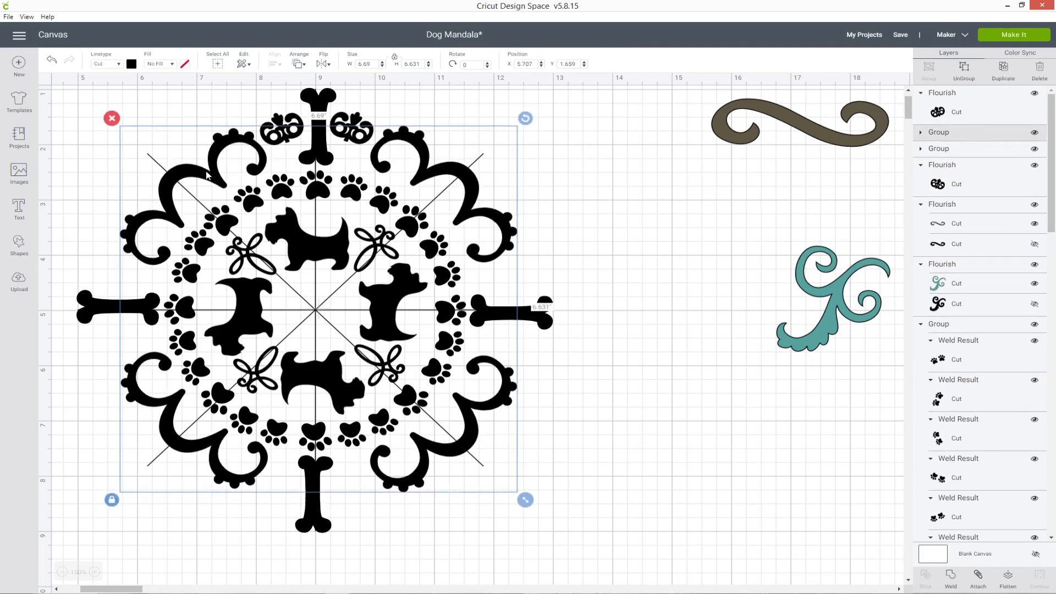
click(297, 124)
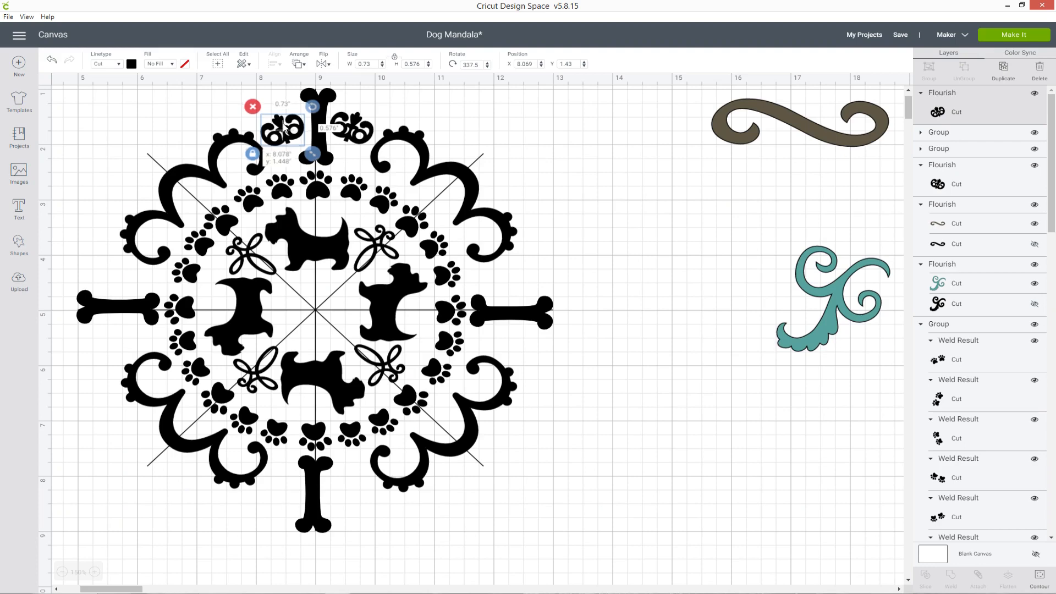
drag(283, 125, 286, 125)
click(383, 100)
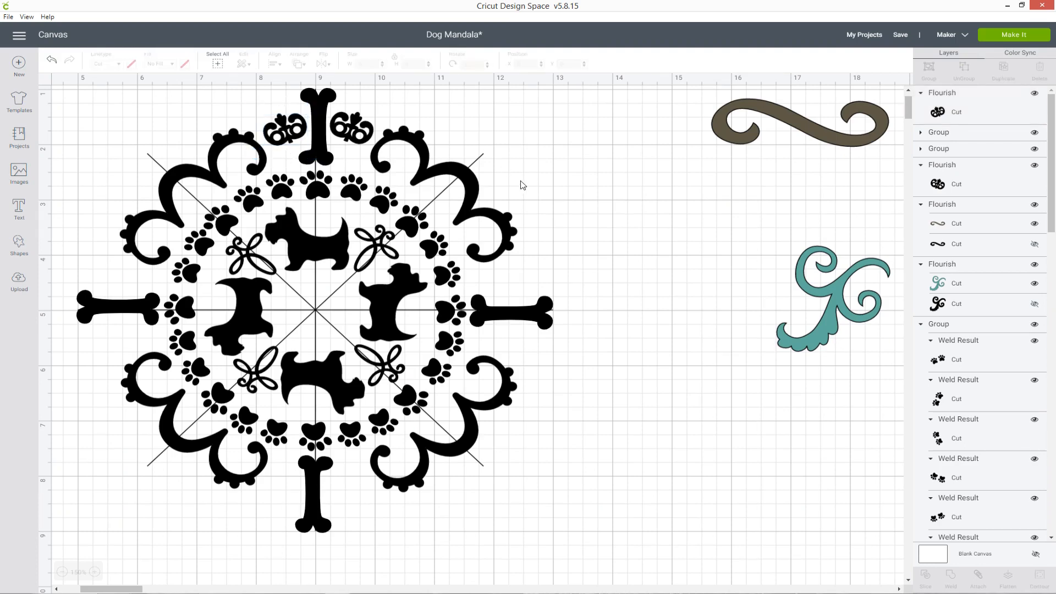
Fine-tune the left crown-shaped flourish beside the top bone and weld it with the right one into a single pair
click(301, 131)
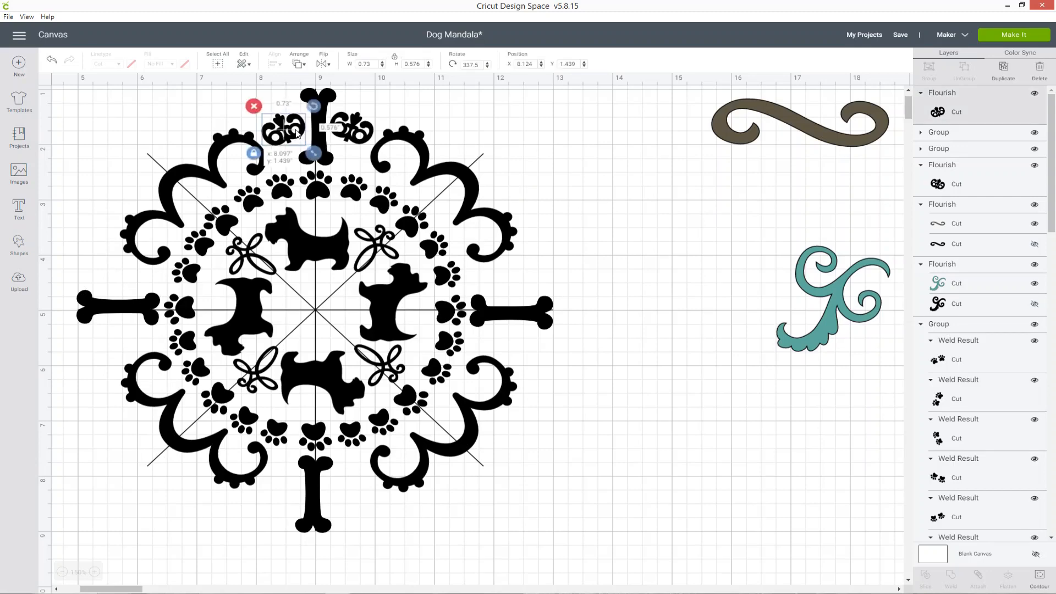
shift+click(975, 184)
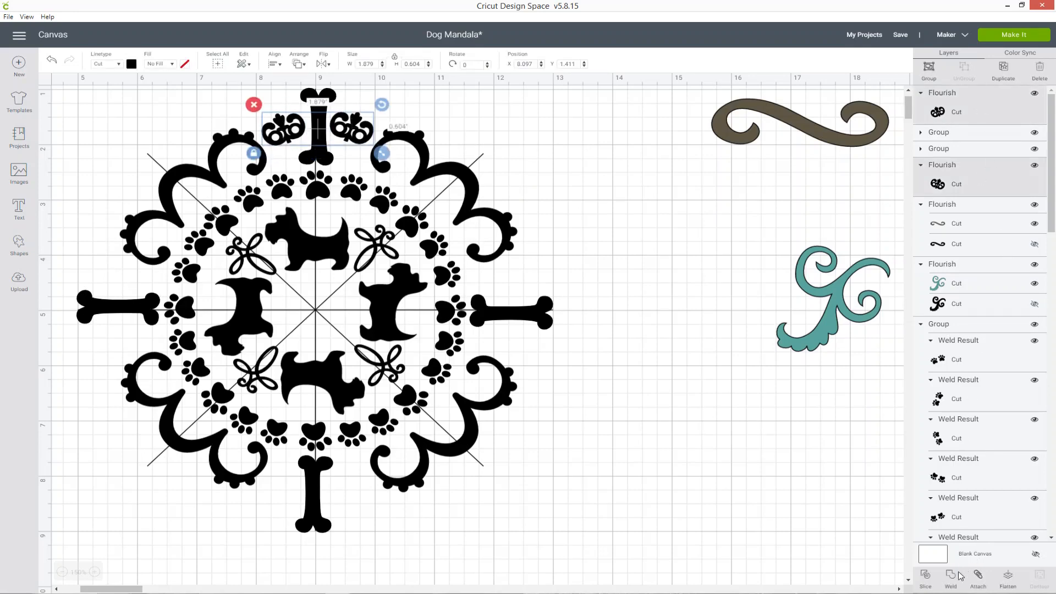
click(960, 576)
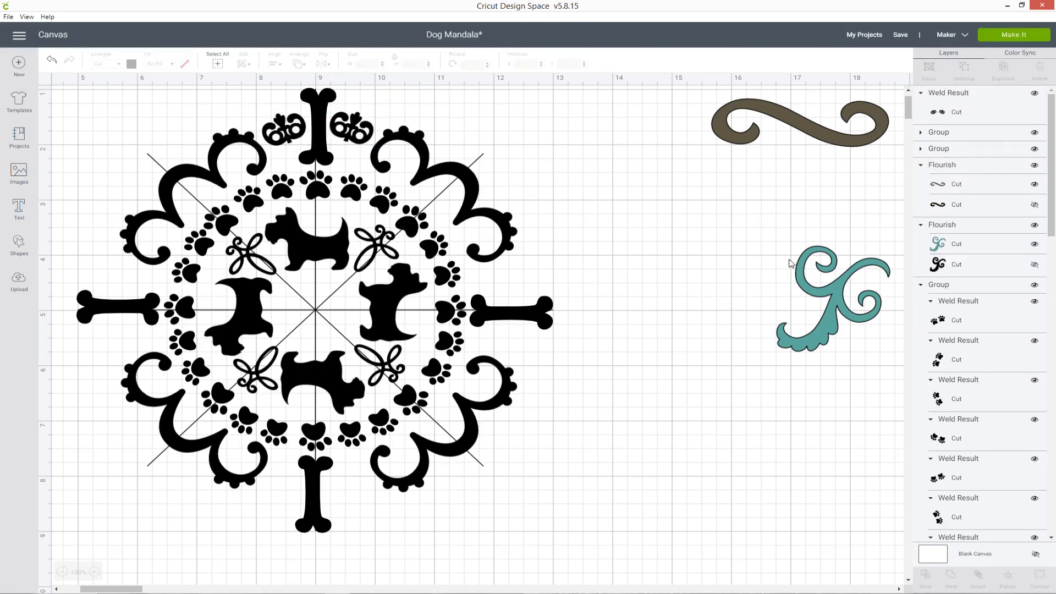
Duplicate the welded crown flourish pair, rotate the copy to 90 degrees, and place it around the right bone
click(979, 120)
right_click(981, 123)
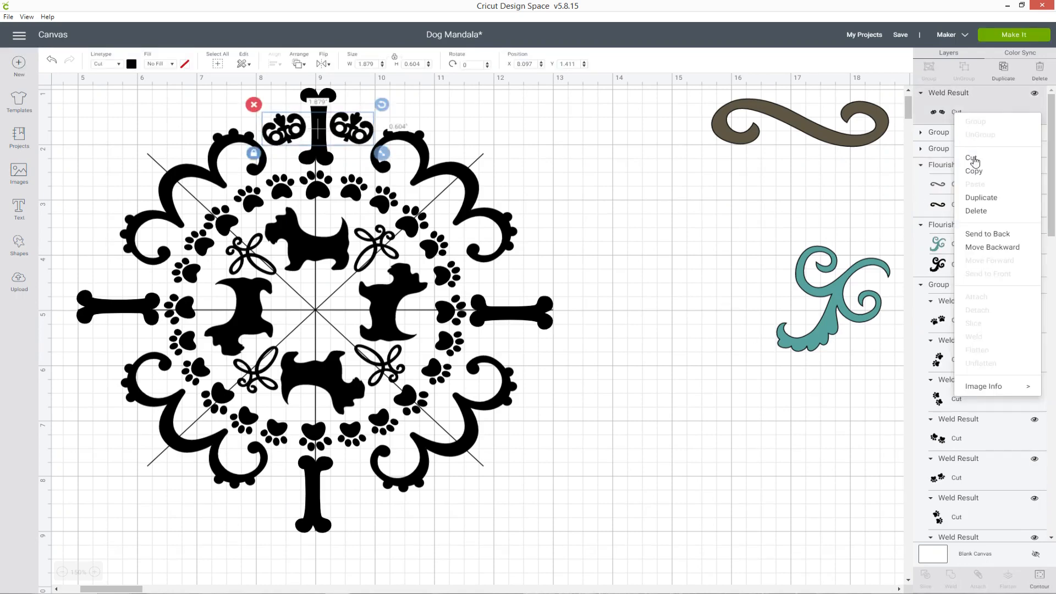
click(985, 200)
drag(381, 163, 608, 235)
drag(642, 145, 509, 283)
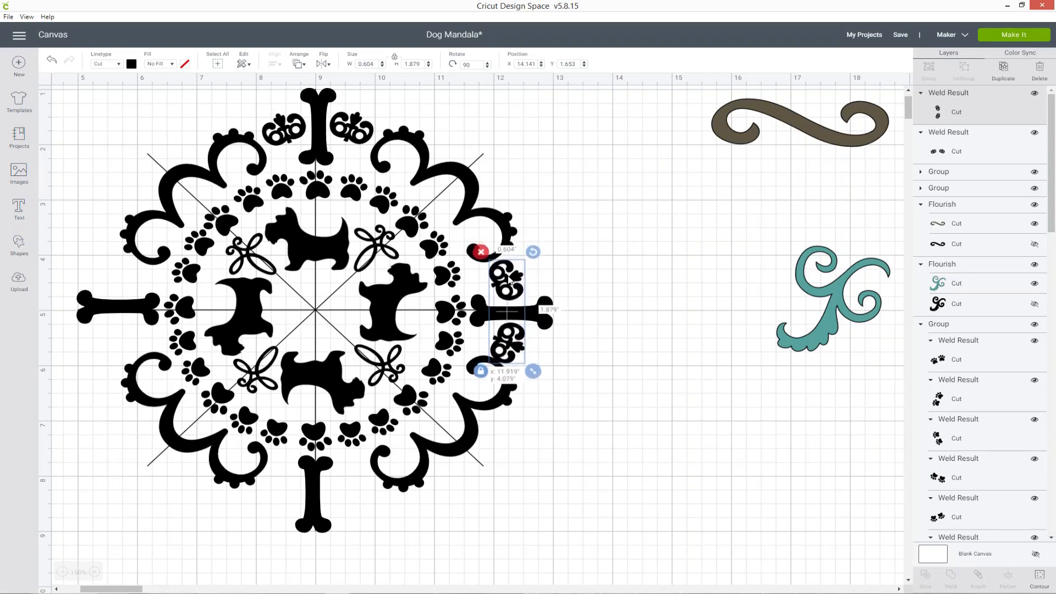
click(585, 388)
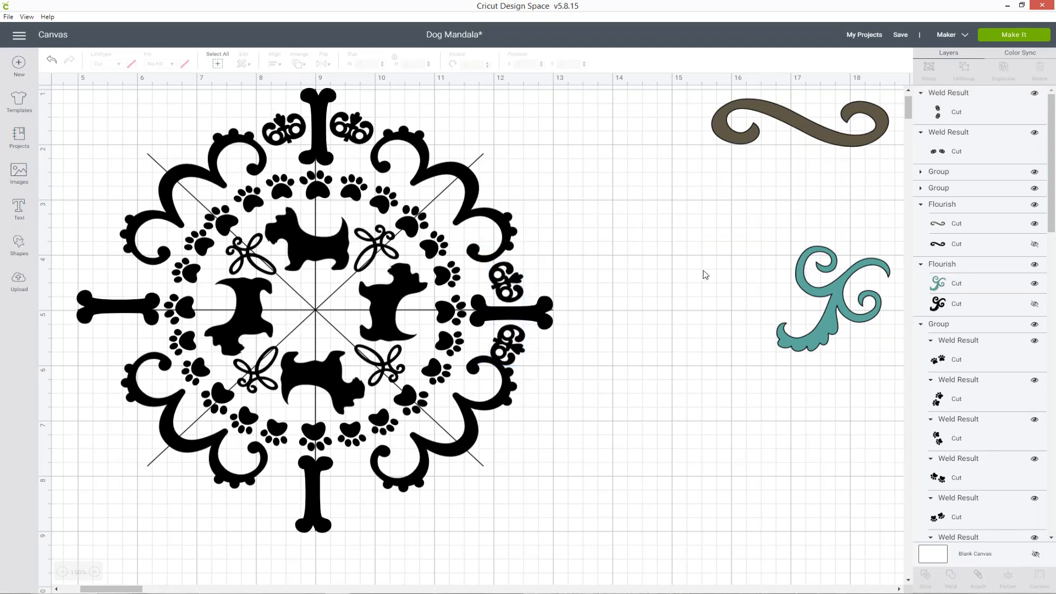
drag(468, 188, 471, 182)
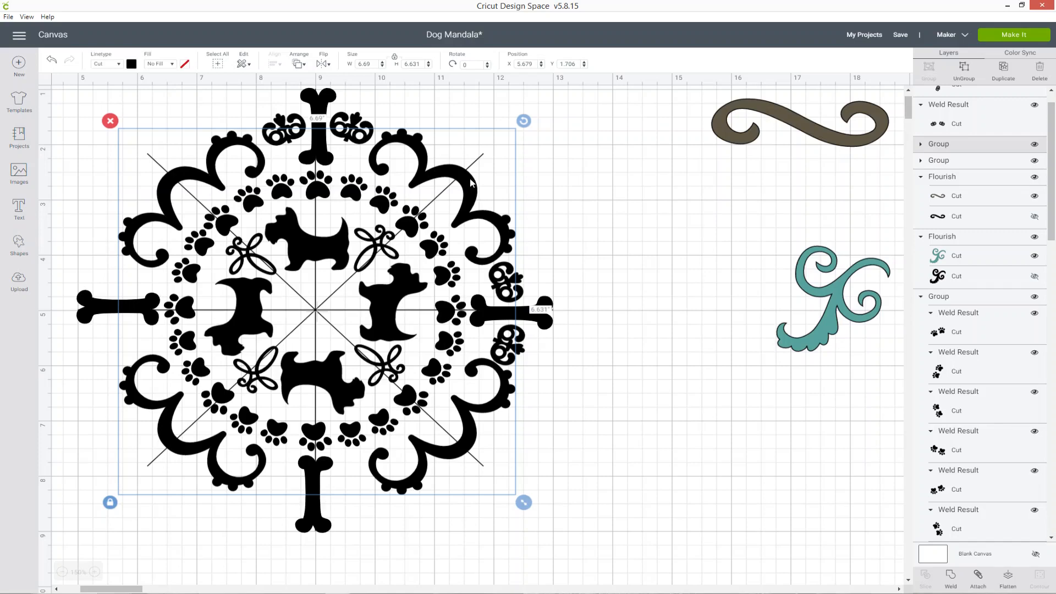
key(ctrl+z)
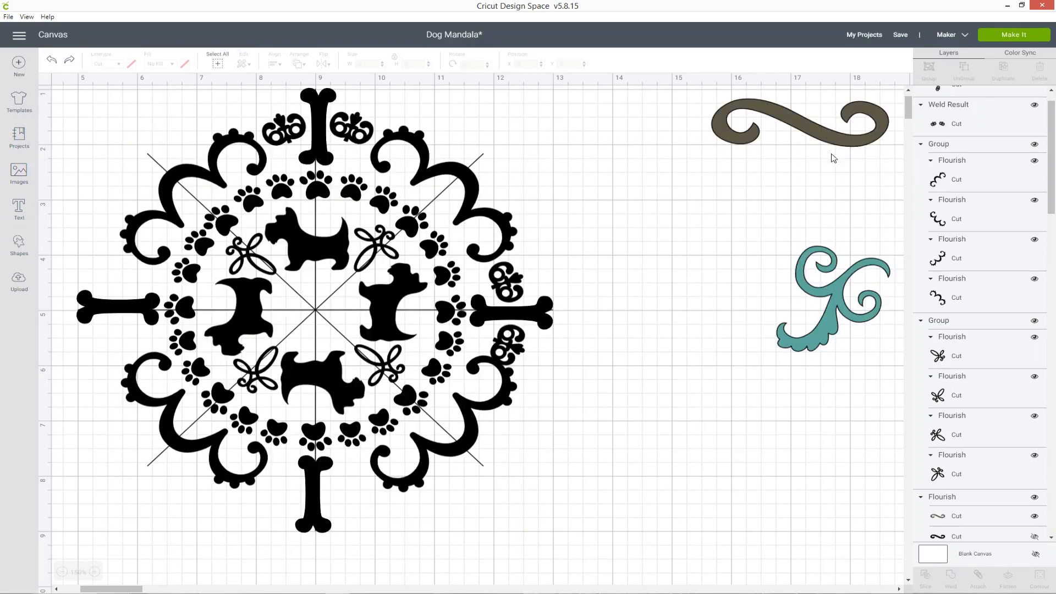
scroll(936, 137, up, 1)
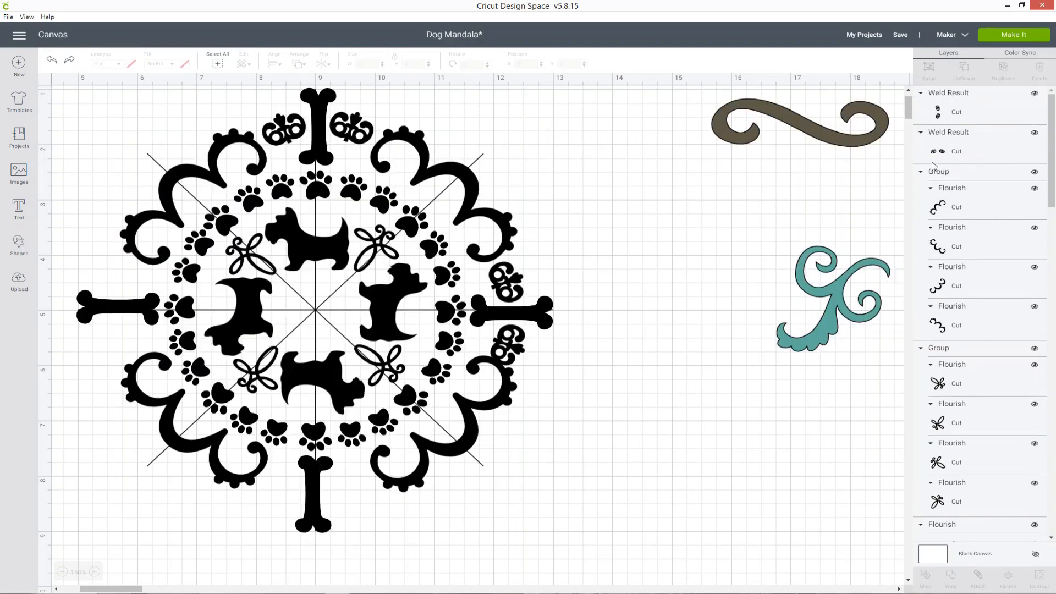
Place copies of the welded crown flourish pair around the bottom bone, rotated to 180 degrees, and around the left bone
right_click(983, 122)
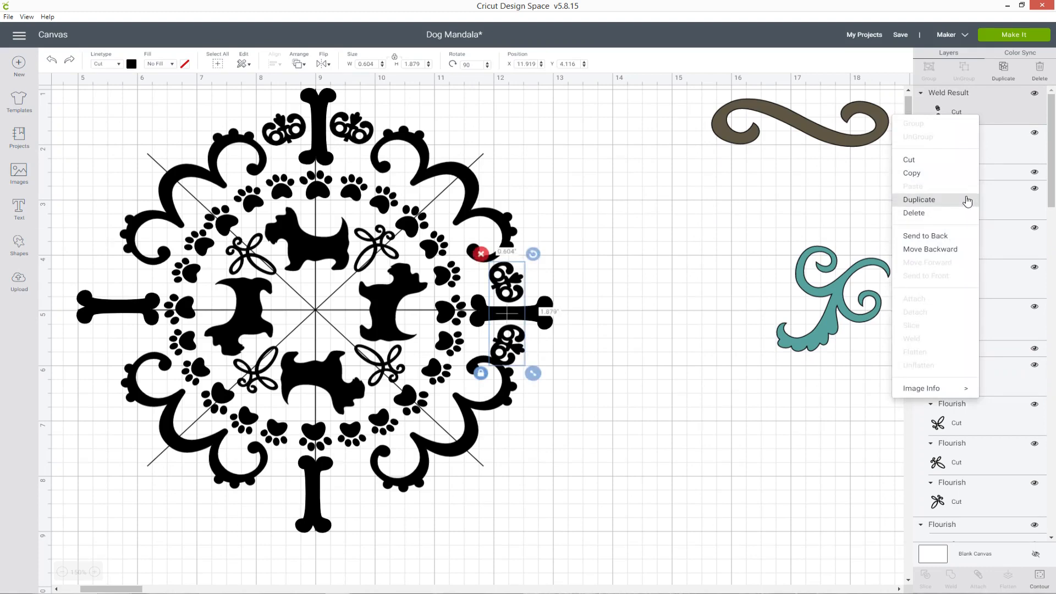
click(919, 200)
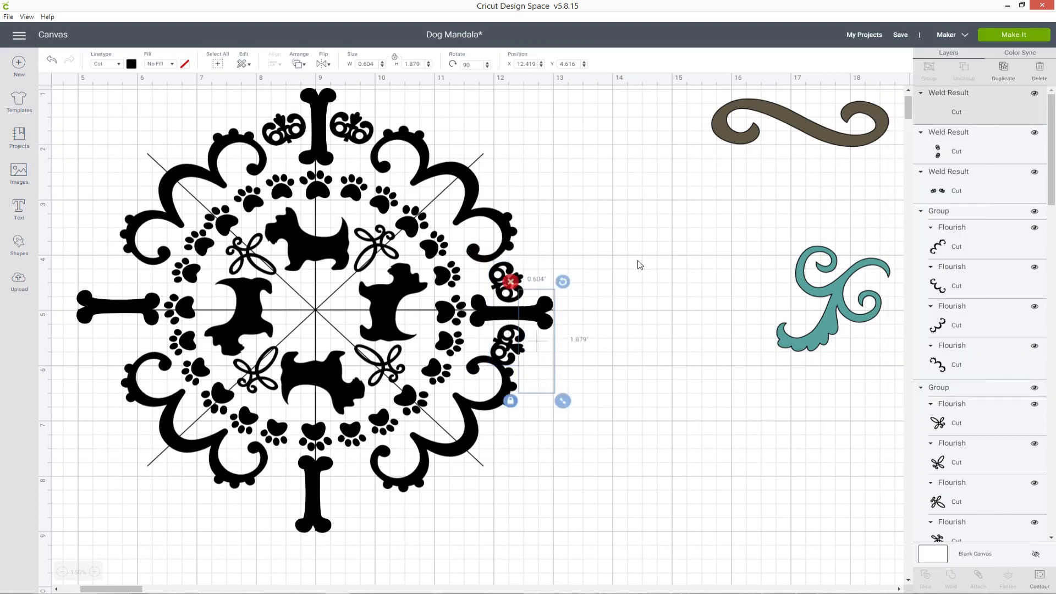
drag(537, 322, 638, 321)
drag(664, 256, 758, 358)
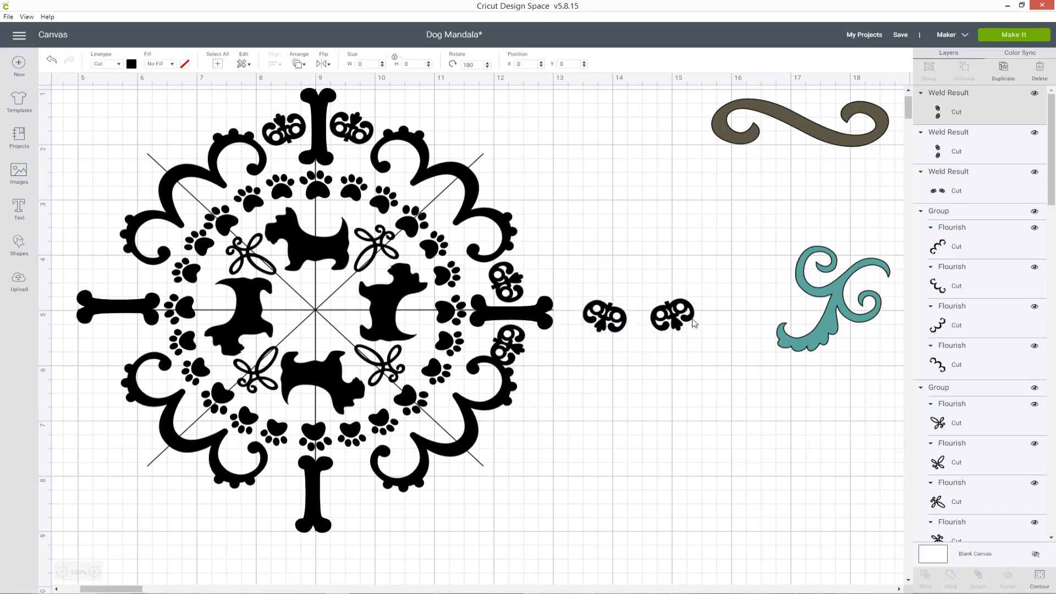
drag(678, 325, 356, 486)
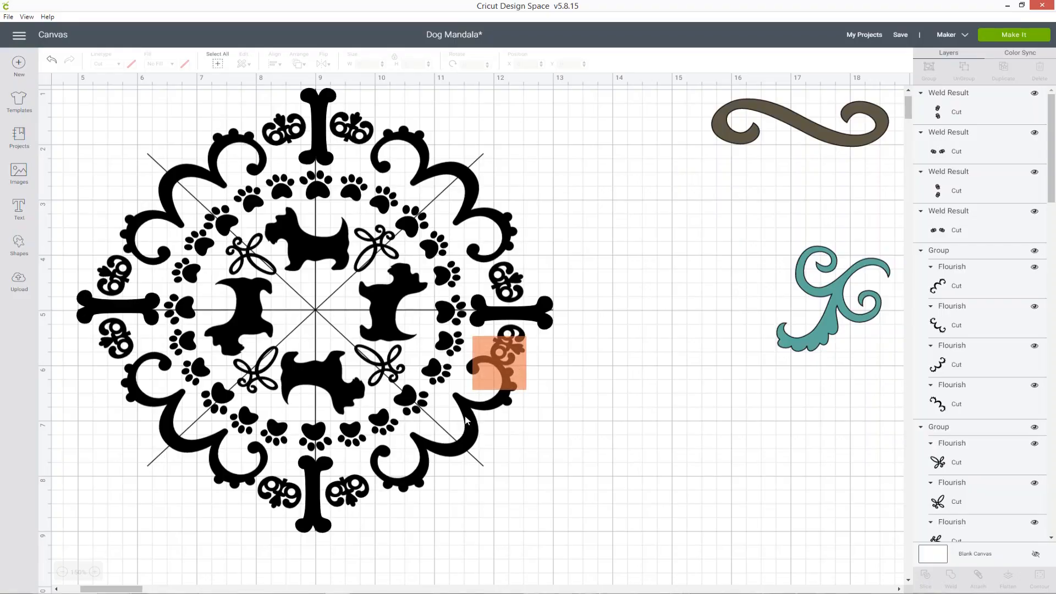
Ungroup the four scalloped flourishes and shift the lower-right one slightly down and left, away from the crown flourish beside it
click(977, 255)
right_click(954, 256)
click(983, 277)
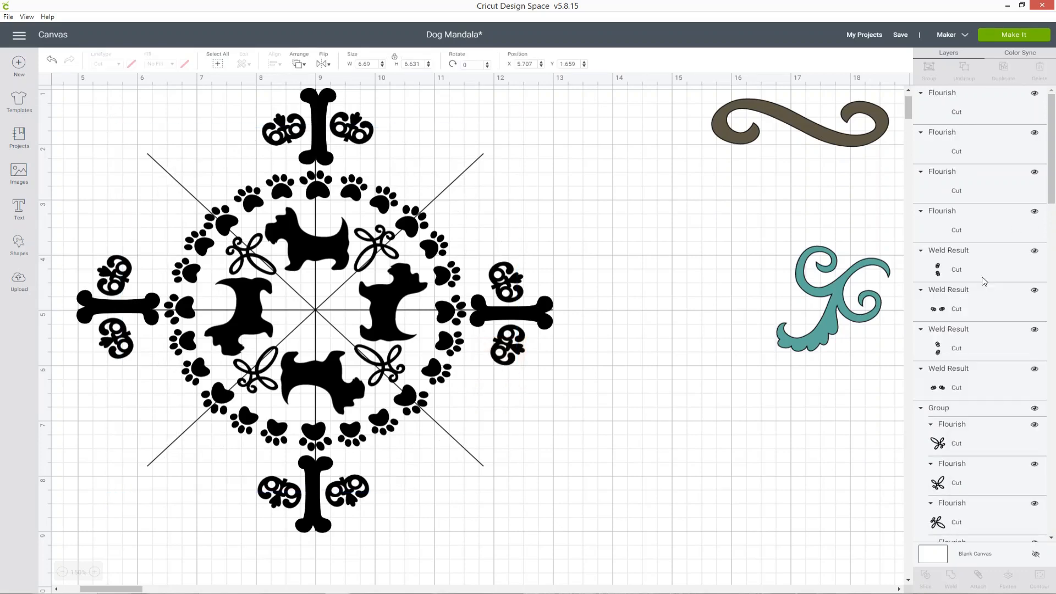
click(973, 116)
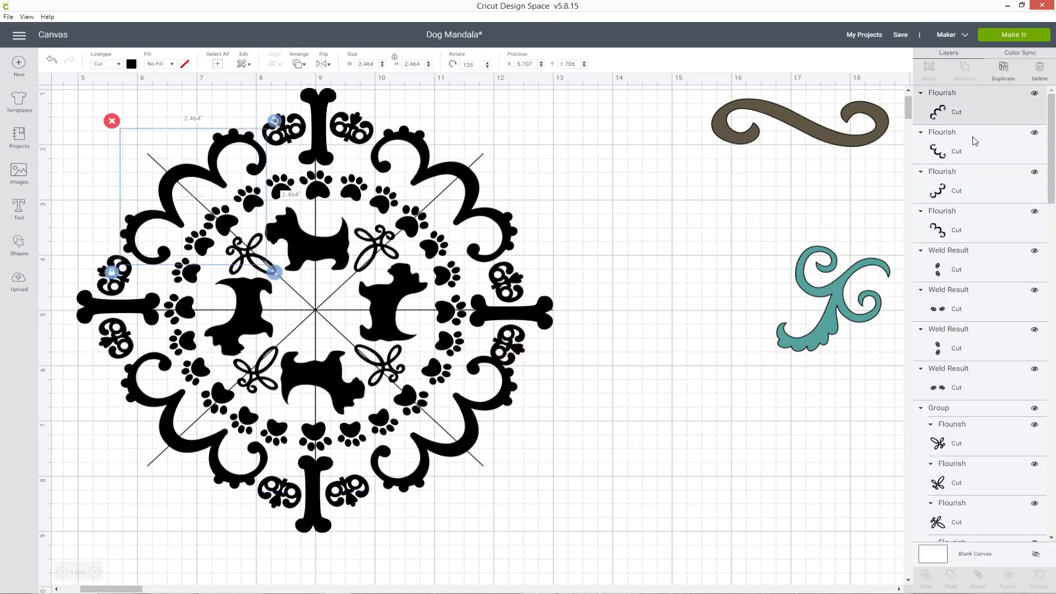
click(974, 189)
drag(470, 442, 468, 442)
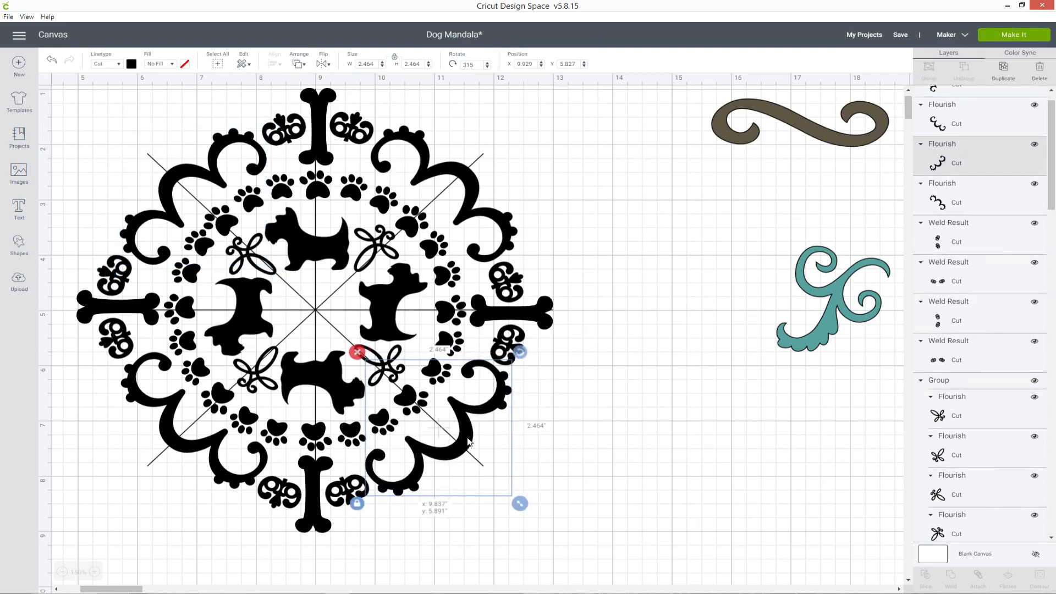
click(644, 401)
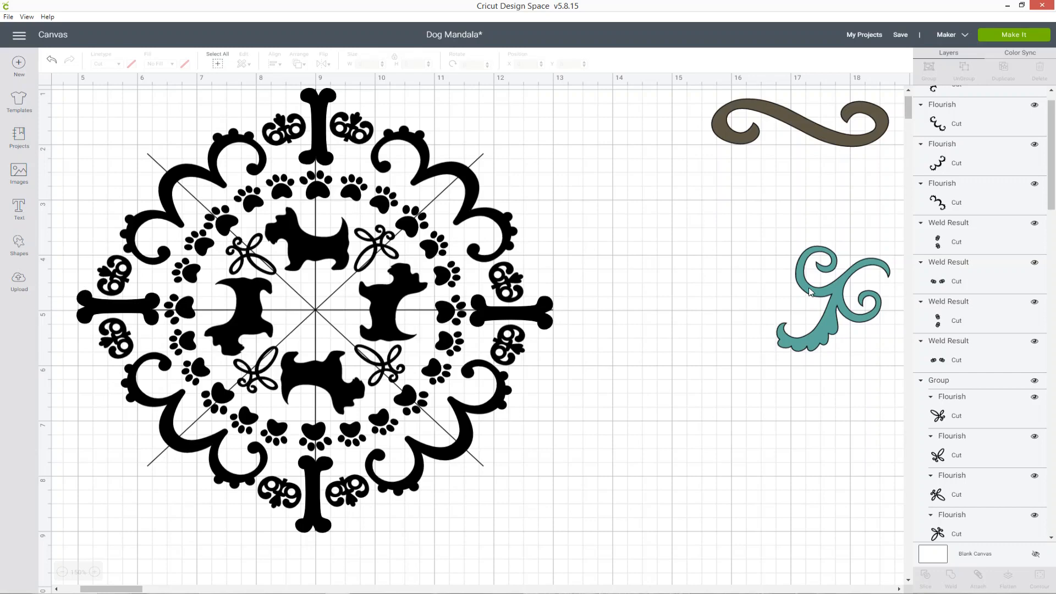
Group the four scalloped flourishes together, and group the four welded crown flourish pairs
scroll(948, 151, up, 1)
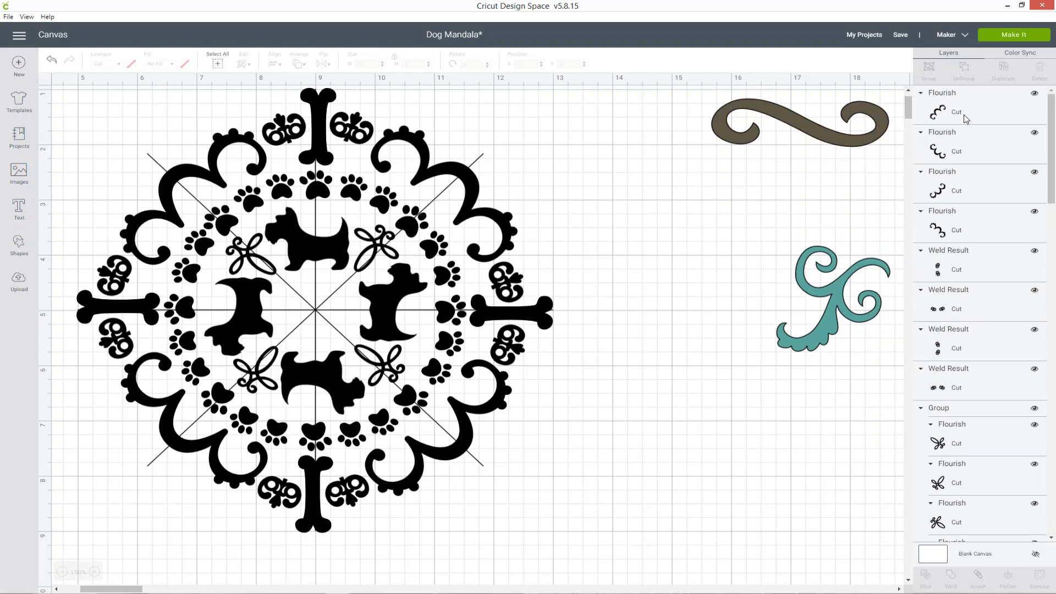
click(964, 116)
ctrl+click(958, 150)
ctrl+click(958, 188)
ctrl+click(959, 227)
click(794, 374)
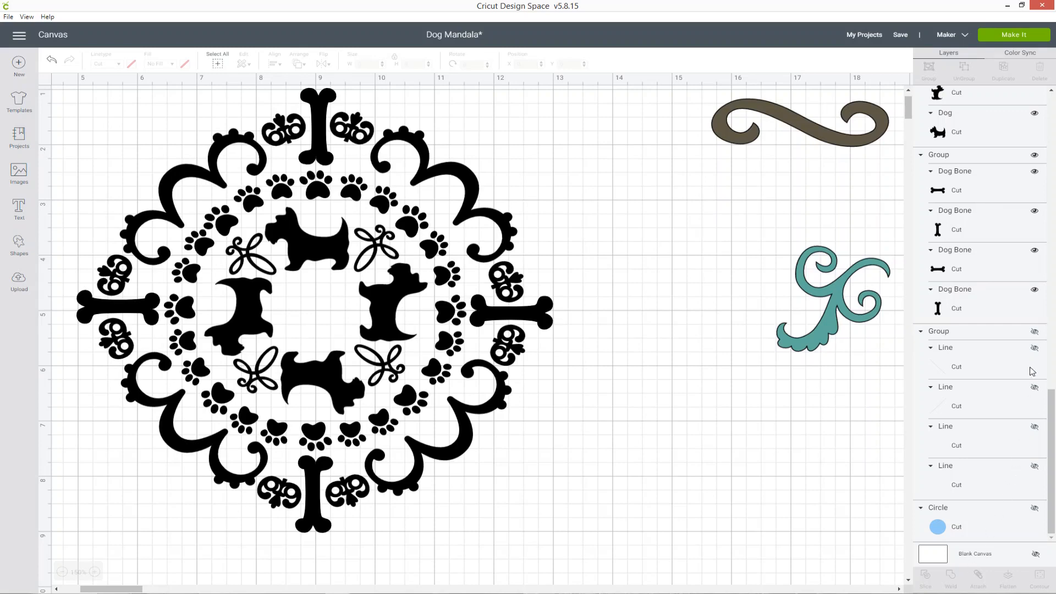
Show the group of guide lines again and duplicate the horizontal dog bone on the mandala's right side
click(1034, 332)
click(974, 273)
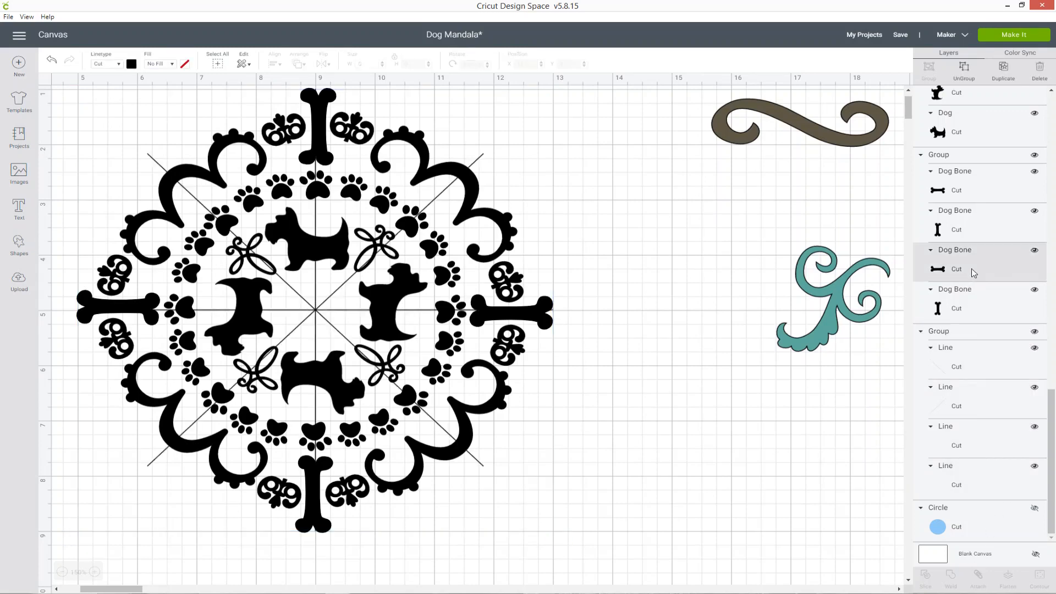
right_click(974, 272)
click(922, 343)
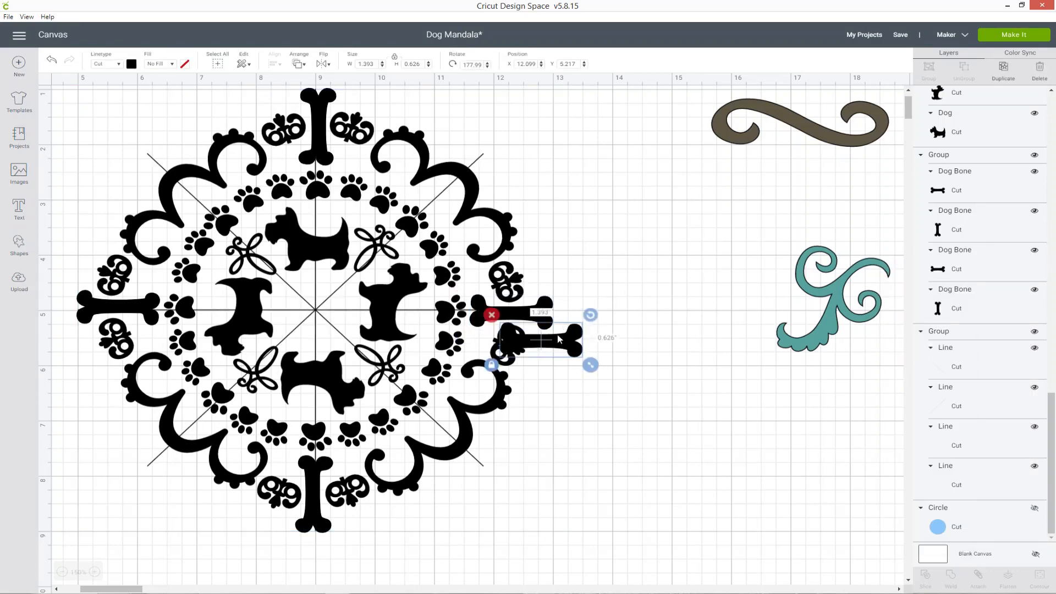
Shrink the copied bone to about 0.754 inches wide, rotate it to 132.99 degrees, and center it on the upper-right diagonal inside the scalloped flourish
drag(559, 339, 573, 195)
click(620, 197)
key(ctrl+z)
key(ctrl+z)
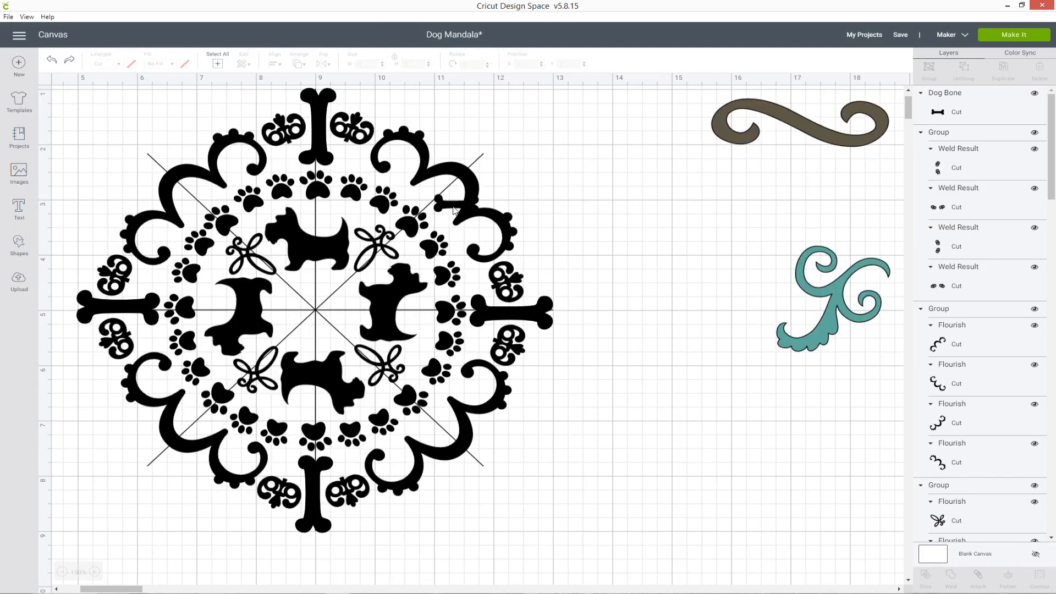
drag(455, 211, 605, 163)
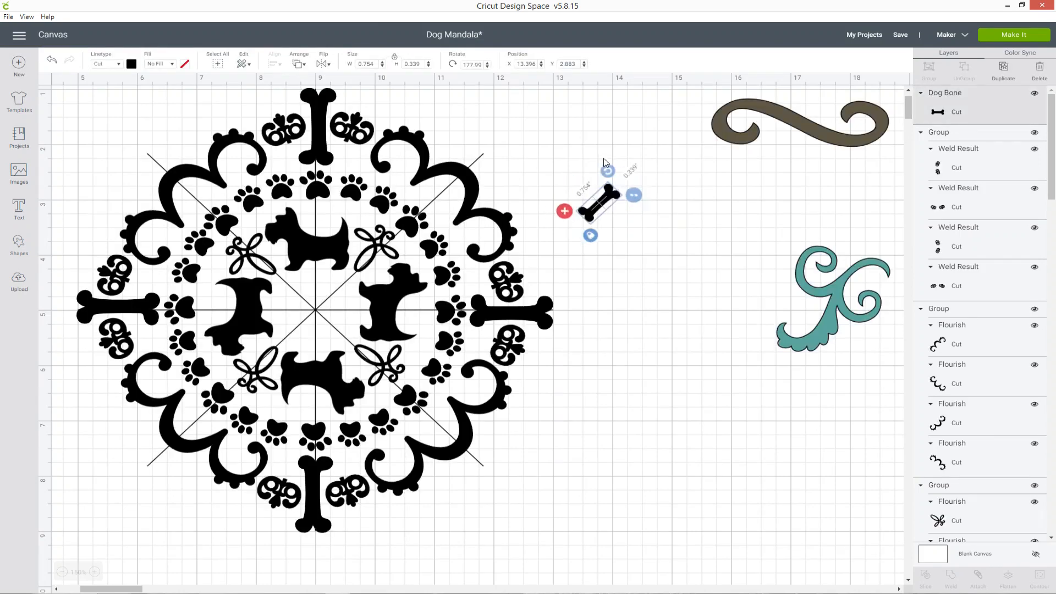
drag(606, 199, 443, 198)
Duplicate the small bone and place rotated copies on the other three diagonals inside the scalloped flourishes
right_click(972, 114)
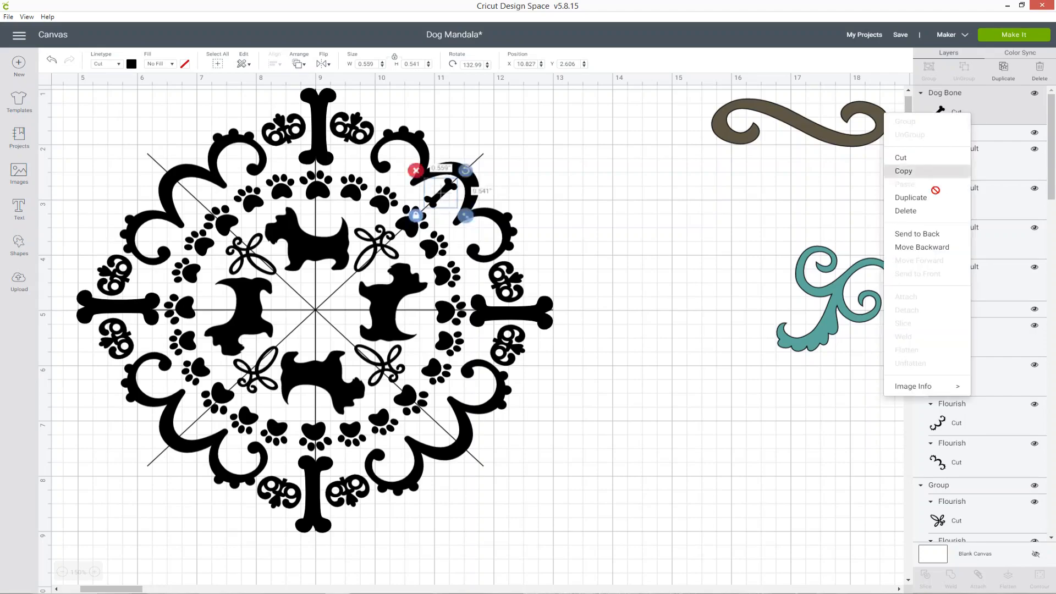
click(930, 196)
drag(481, 221, 595, 216)
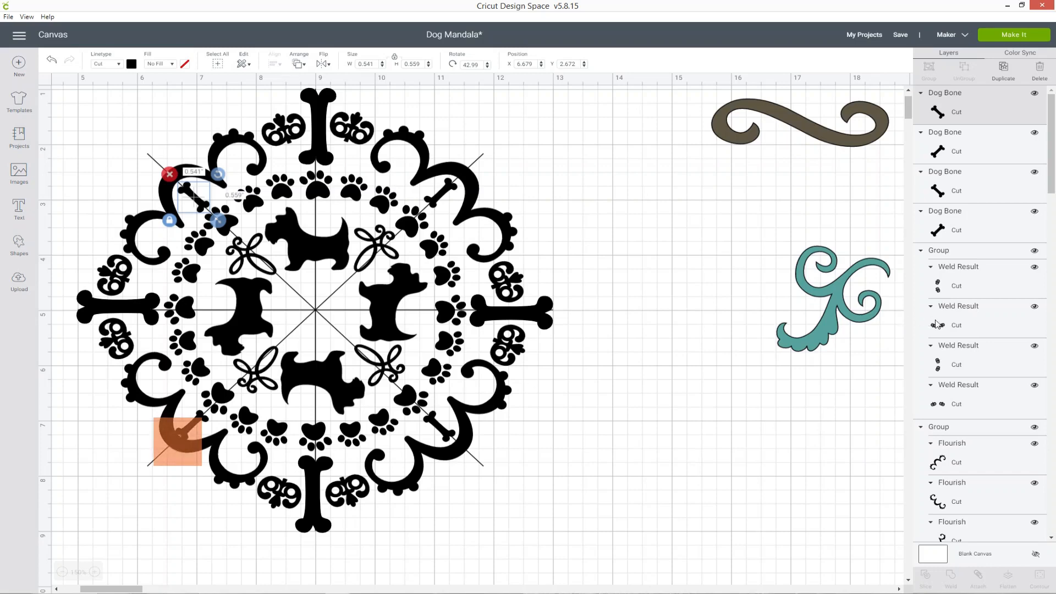
Ungroup the four scalloped flourishes, shift the lower-left and upper-left ones slightly outward, and regroup all four
scroll(988, 366, down, 2)
click(956, 375)
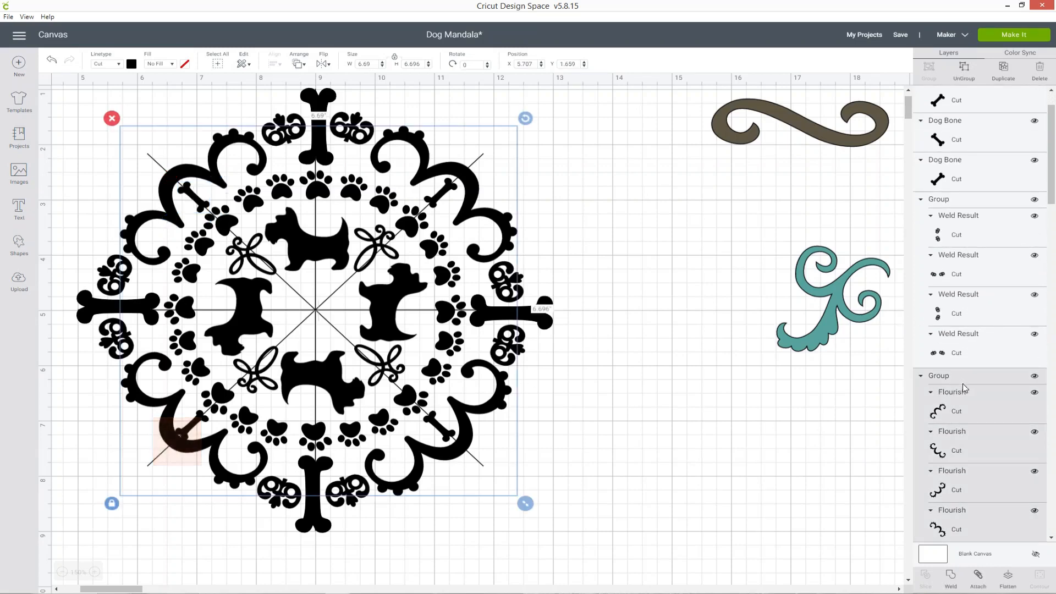
click(962, 75)
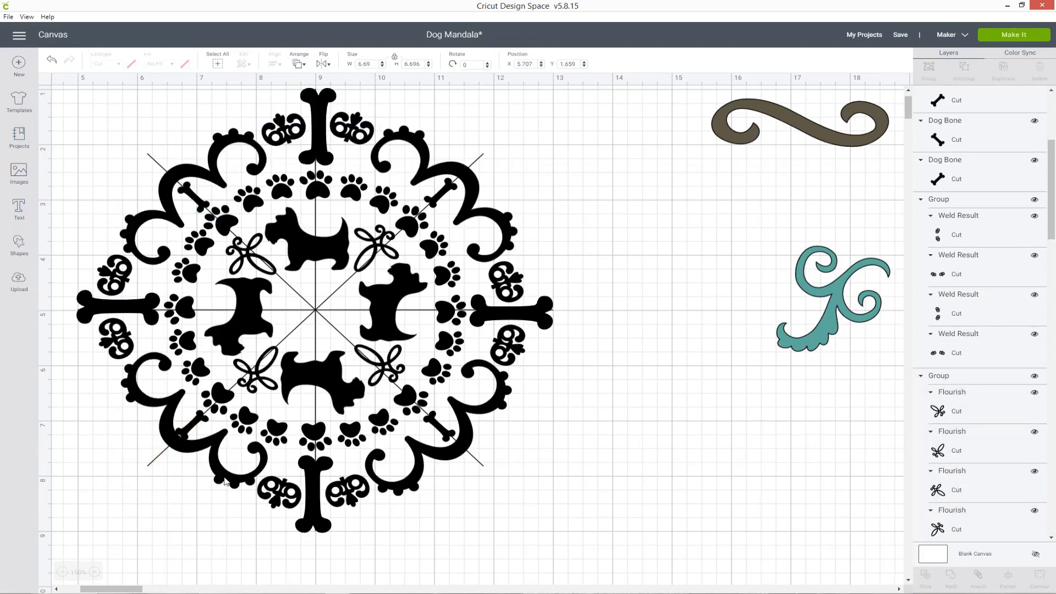
click(188, 455)
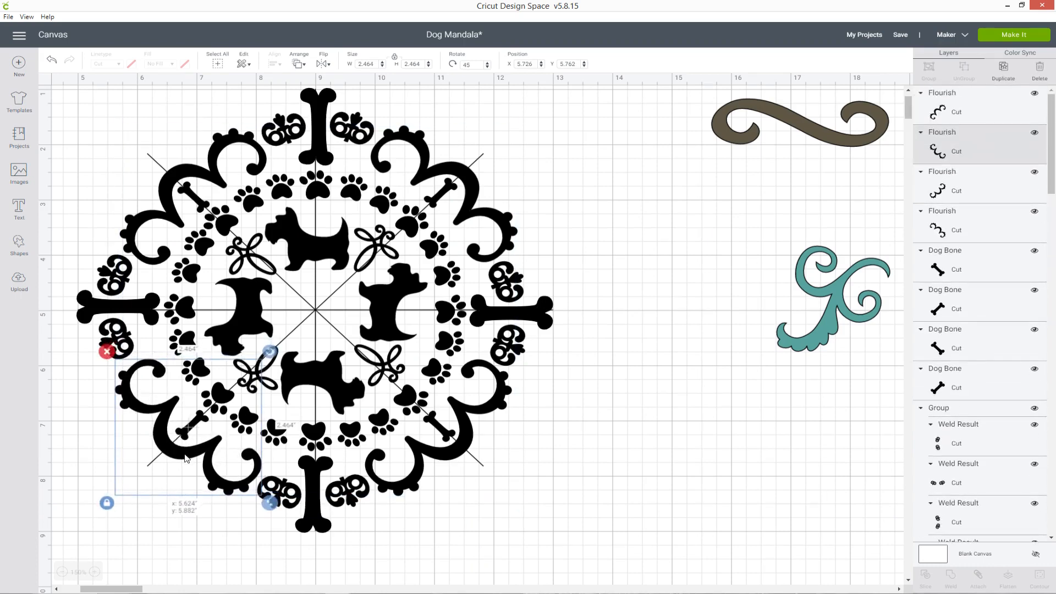
drag(185, 458, 186, 456)
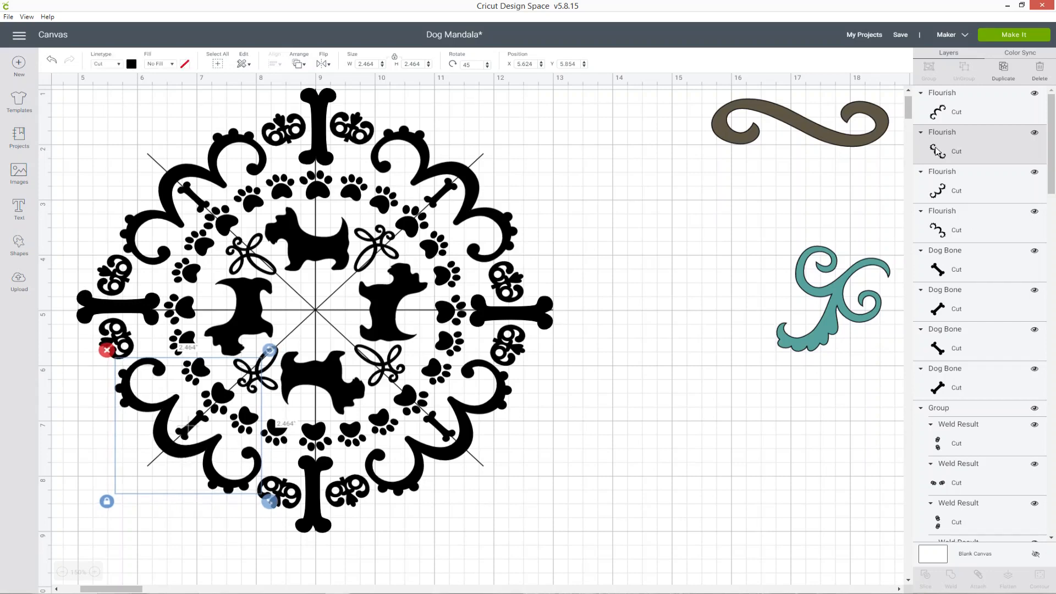
click(186, 174)
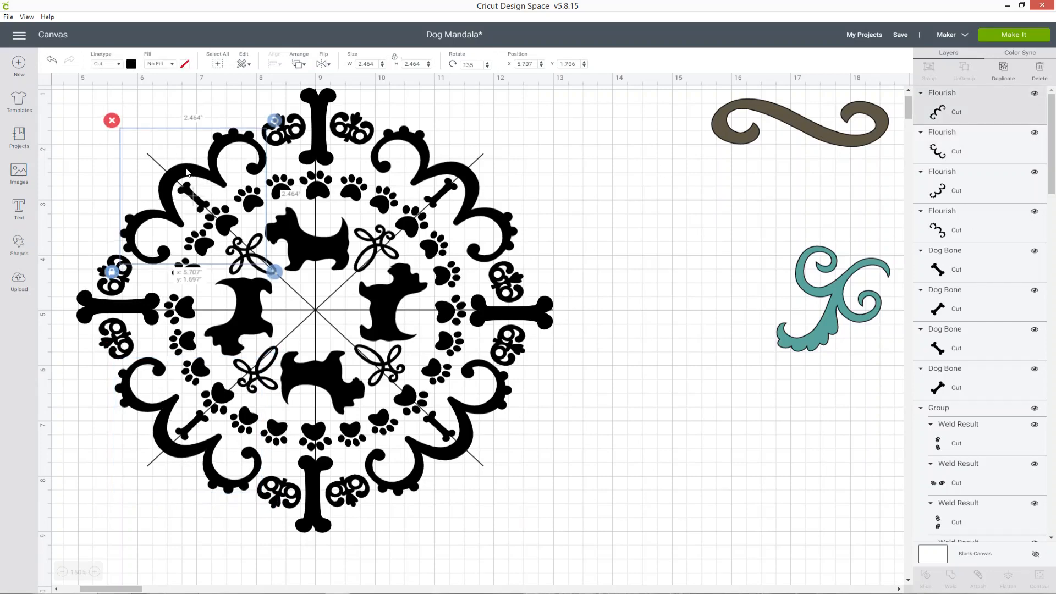
drag(186, 170, 183, 169)
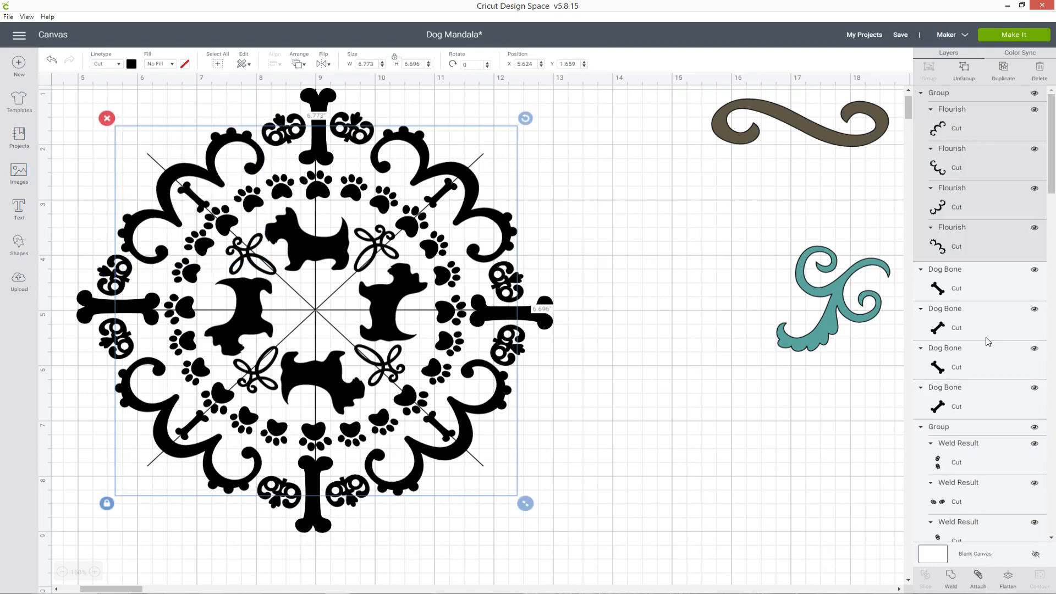
click(983, 286)
drag(199, 199, 195, 197)
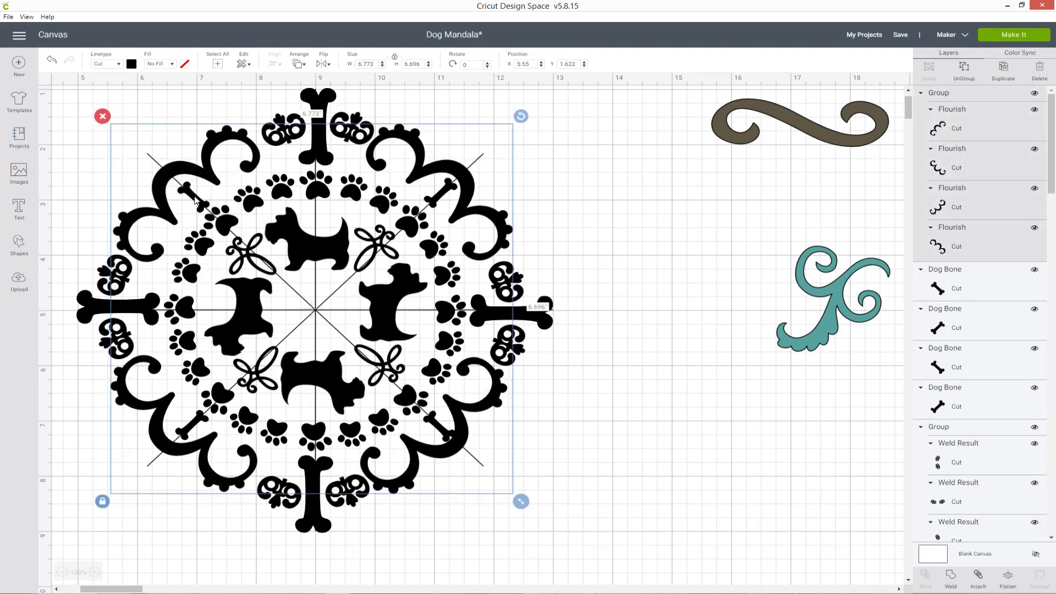
key(ctrl+z)
click(963, 270)
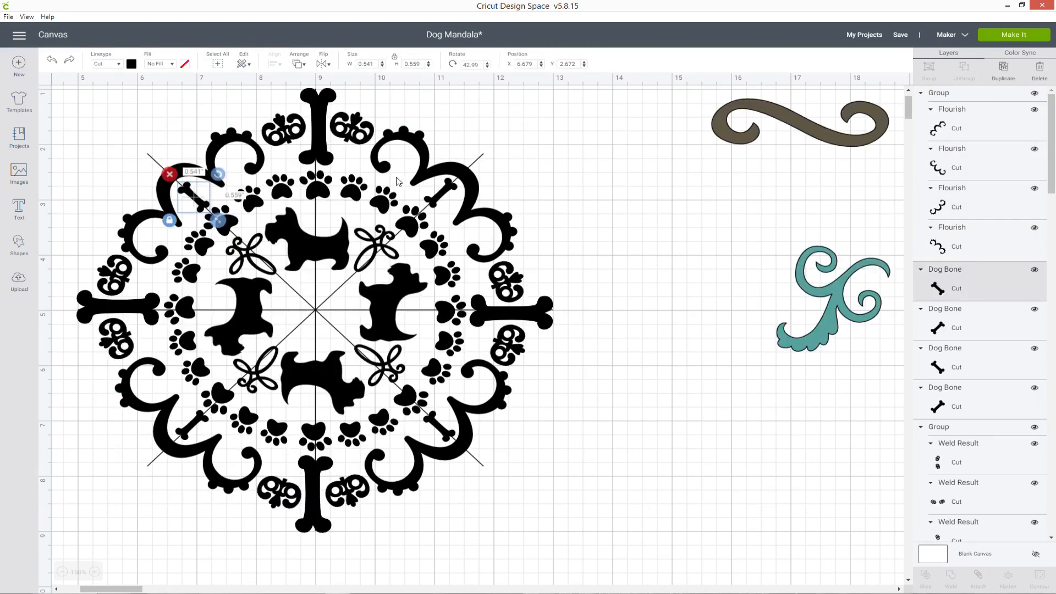
drag(189, 199, 185, 195)
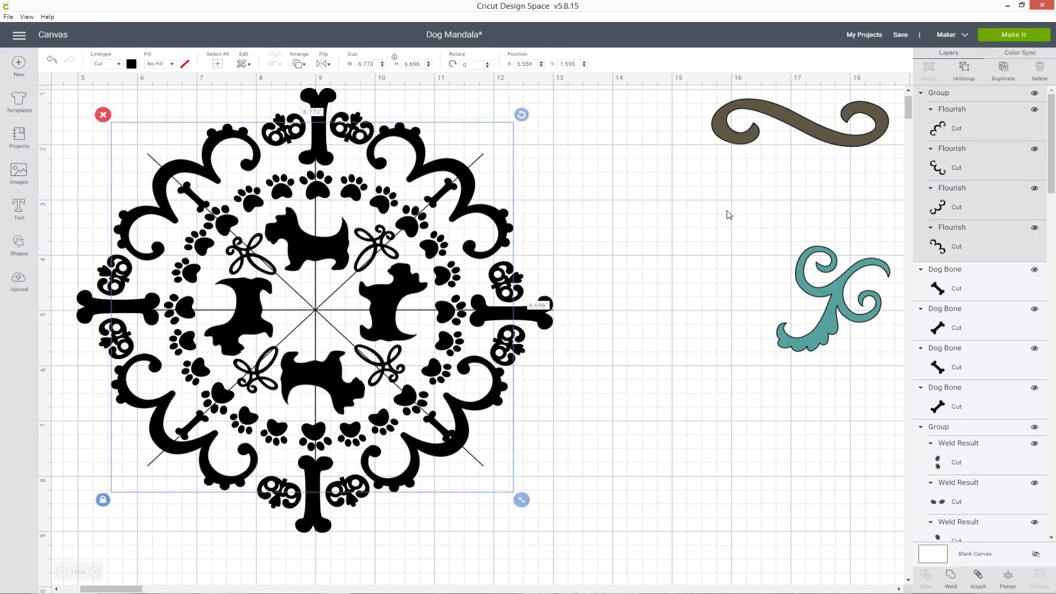
key(ctrl+z)
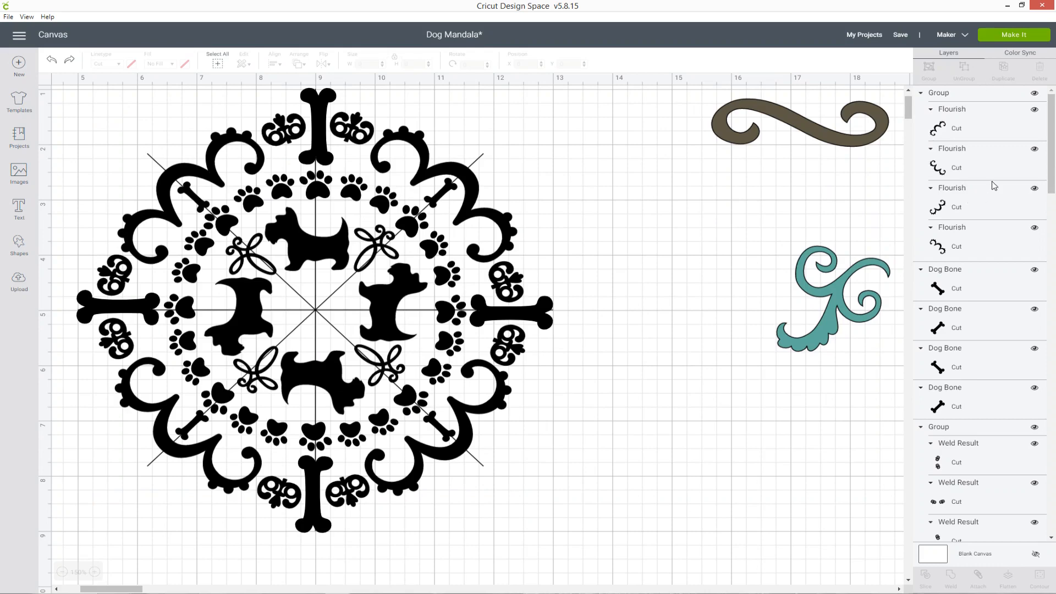
Move the scalloped flourish group below the small bones and crown flourishes in the layer order, and nudge the upper-left small bone slightly upward
click(947, 278)
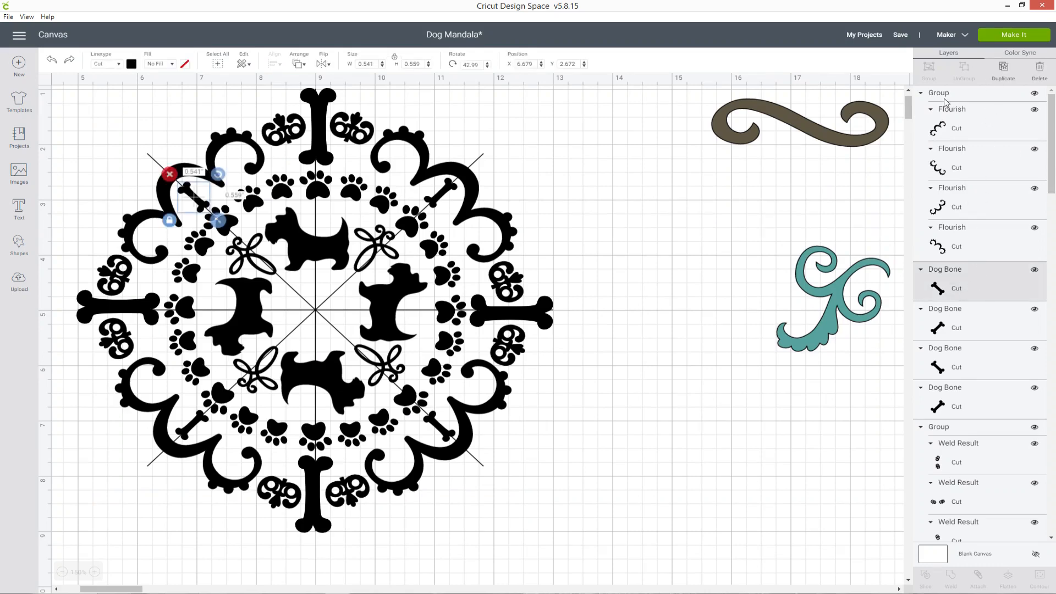
click(921, 93)
drag(957, 101, 967, 267)
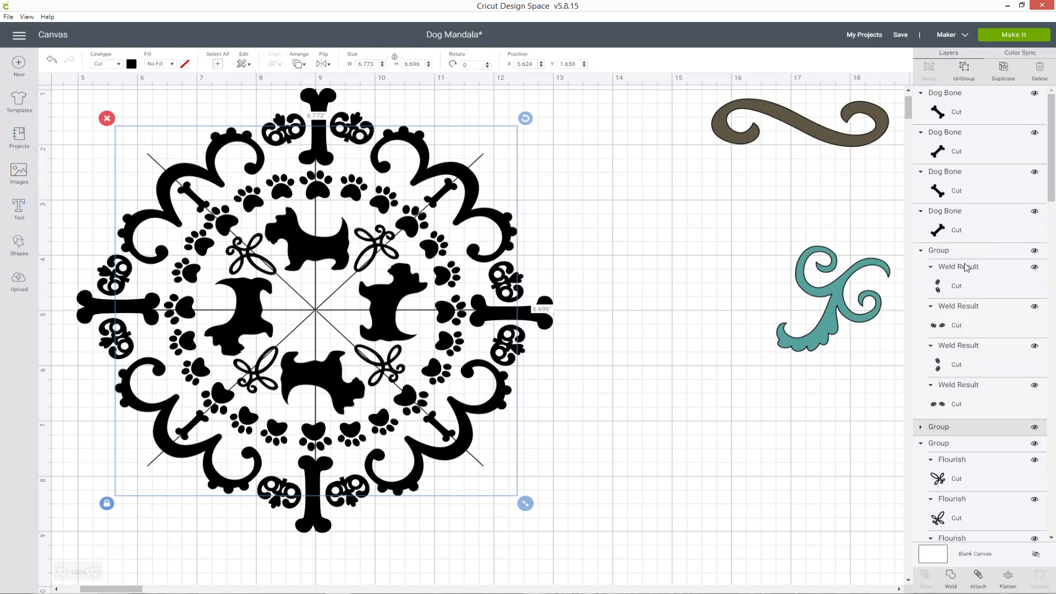
click(989, 121)
drag(206, 202, 206, 203)
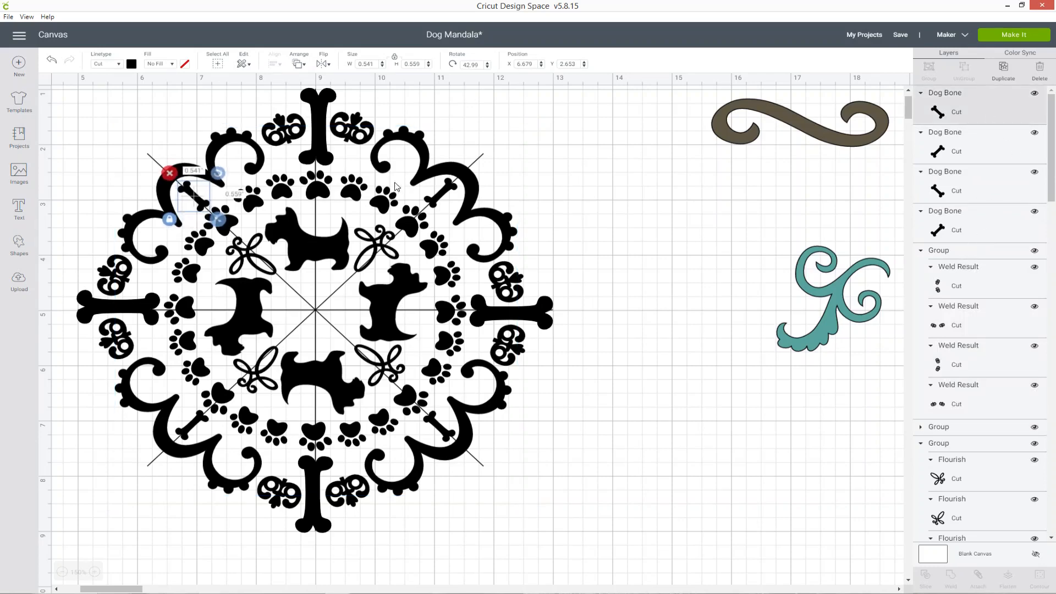
click(664, 183)
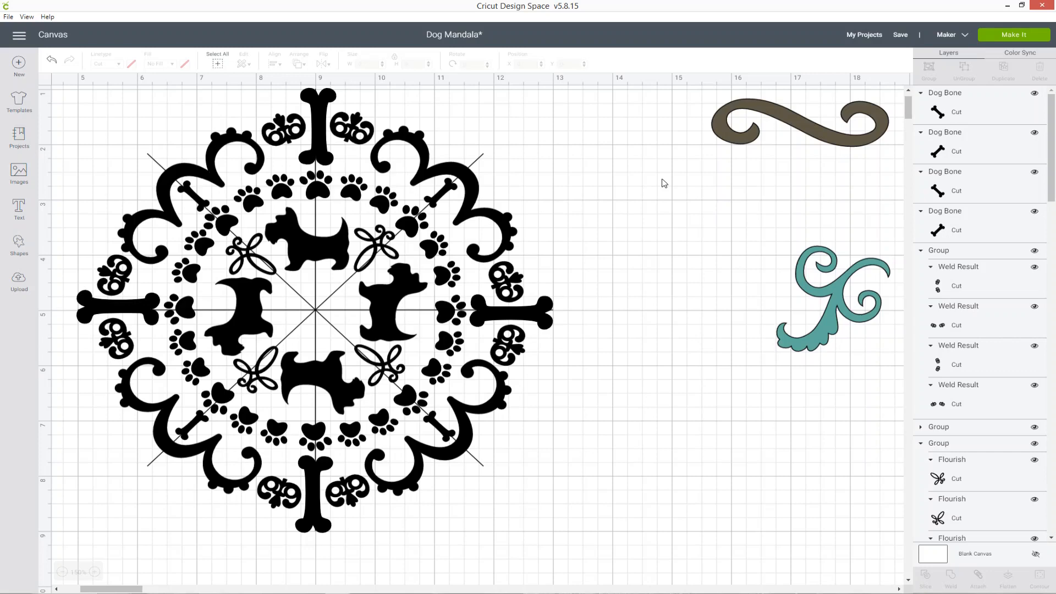
Duplicate the upper-left small bone, shrink it to 0.466 inches long, rotate it to 87.99 degrees, and place it above the top terrier's back
click(976, 111)
right_click(976, 112)
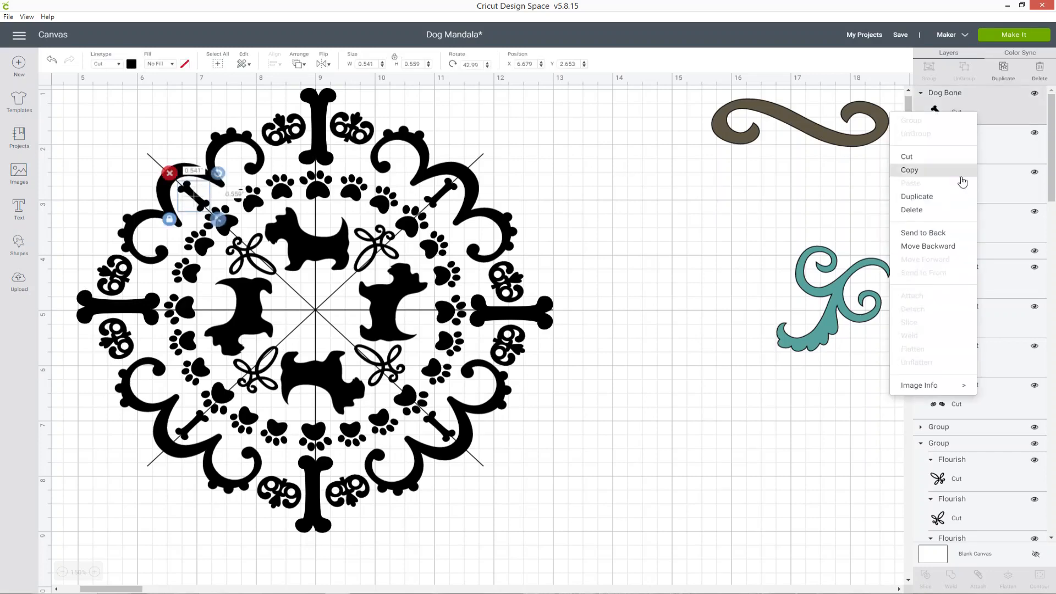
click(927, 197)
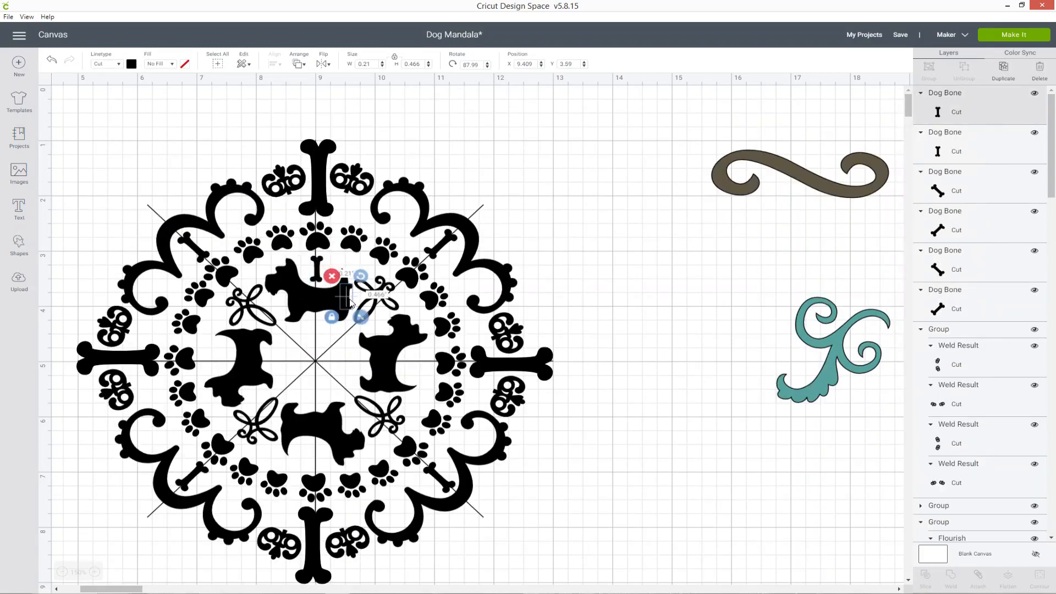
Place copies of the tiny bone between the terriers and the paw ring on the right, bottom and left guides, rotated 90 degrees each time
drag(349, 299, 660, 262)
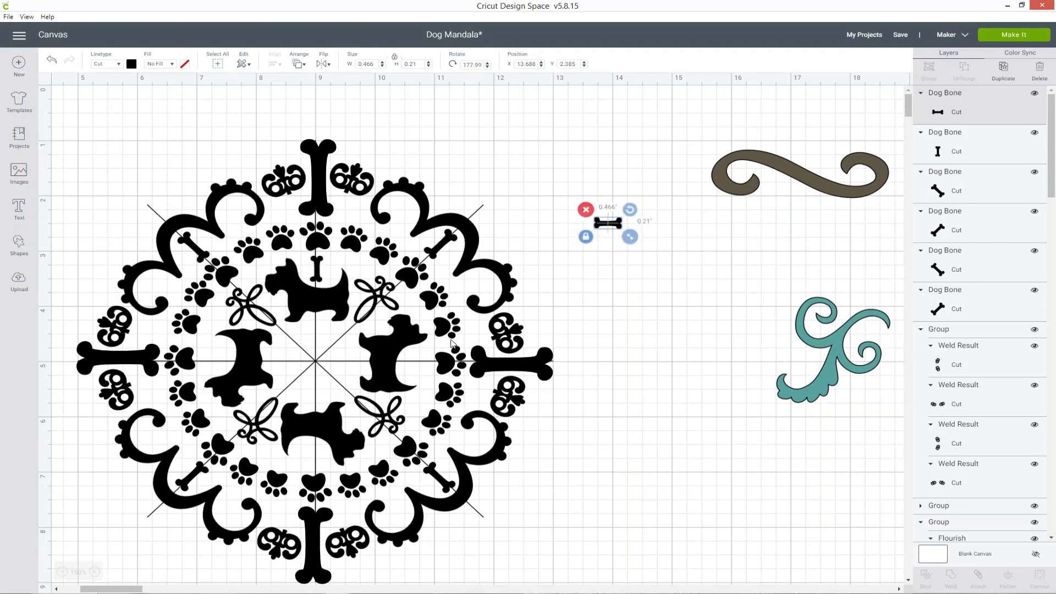
drag(615, 228, 421, 367)
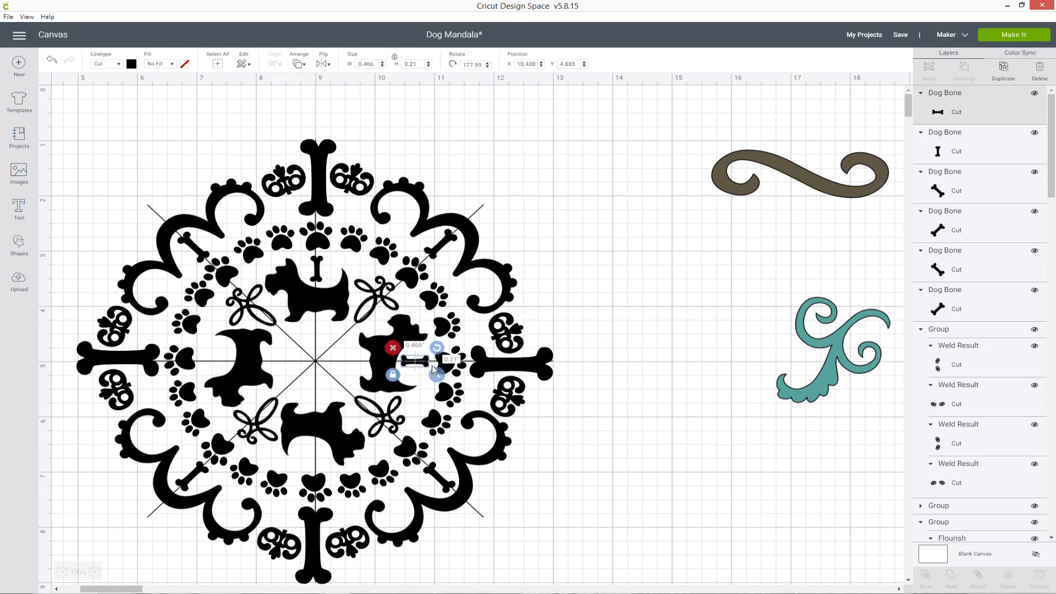
right_click(1002, 114)
click(944, 196)
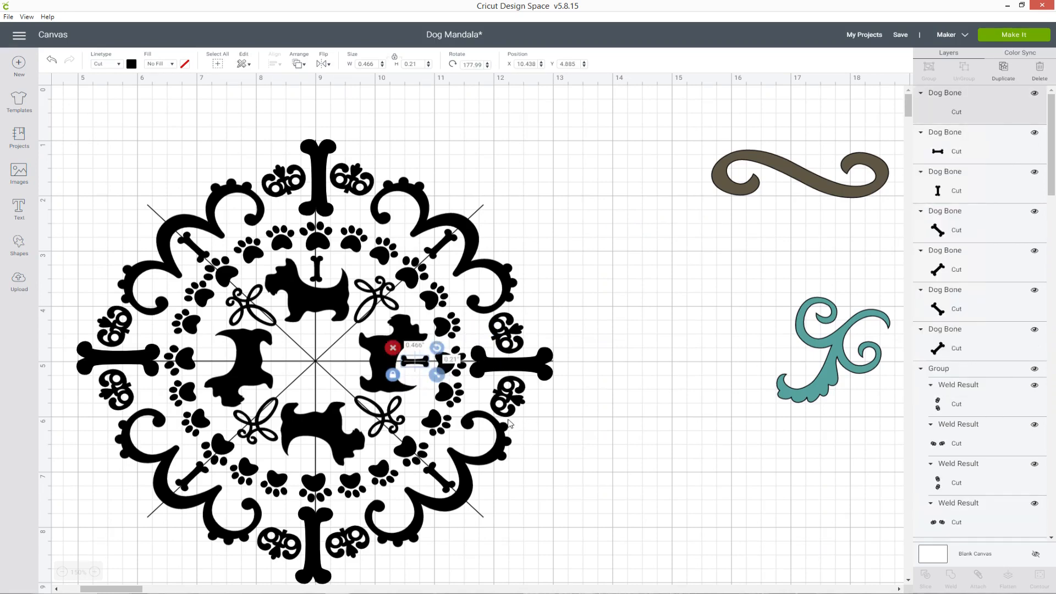
drag(448, 394, 661, 313)
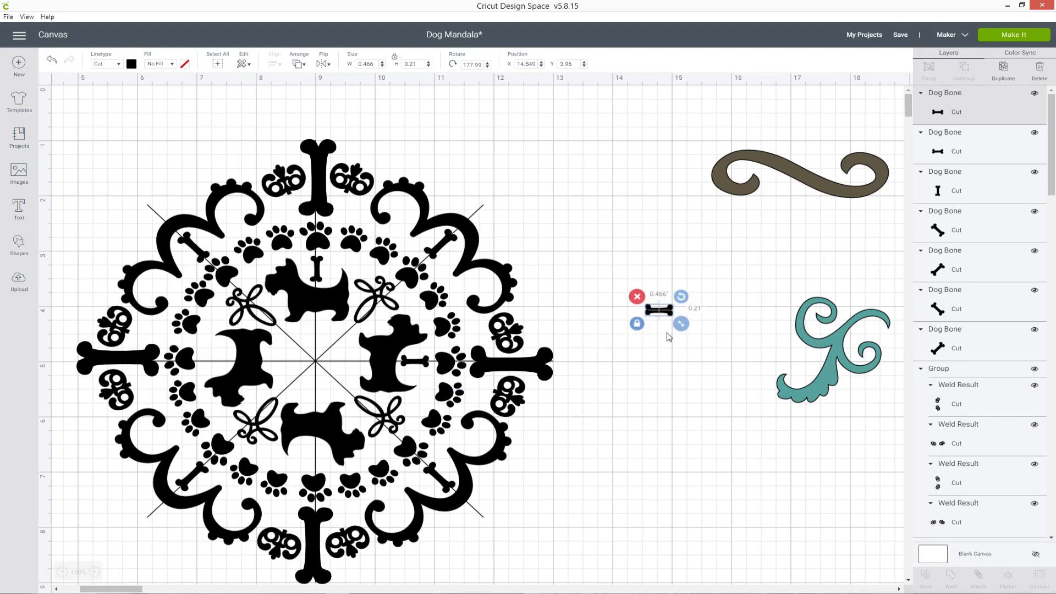
drag(669, 336, 692, 348)
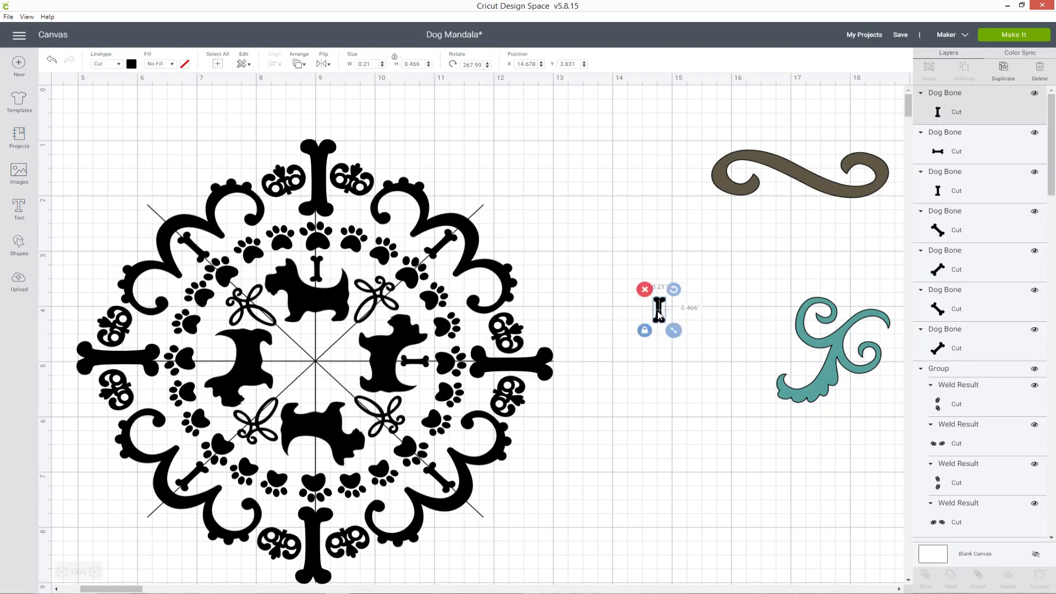
drag(659, 315, 315, 457)
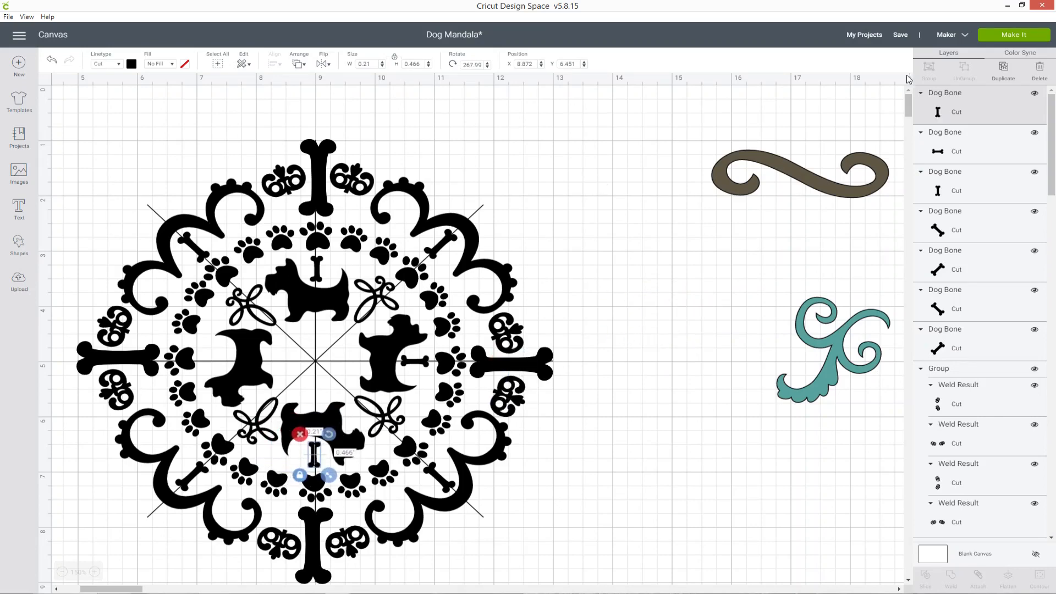
right_click(1005, 106)
click(968, 190)
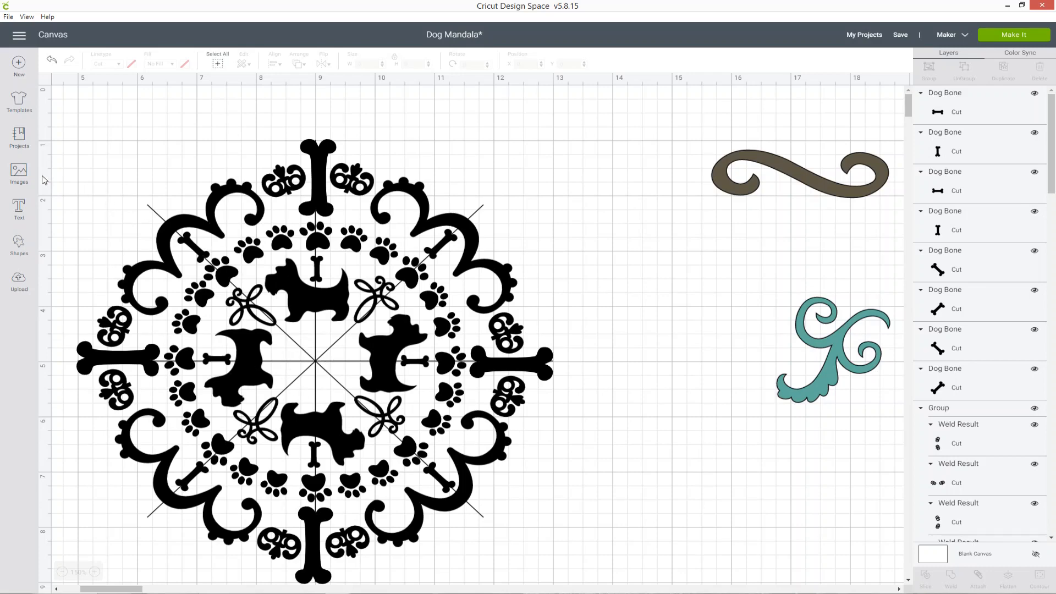
Search the image library for "paw print", limit the results to Cricut Access, and insert the brown circle with the cut-out paw
click(19, 173)
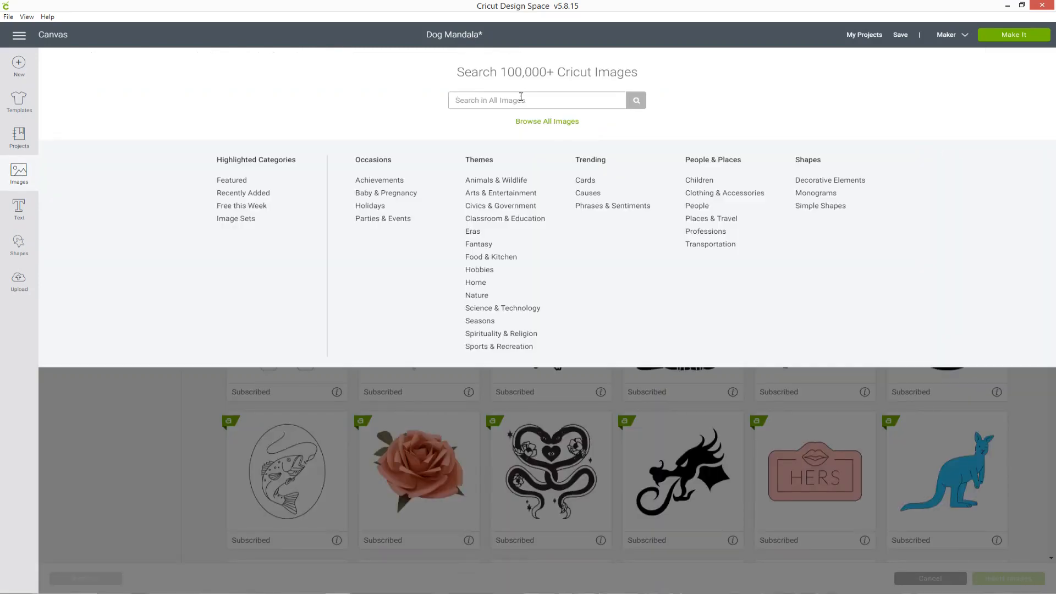
text(paw print)
key(Return)
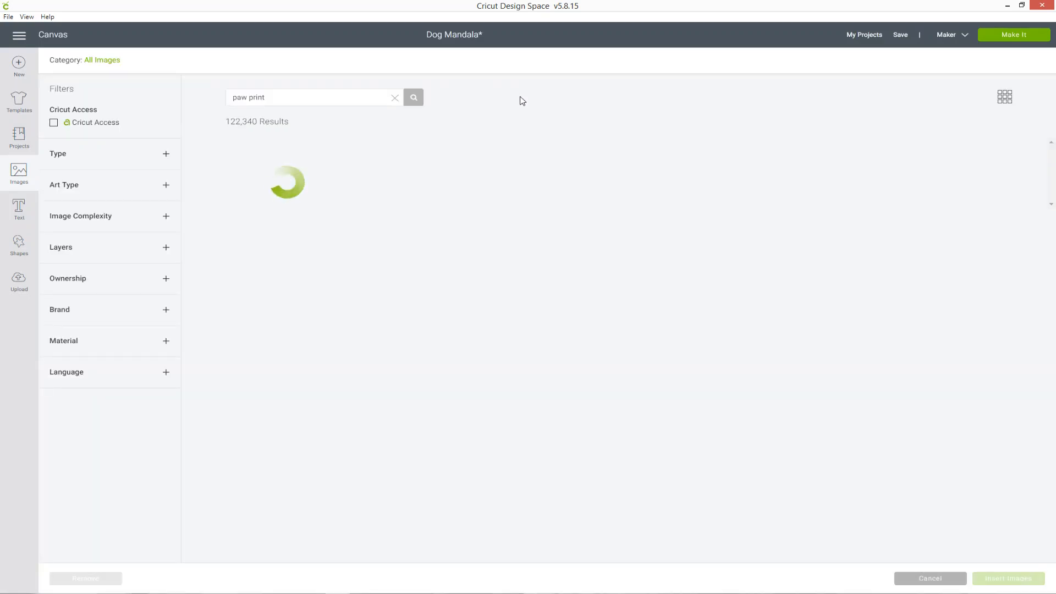
click(66, 124)
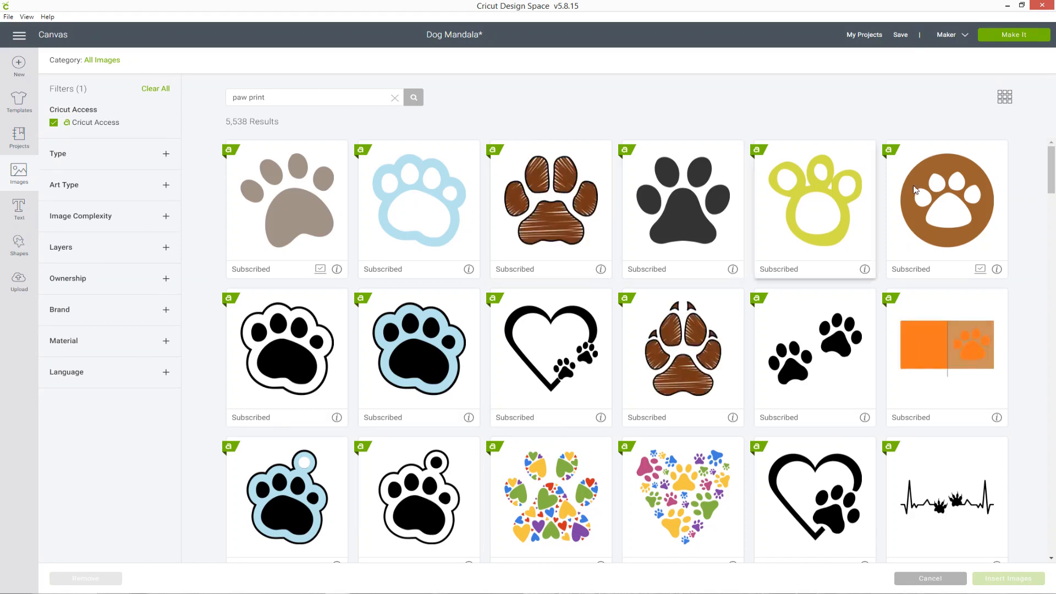
click(923, 188)
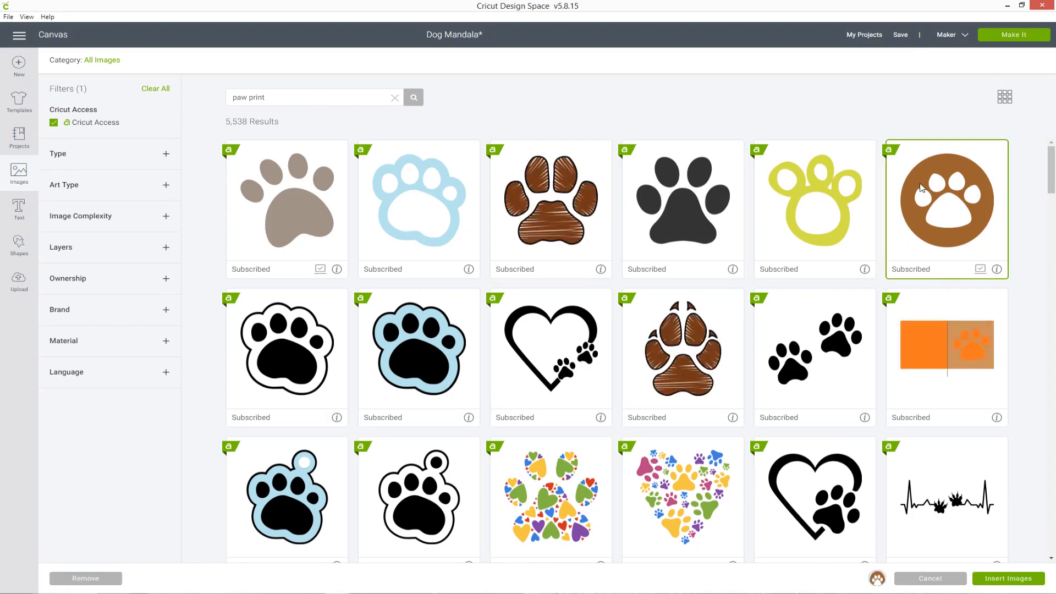
click(1004, 579)
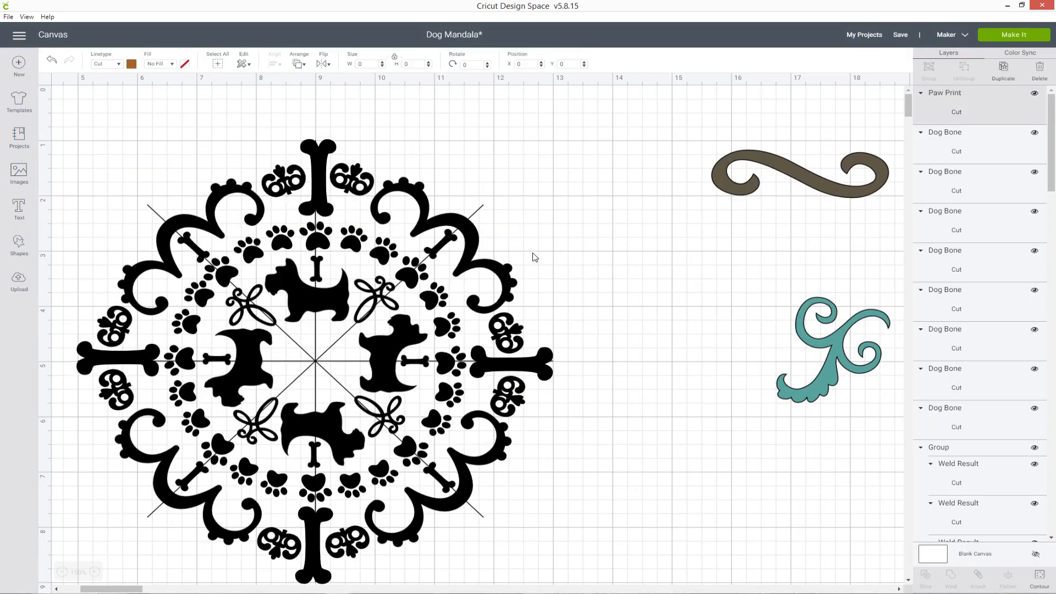
Recolor the circular paw print black, shrink it to about 0.81 inches wide, and center it where the guide lines cross
drag(246, 243, 610, 196)
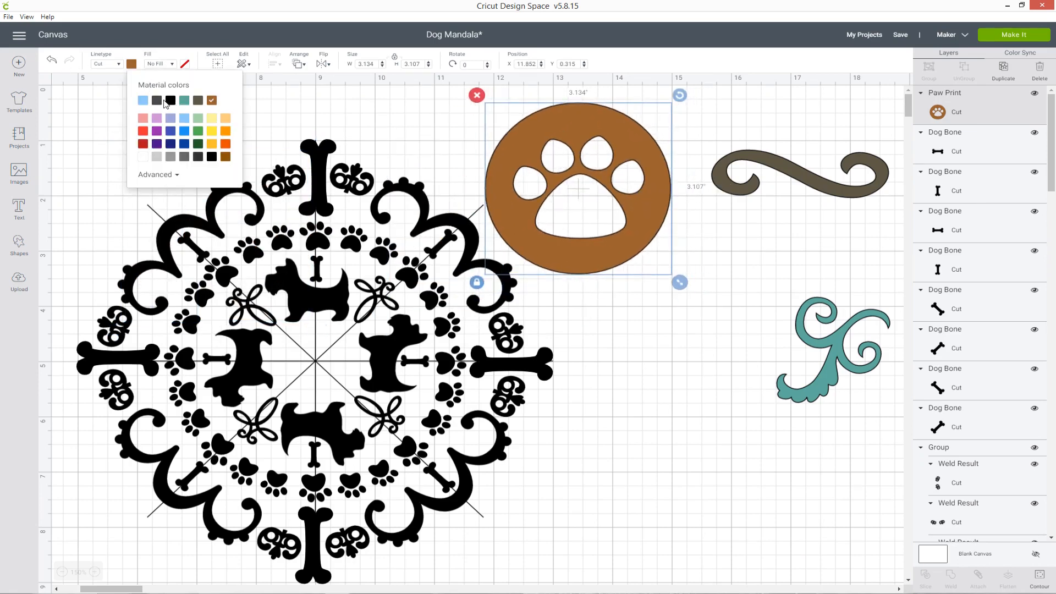
click(171, 100)
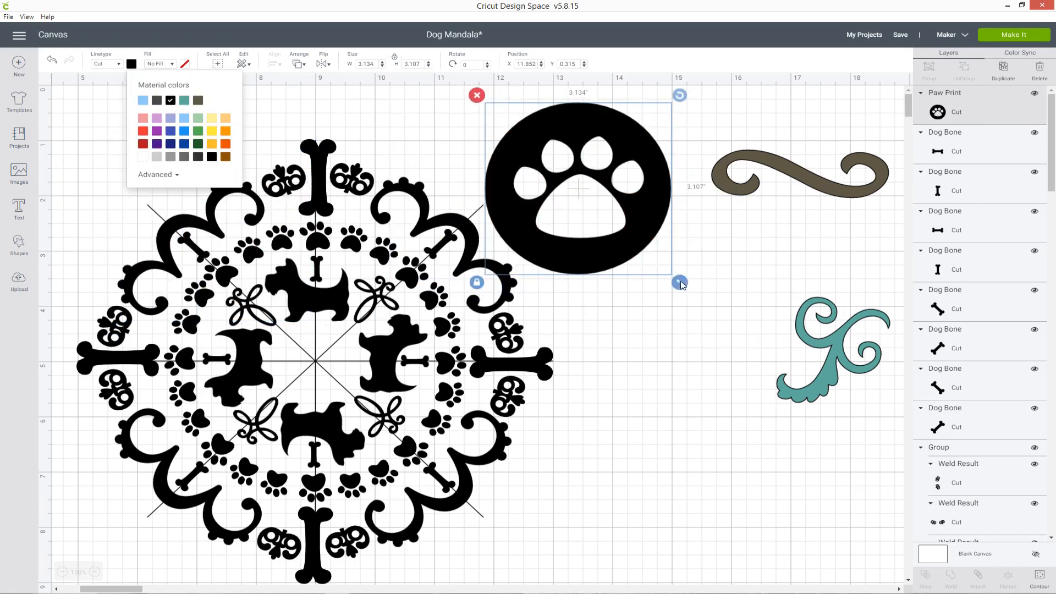
drag(680, 282, 348, 393)
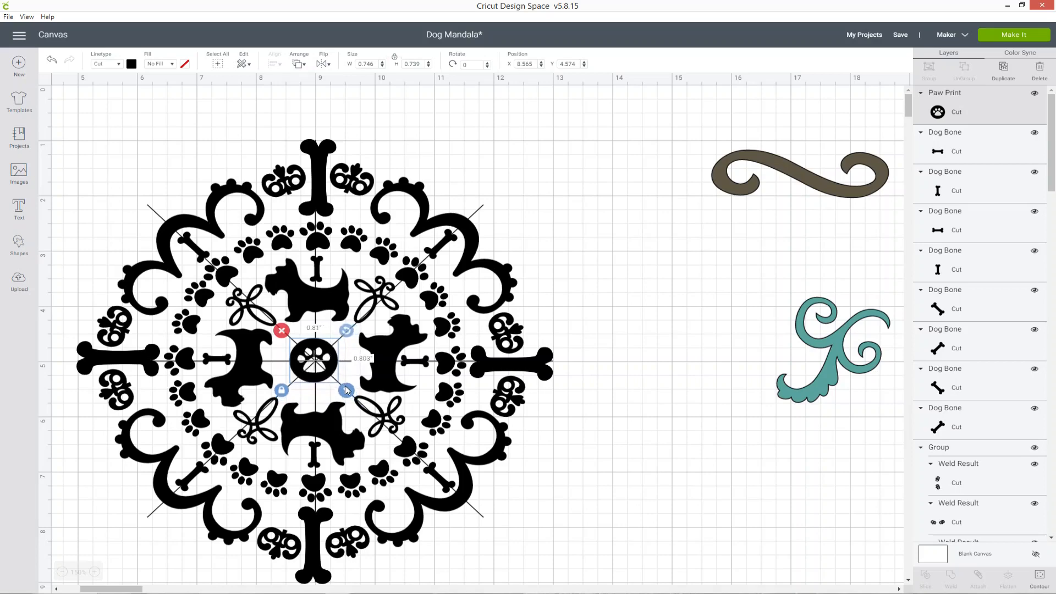
click(666, 269)
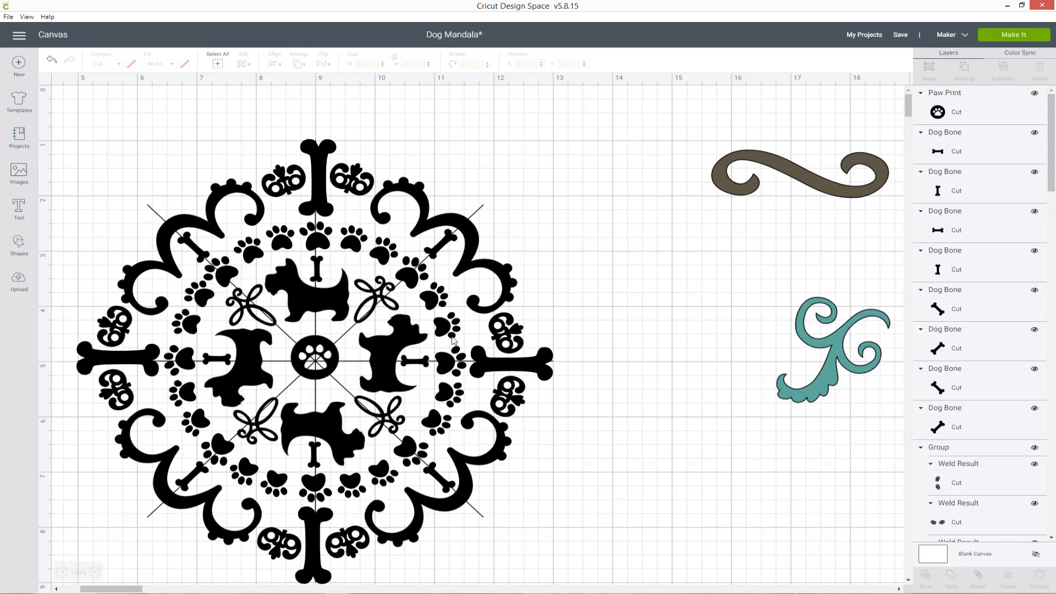
Duplicate the left tiny bone, shrink the copy to about 0.147 inches high, and place it between the left terrier and the central paw circle
click(956, 138)
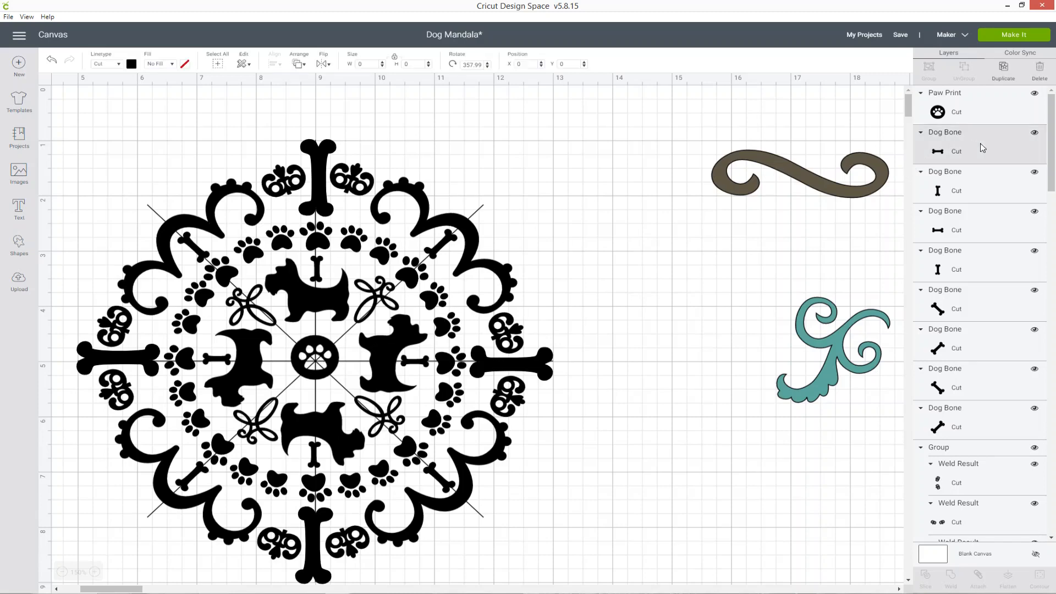
right_click(956, 138)
click(935, 307)
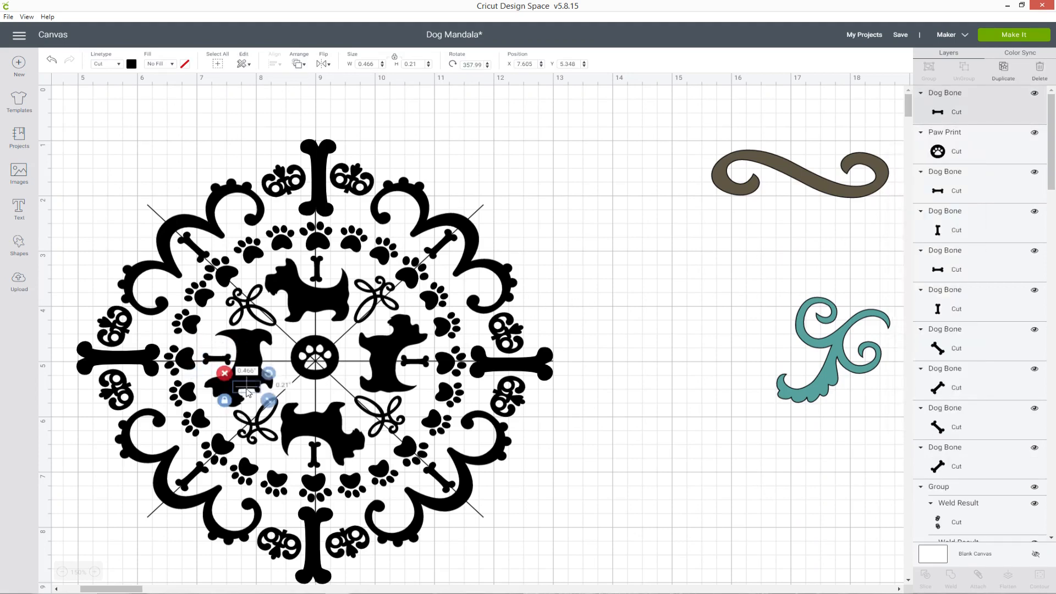
drag(255, 399, 295, 374)
click(305, 360)
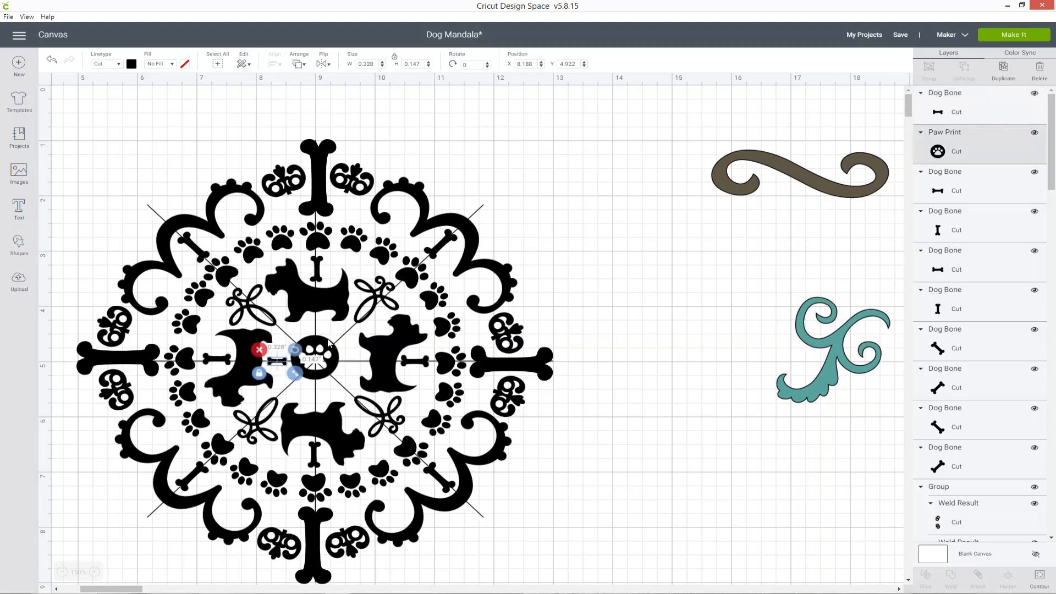
Finish placing the small bone left of the central paw circle and put copies right, above and below, rotating the vertical ones 90 degrees
drag(342, 383, 279, 361)
click(279, 361)
click(762, 185)
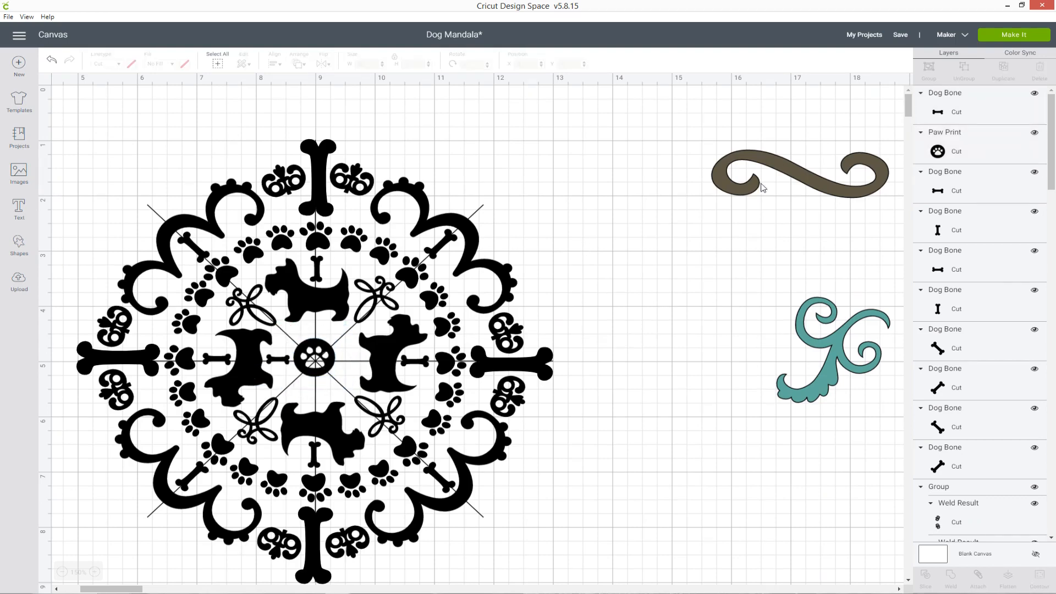
right_click(948, 102)
click(985, 183)
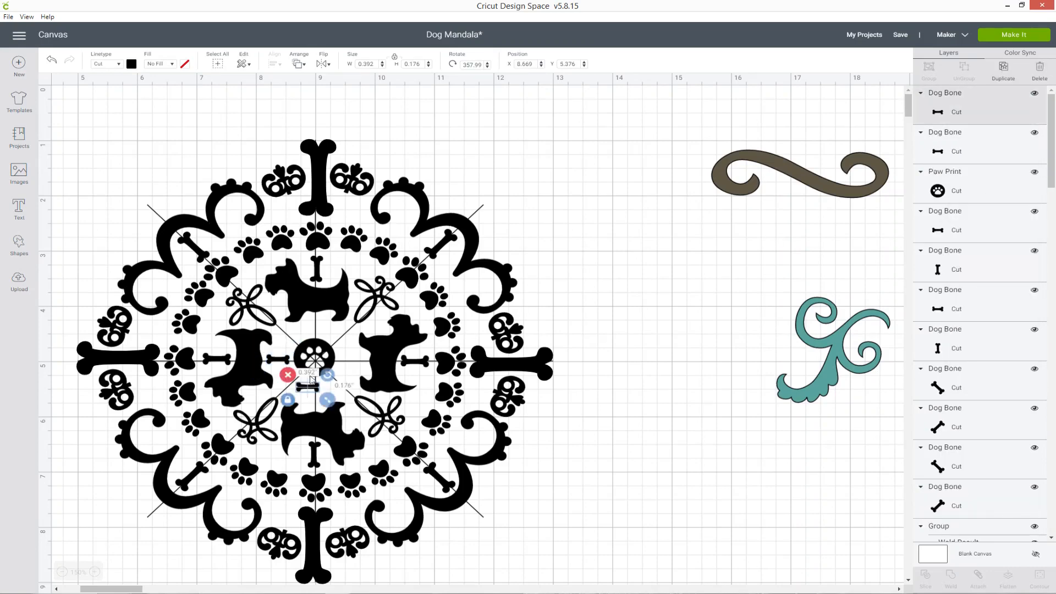
drag(315, 392, 361, 366)
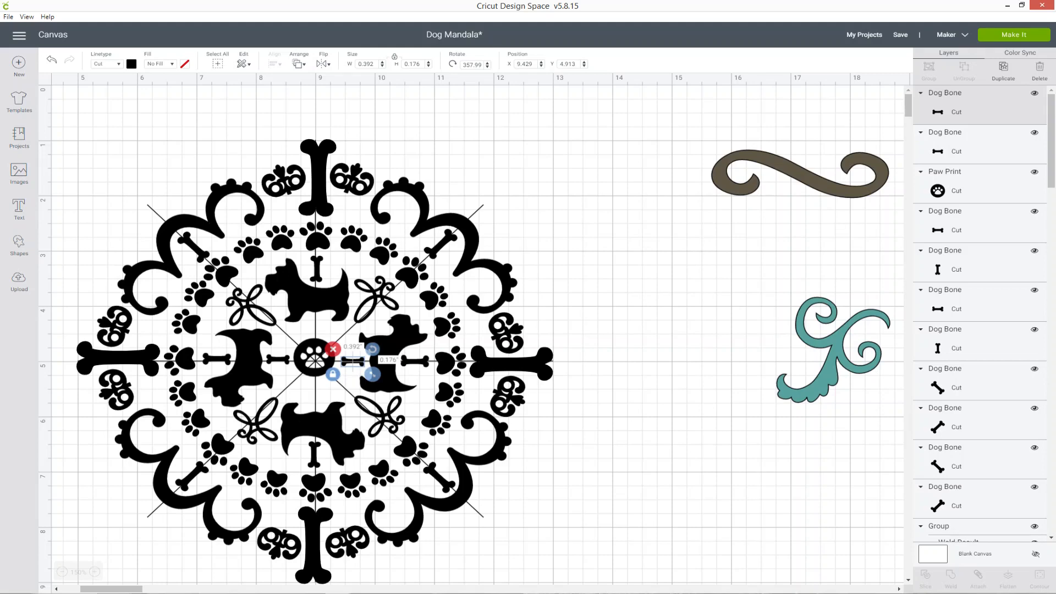
right_click(978, 109)
click(935, 194)
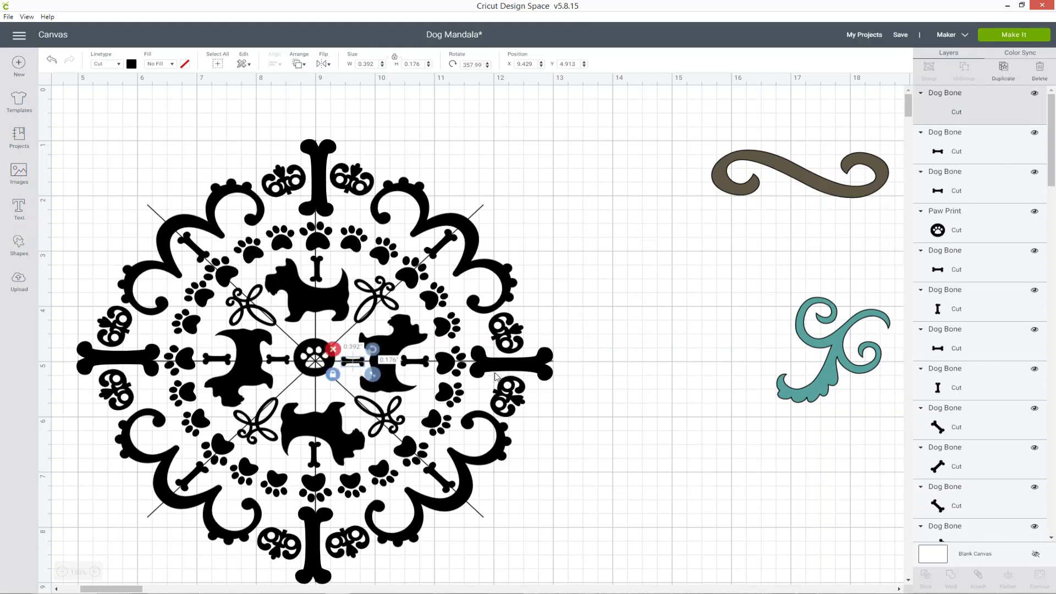
drag(414, 402, 388, 410)
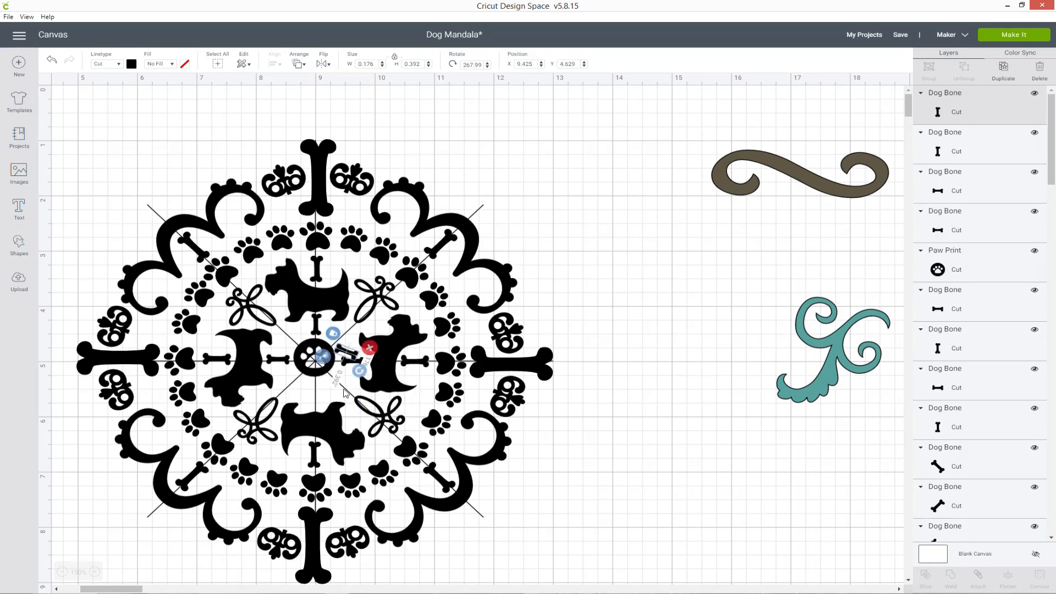
drag(343, 389, 339, 389)
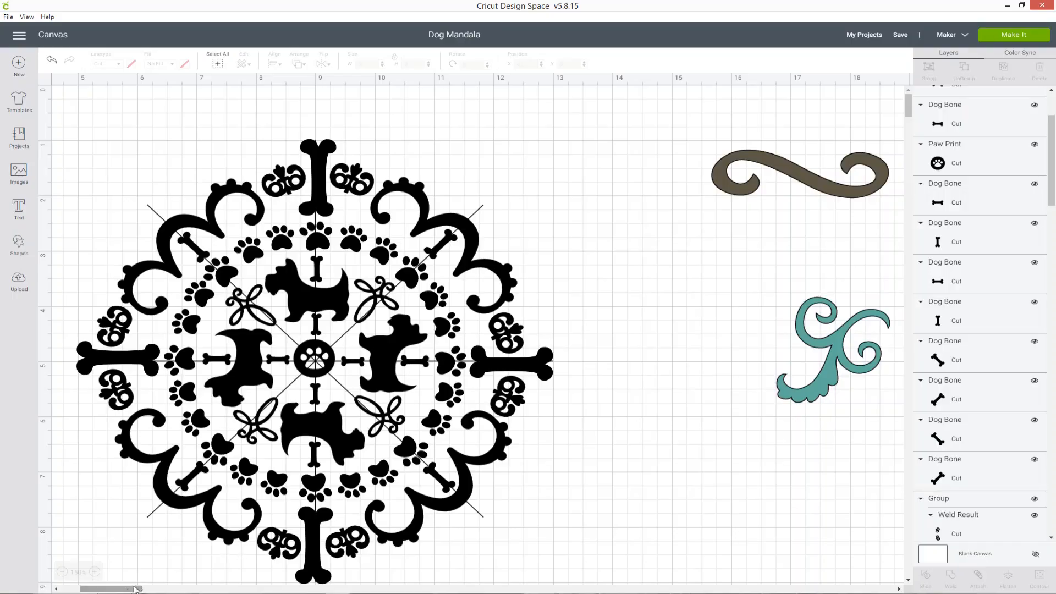
Group all the small dog bones around the terriers, the central paw circle and inside the scroll border
scroll(792, 420, left, 3)
scroll(792, 419, down, 2)
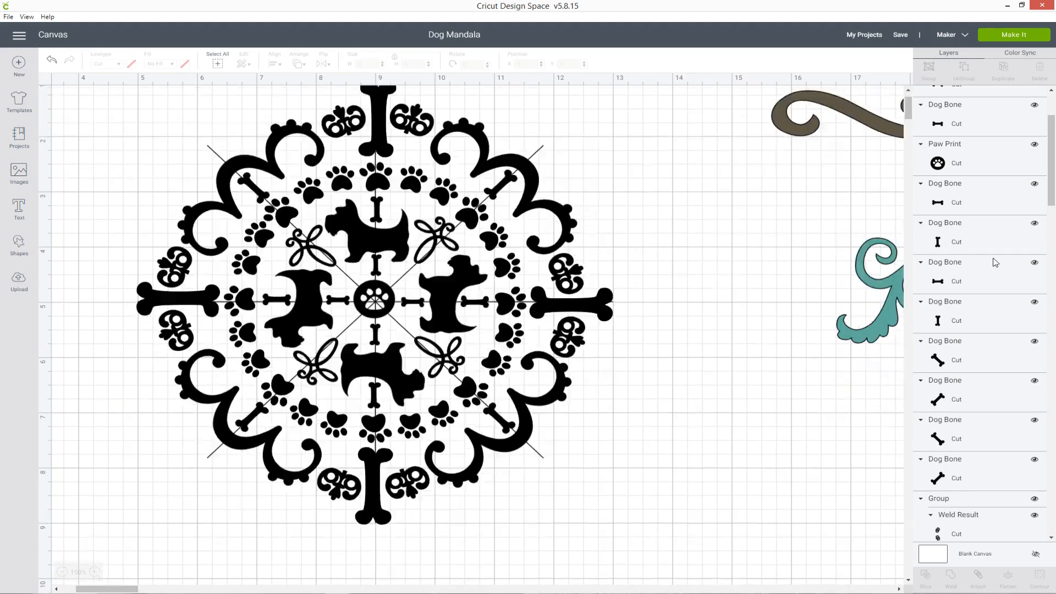
scroll(990, 253, down, 5)
scroll(968, 124, up, 7)
click(968, 124)
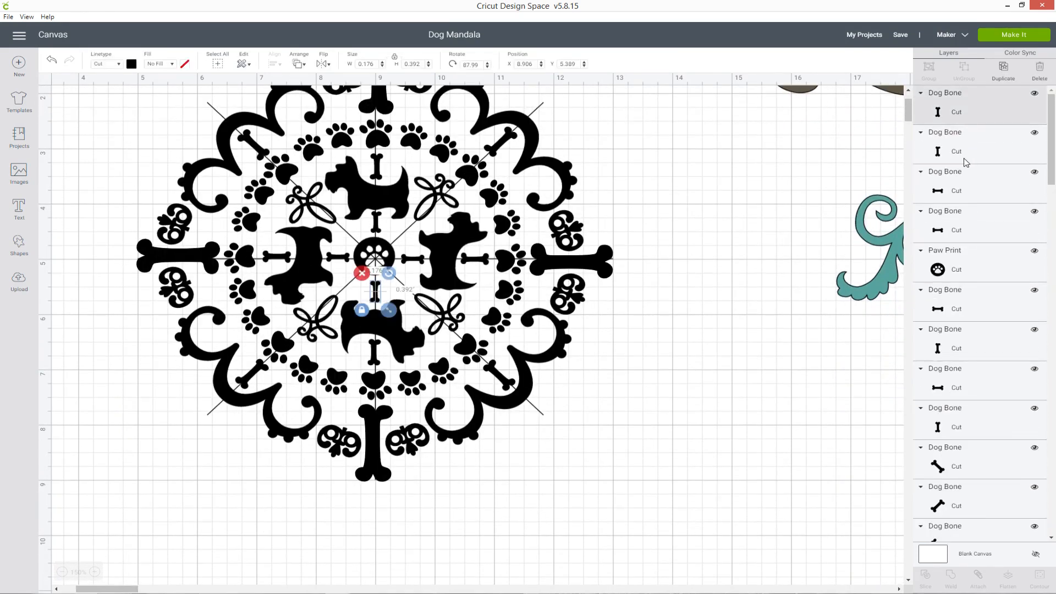
shift+click(968, 159)
shift+click(968, 189)
shift+click(968, 228)
shift+click(970, 308)
shift+click(971, 348)
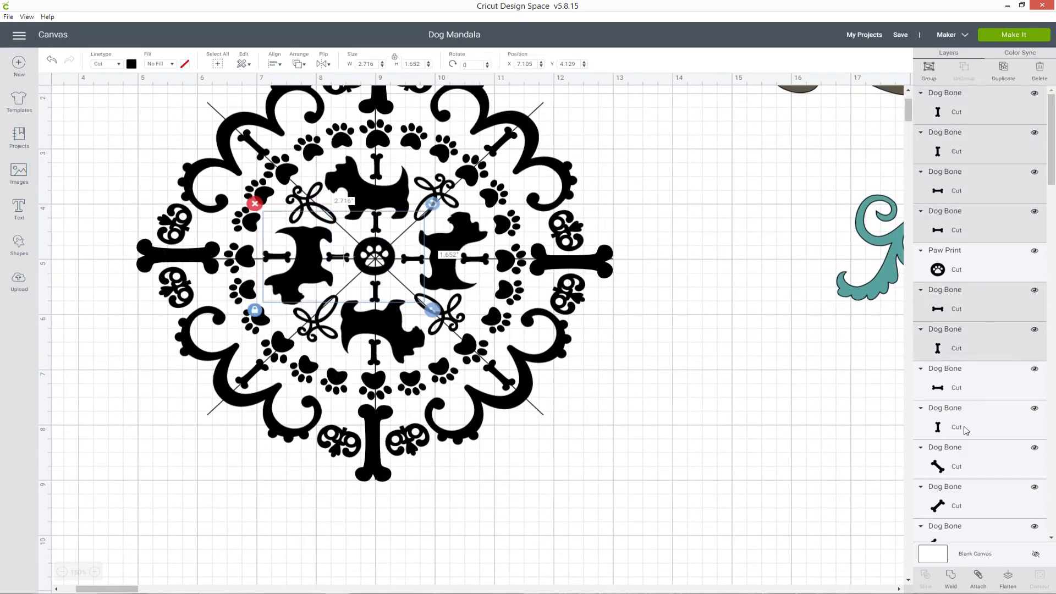
shift+click(970, 388)
shift+click(968, 428)
shift+click(967, 467)
shift+click(967, 505)
scroll(990, 409, down, 3)
scroll(990, 410, down, 3)
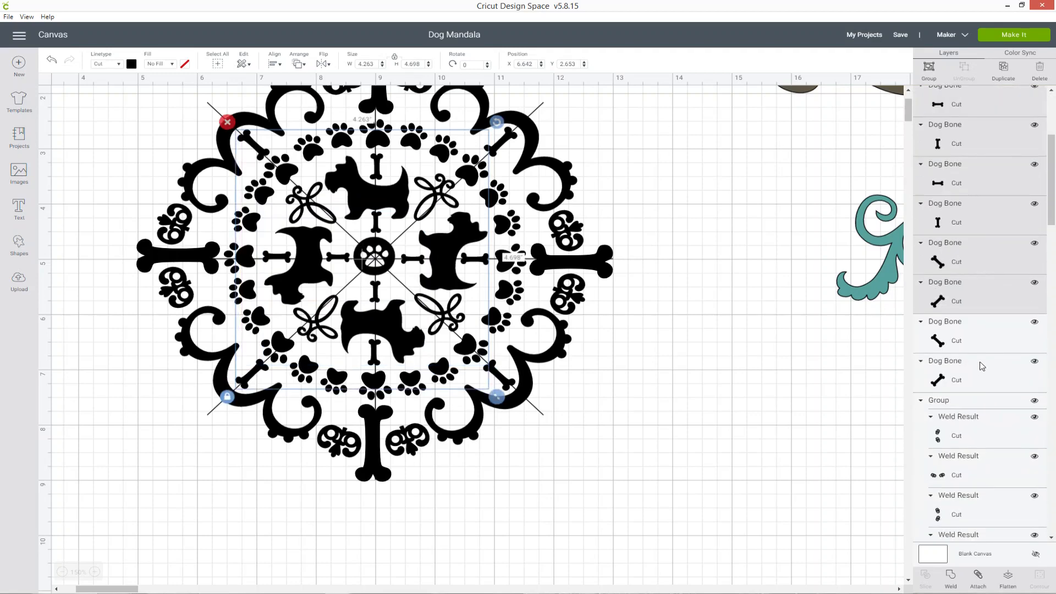
shift+click(979, 365)
shift+click(973, 335)
key(ctrl+g)
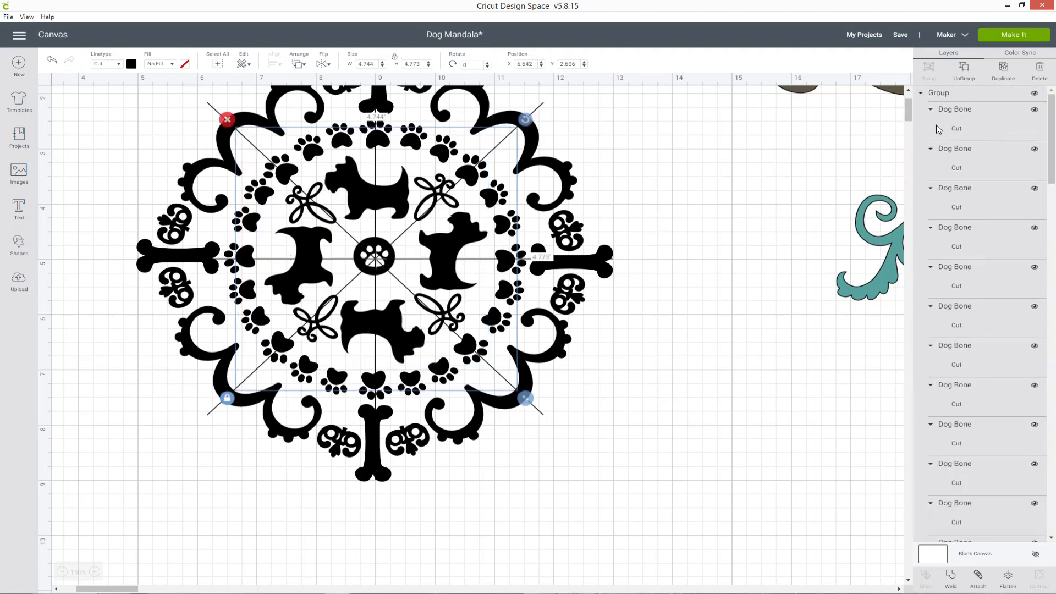
Collapse the small bone group, the Weld Result group, the black flourish group and the brown flourish in the layer list
click(922, 93)
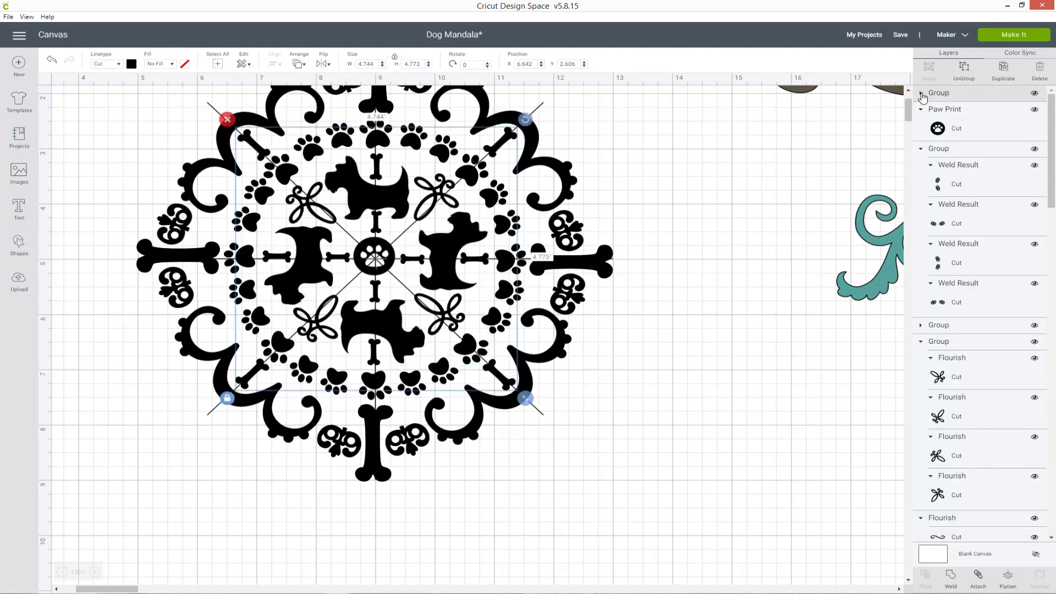
click(924, 149)
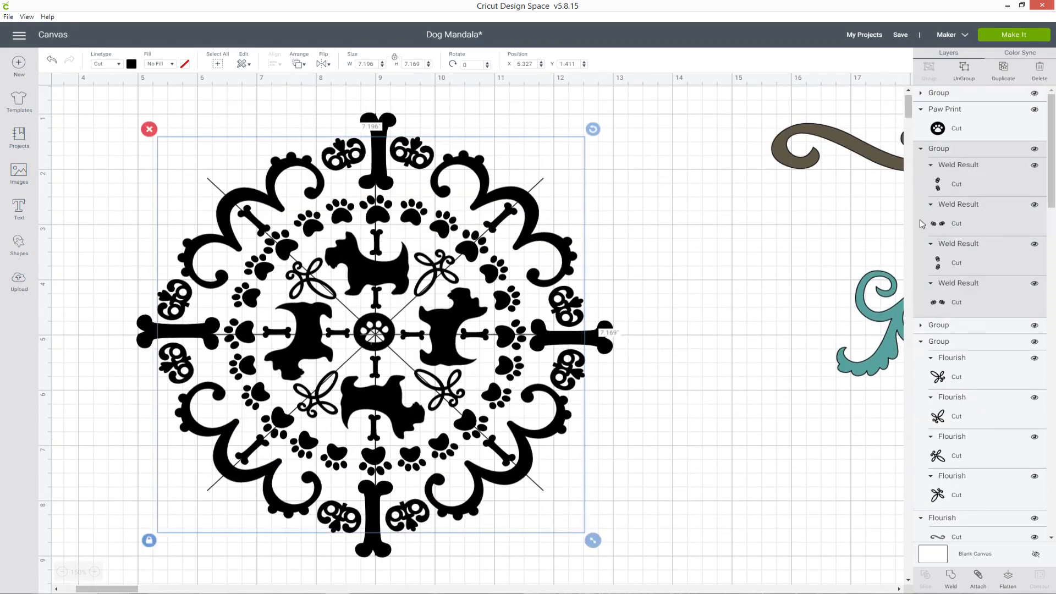
click(921, 149)
click(923, 186)
click(922, 184)
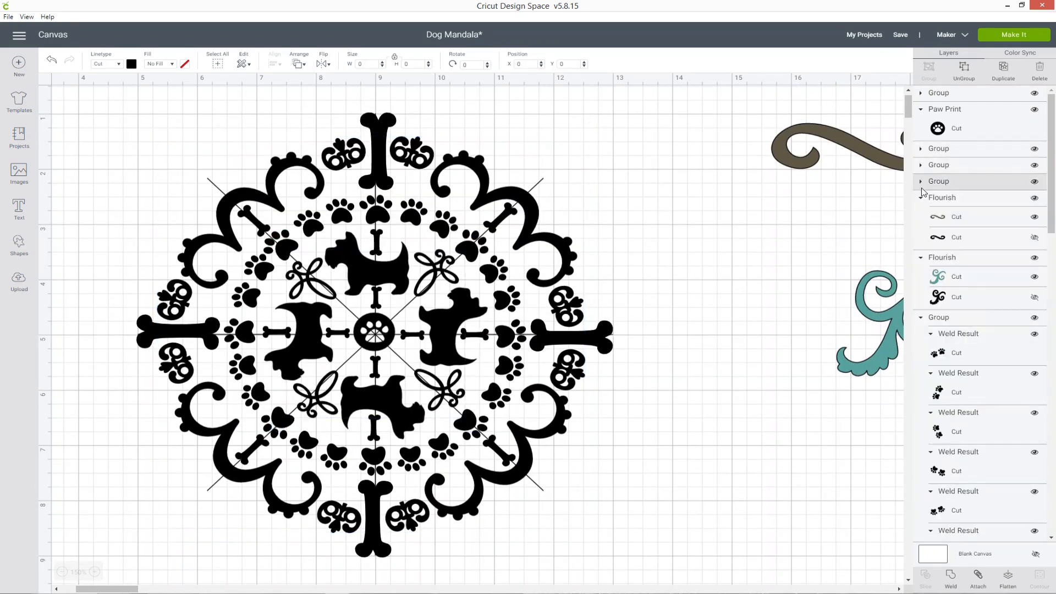
click(922, 198)
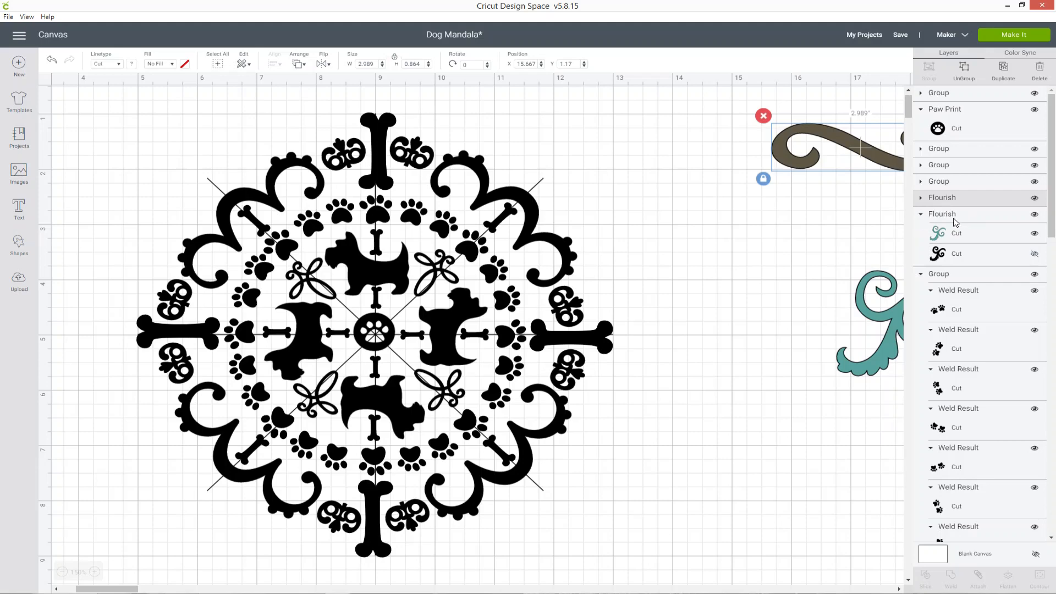
Delete the unused brown and teal flourishes beside the mandala
right_click(880, 161)
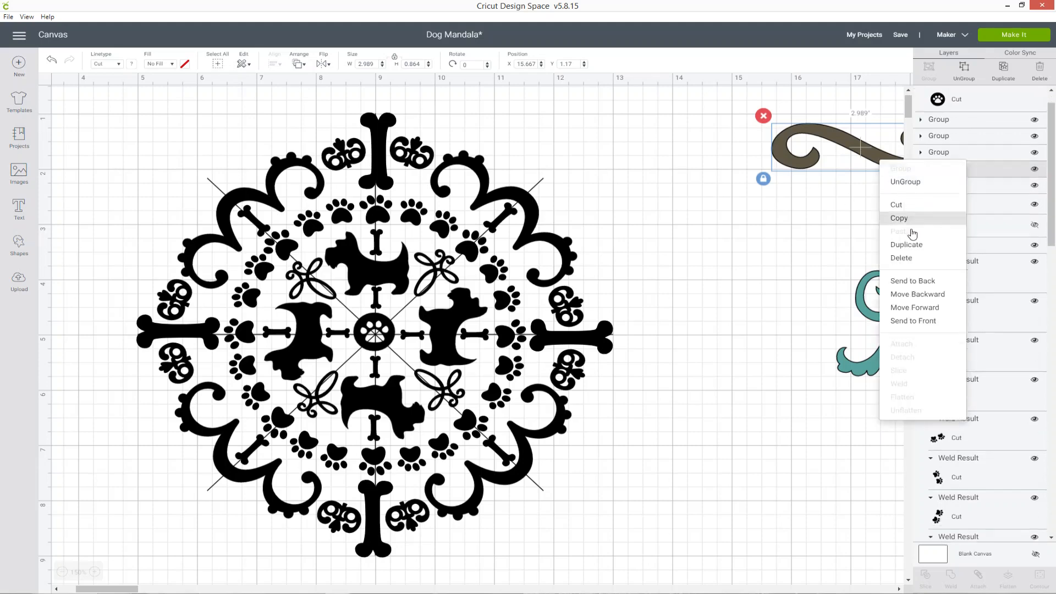
click(902, 259)
right_click(867, 276)
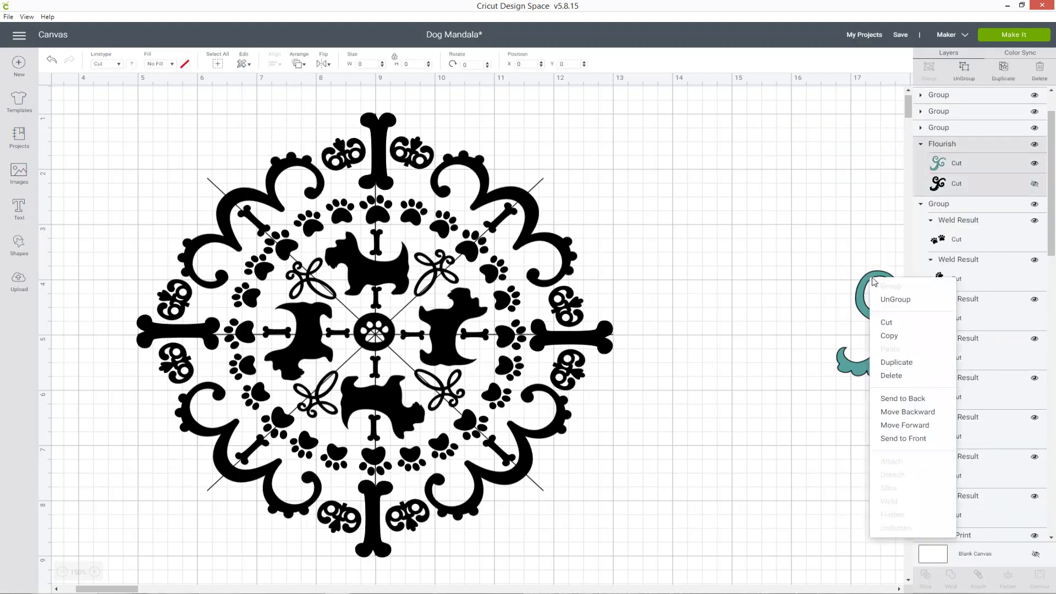
click(887, 379)
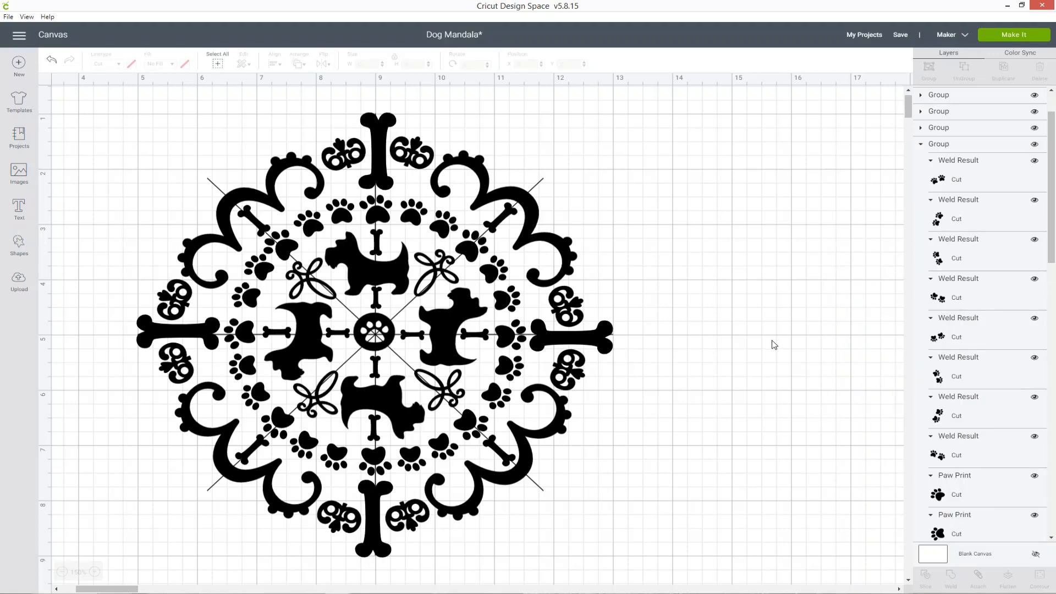
Collapse the paw print, dog, large bone and line groups in the layer list, and hide the guide line group
click(921, 145)
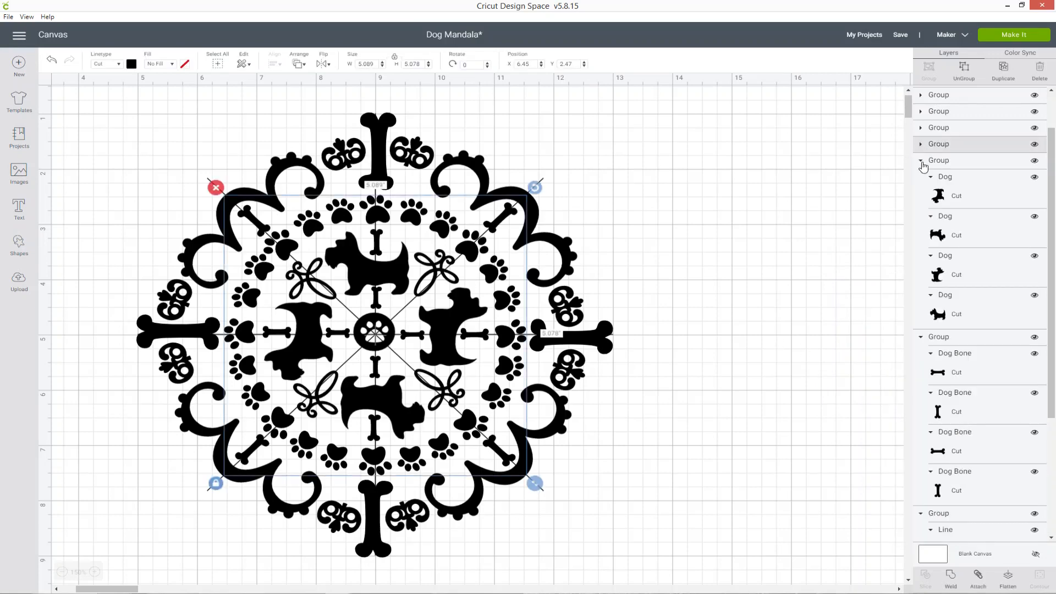
click(922, 161)
click(921, 177)
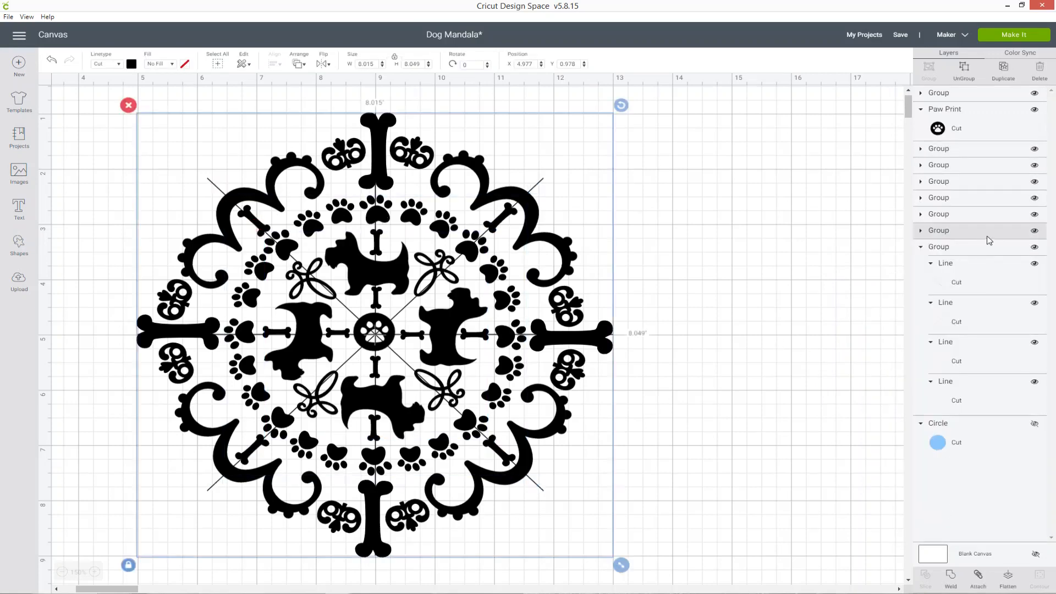
click(921, 247)
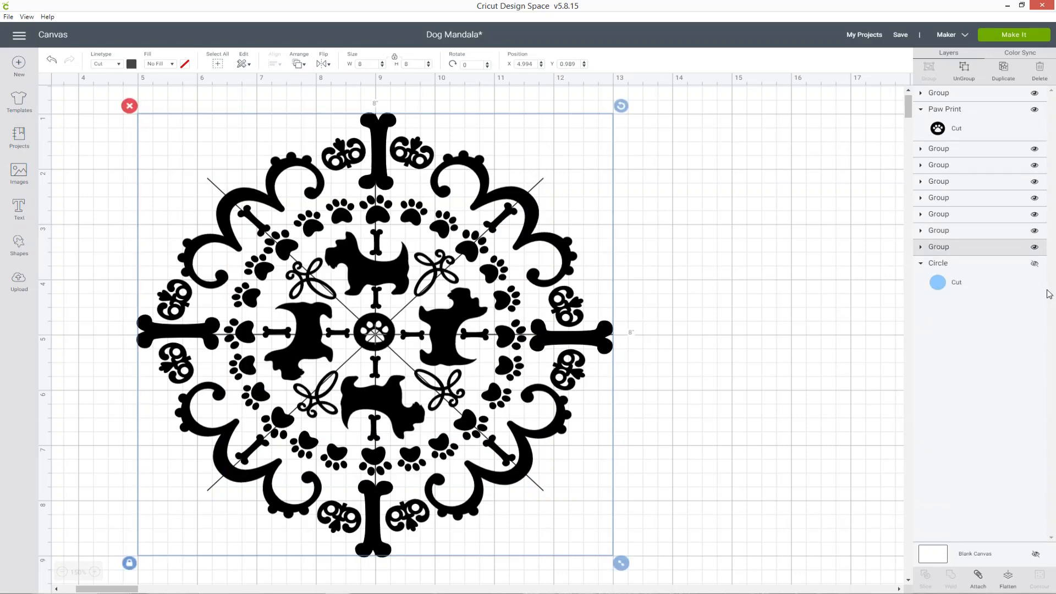
click(1035, 247)
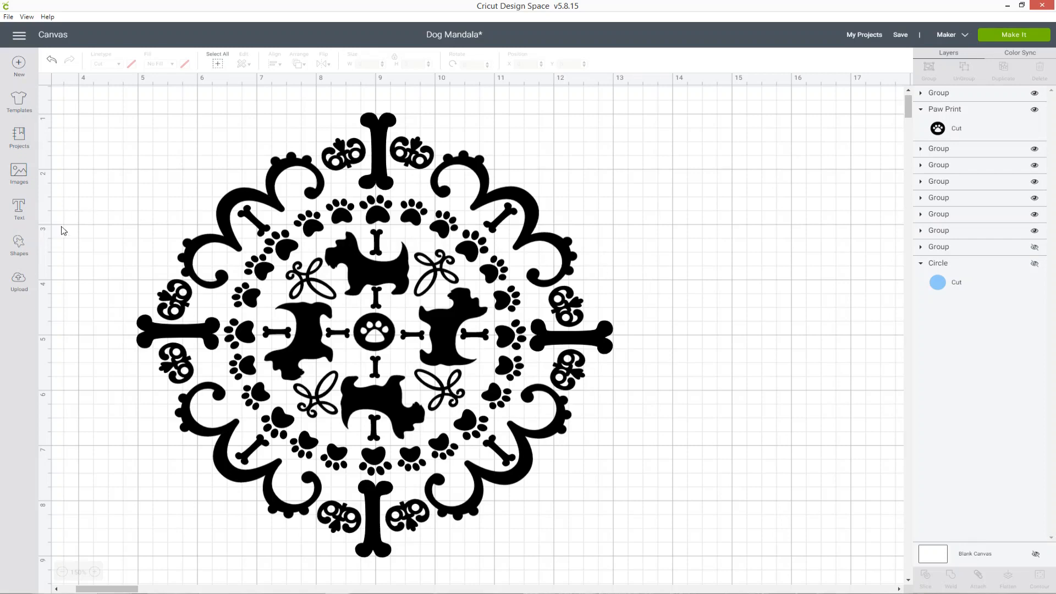
Insert a heart shape, color it black, move it to the mandala's right side, and shrink it to a small accent
click(24, 248)
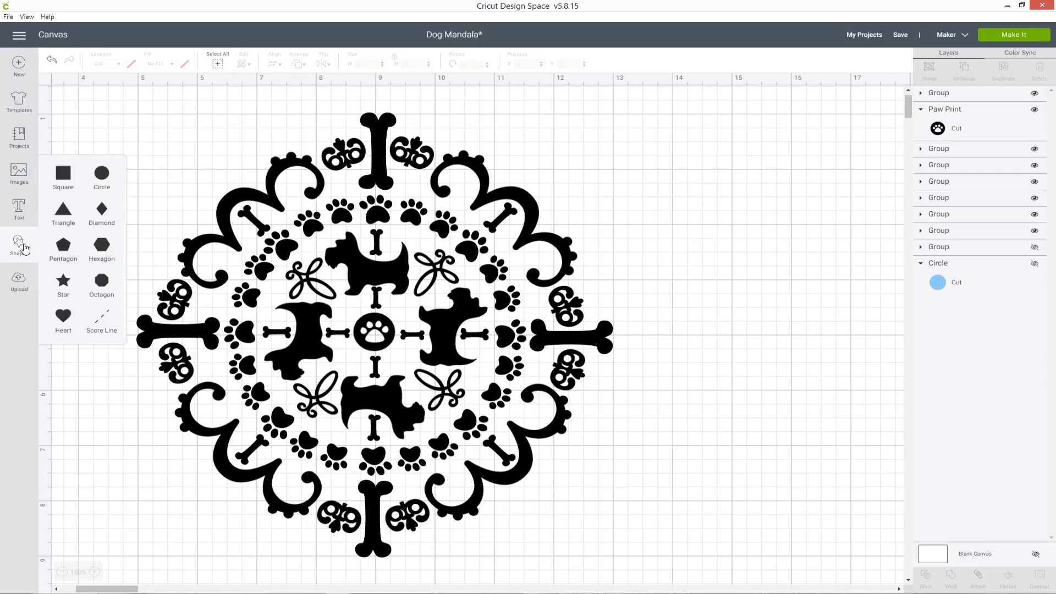
click(65, 318)
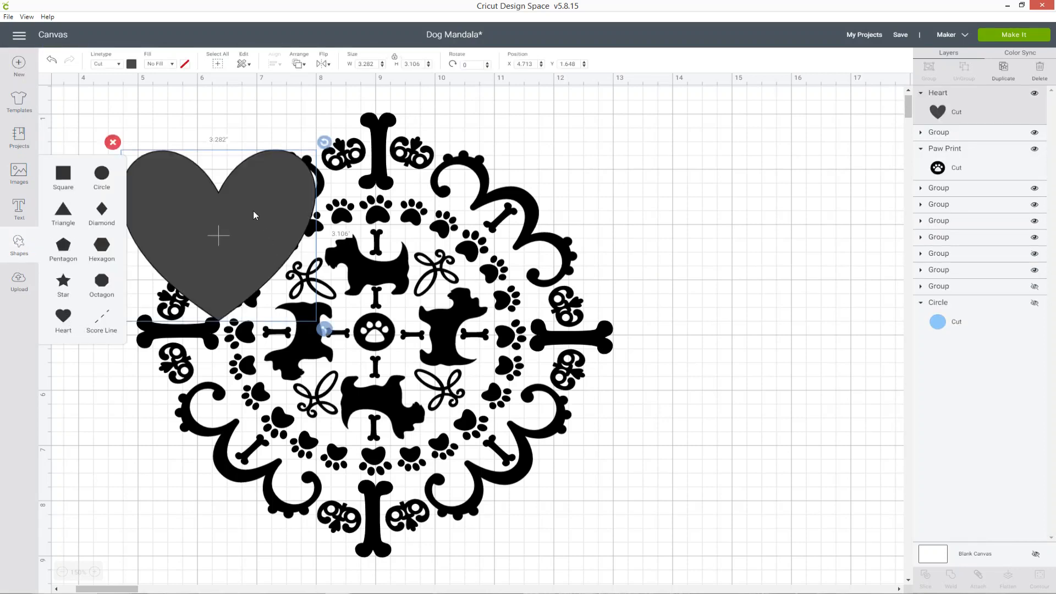
drag(255, 215, 625, 200)
click(132, 64)
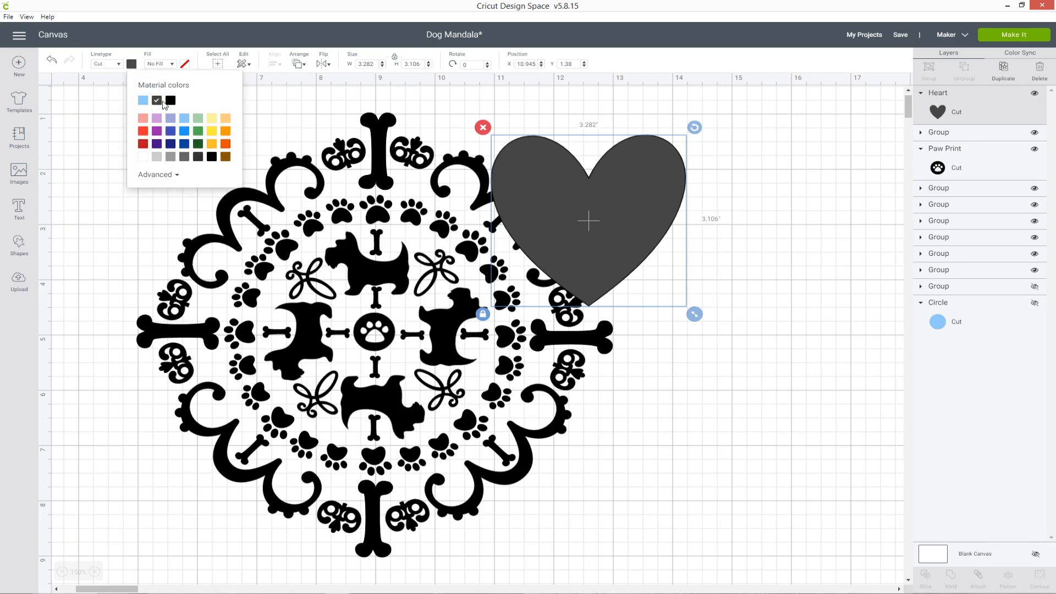
click(171, 103)
drag(611, 240, 671, 243)
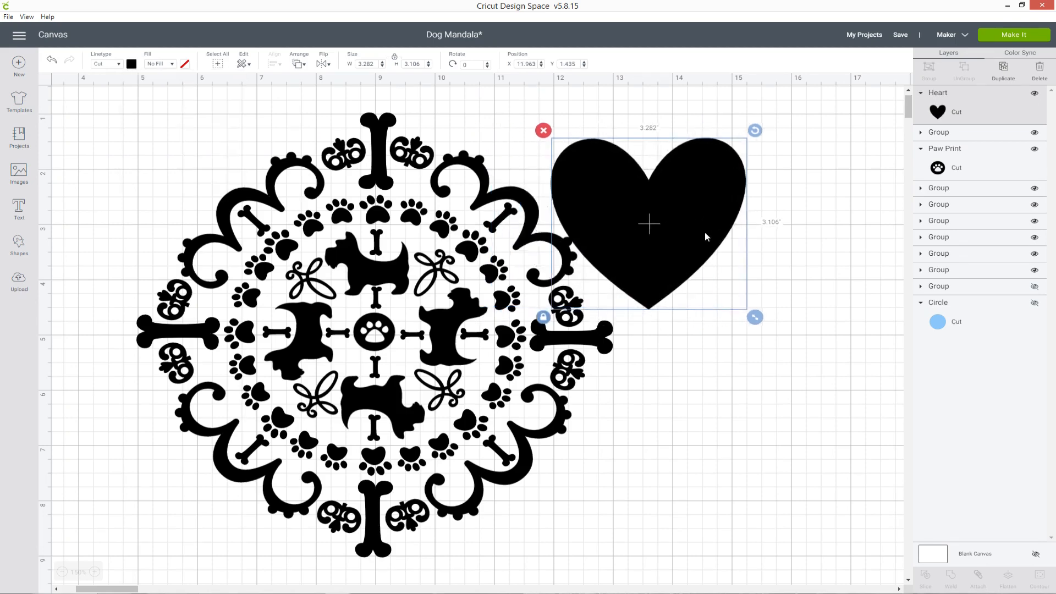
drag(754, 316, 584, 158)
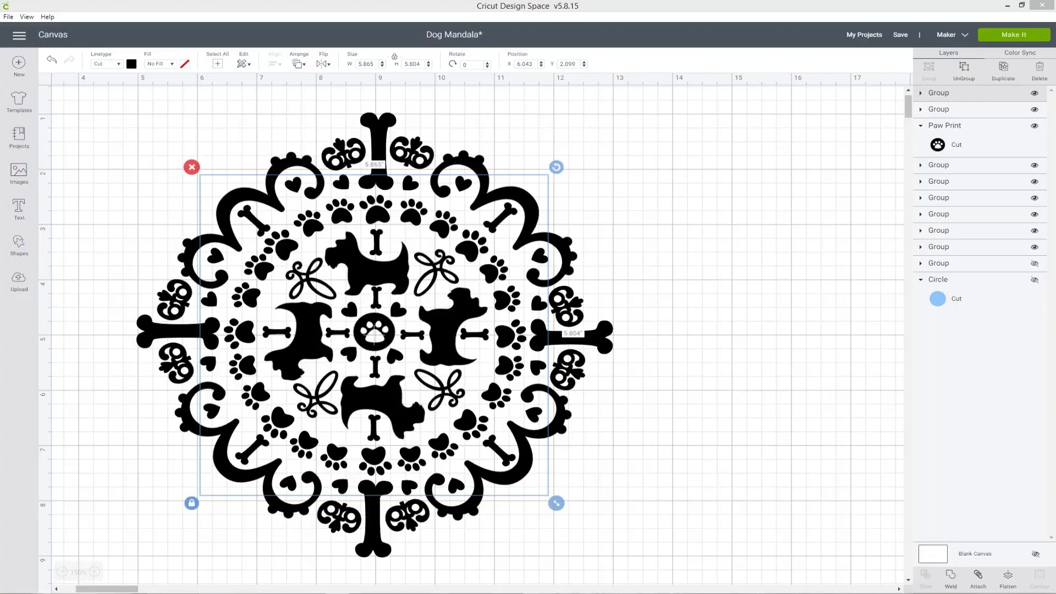
click(846, 225)
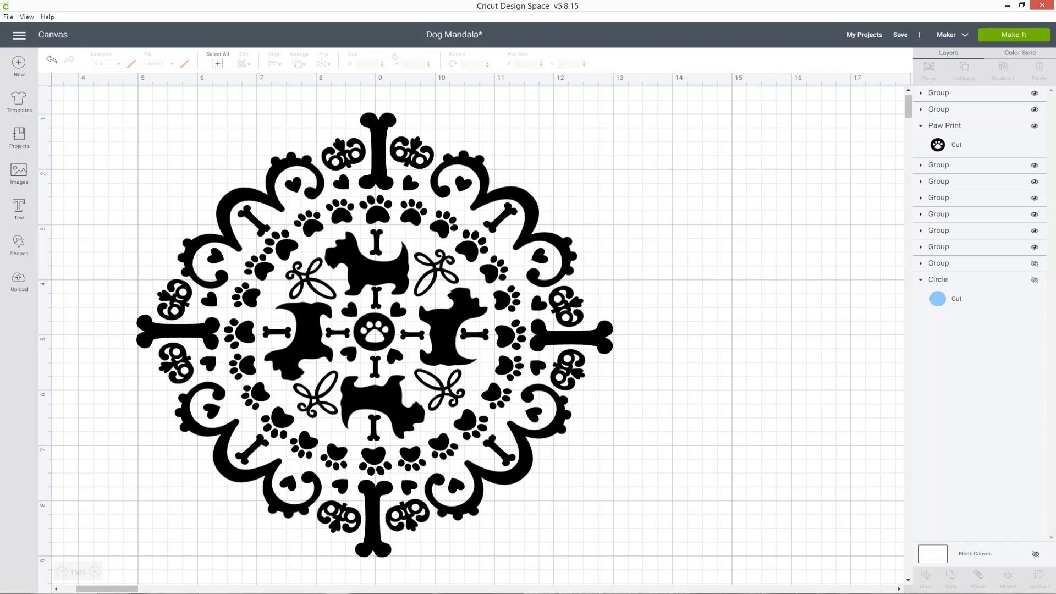
Compare the mandala with the guide lines shown and hidden, leave them hidden, and save the project
click(1034, 265)
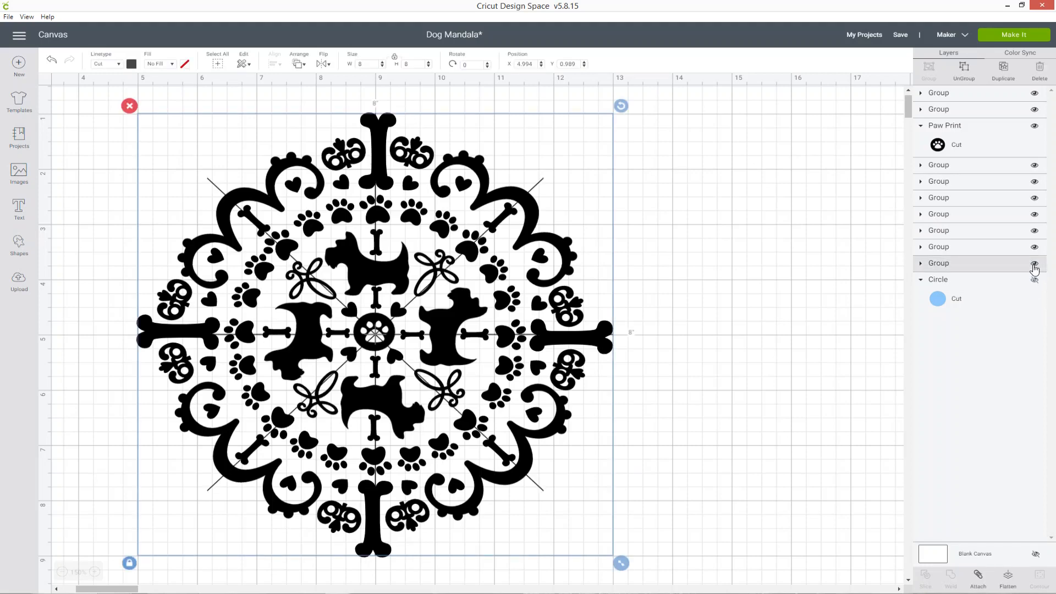
click(1034, 265)
click(1034, 265)
click(1034, 265)
click(1034, 265)
click(1034, 265)
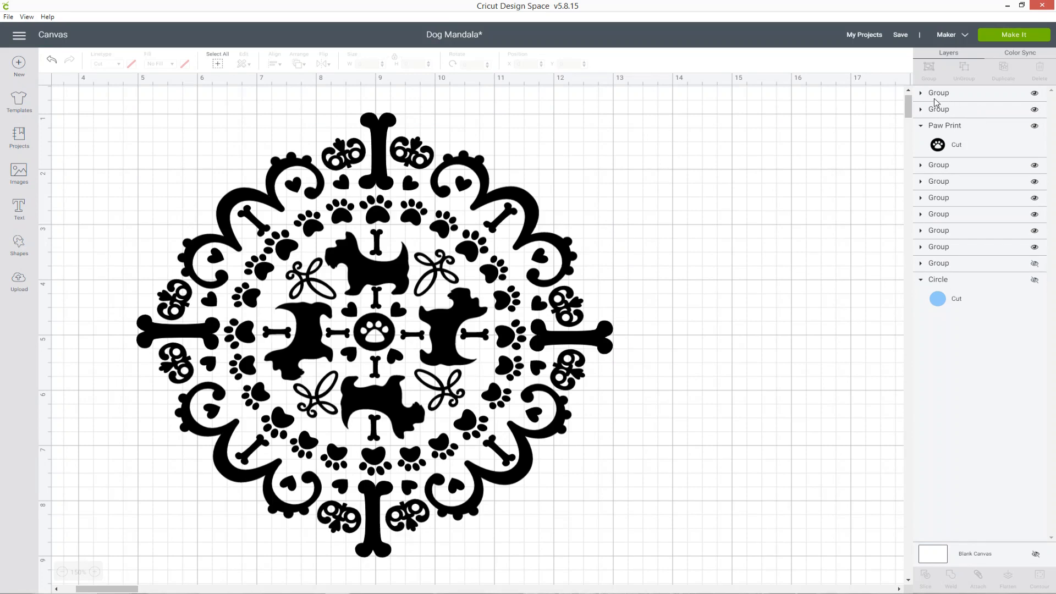
click(900, 34)
click(903, 53)
Group all the visible mandala layers into one group, leaving out the hidden guide lines and circle
click(62, 572)
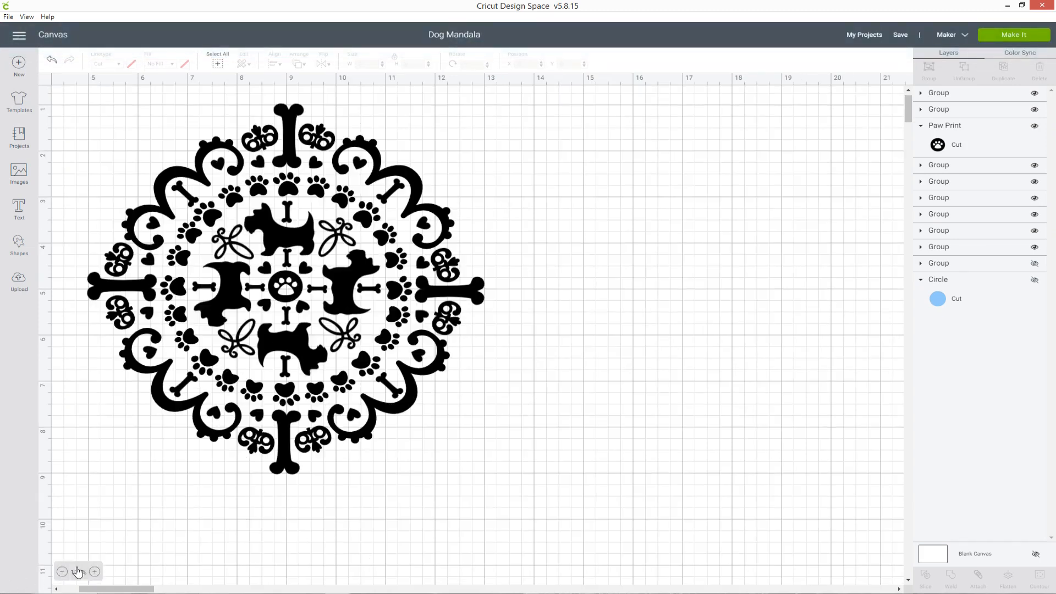
drag(146, 589, 135, 589)
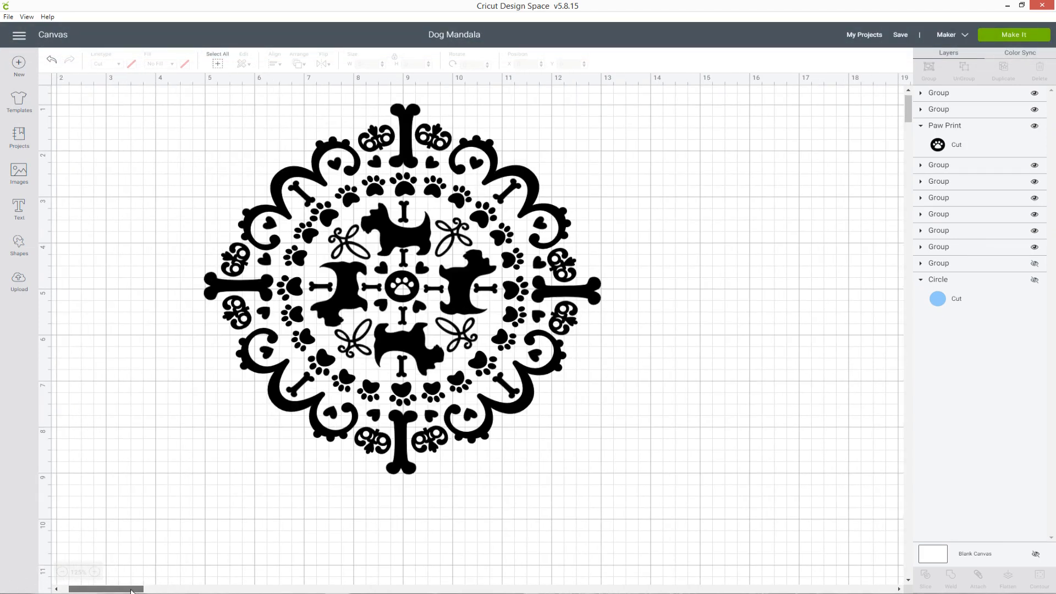
scroll(315, 364, up, 2)
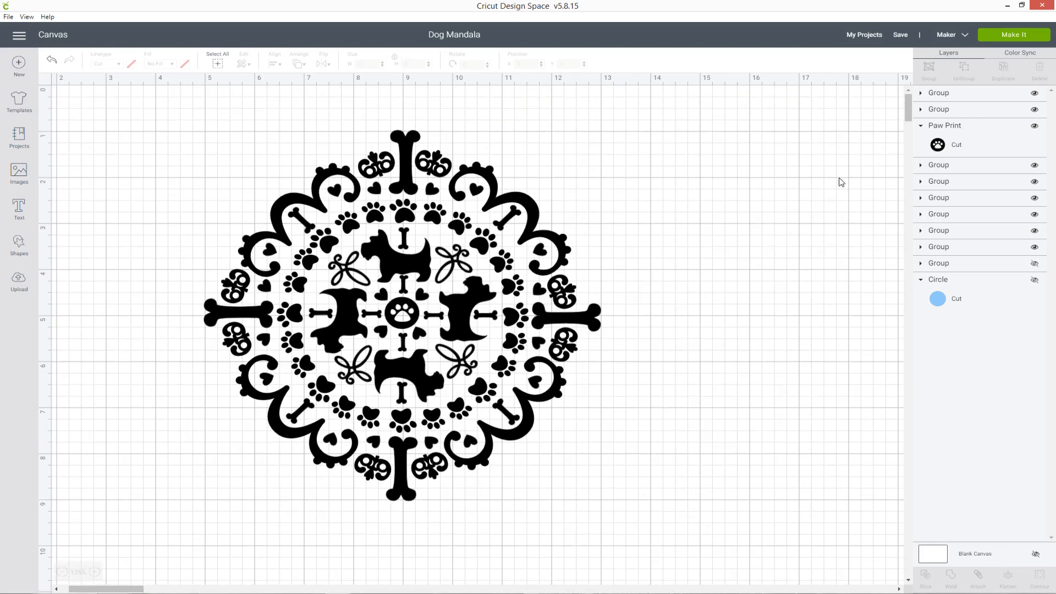
click(949, 96)
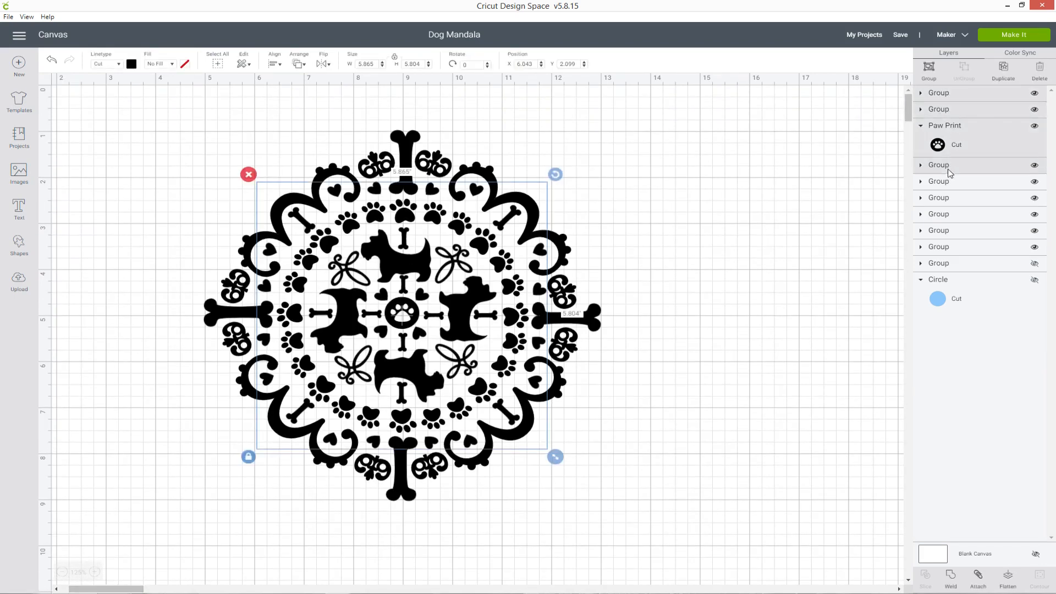
click(945, 166)
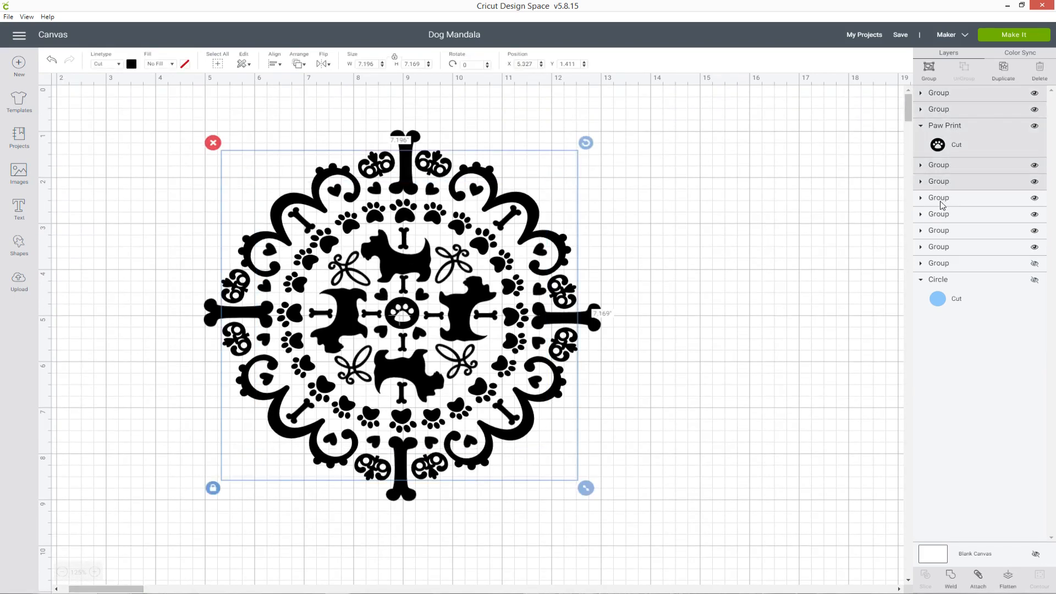
shift+click(943, 246)
click(928, 70)
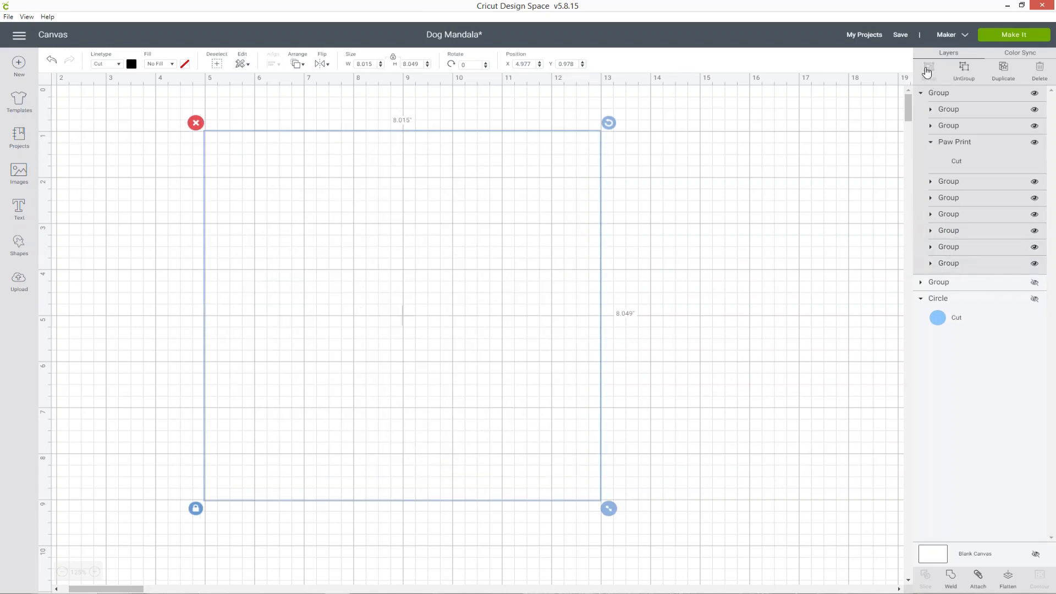
click(782, 160)
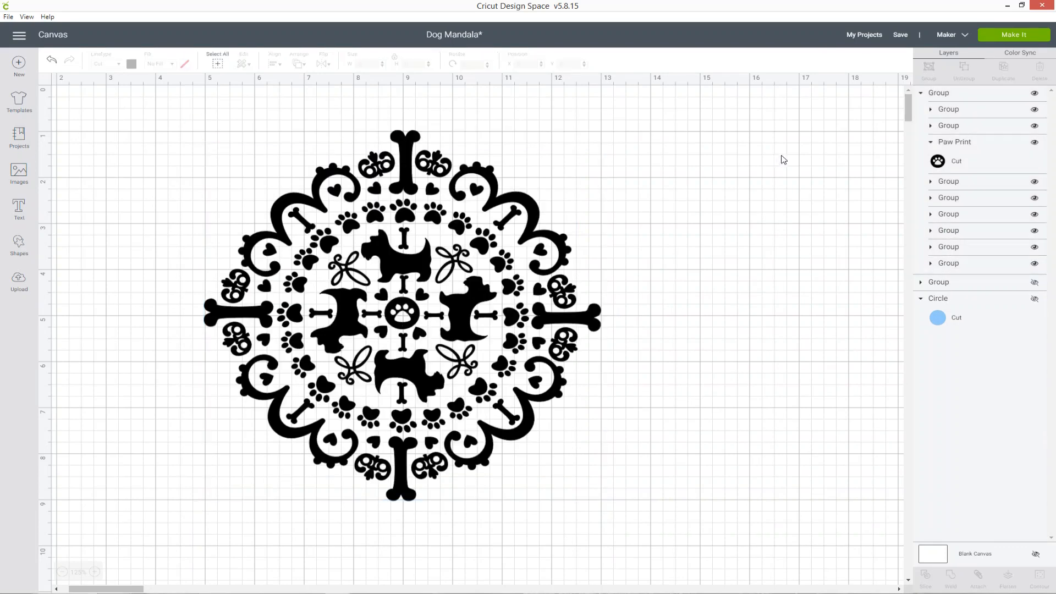
Set the height of the grouped mandala to 8 inches with its proportions locked
click(478, 208)
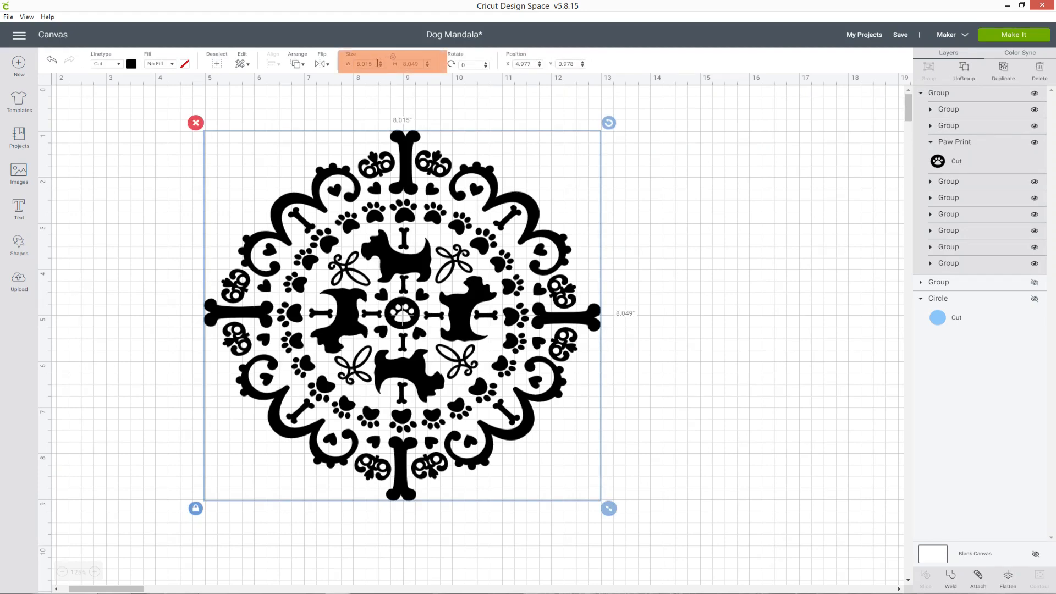
click(378, 64)
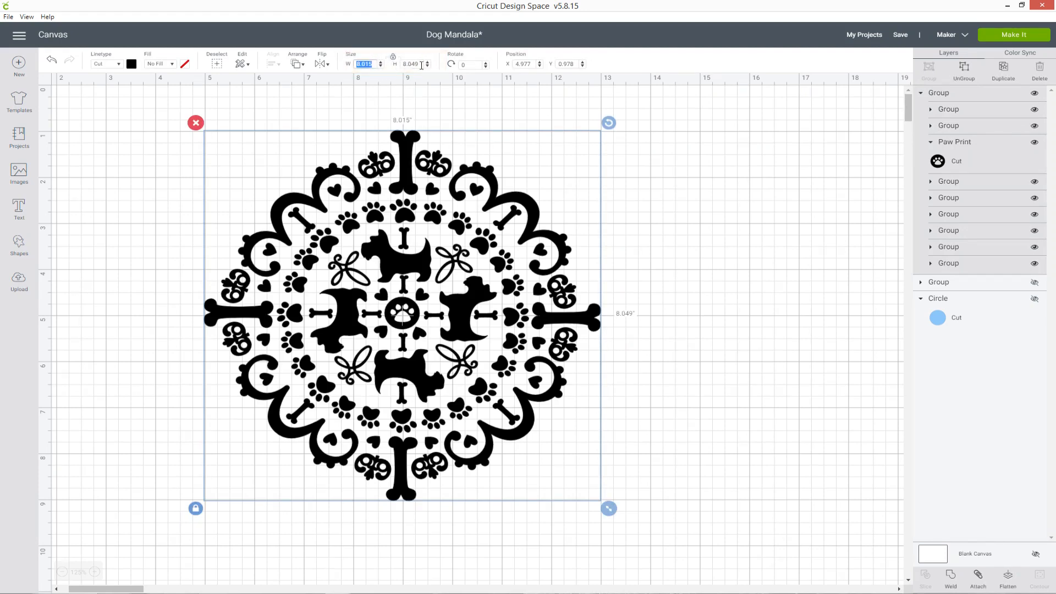
click(402, 64)
text(8)
key(Return)
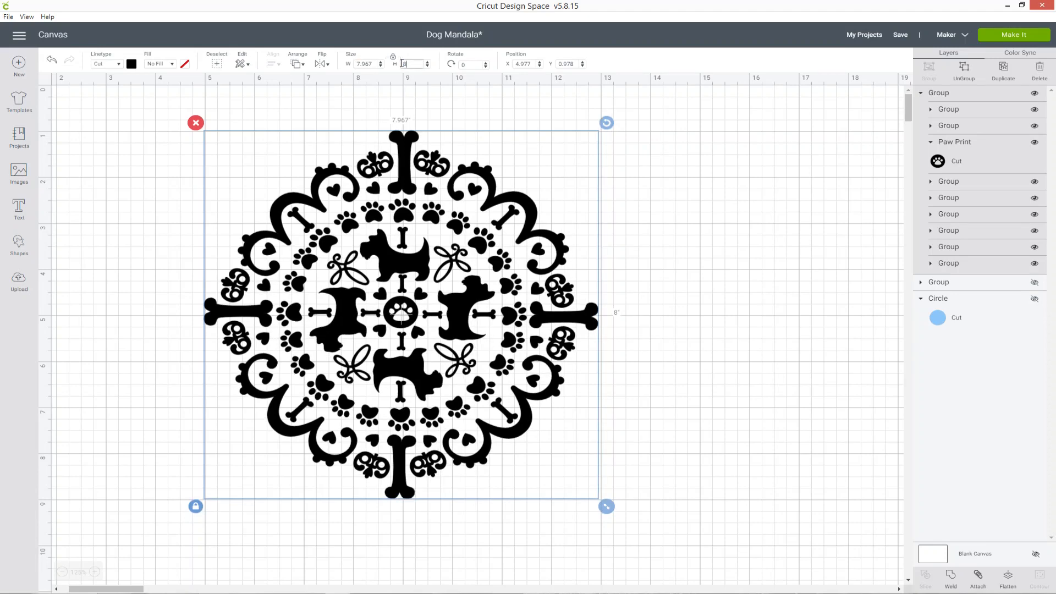
click(763, 303)
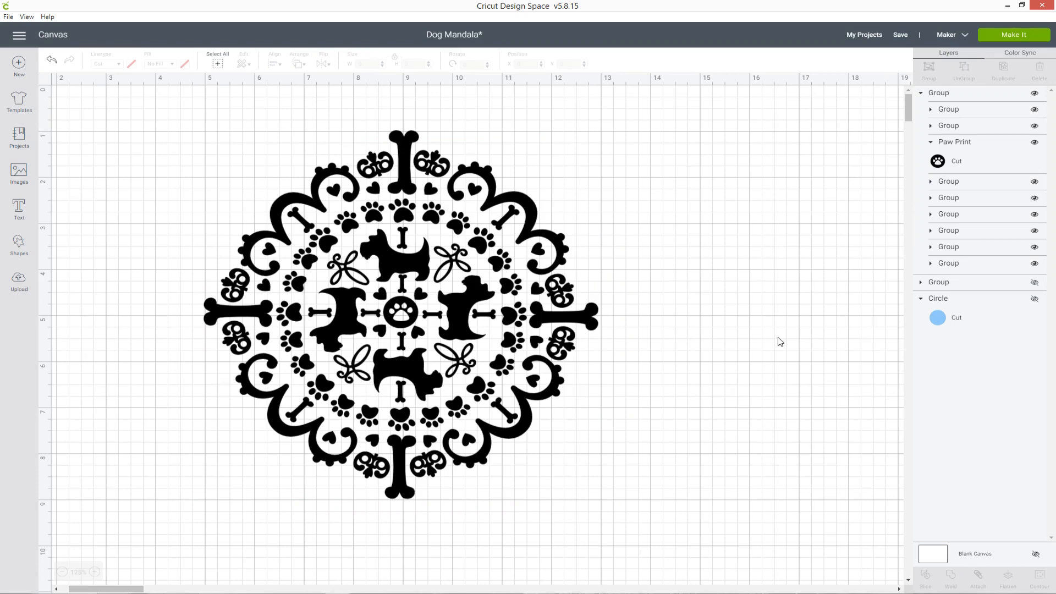
Move the mandala slightly down and to the right, and rotate it to 315 degrees so the large bones lie diagonally
click(532, 238)
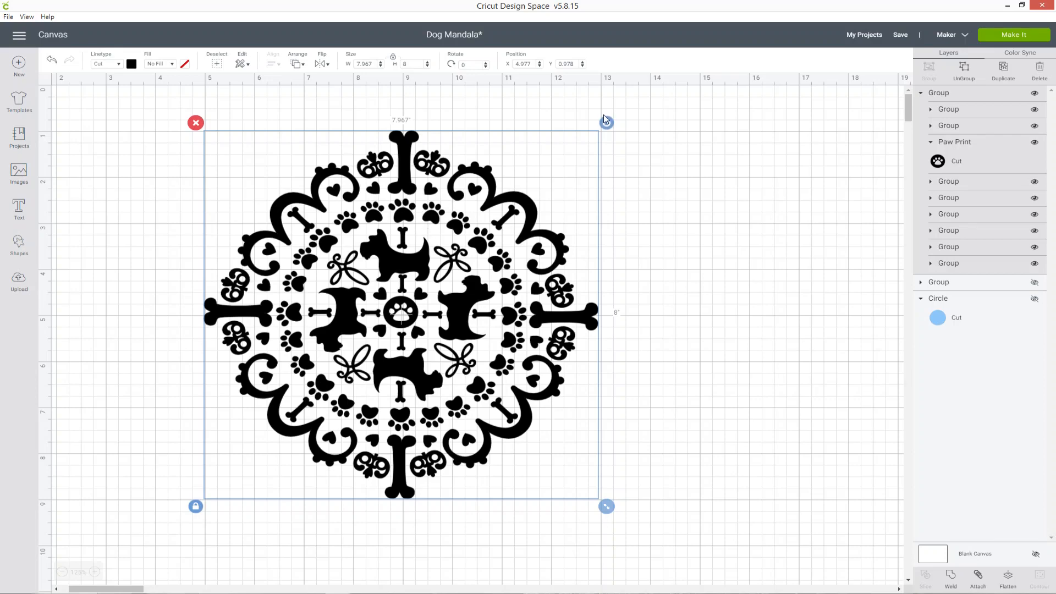
drag(606, 123, 478, 77)
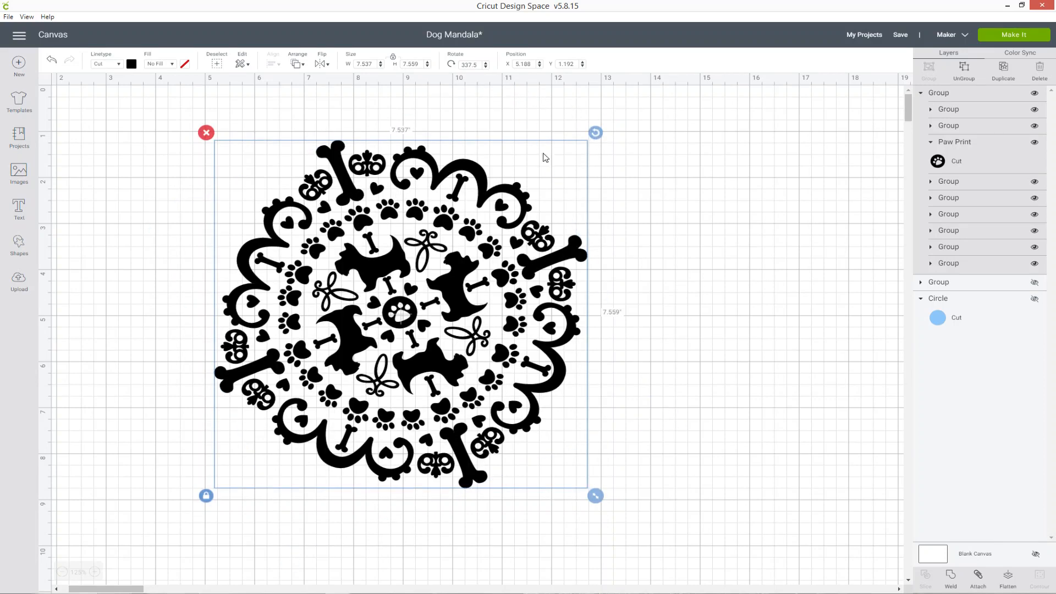
click(62, 572)
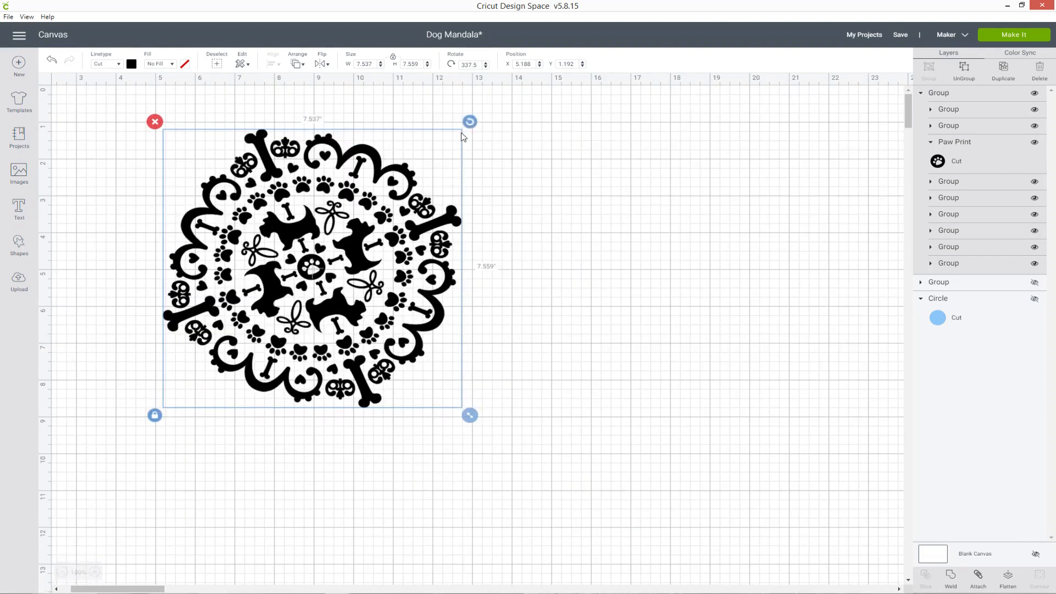
drag(375, 214, 405, 258)
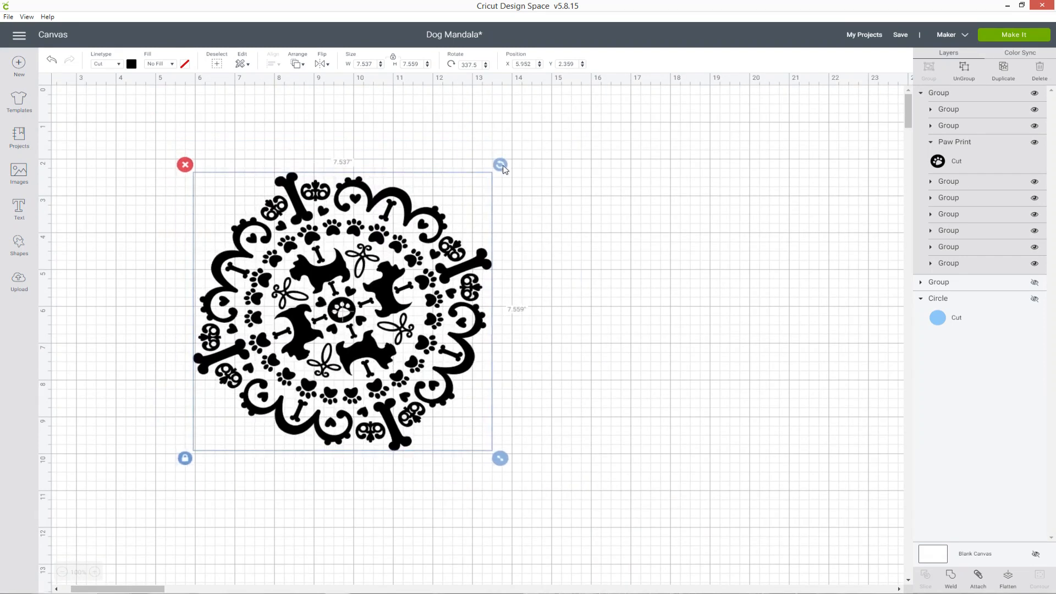
drag(501, 166, 405, 134)
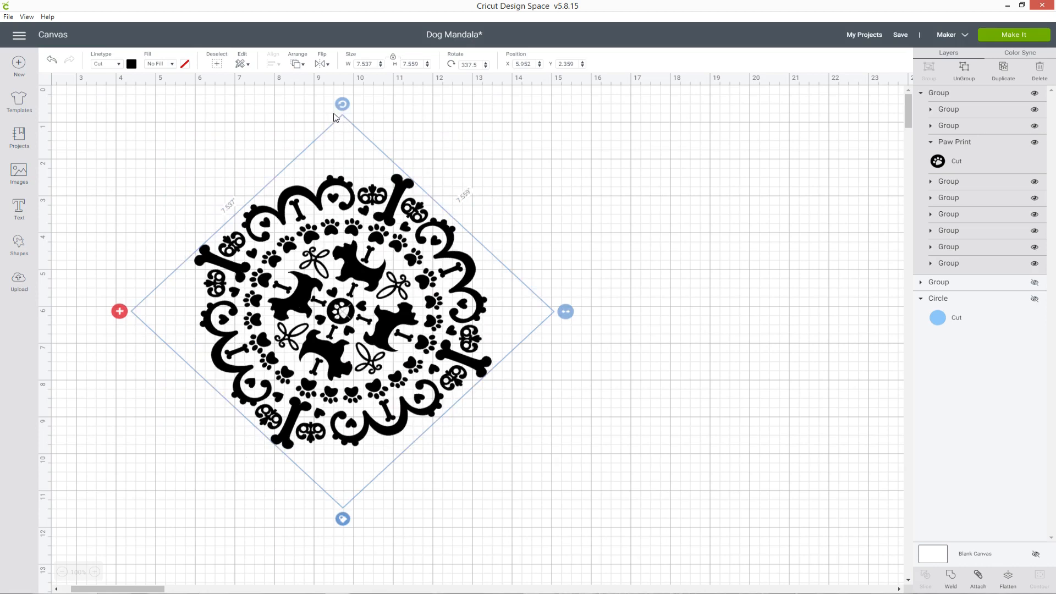
drag(334, 117, 270, 121)
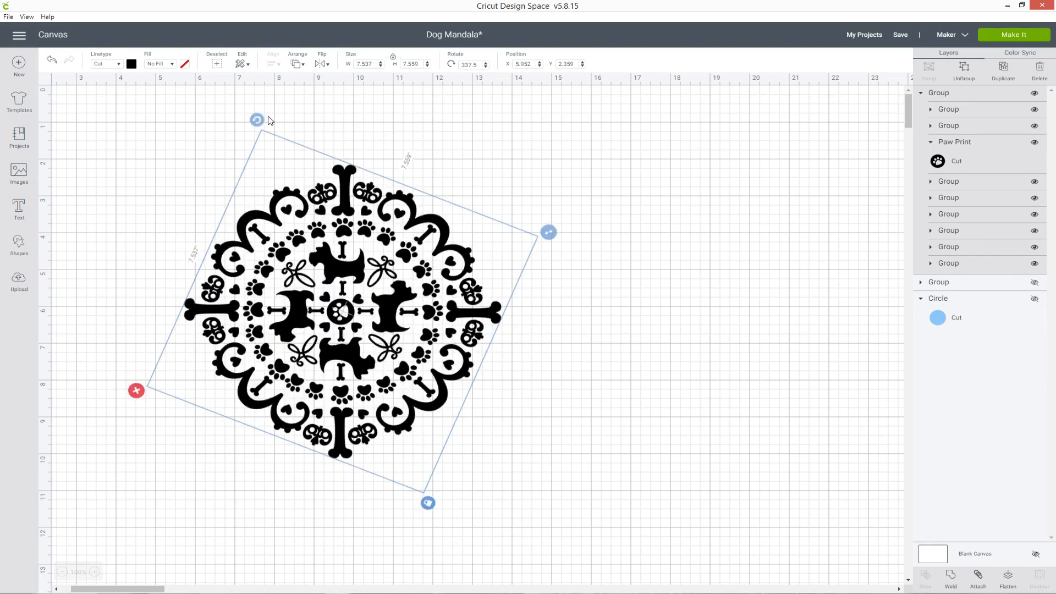
drag(270, 121, 393, 133)
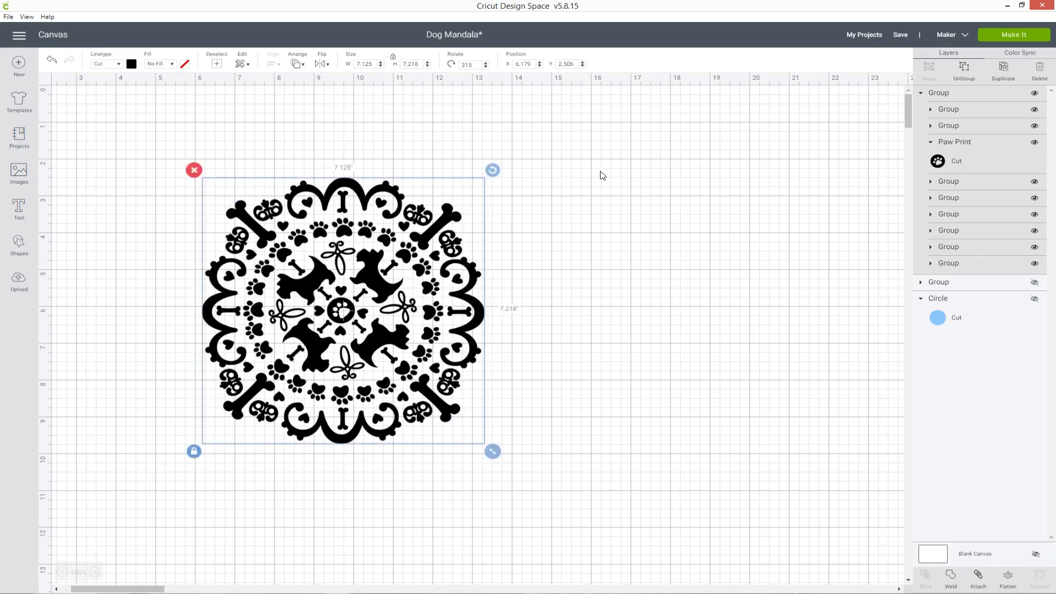
click(584, 196)
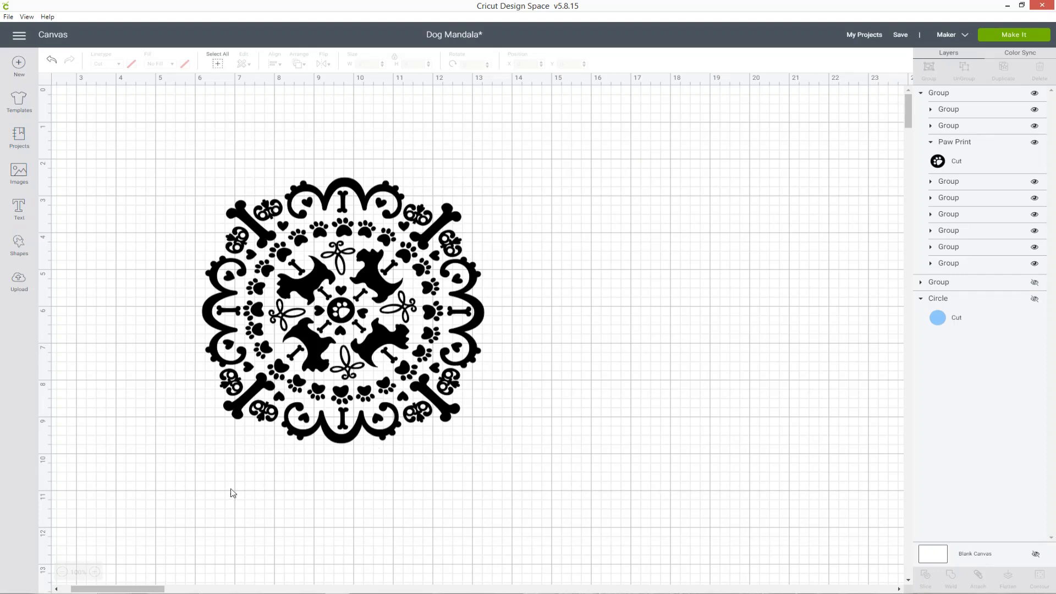
Save the project with the rotated mandala, and preview its layout on the cutting mat before returning to the canvas
click(94, 573)
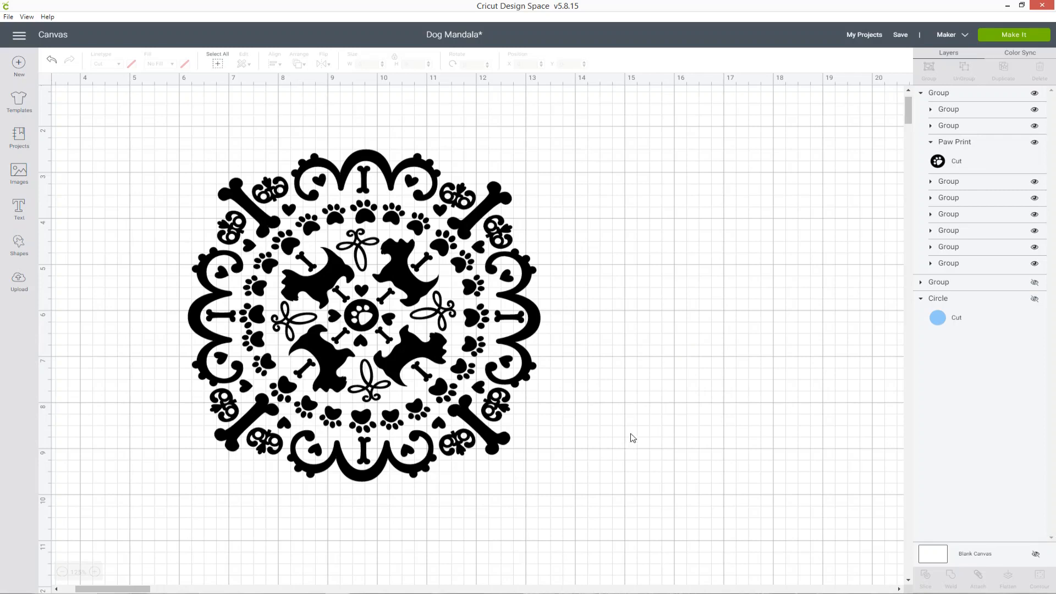
click(980, 94)
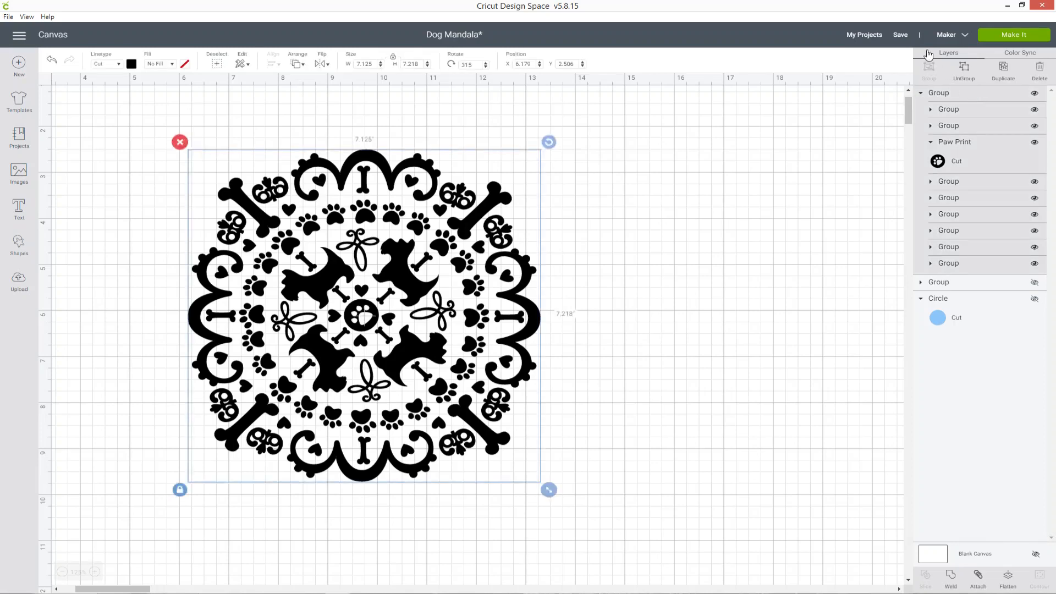
click(906, 35)
click(912, 49)
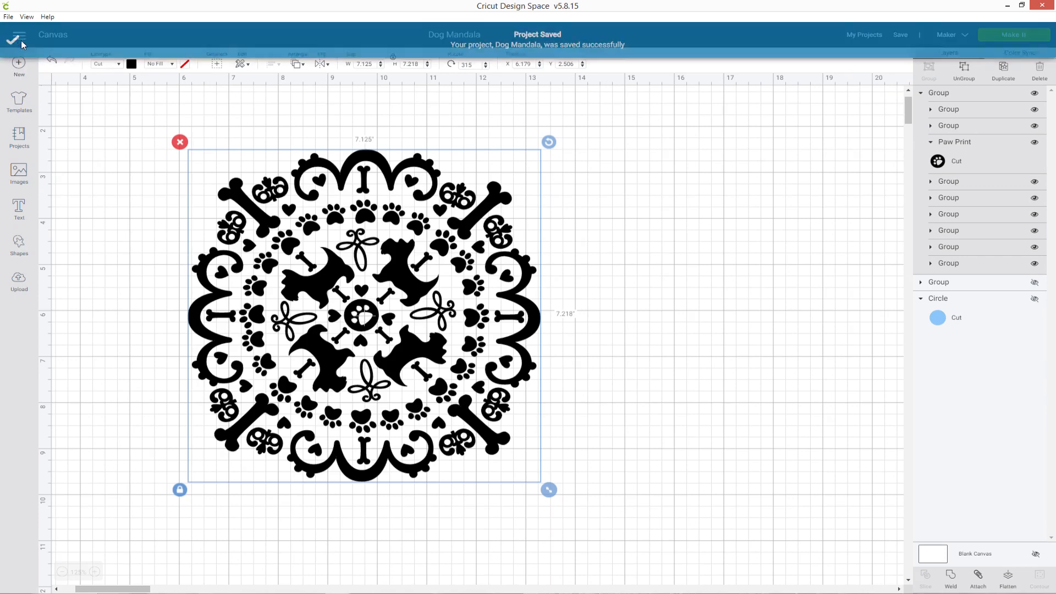
click(1007, 39)
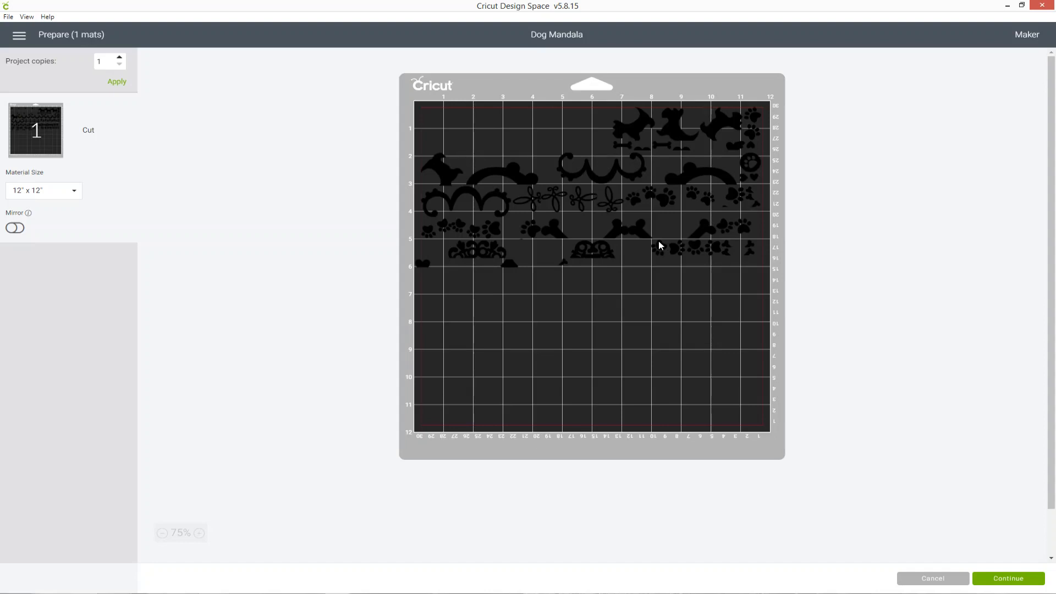
click(922, 579)
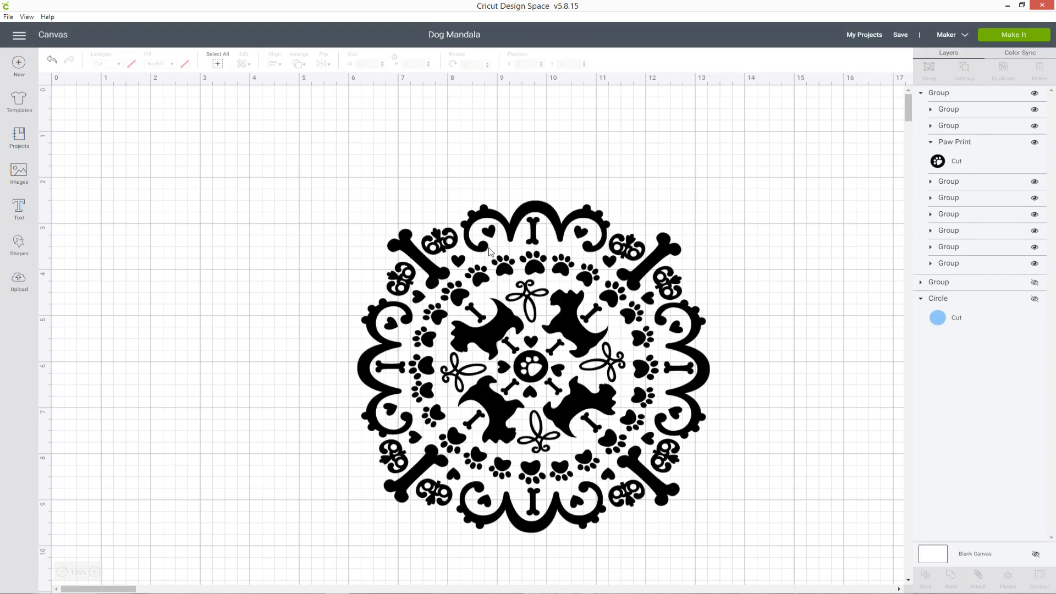
Change the material color of the whole mandala group to white
click(493, 234)
click(132, 63)
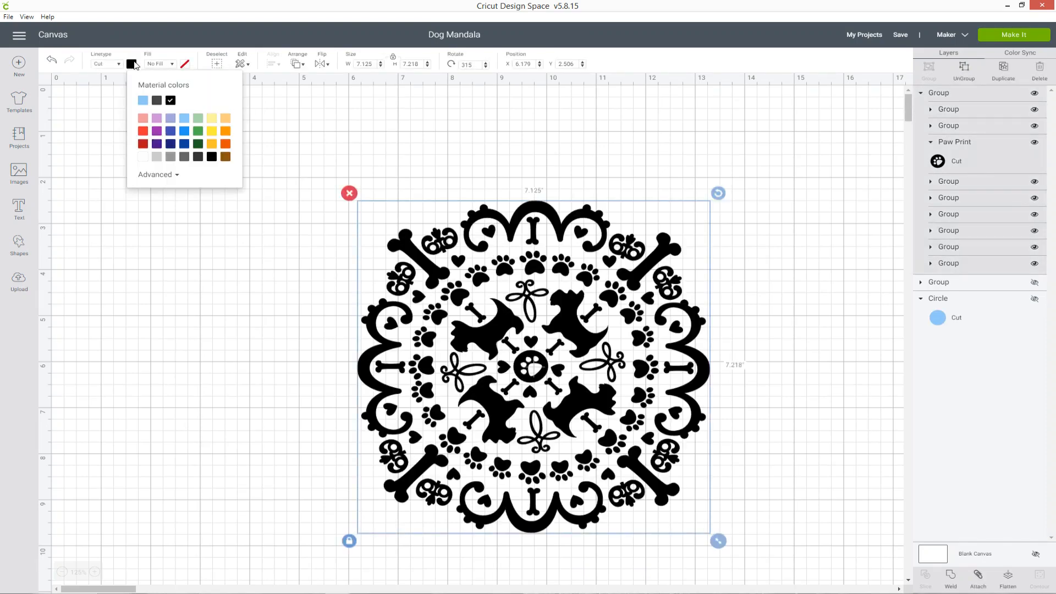
click(143, 157)
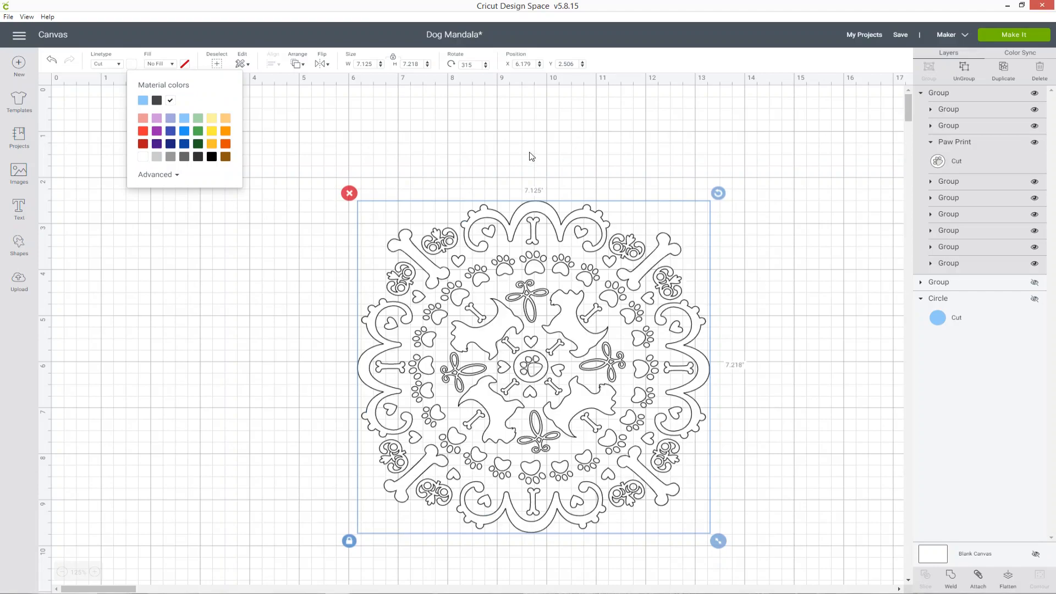
click(530, 160)
Attach the mandala group so its pieces keep their arrangement for cutting, and open the mat preview
click(1013, 34)
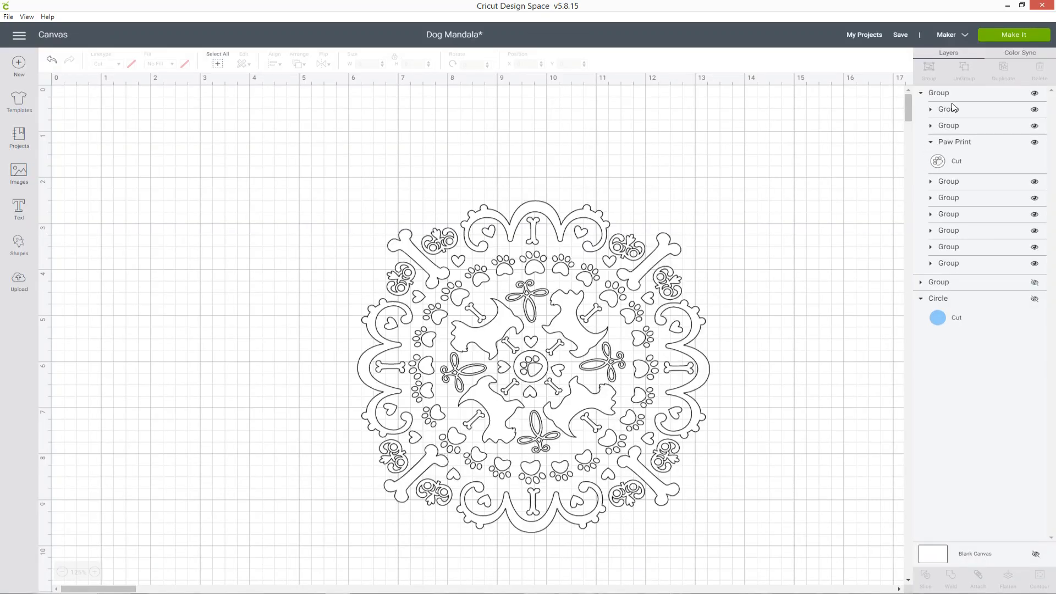
click(956, 95)
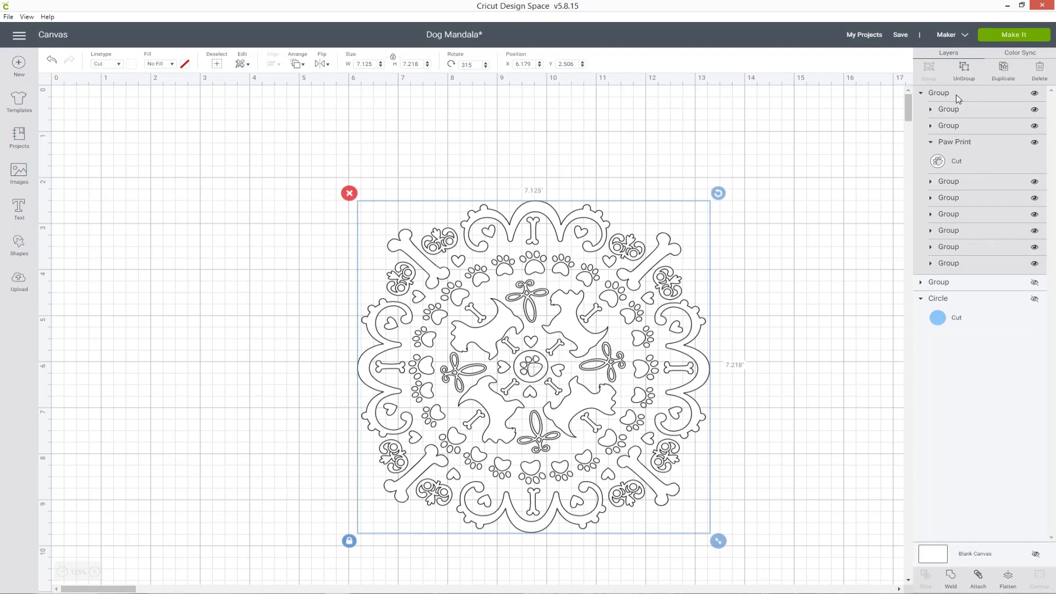
click(979, 583)
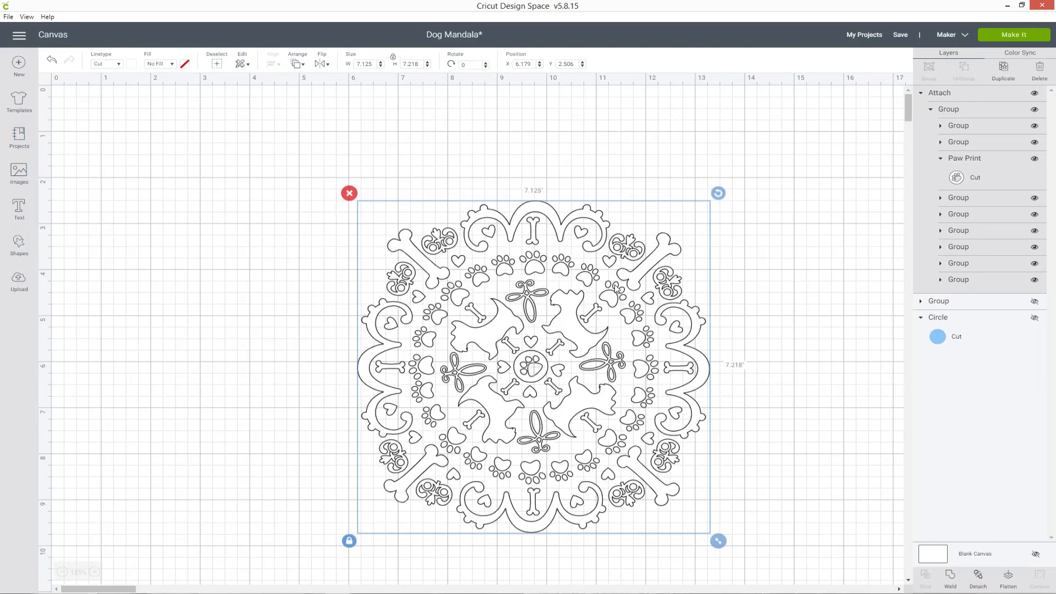
click(1002, 34)
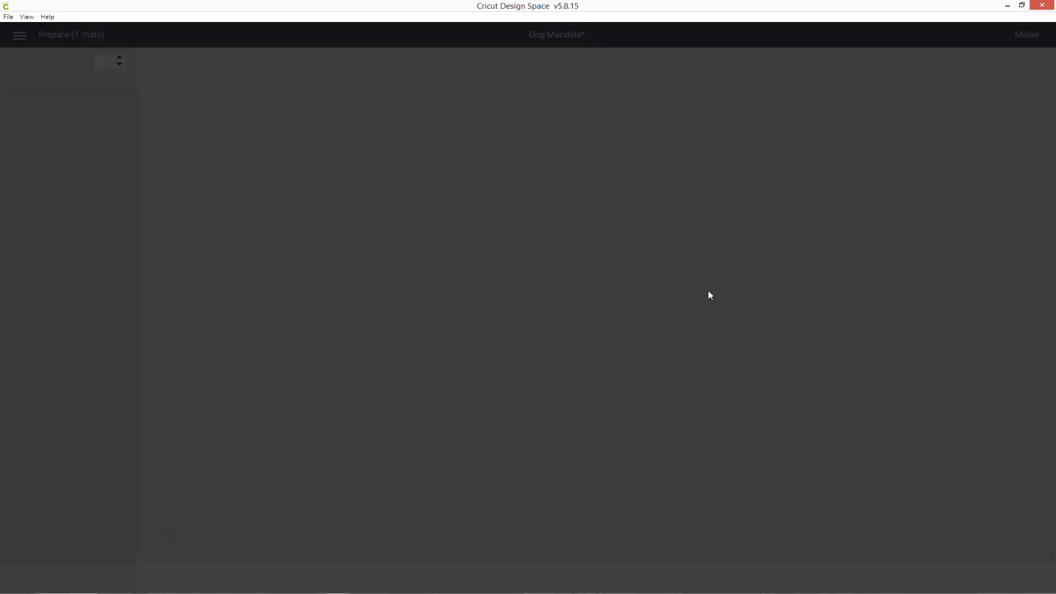